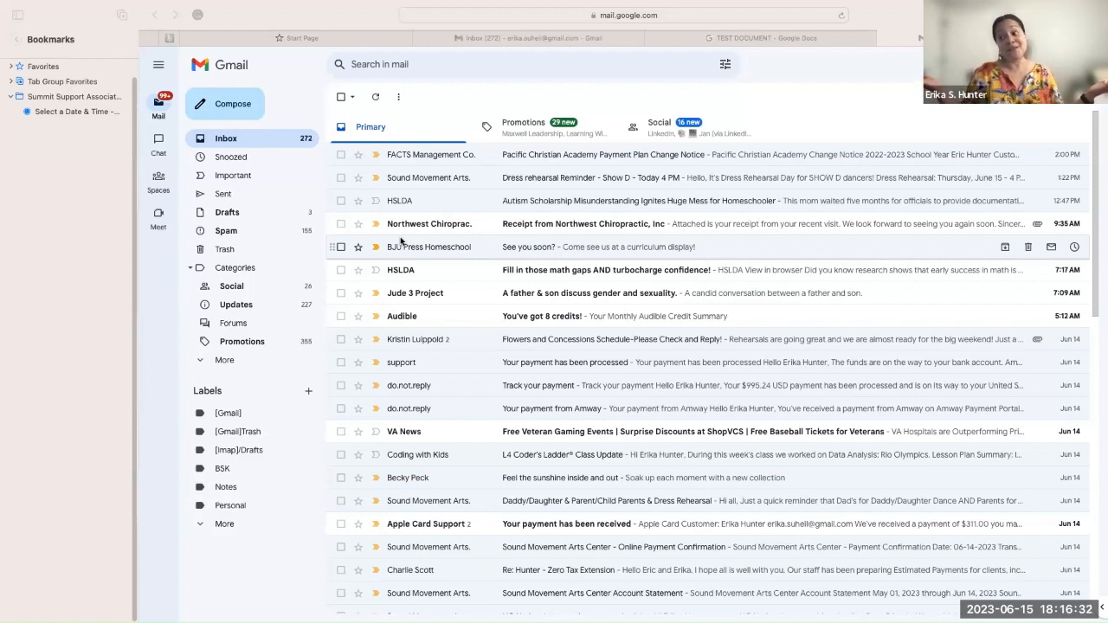
Step: Scroll up and down through the Gmail inbox
scroll(401, 240, down, 1)
scroll(401, 241, up, 1)
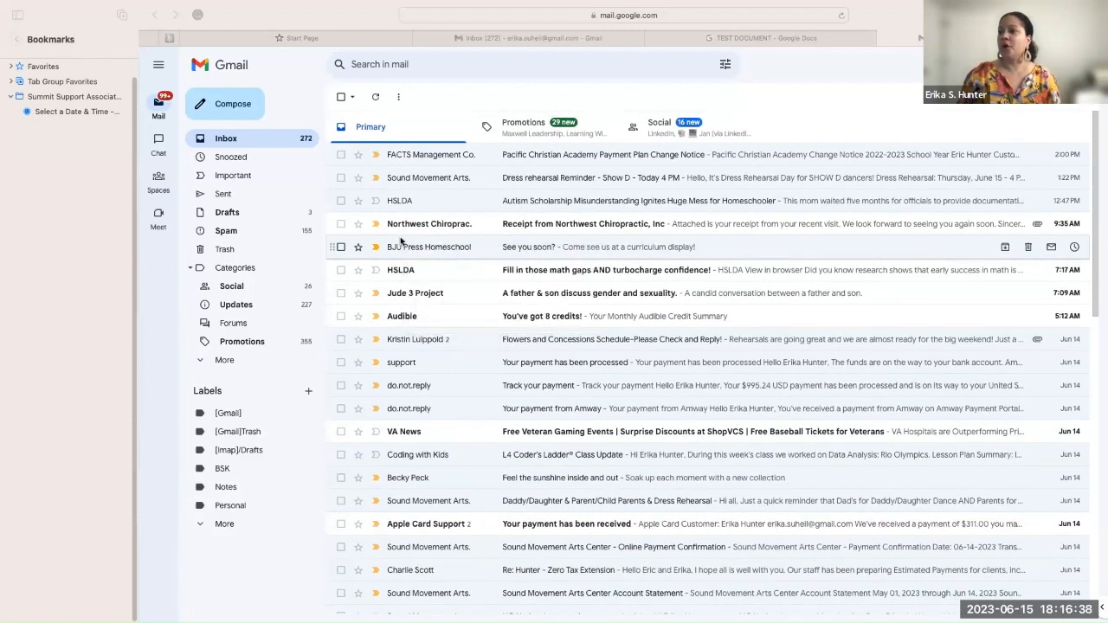
scroll(401, 240, down, 10)
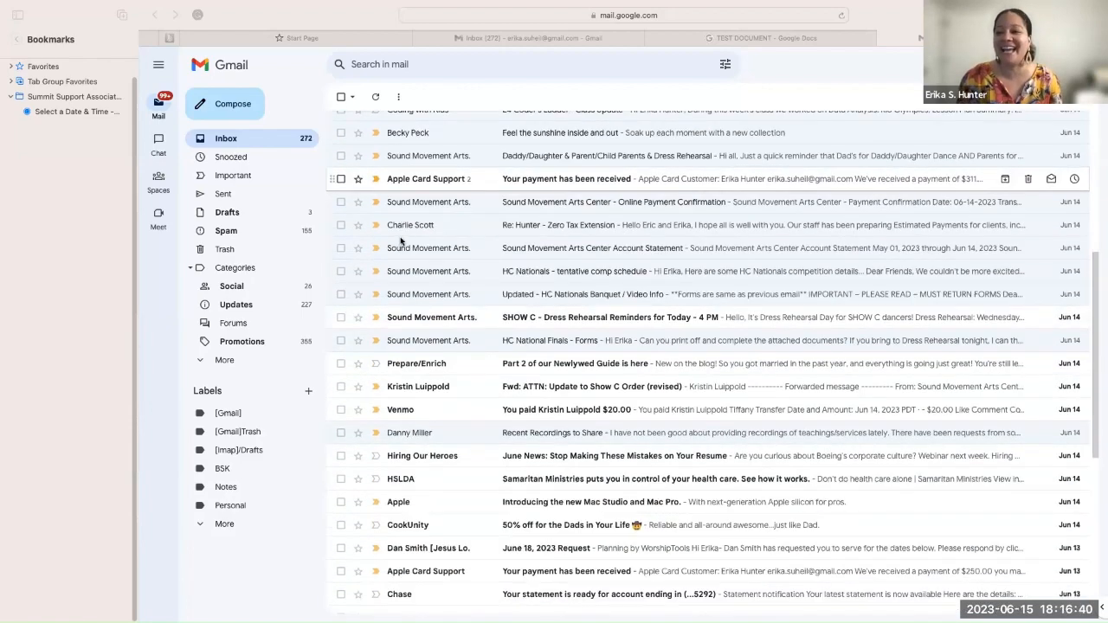
scroll(401, 241, down, 5)
scroll(401, 241, down, 5)
scroll(401, 240, up, 20)
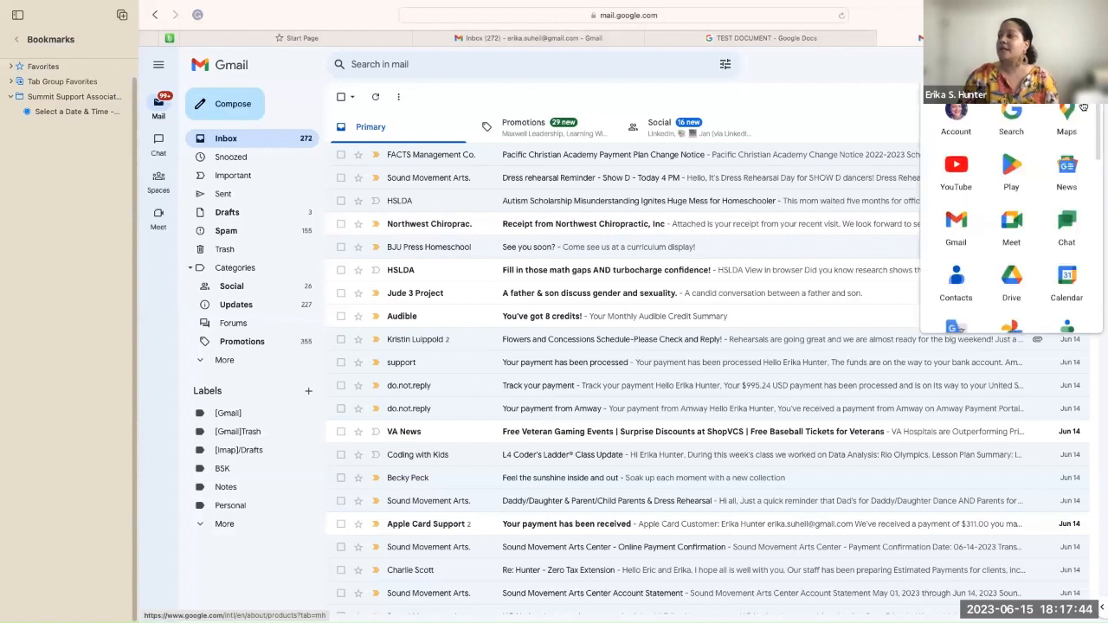
Step: Scroll the Google apps launcher and launch Docs in a new tab
scroll(1096, 116, down, 1)
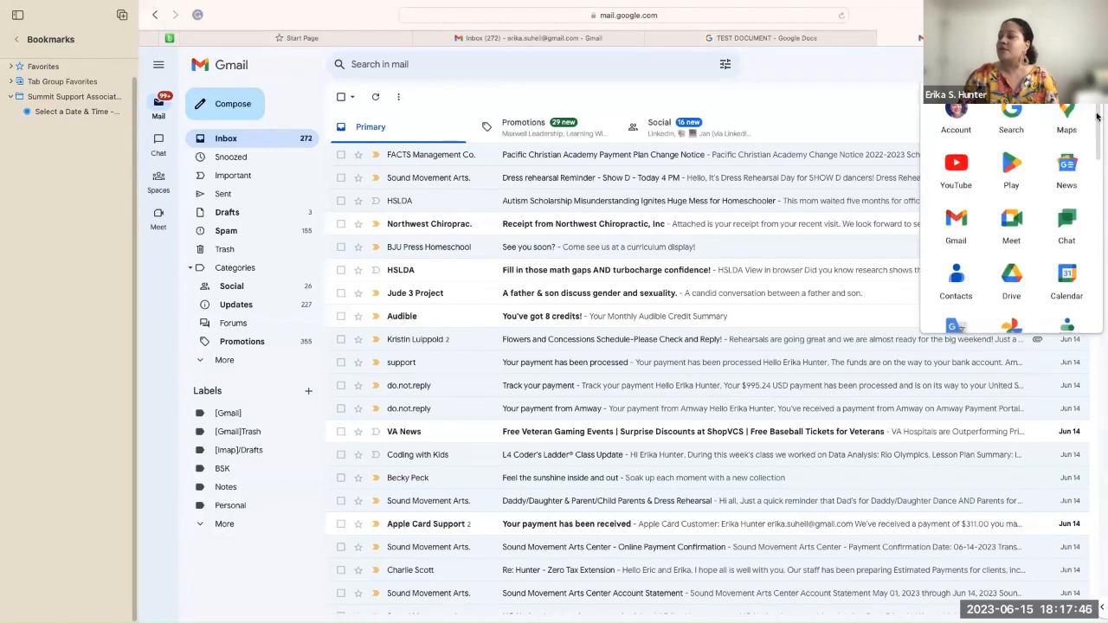
scroll(1097, 118, down, 1)
scroll(1097, 121, up, 1)
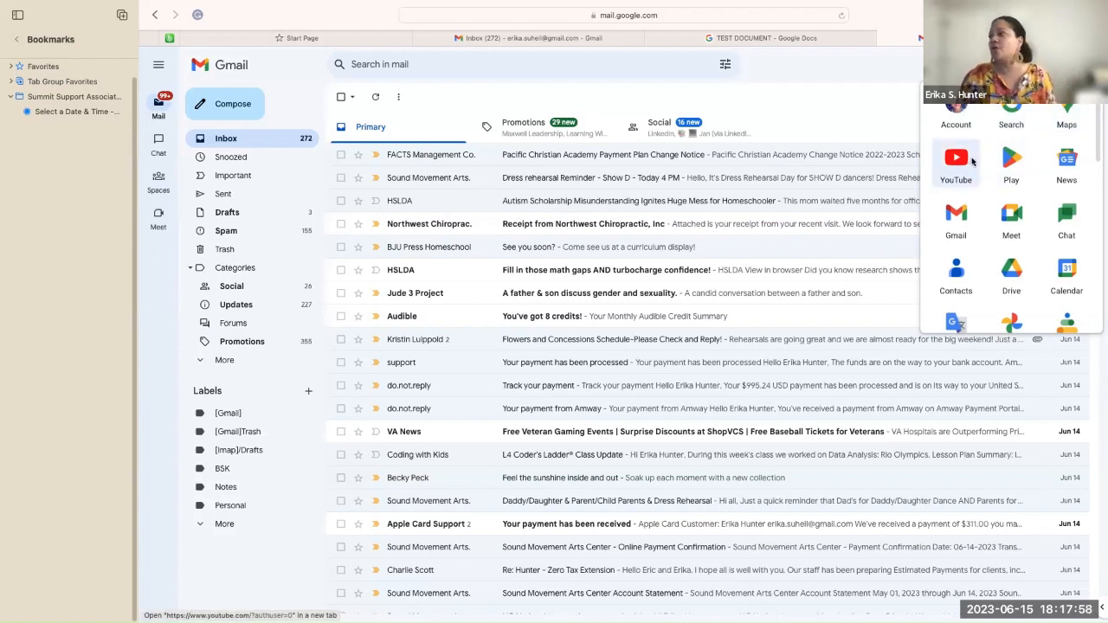
drag(1097, 121, 1093, 221)
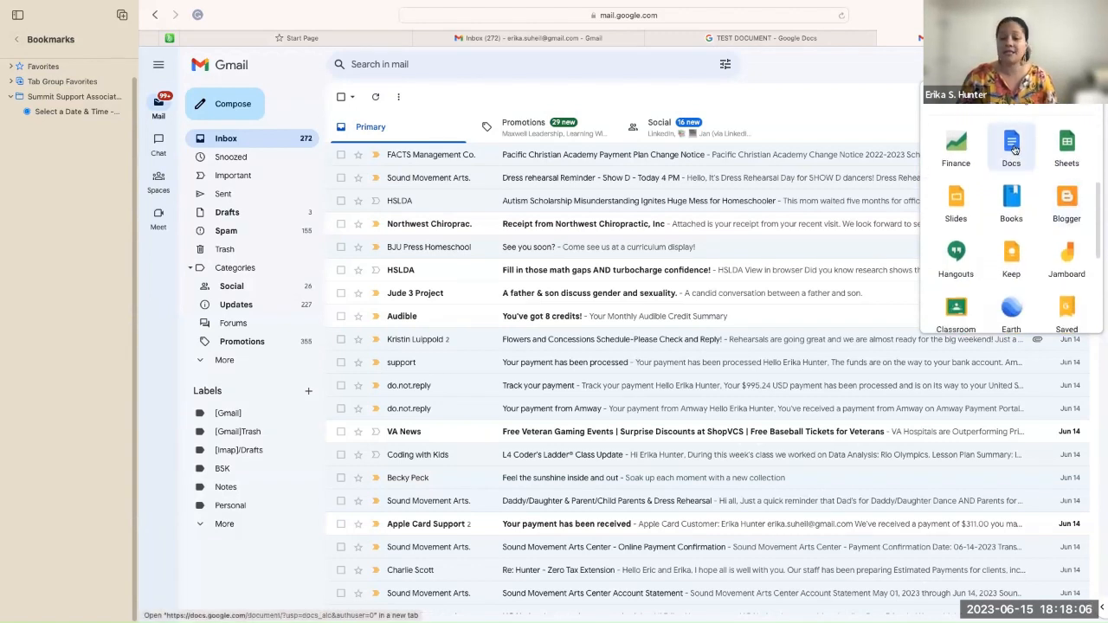
click(1012, 145)
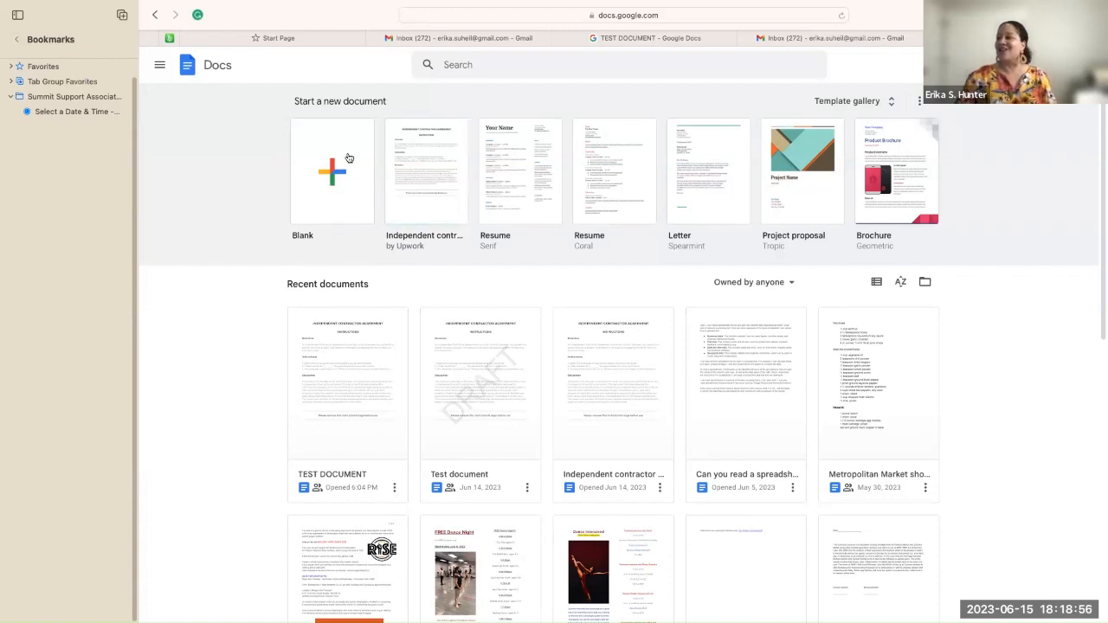
Step: Open the Template gallery and browse its Personal and Work template categories
click(891, 102)
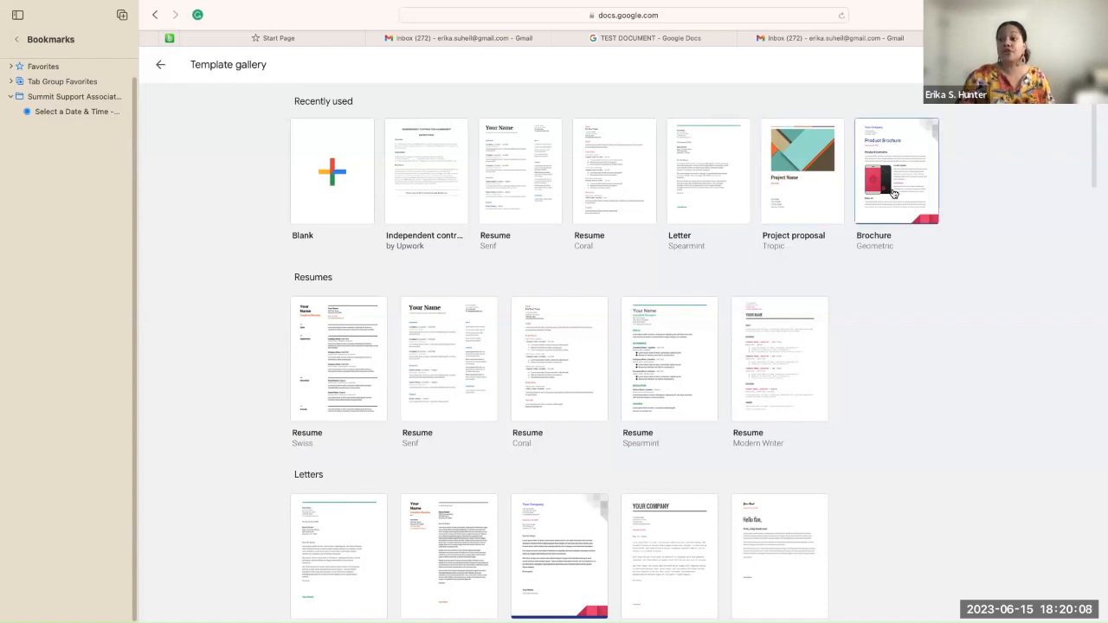
scroll(536, 277, down, 1)
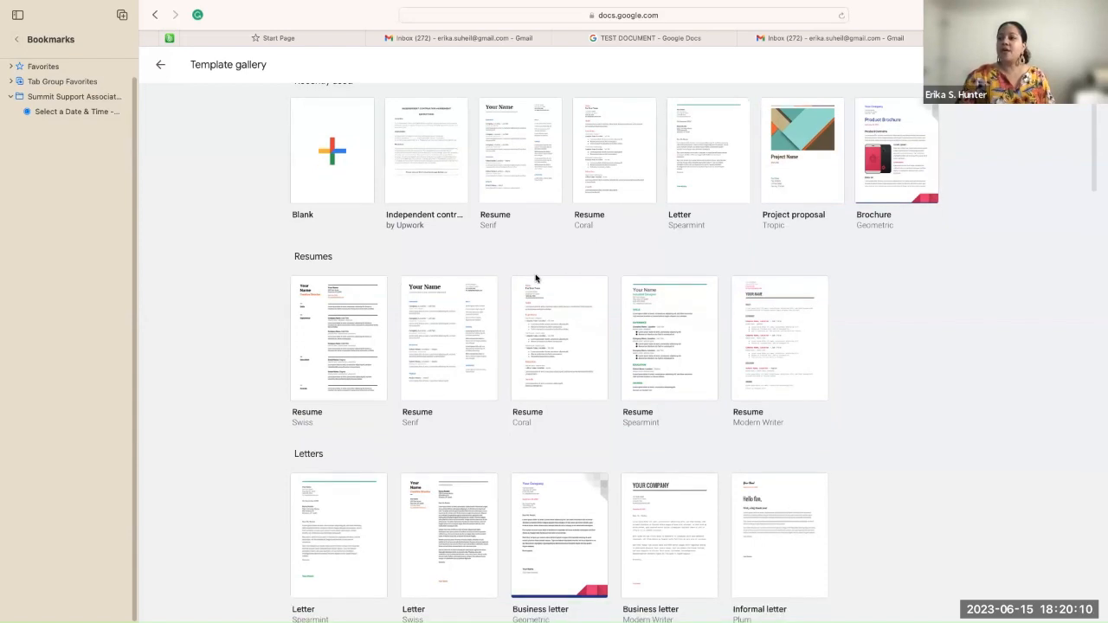
scroll(535, 278, down, 5)
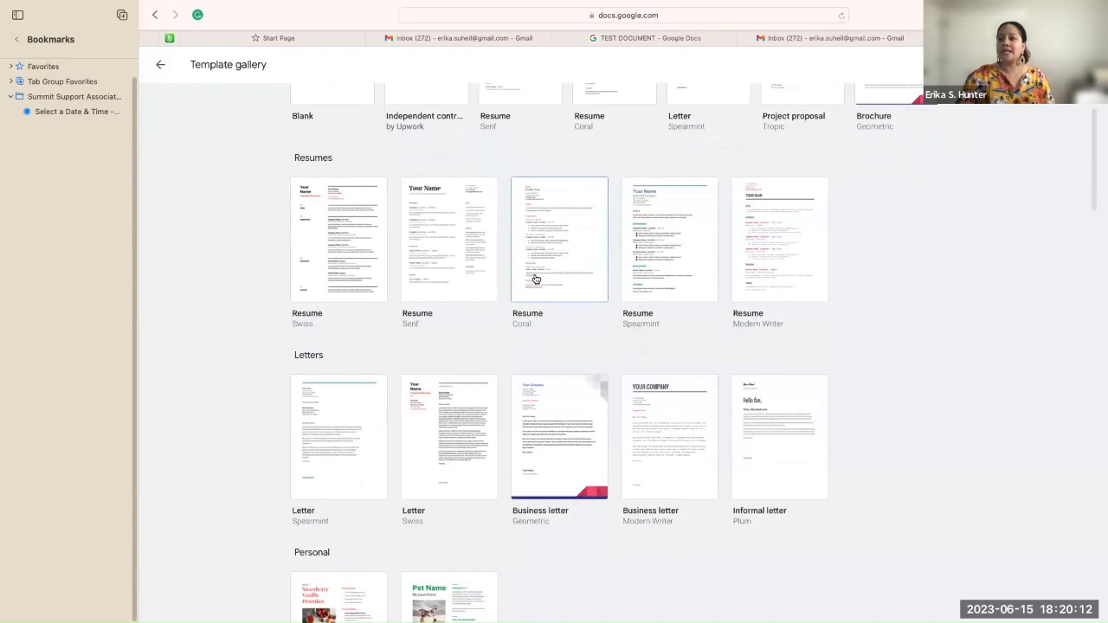
scroll(535, 278, down, 3)
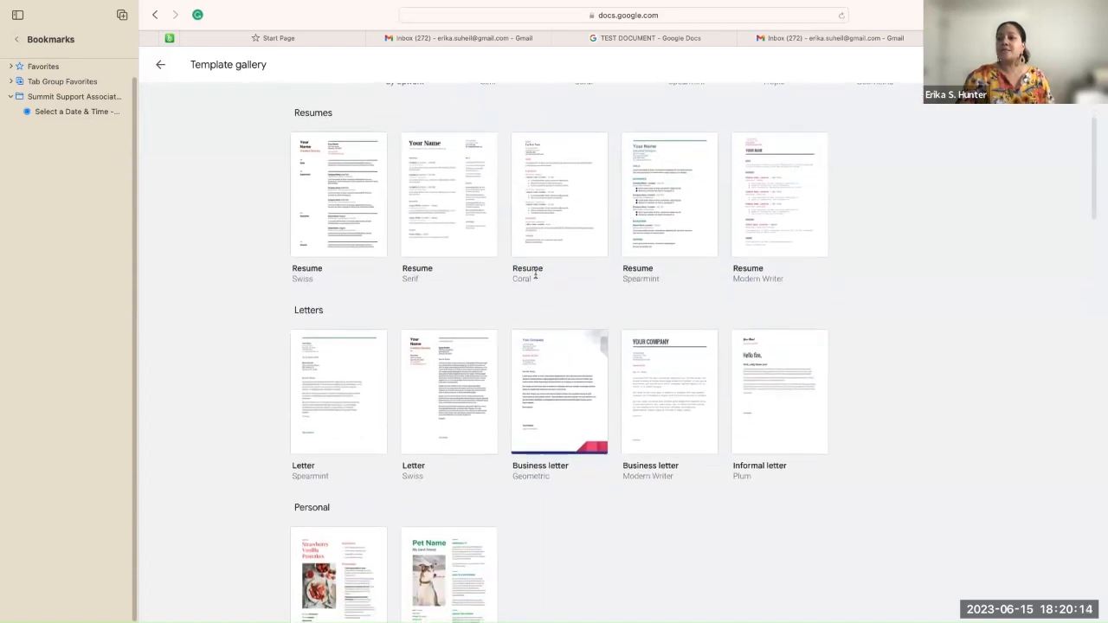
scroll(536, 277, down, 6)
scroll(536, 278, down, 8)
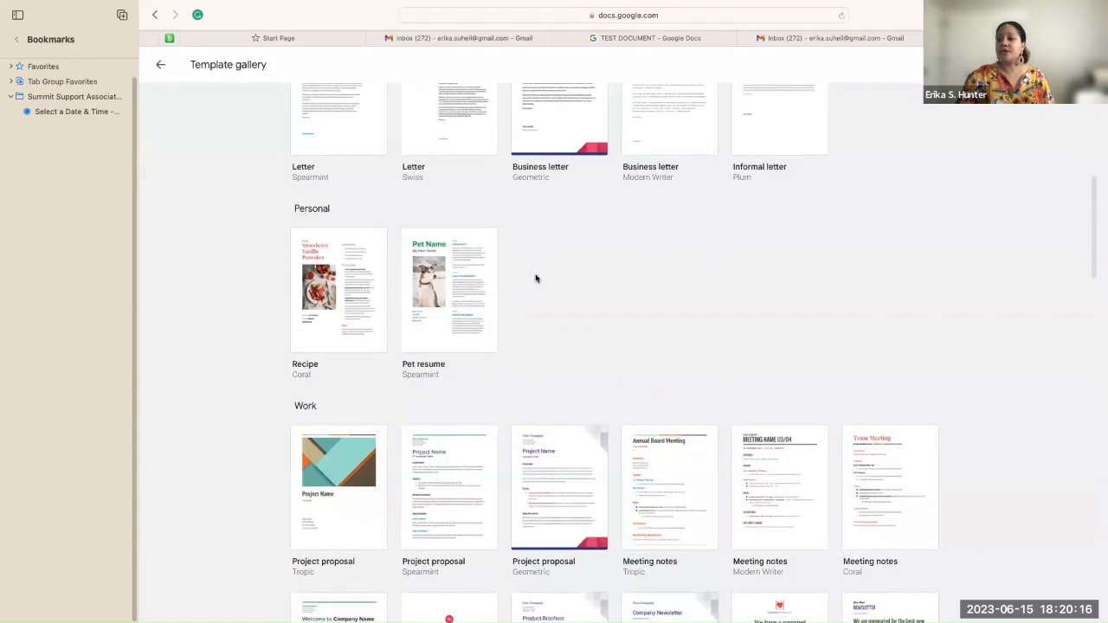
scroll(535, 278, down, 5)
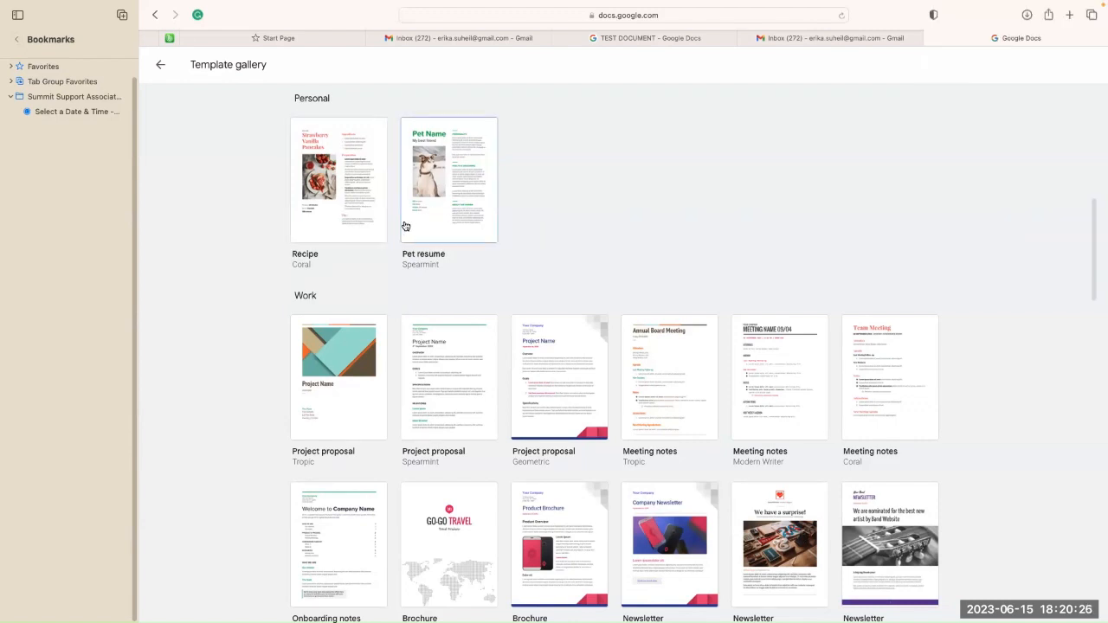
scroll(433, 225, down, 3)
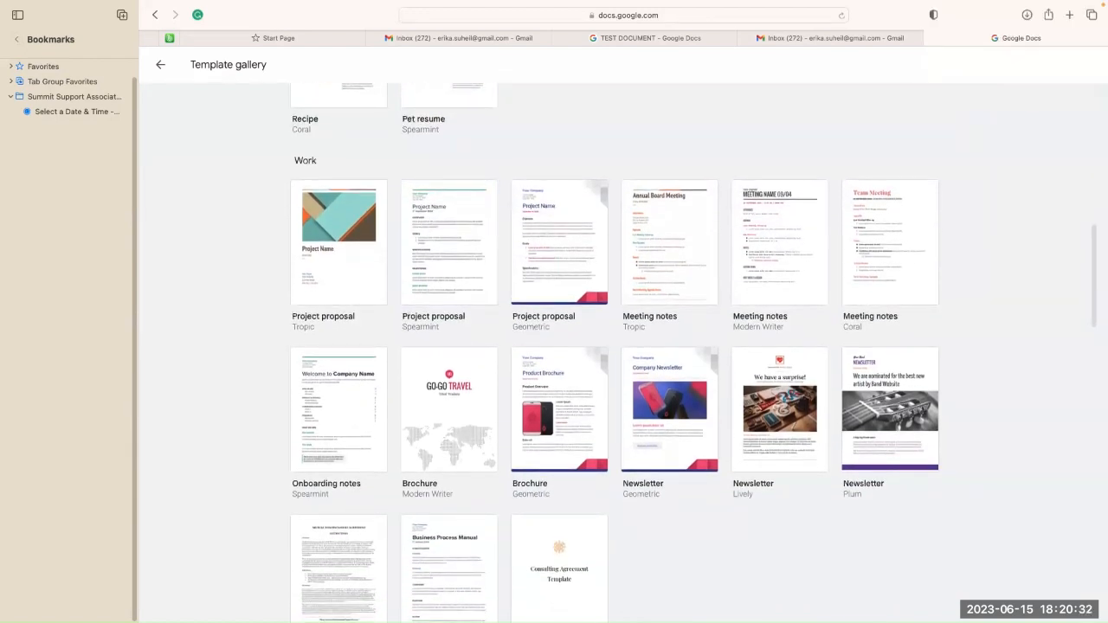
scroll(472, 368, down, 2)
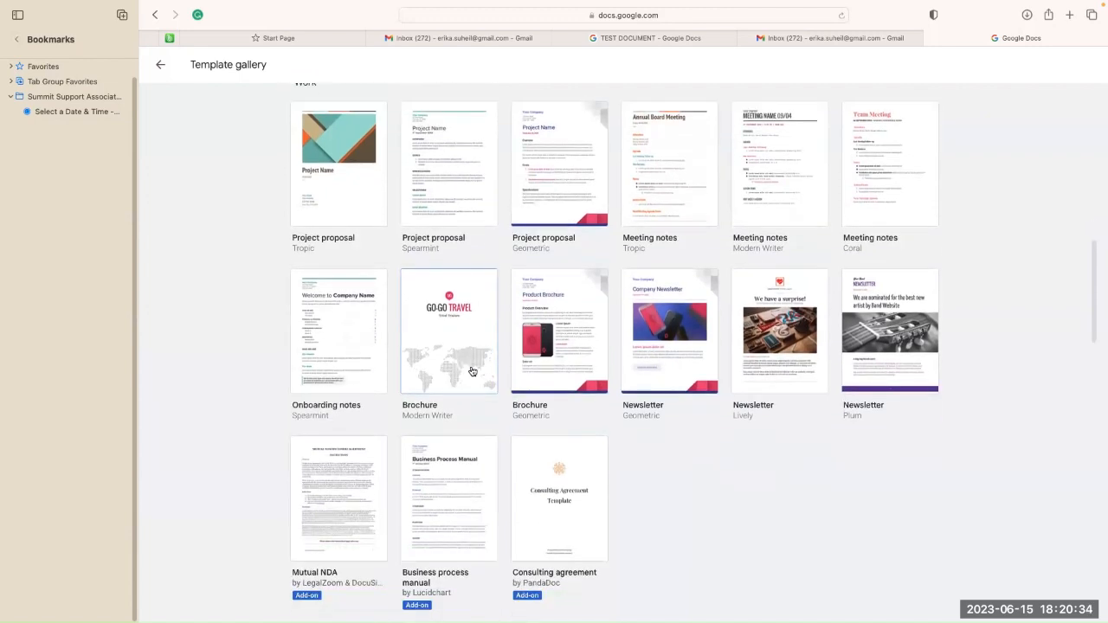
scroll(472, 371, down, 2)
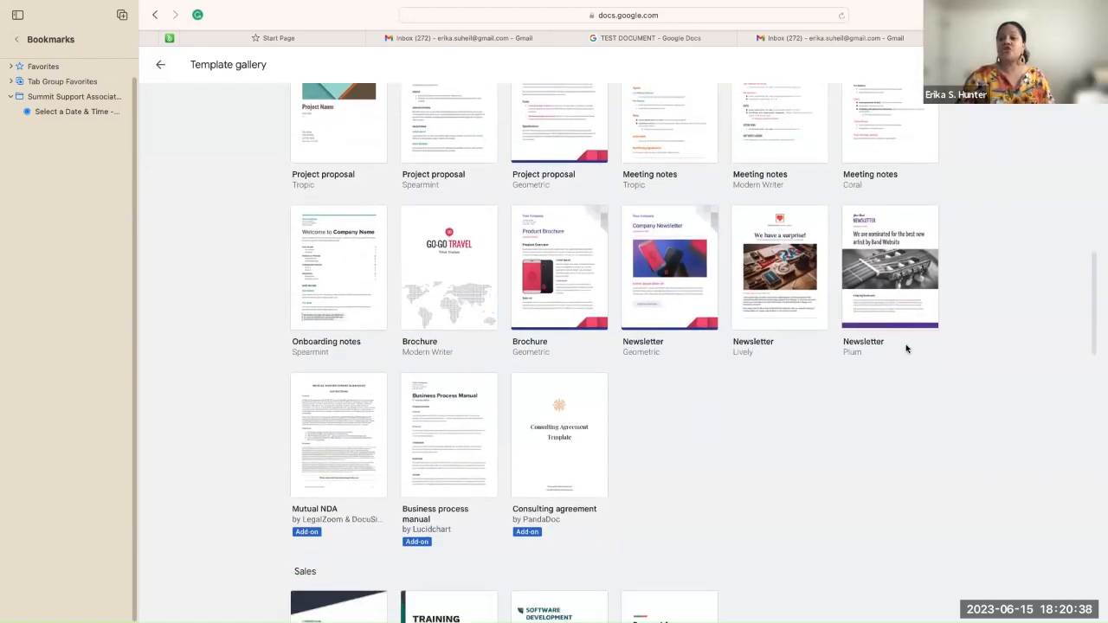
scroll(907, 349, down, 3)
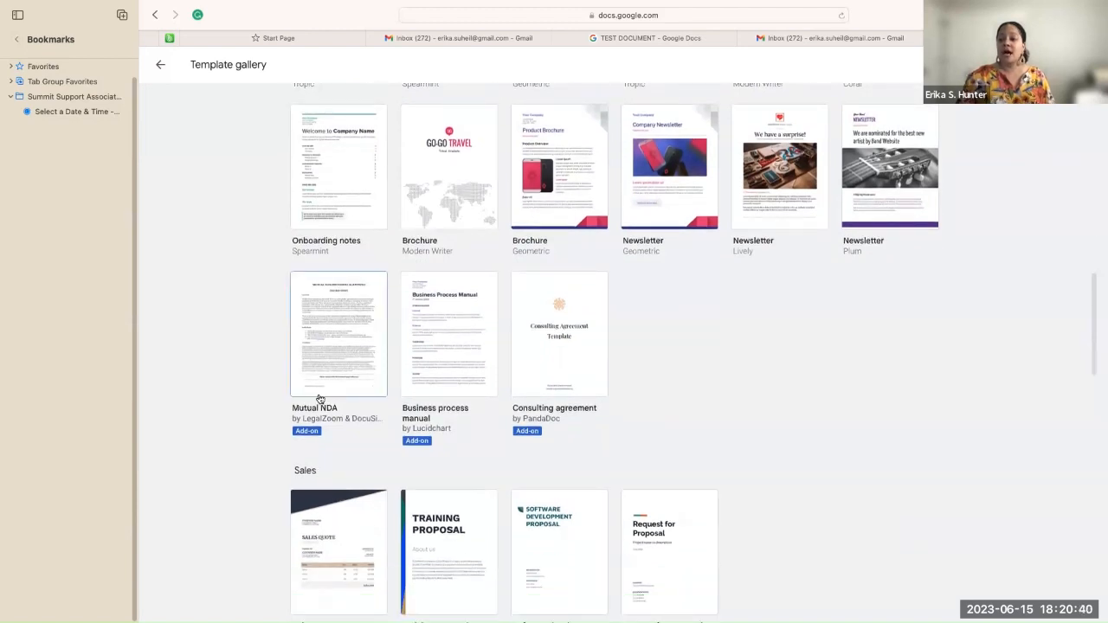
scroll(327, 414, down, 1)
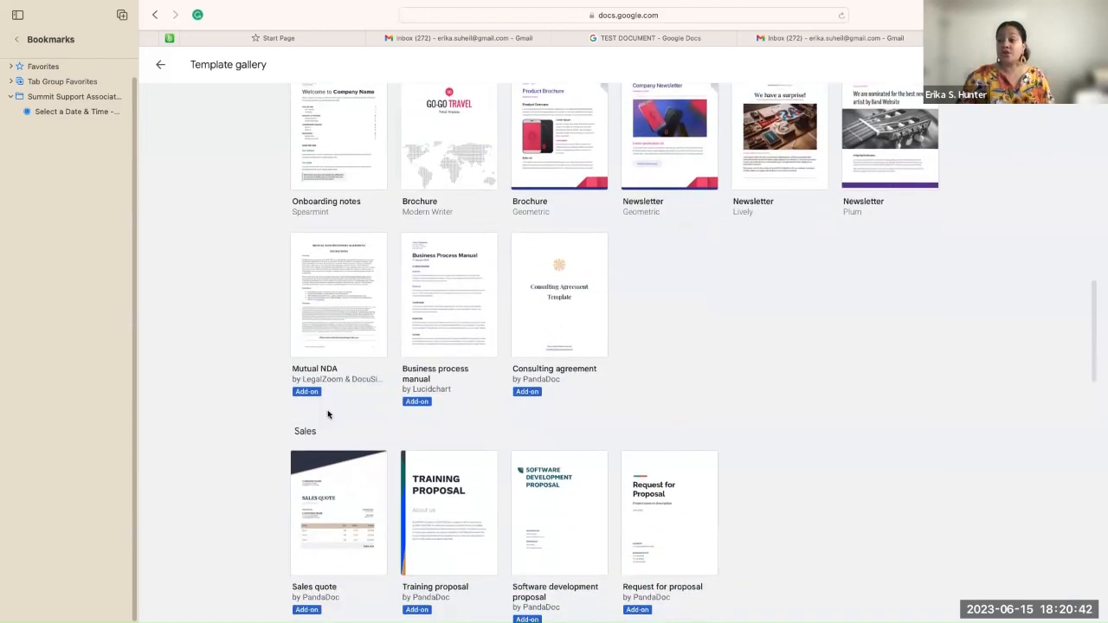
scroll(327, 414, down, 7)
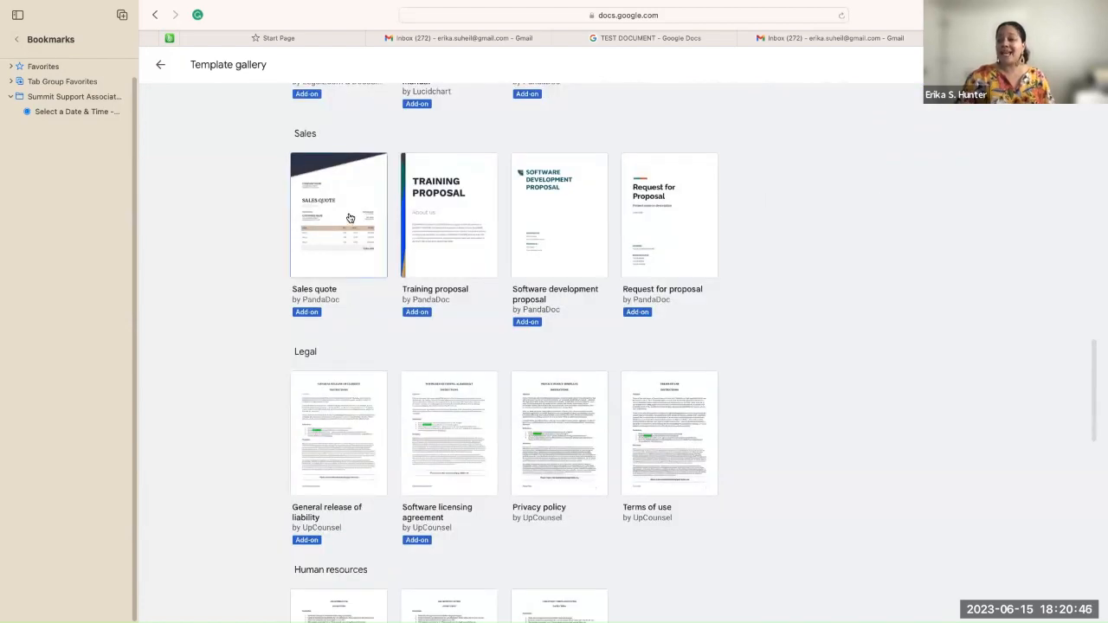
scroll(349, 218, down, 5)
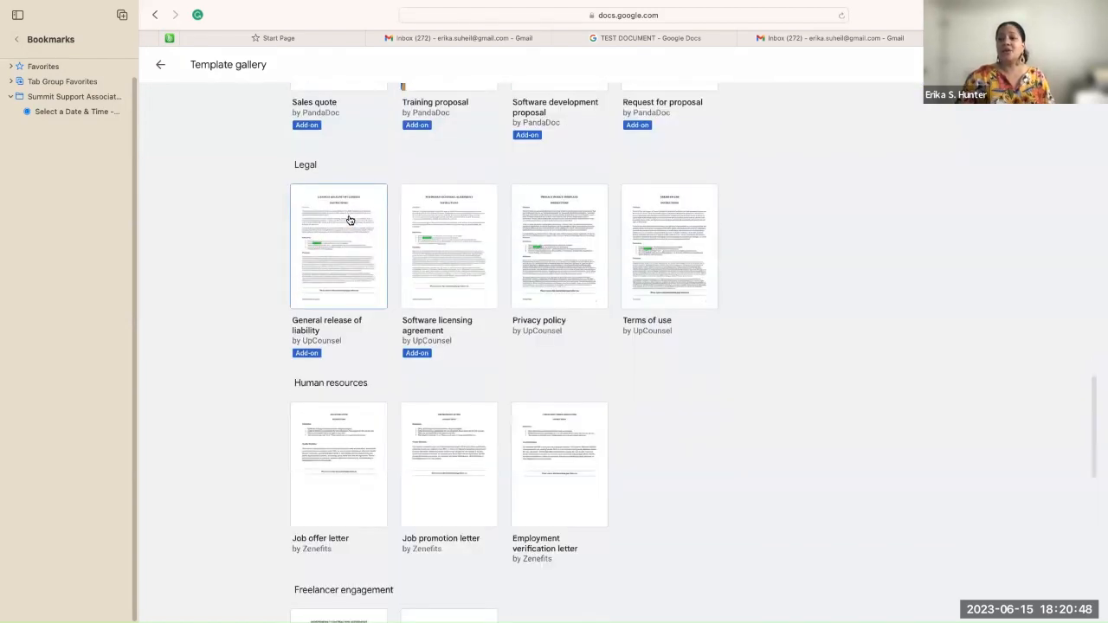
scroll(349, 220, down, 7)
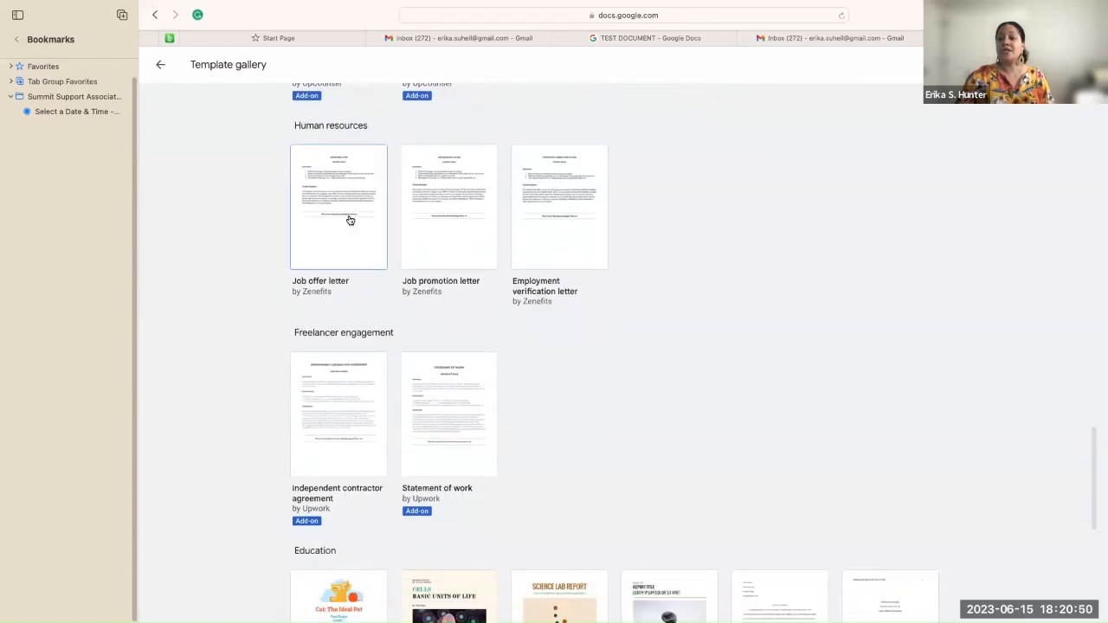
scroll(350, 220, down, 2)
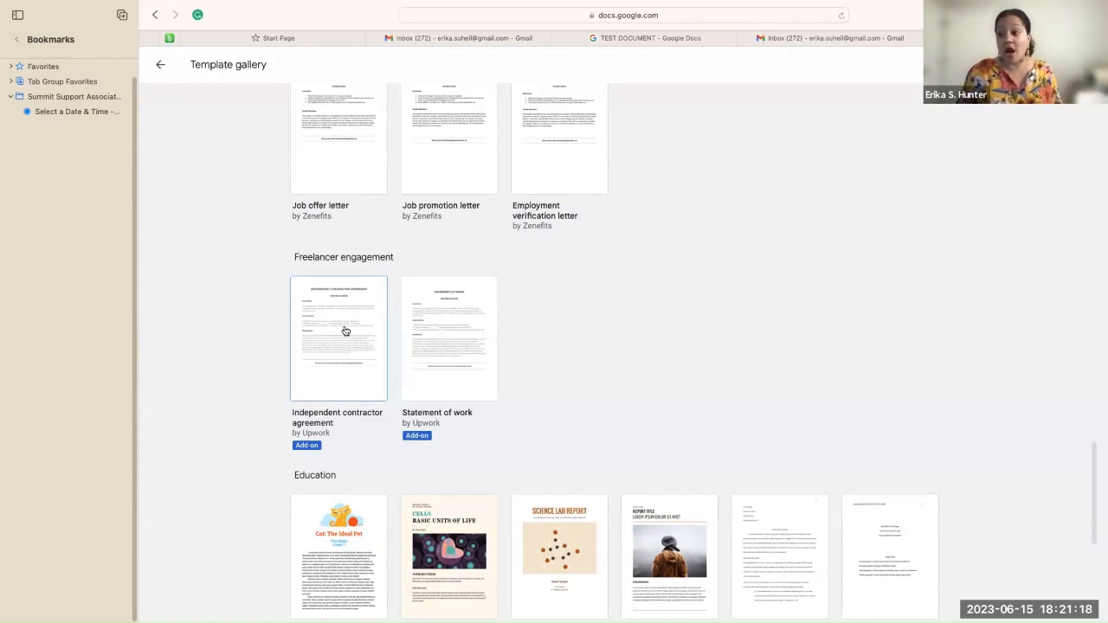
Step: Browse the gallery and pick Independent contractor agreement from the Recently used row
scroll(345, 331, down, 2)
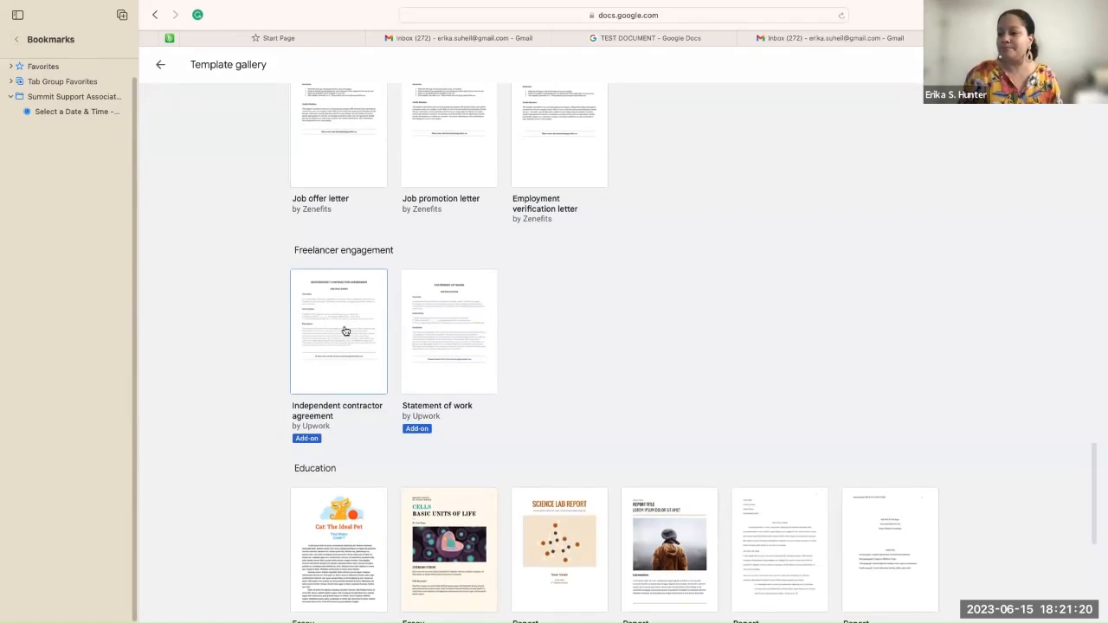
scroll(345, 326, down, 5)
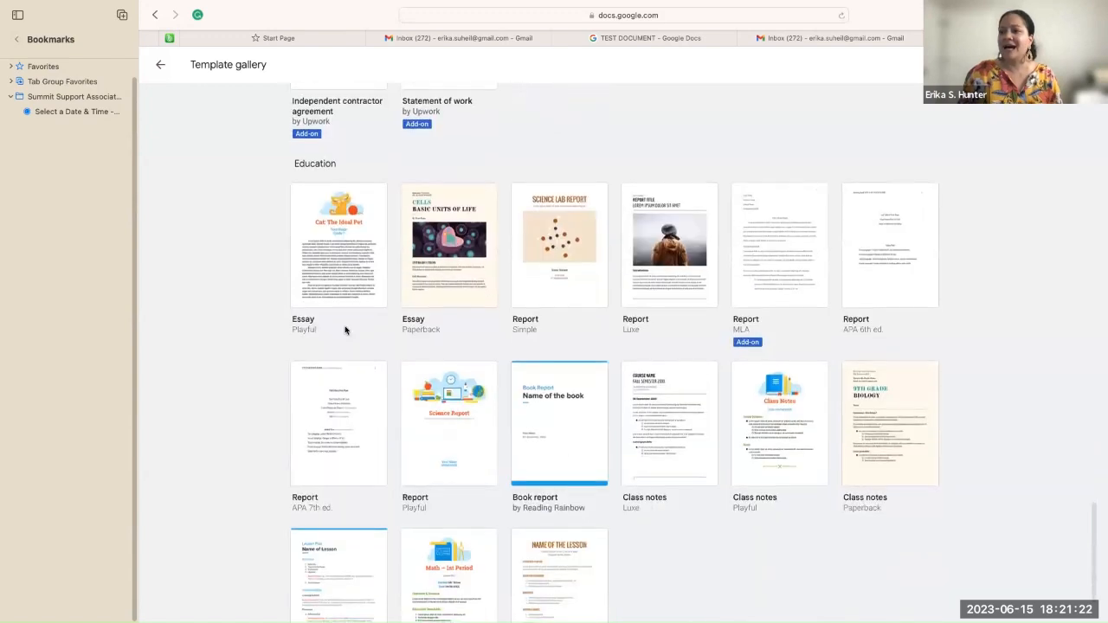
scroll(345, 329, down, 2)
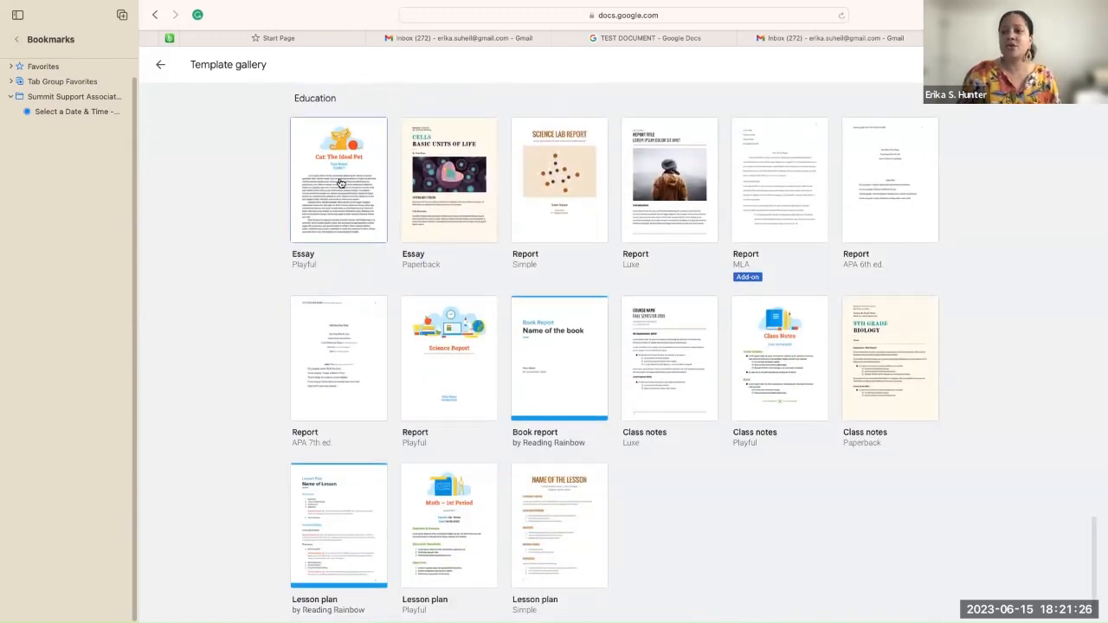
scroll(342, 184, down, 1)
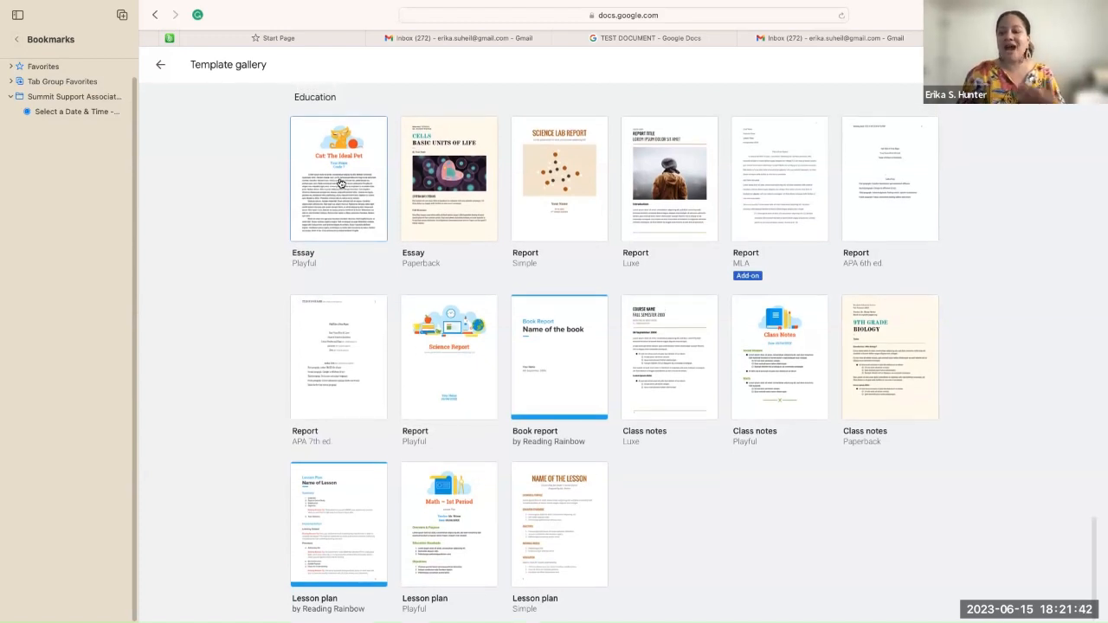
scroll(340, 184, up, 5)
scroll(340, 183, up, 4)
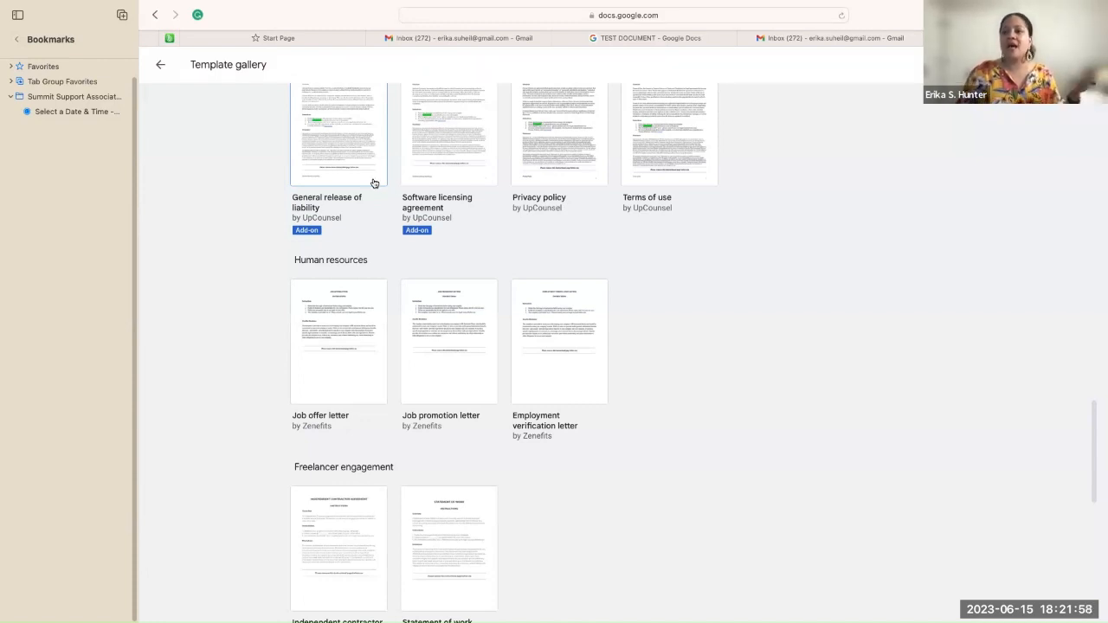
scroll(402, 187, up, 5)
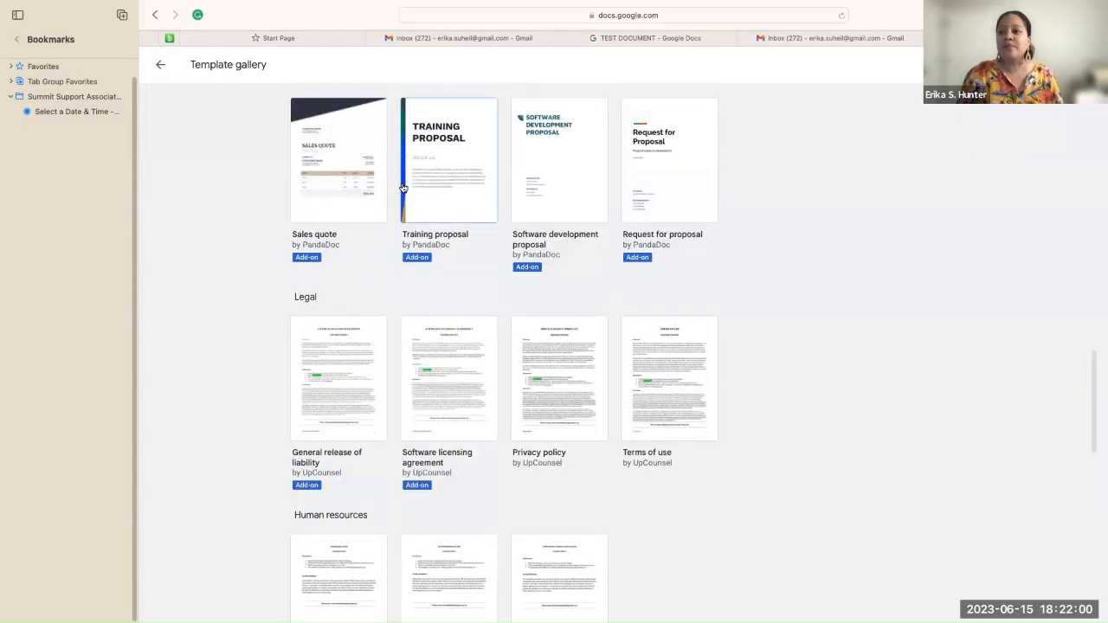
scroll(402, 187, up, 6)
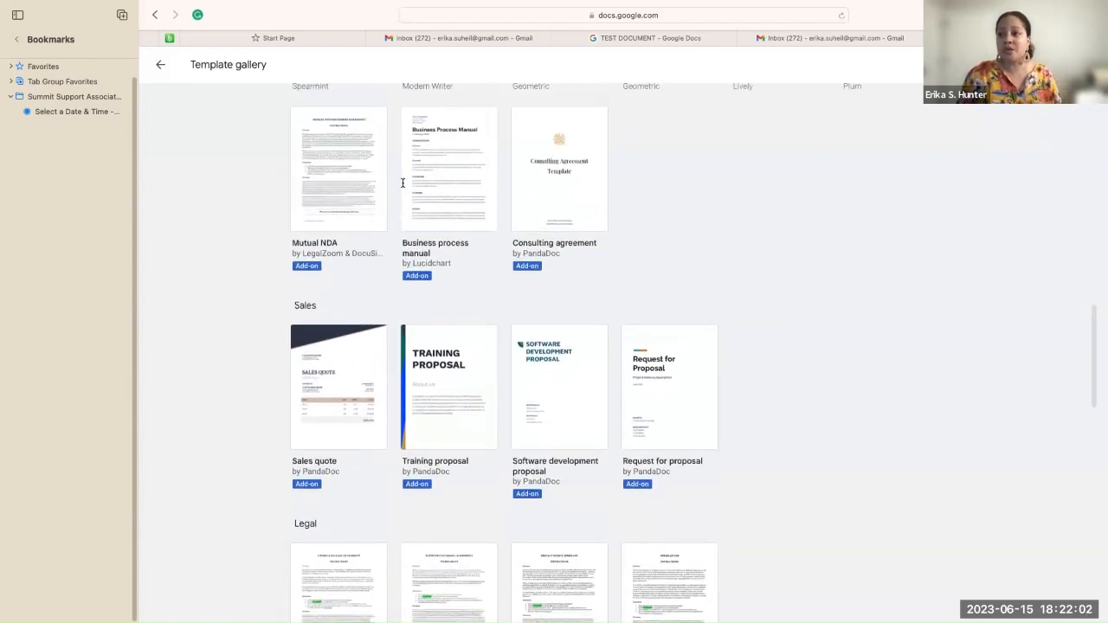
scroll(403, 187, up, 10)
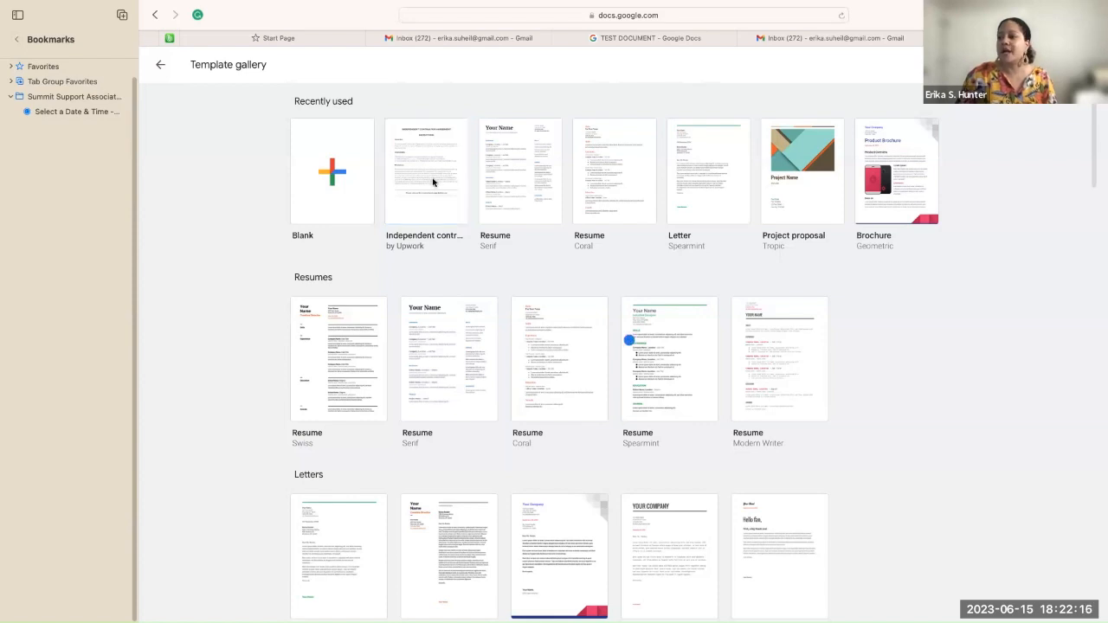
click(433, 182)
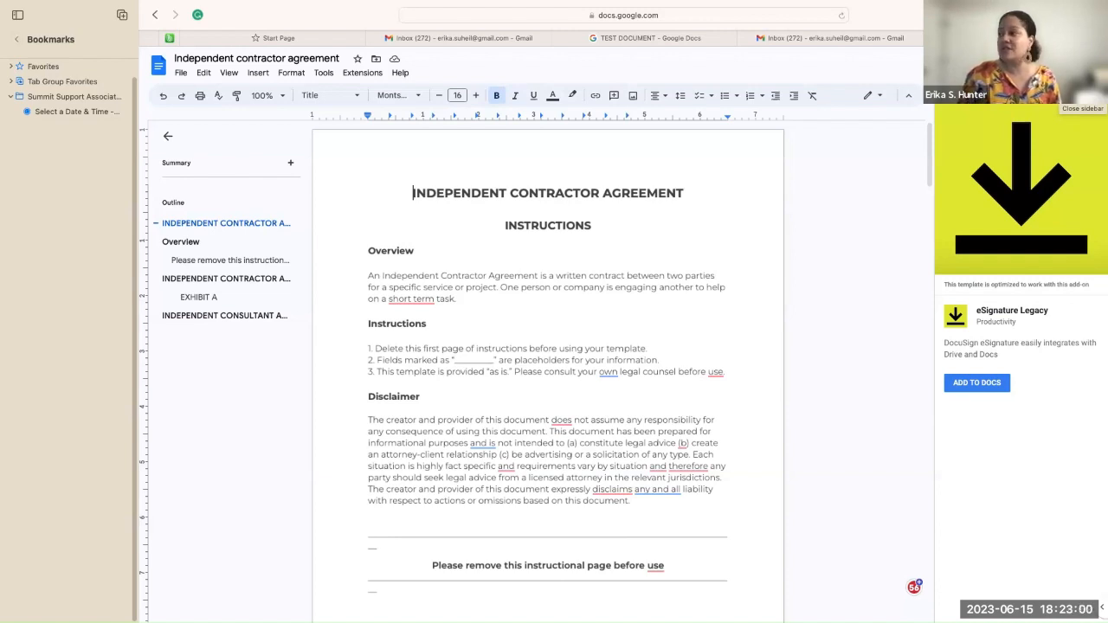
Step: Close the eSignature Legacy add-on sidebar
click(1083, 92)
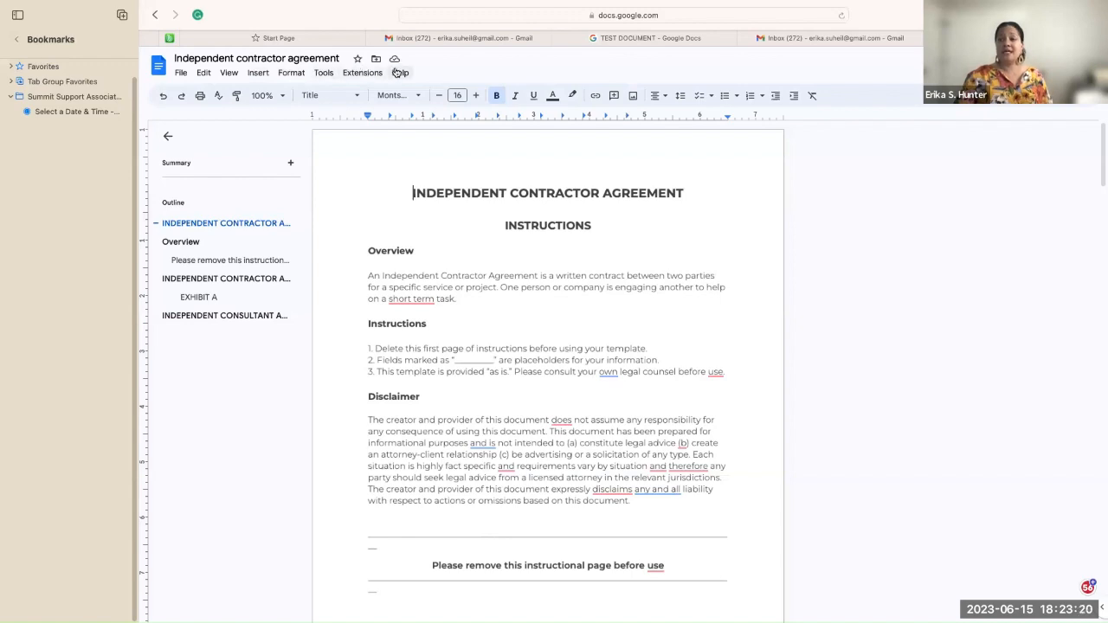
click(184, 73)
click(185, 74)
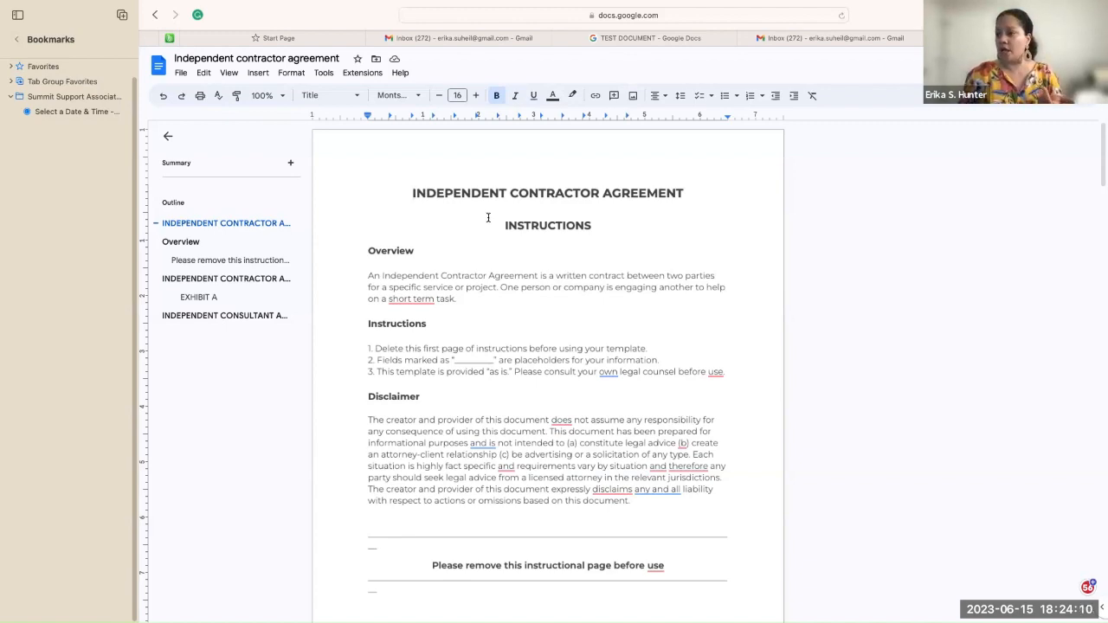
scroll(488, 218, down, 1)
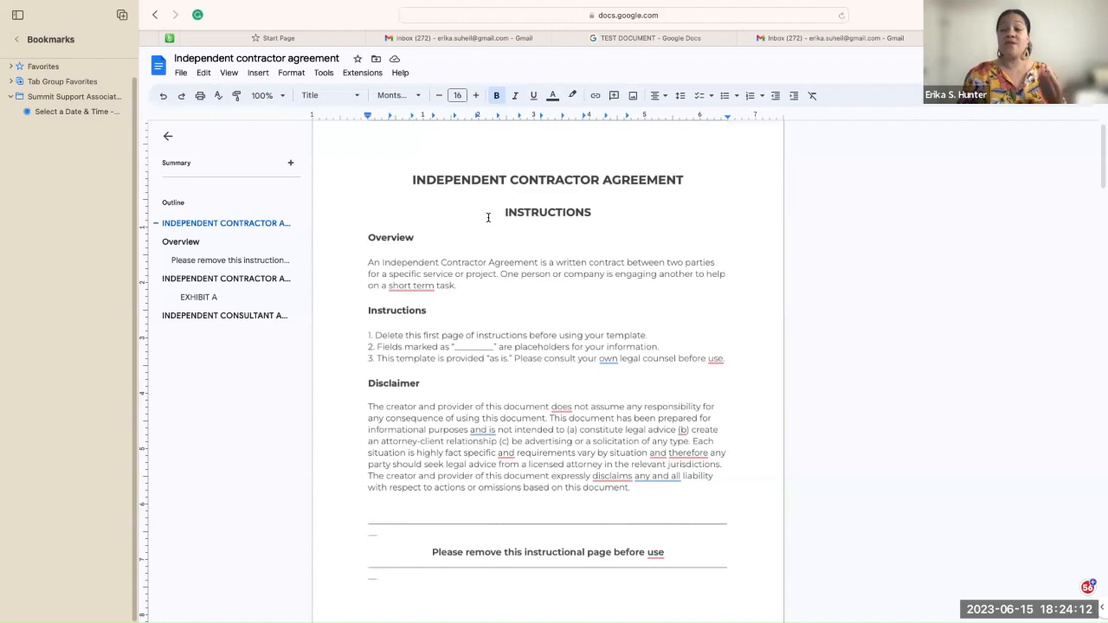
scroll(488, 217, down, 1)
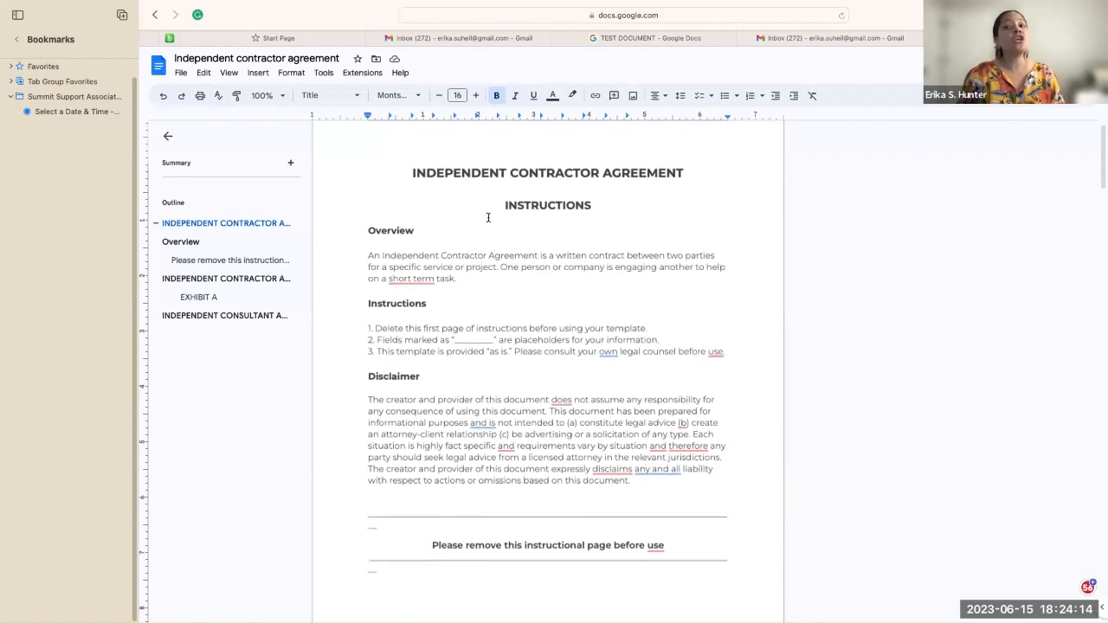
scroll(488, 217, down, 1)
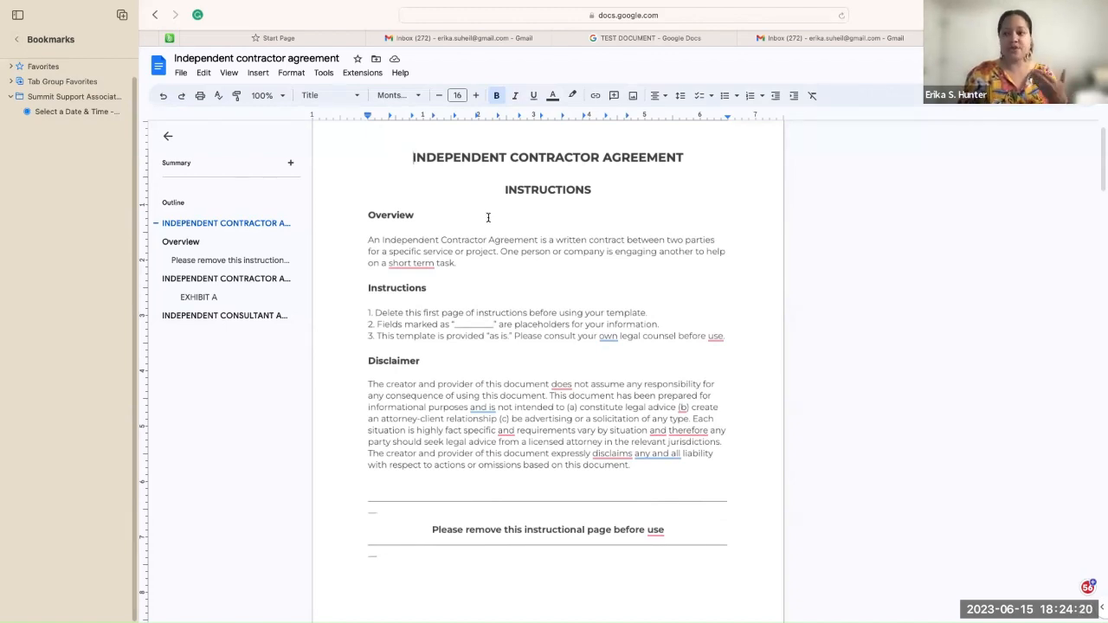
scroll(488, 218, down, 1)
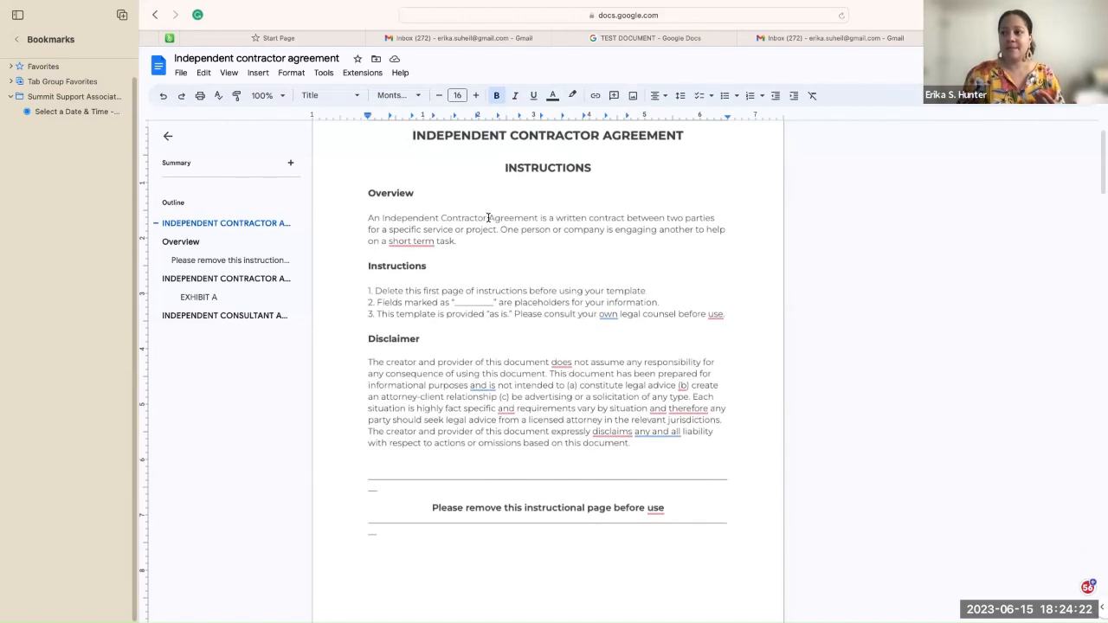
scroll(488, 217, down, 2)
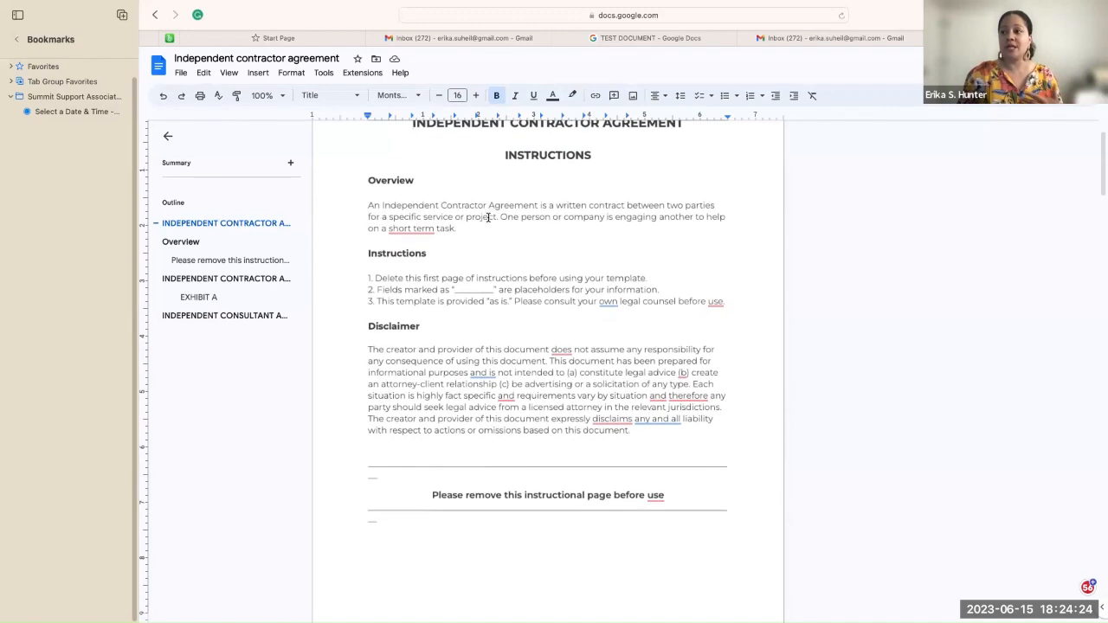
scroll(488, 217, down, 1)
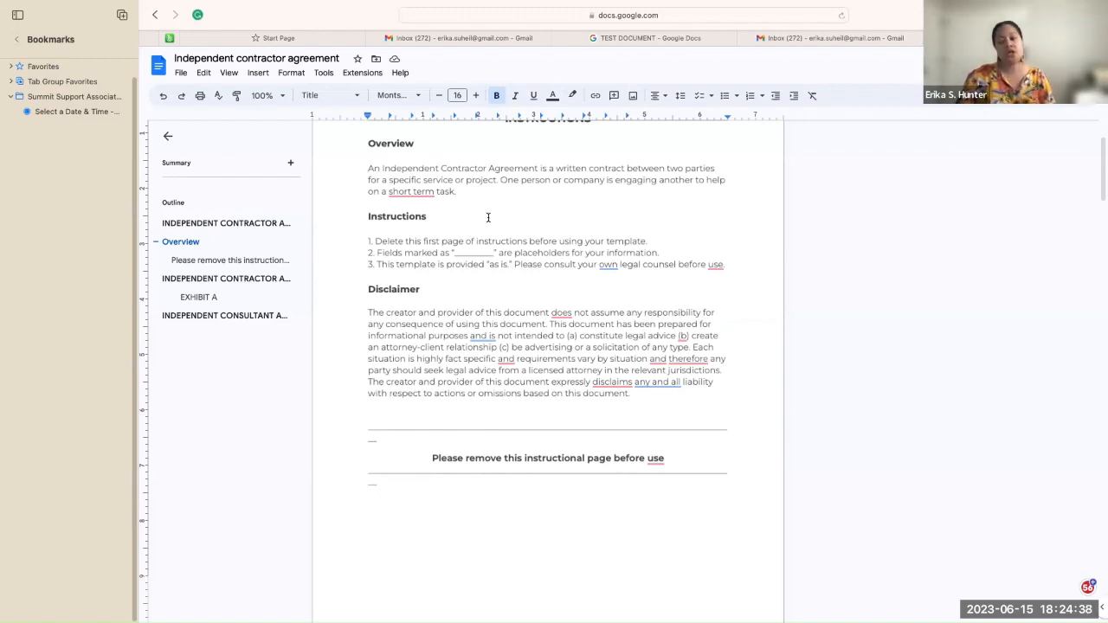
scroll(487, 217, down, 2)
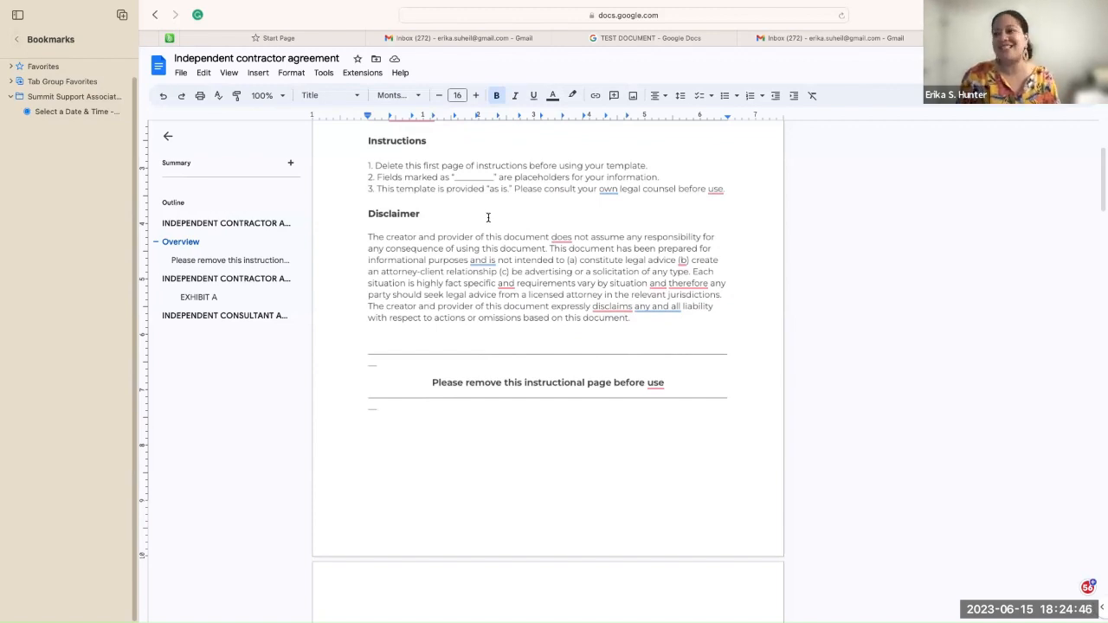
scroll(488, 217, down, 2)
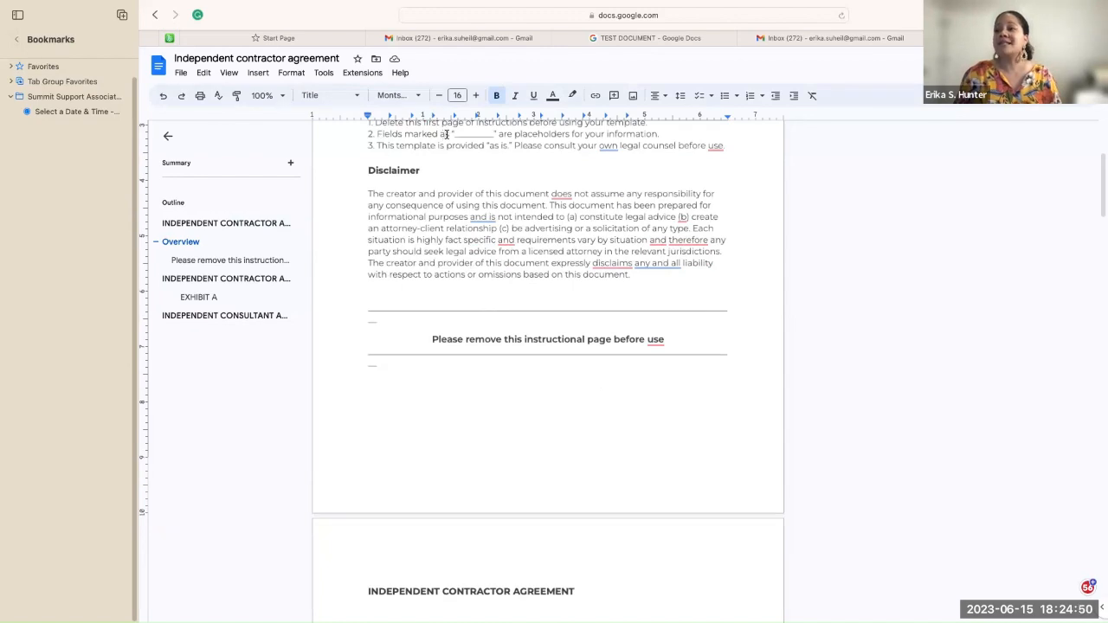
drag(453, 133, 505, 132)
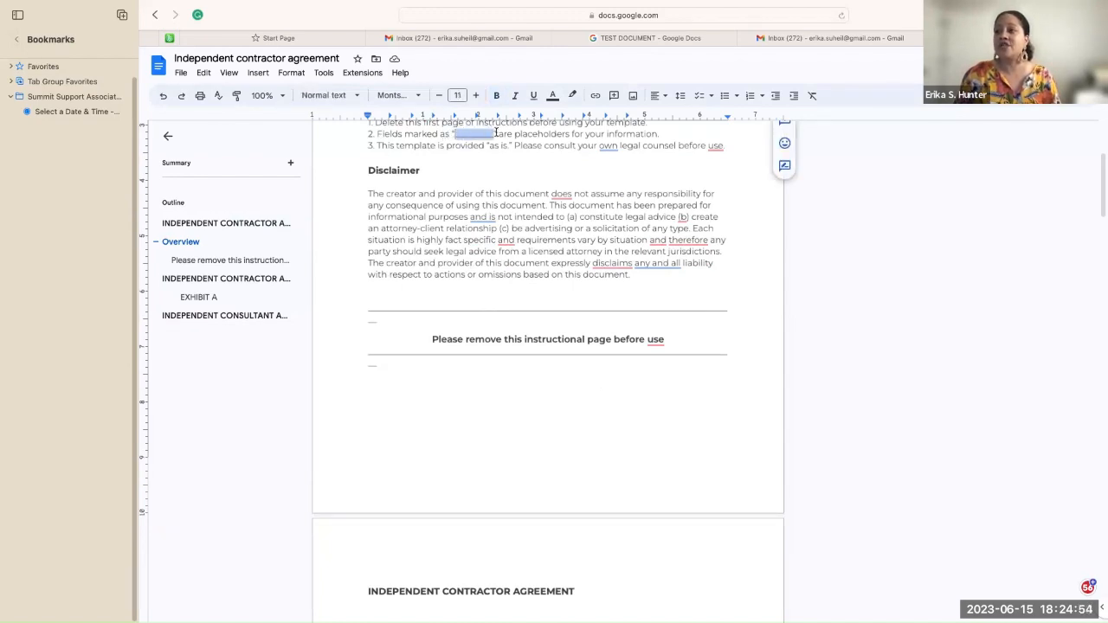
click(661, 134)
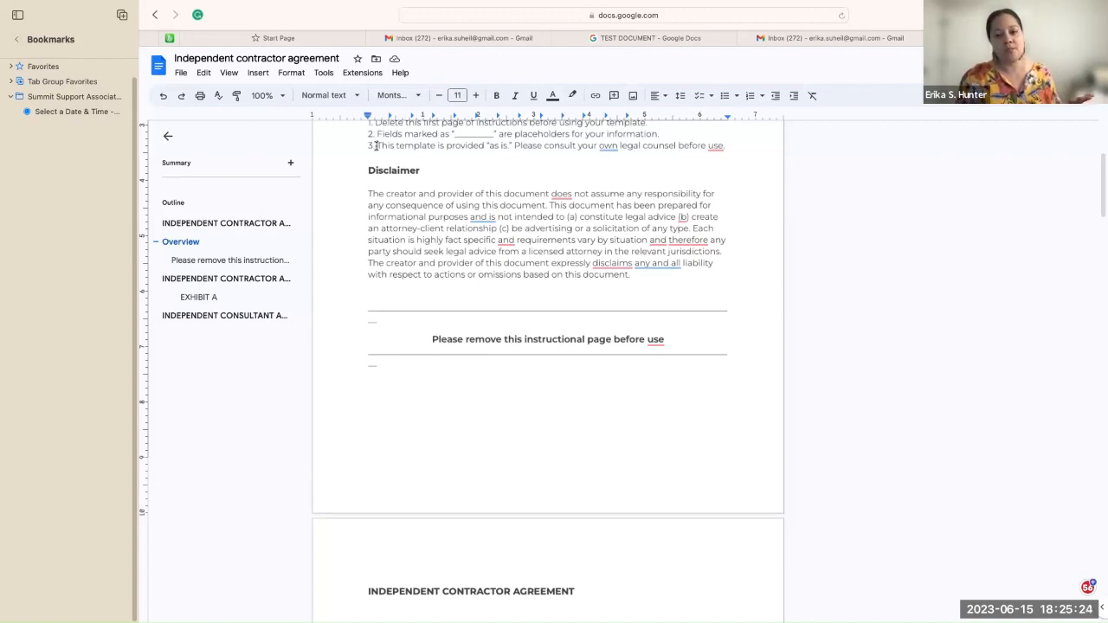
scroll(399, 187, down, 2)
scroll(399, 187, down, 1)
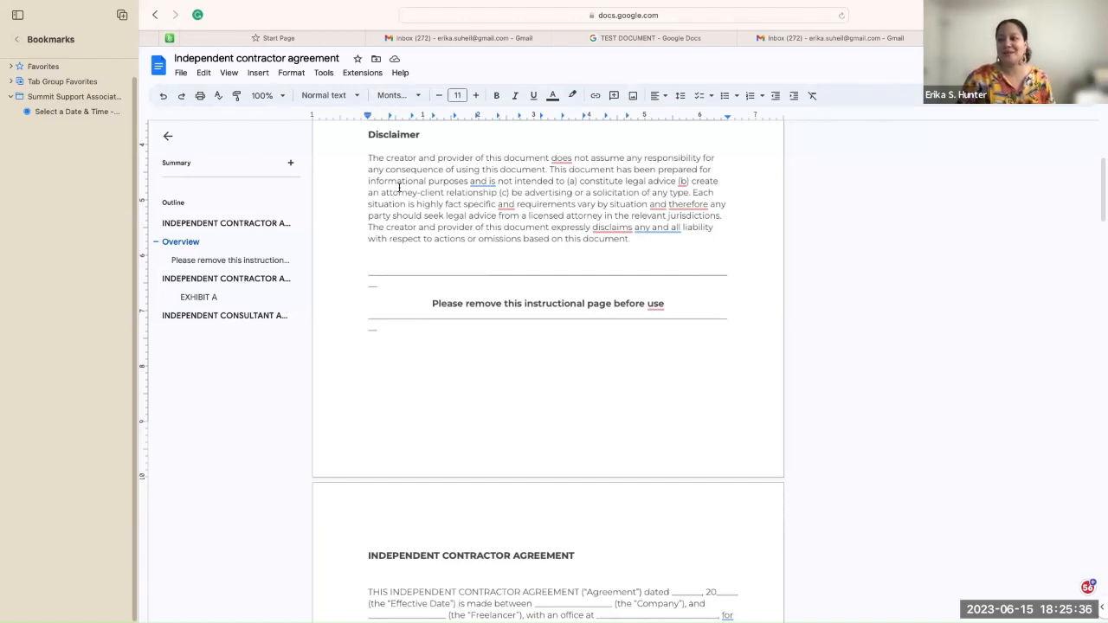
scroll(399, 187, down, 2)
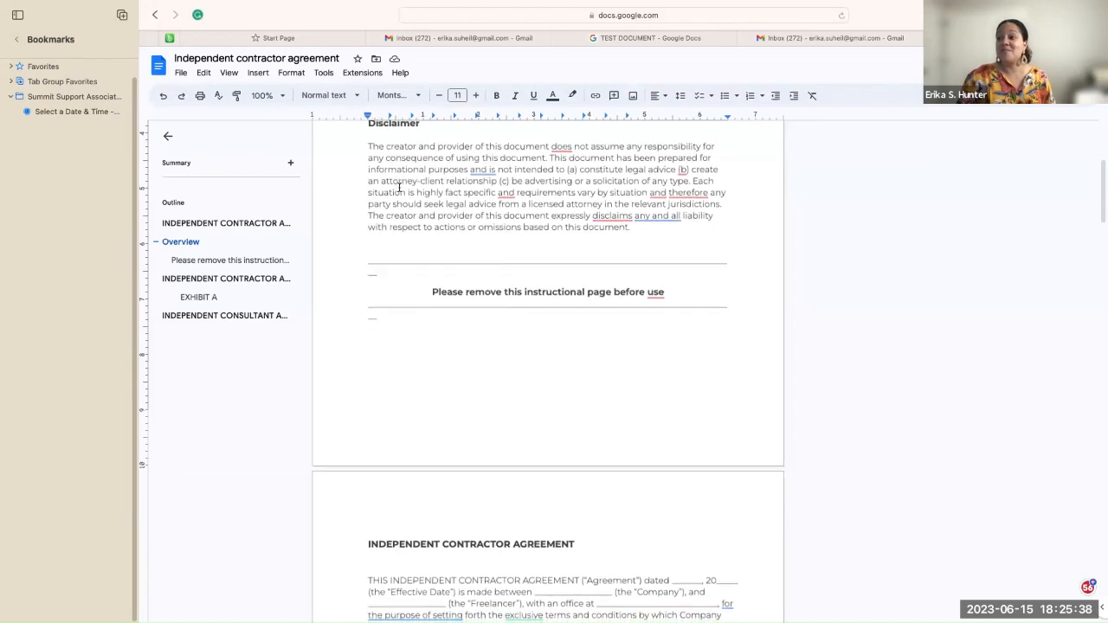
scroll(399, 188, down, 2)
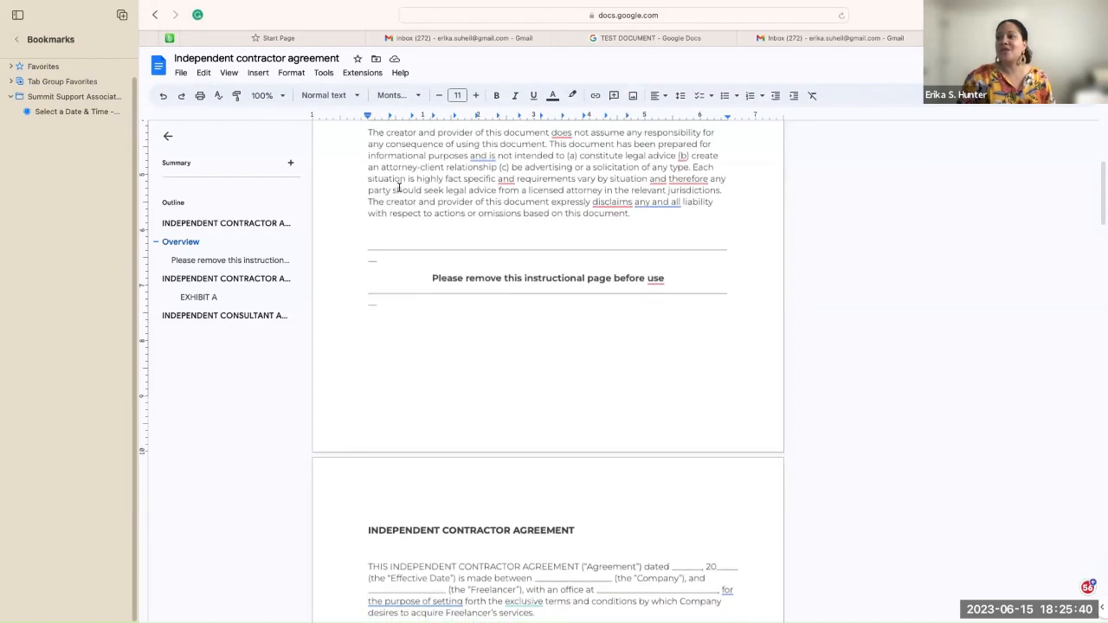
scroll(399, 187, down, 2)
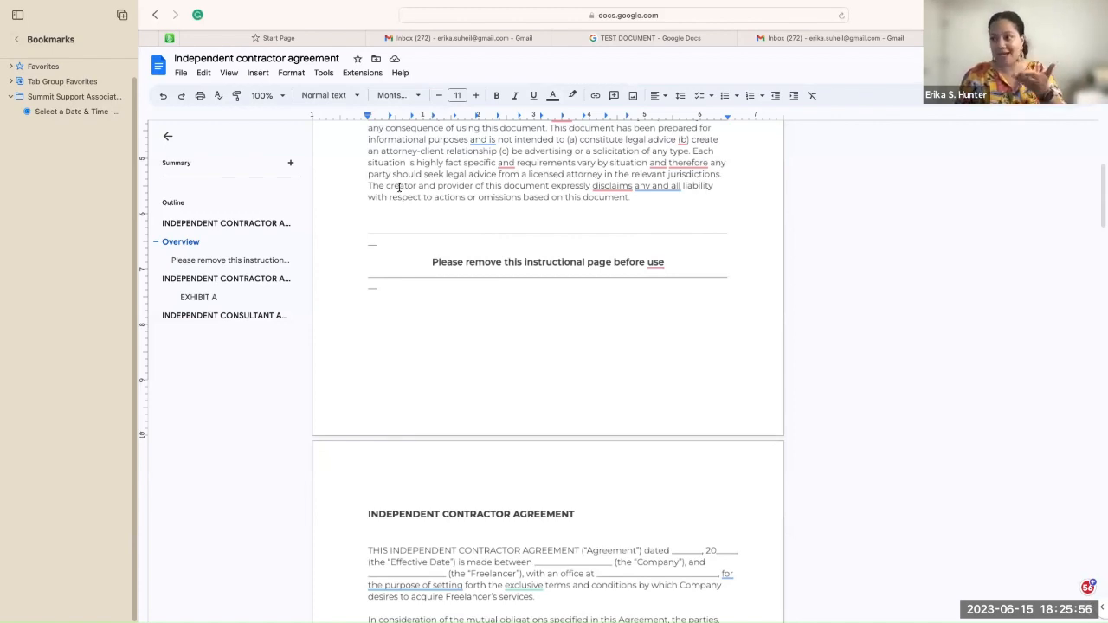
scroll(399, 187, down, 2)
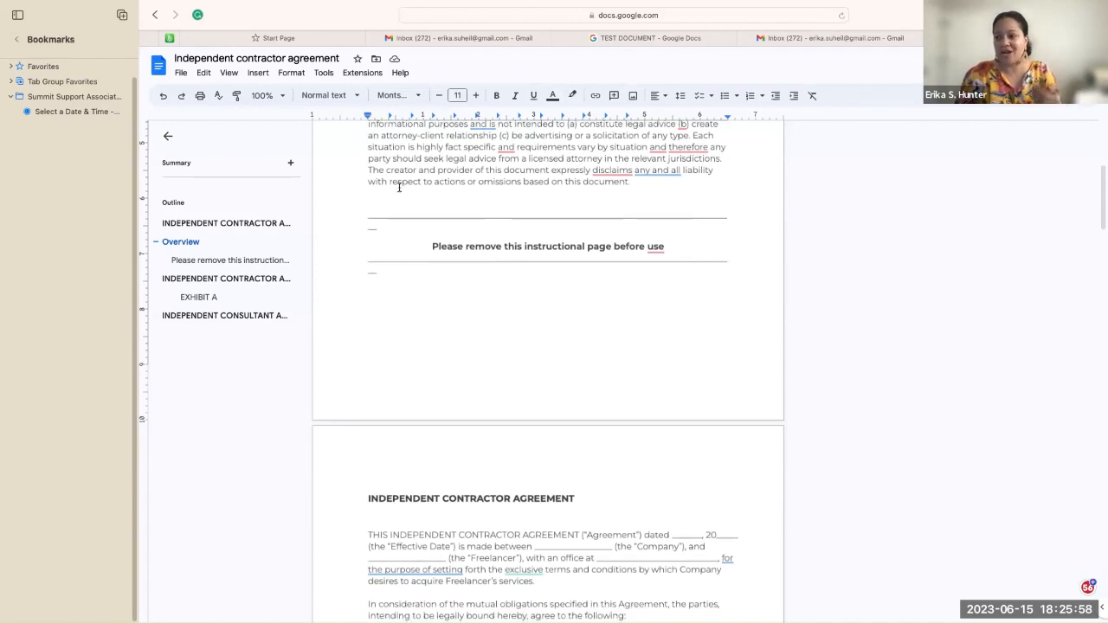
scroll(399, 187, down, 5)
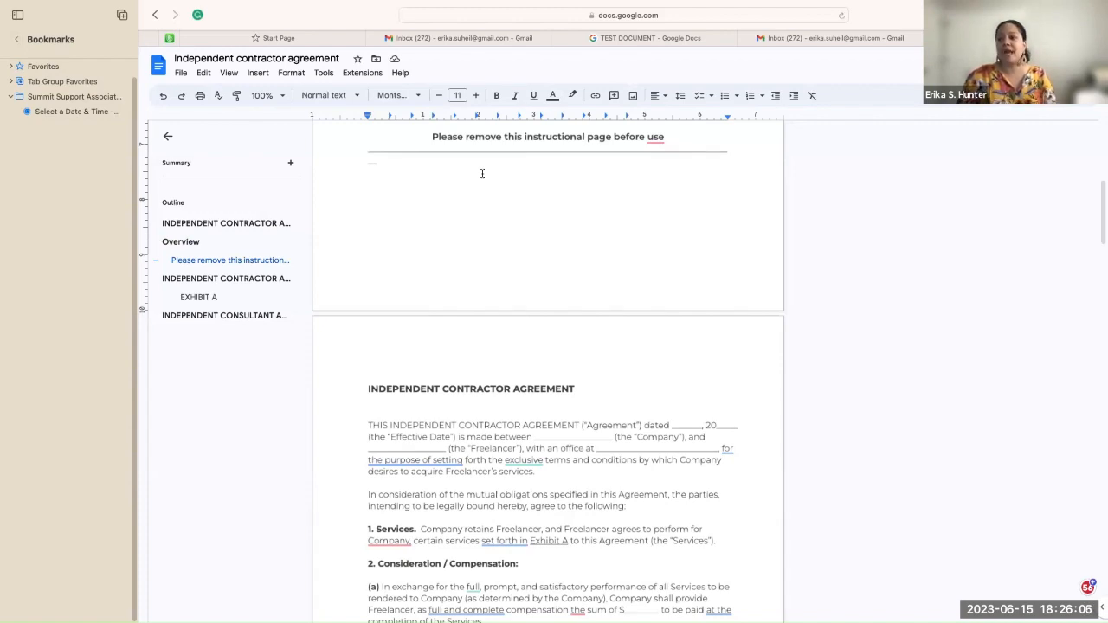
scroll(482, 173, up, 2)
scroll(482, 173, down, 3)
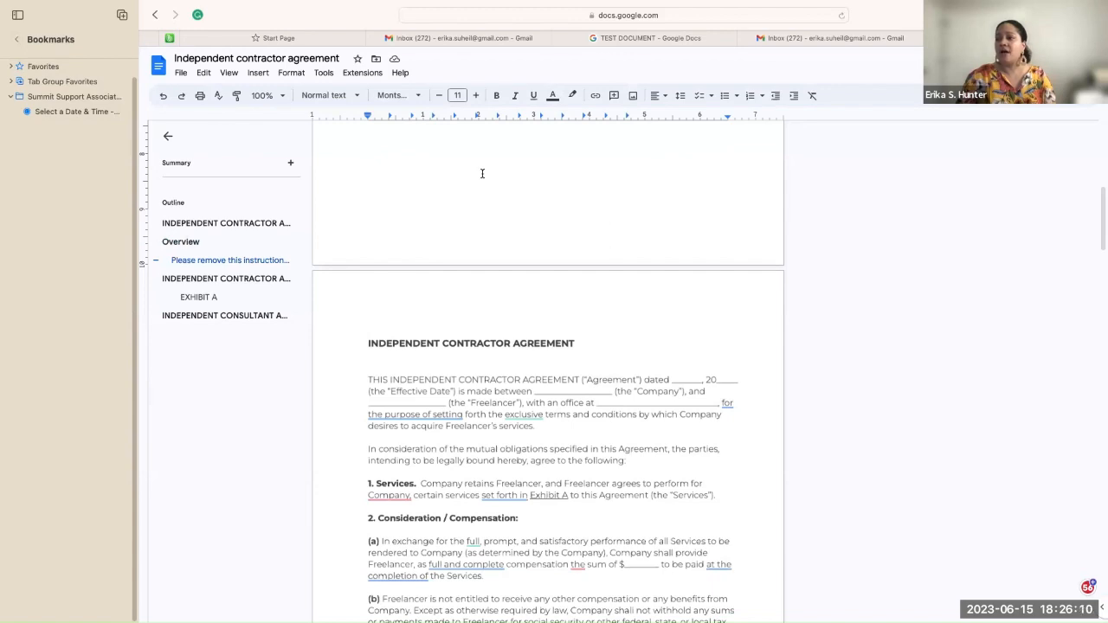
scroll(483, 173, up, 4)
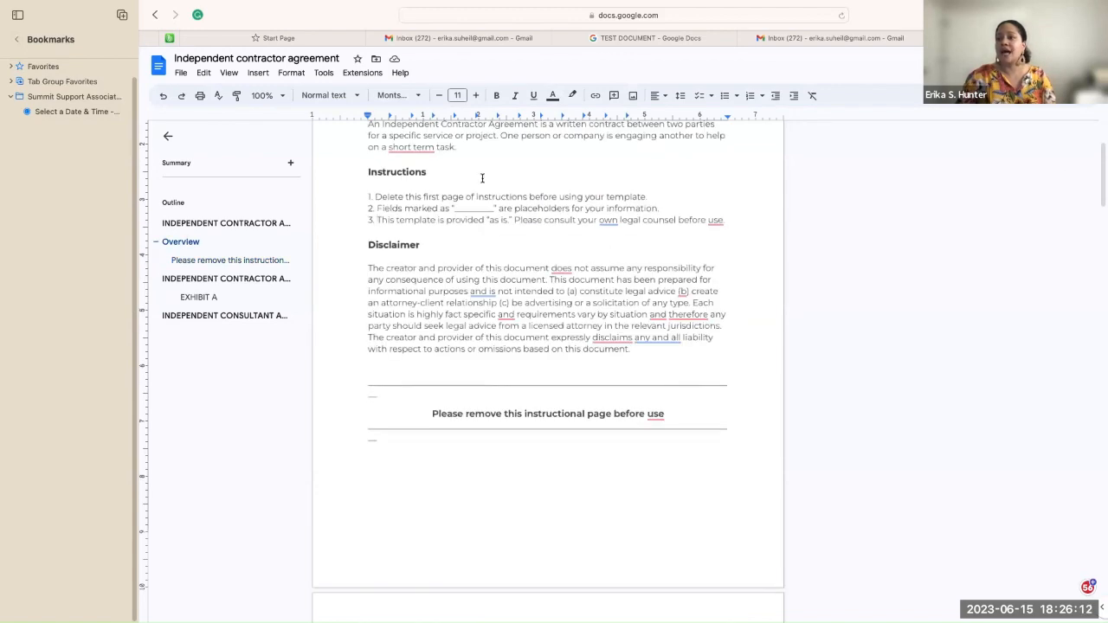
Step: Delete the instructions page and place the cursor before the INDEPENDENT CONTRACTOR AGREEMENT heading
drag(376, 438, 342, 162)
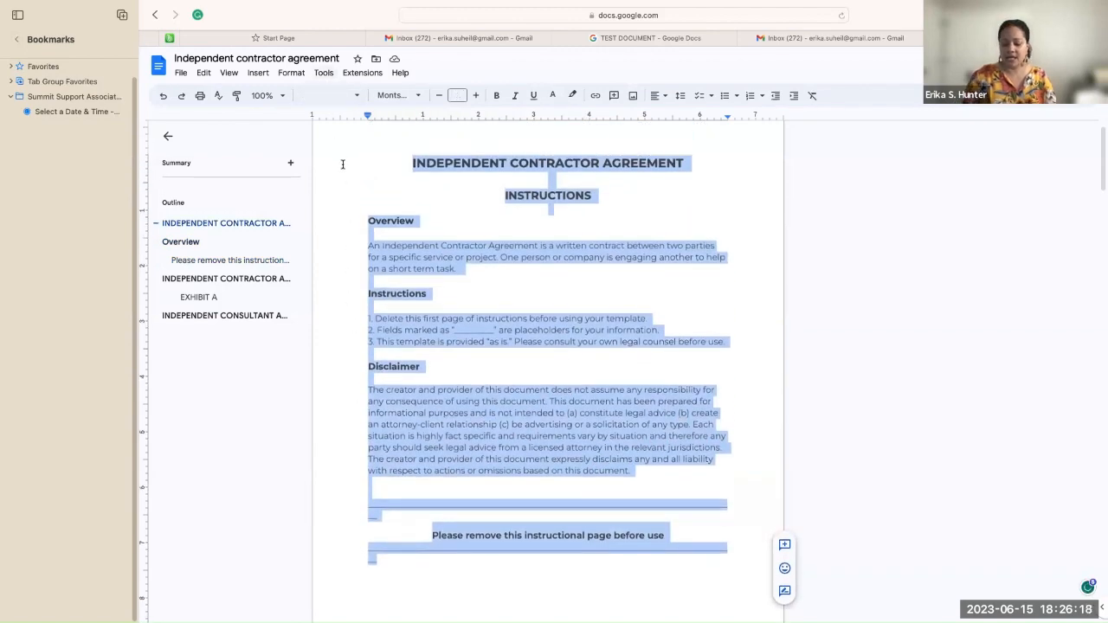
key(BackSpace)
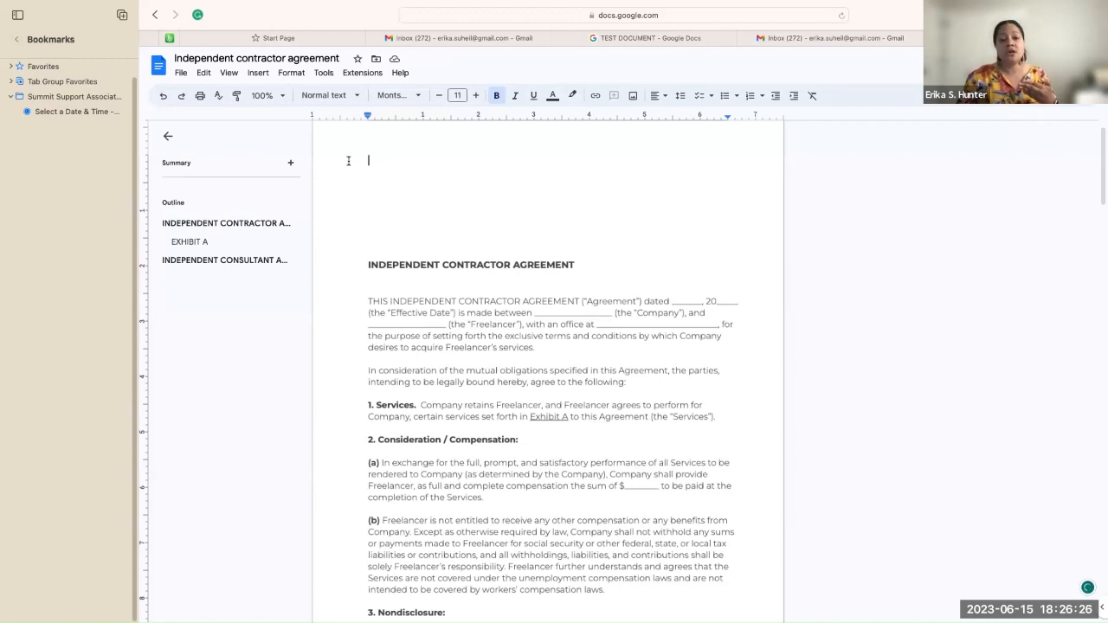
click(369, 264)
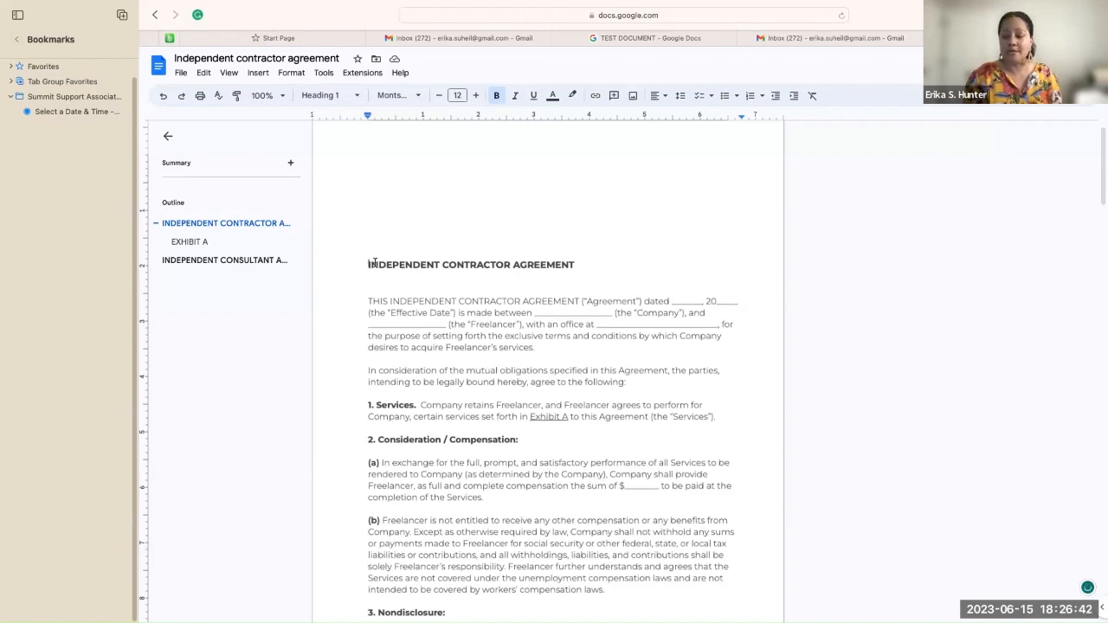
Step: Select the full INDEPENDENT CONTRACTOR AGREEMENT heading line at the top of the contract
scroll(548, 363, down, 2)
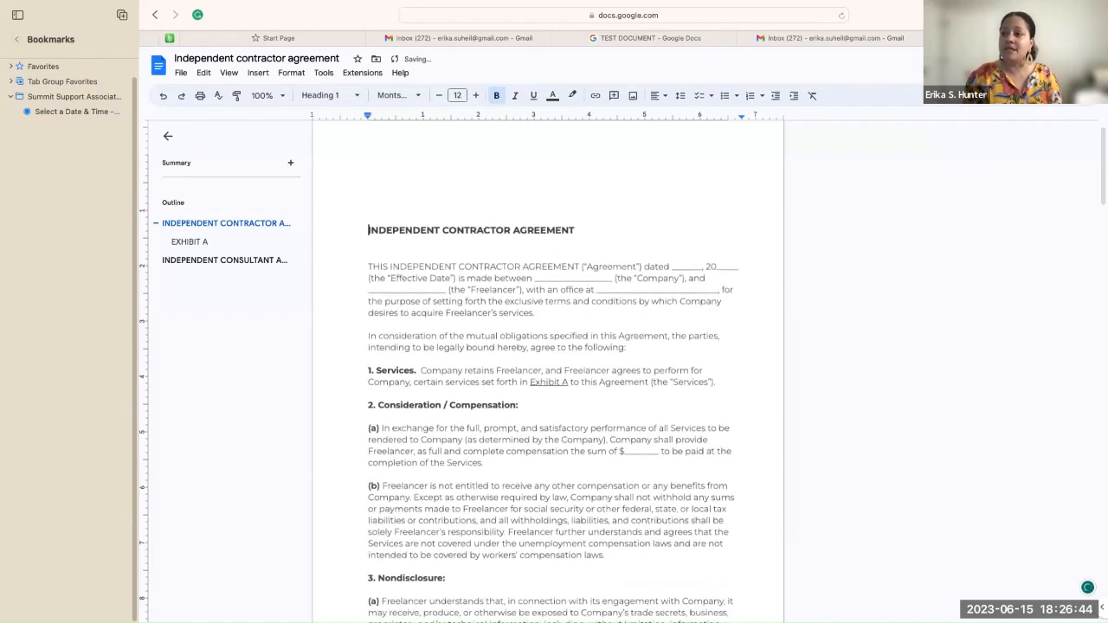
scroll(548, 364, down, 2)
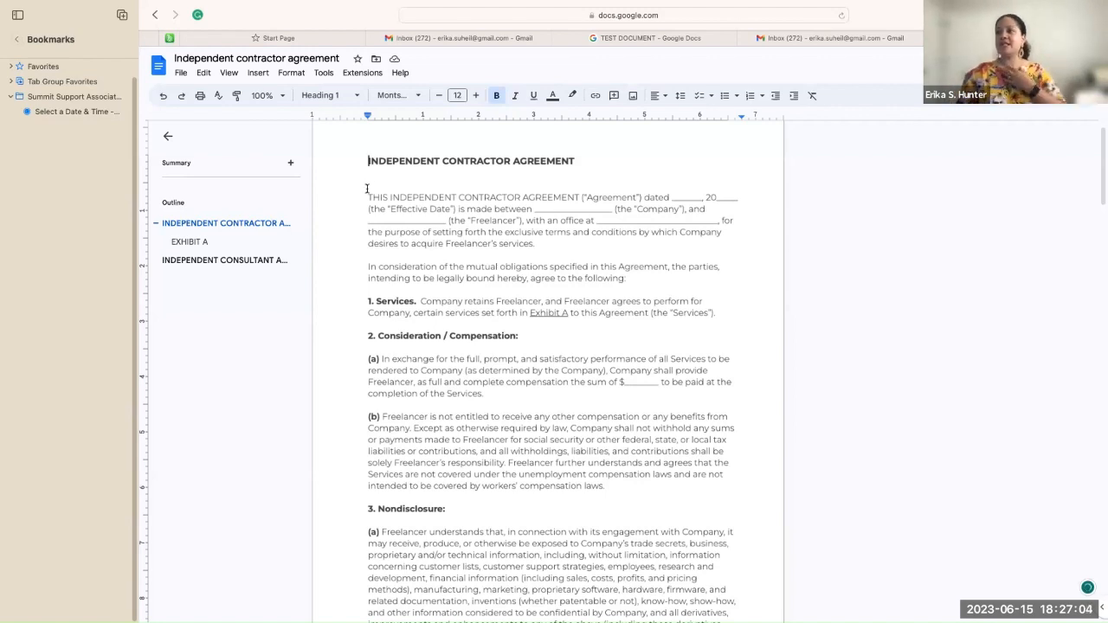
drag(367, 160, 589, 159)
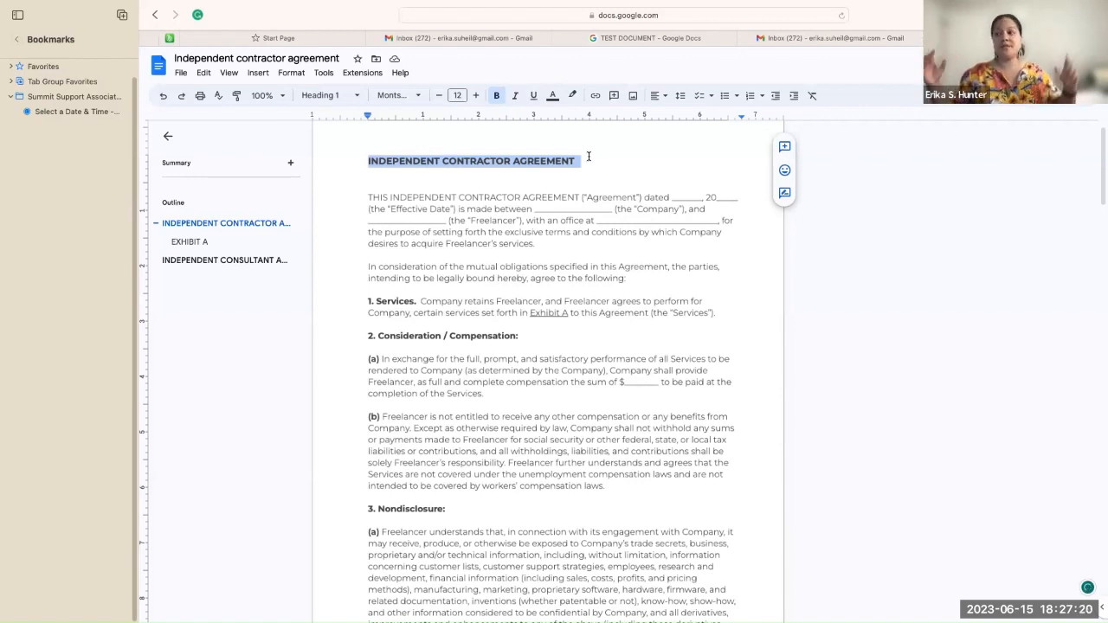
scroll(603, 165, up, 1)
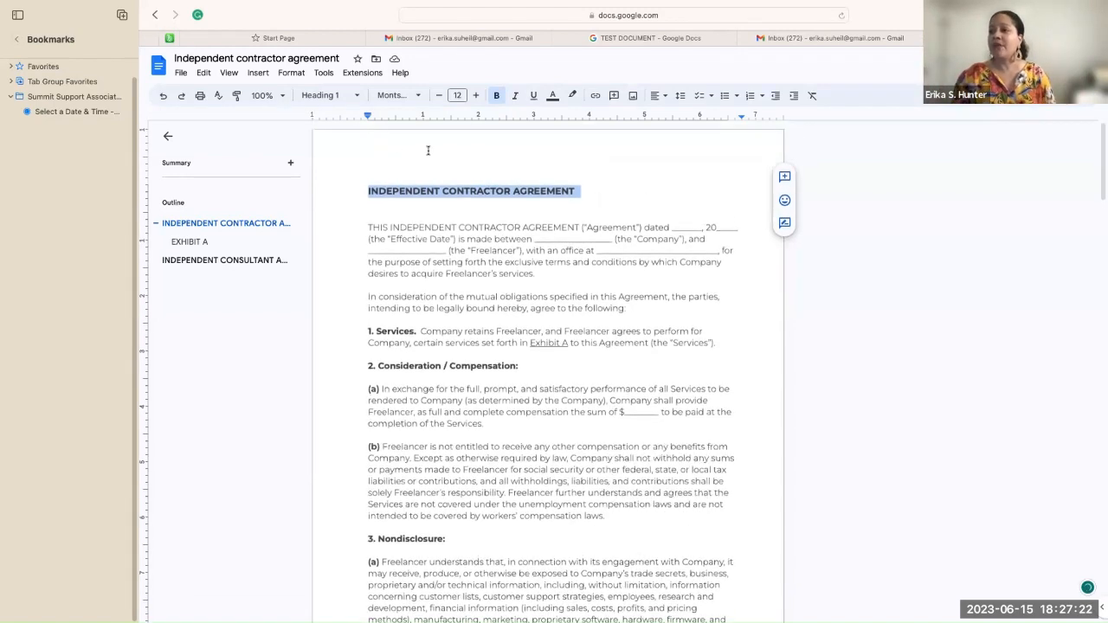
click(385, 147)
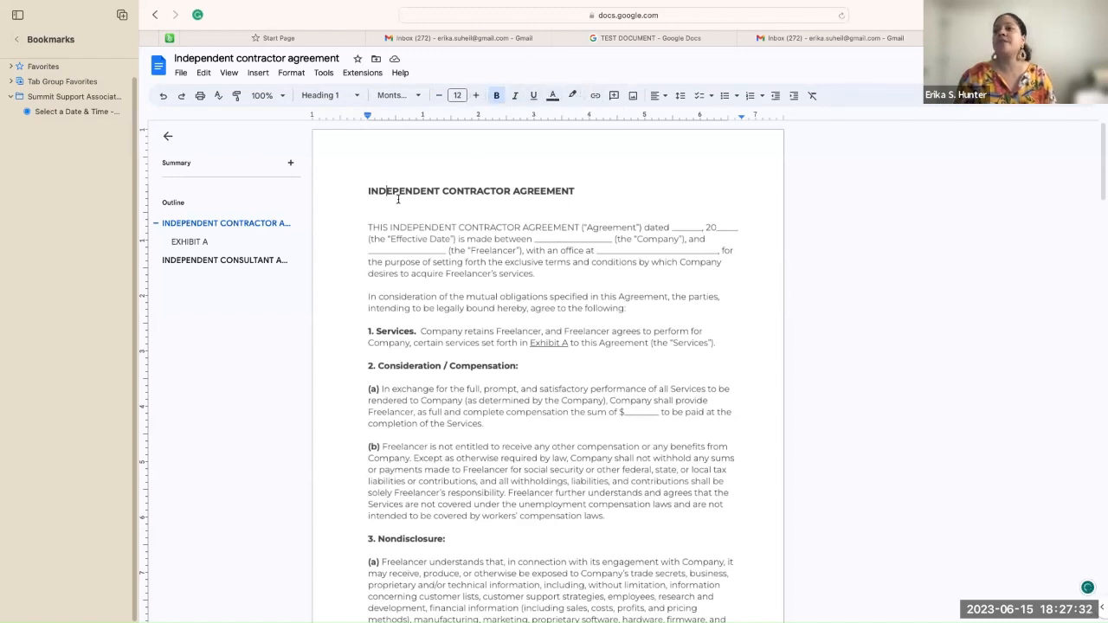
click(367, 190)
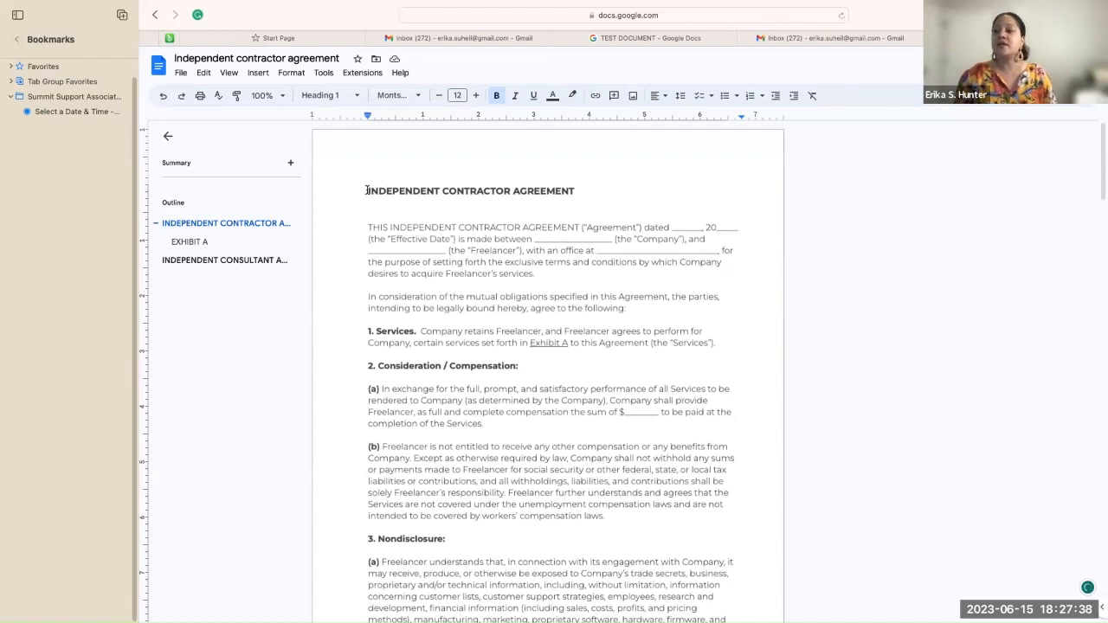
drag(367, 190, 574, 185)
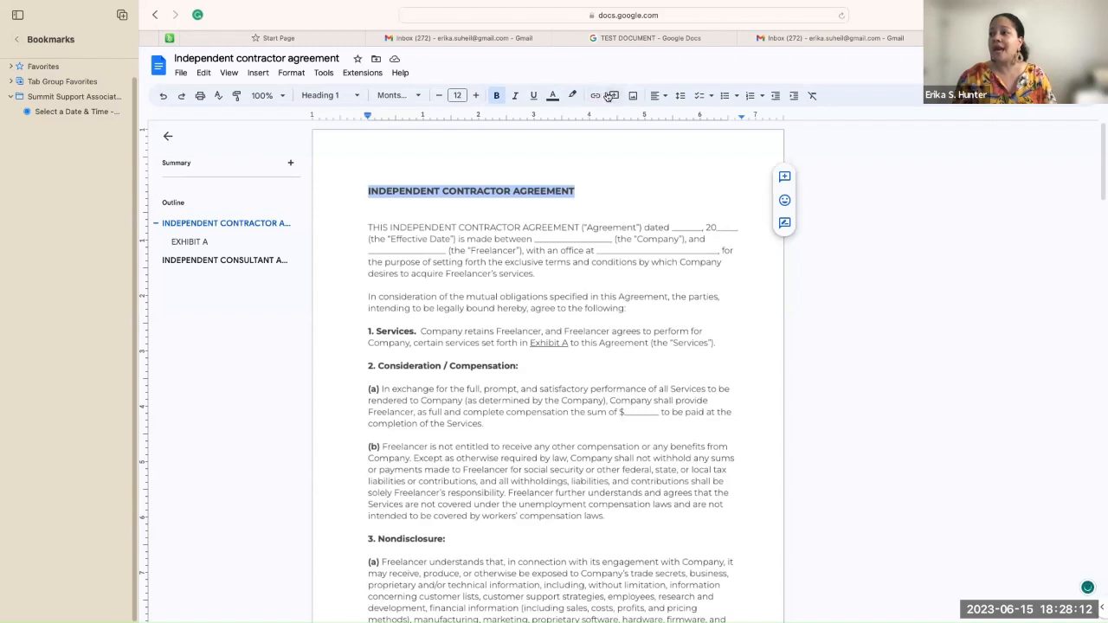
Step: Open the Align & indent dropdown for the heading
click(666, 97)
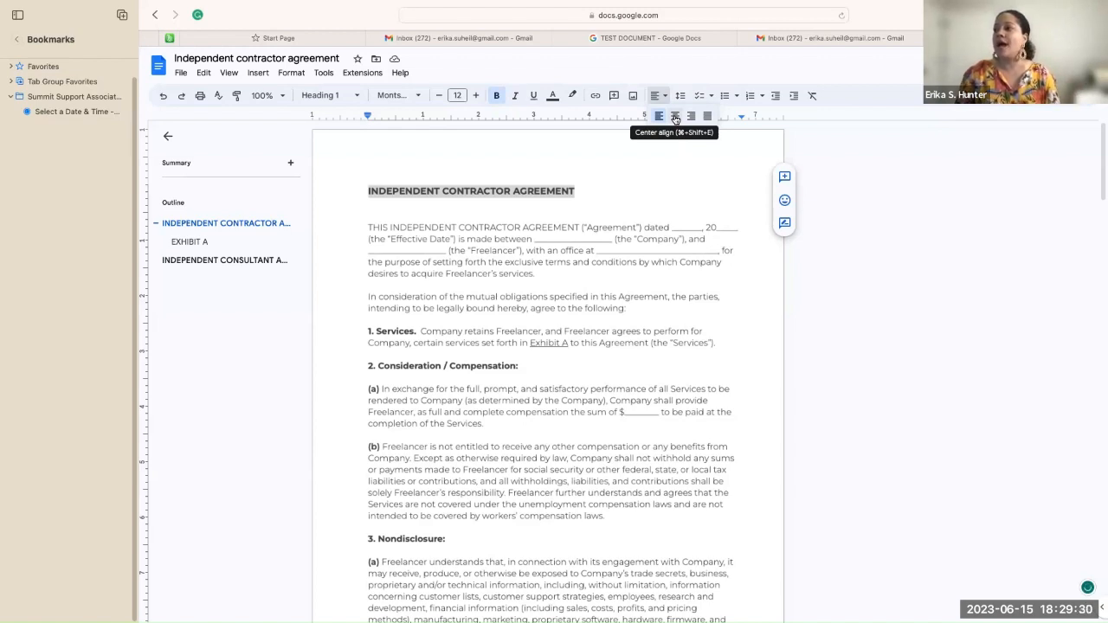
Step: Center-align the INDEPENDENT CONTRACTOR AGREEMENT heading
click(675, 117)
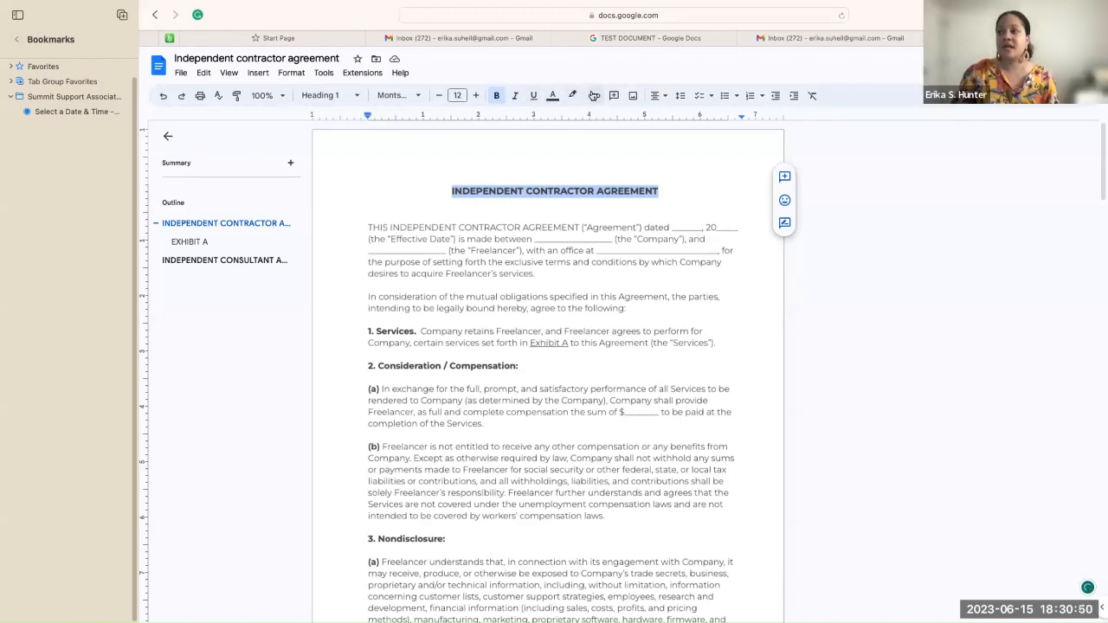
click(663, 97)
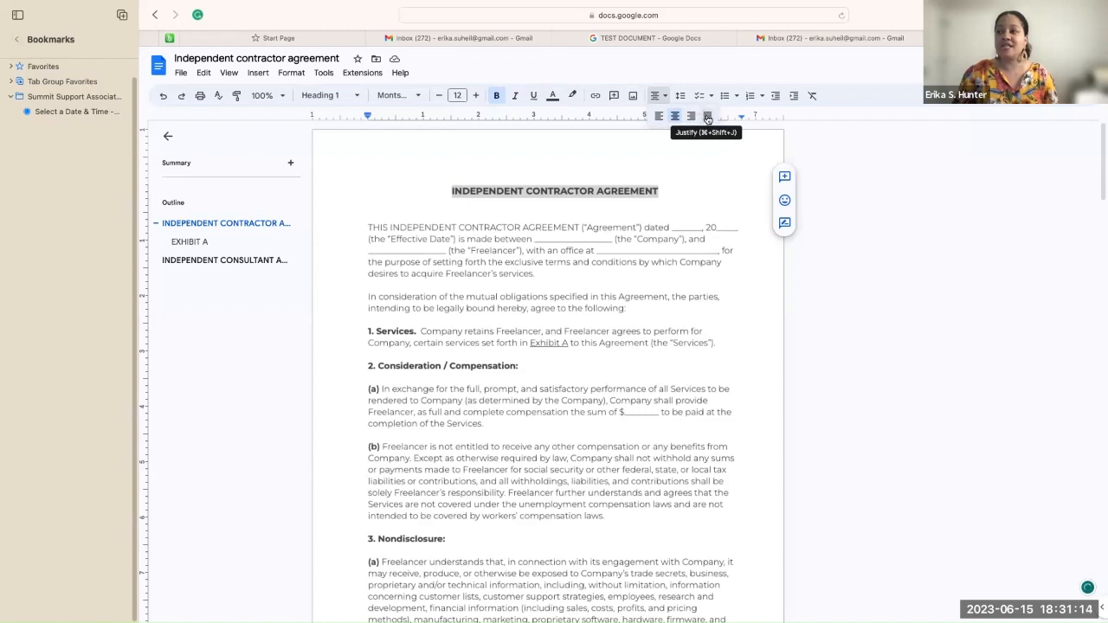
click(661, 118)
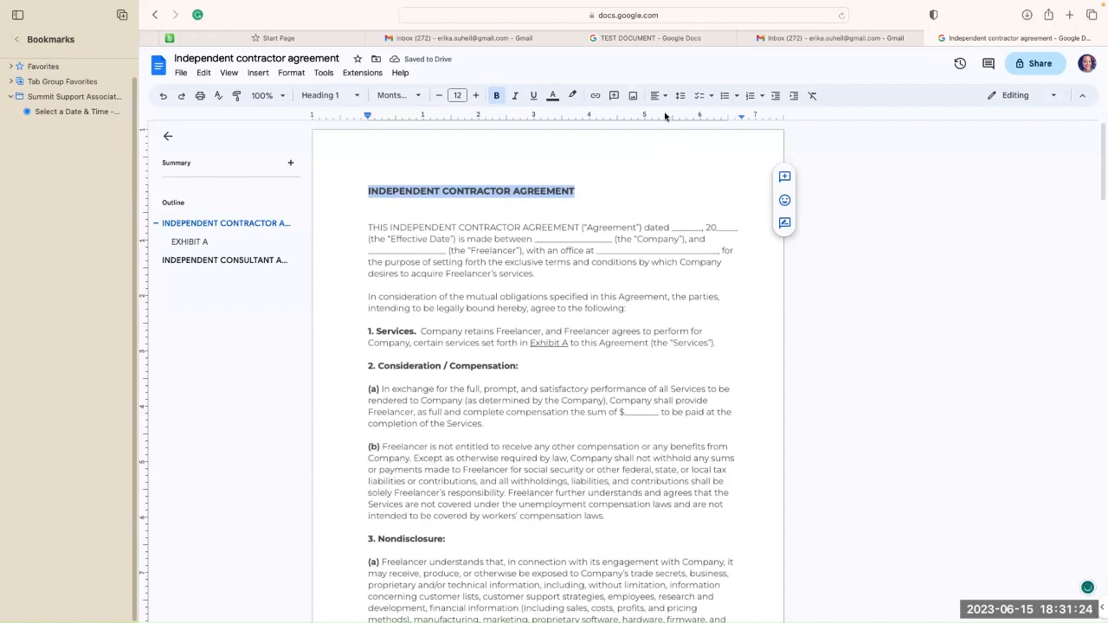
click(738, 98)
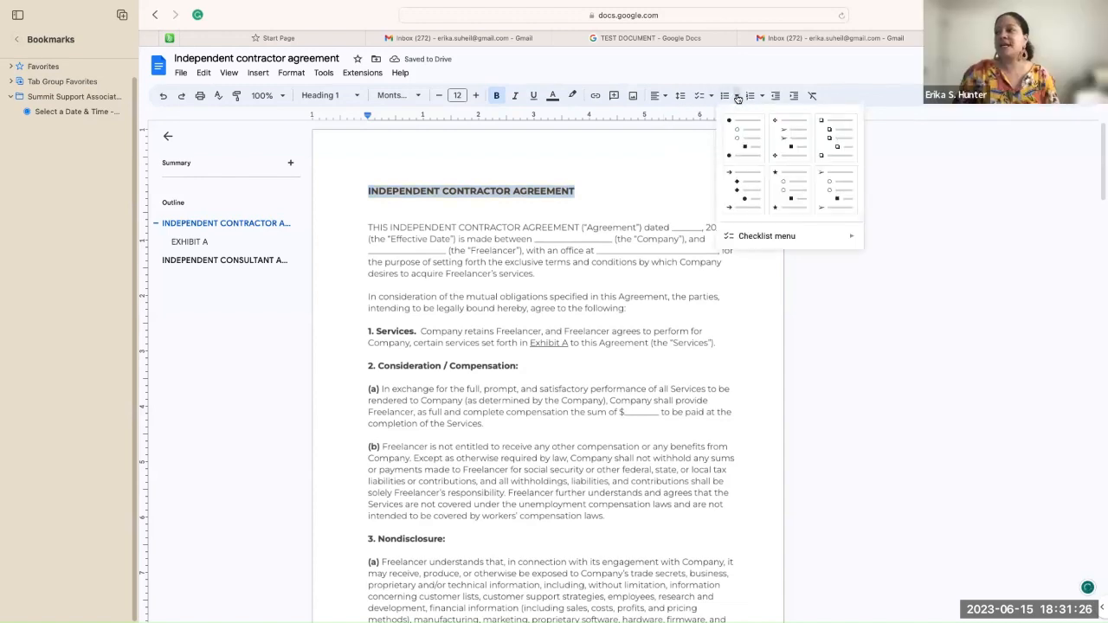
click(681, 141)
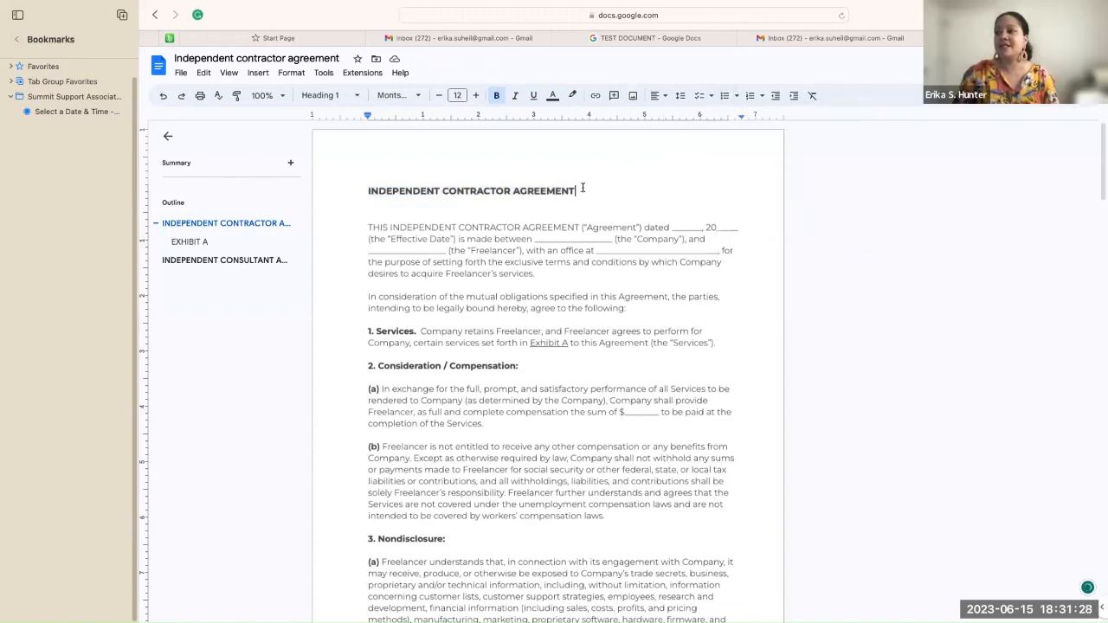
drag(570, 191, 355, 189)
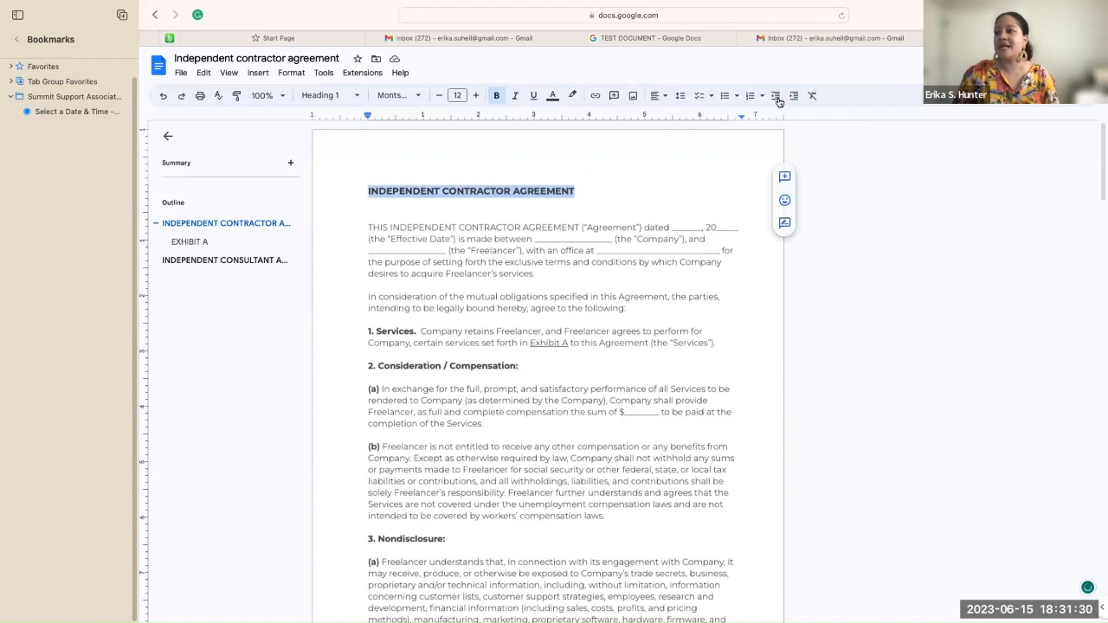
click(663, 97)
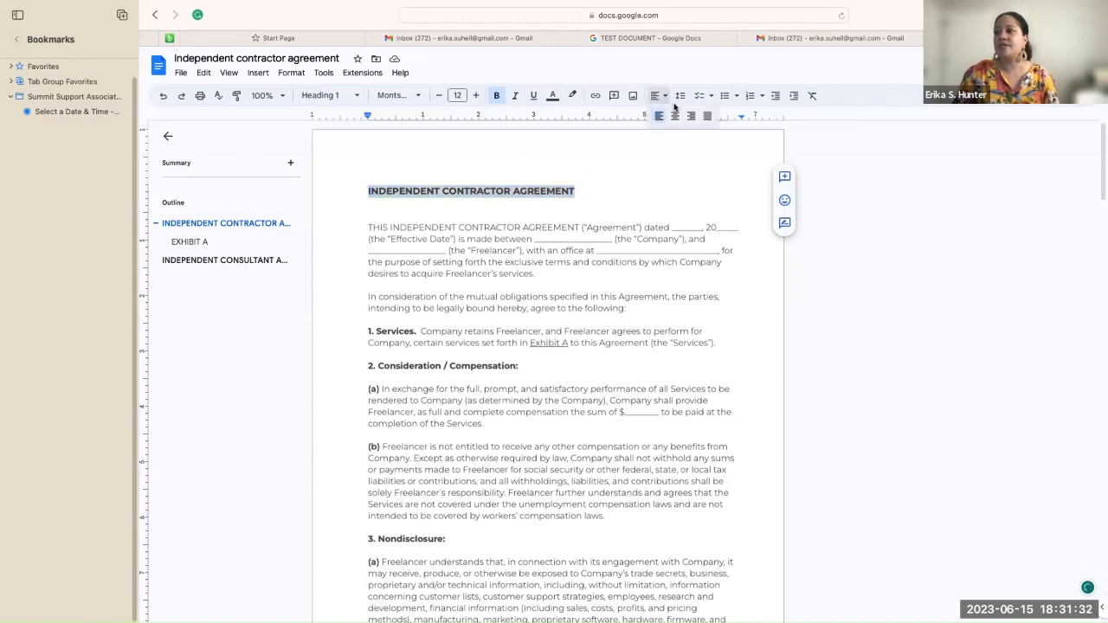
click(677, 117)
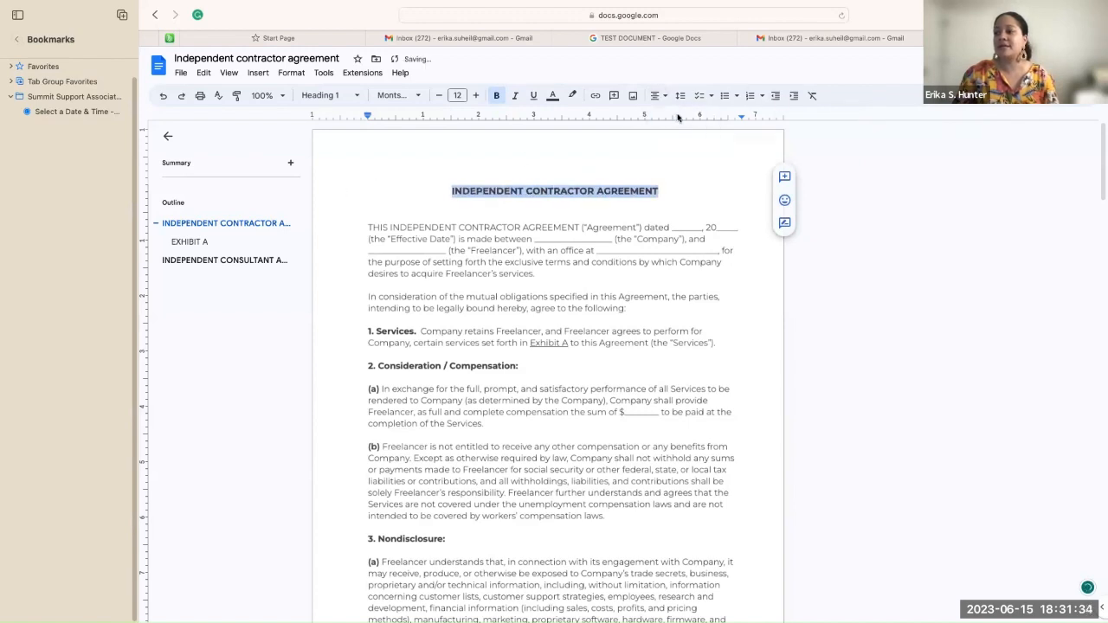
click(678, 159)
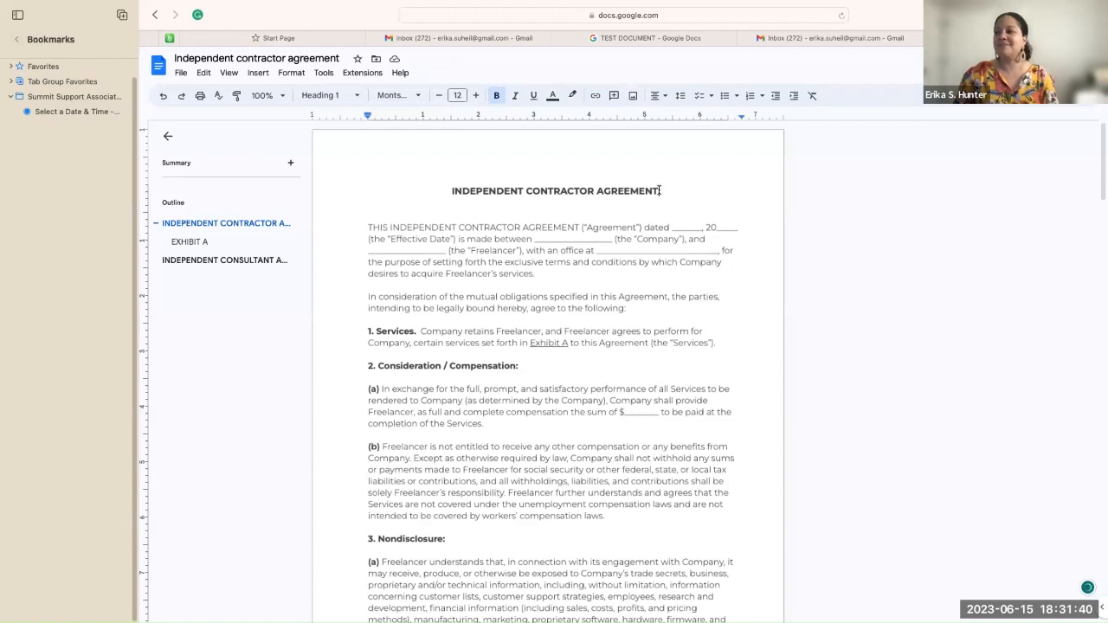
drag(658, 191, 447, 192)
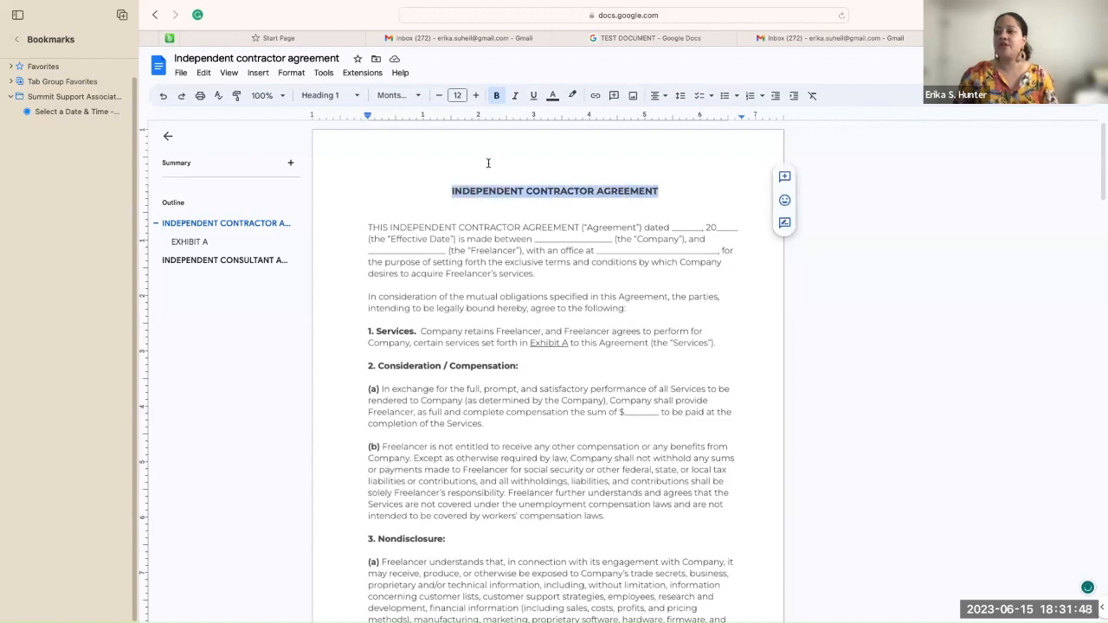
click(497, 95)
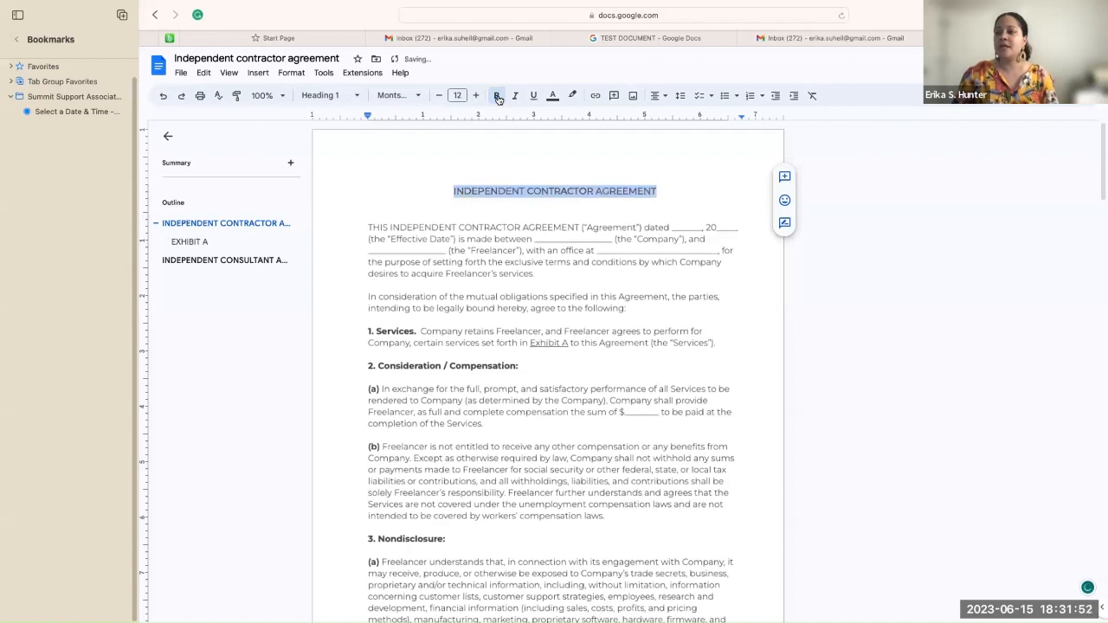
click(383, 202)
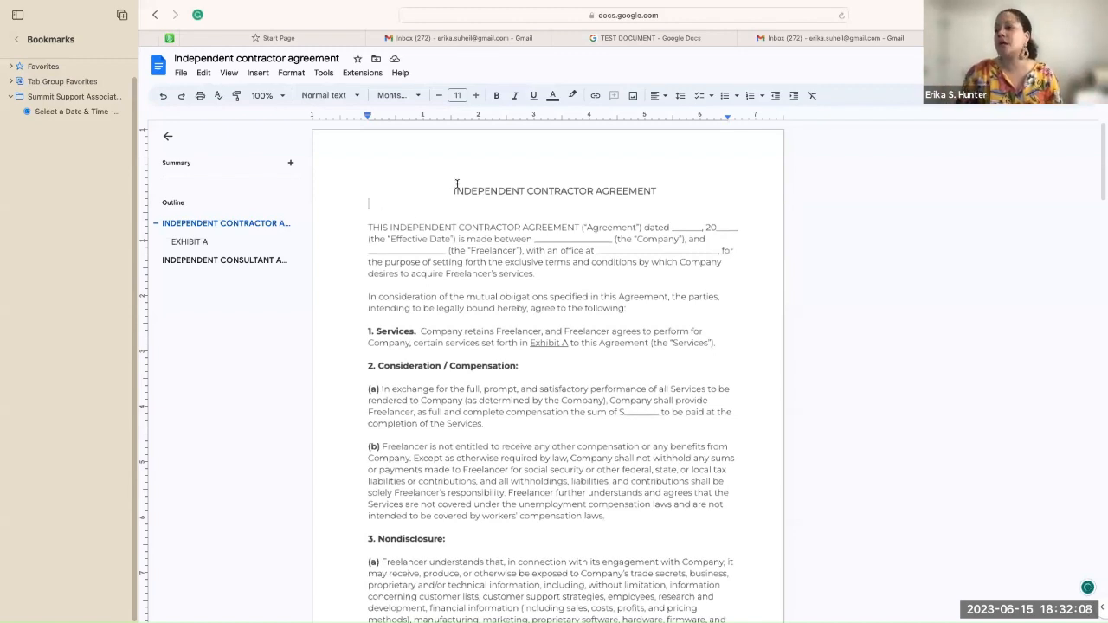
drag(452, 191, 678, 192)
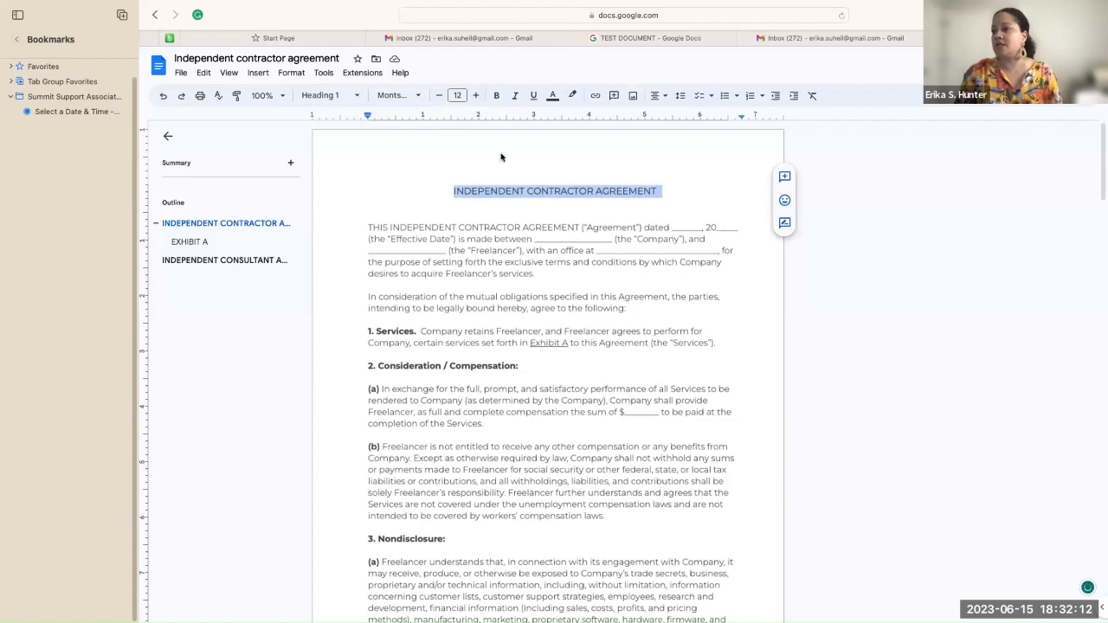
click(497, 97)
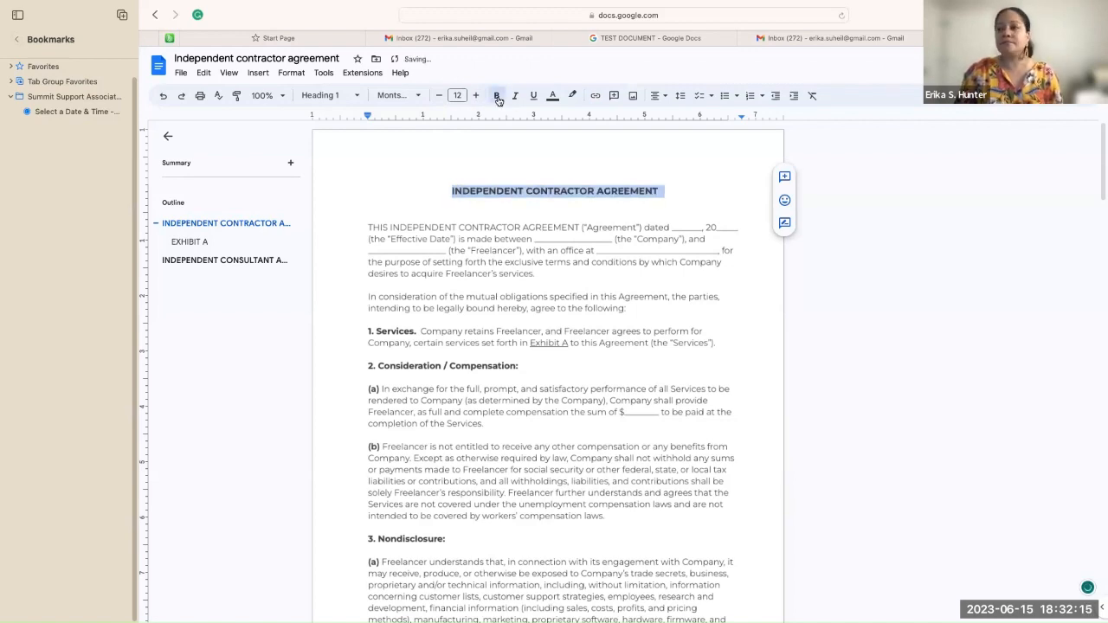
click(404, 177)
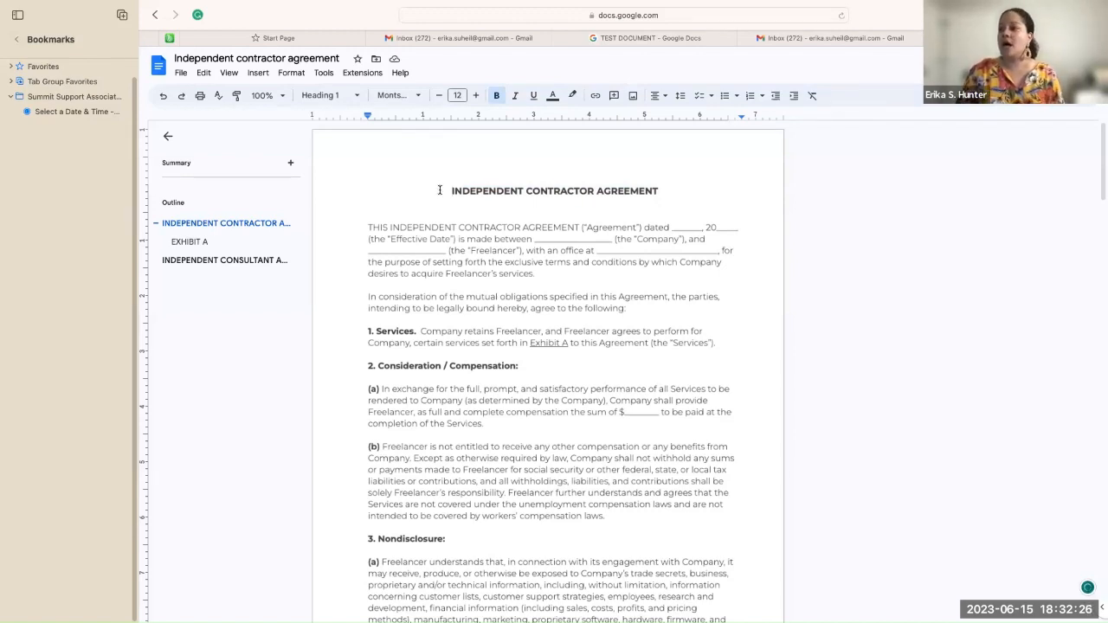
Step: Toggle italics on the heading off and on to compare its look
drag(451, 190, 656, 190)
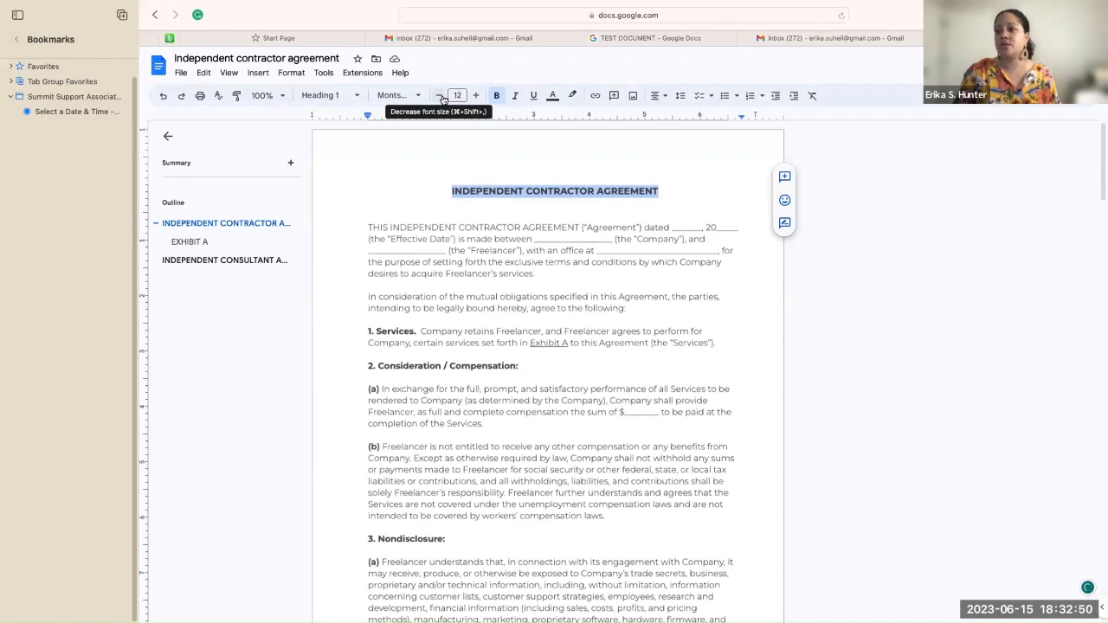
click(515, 96)
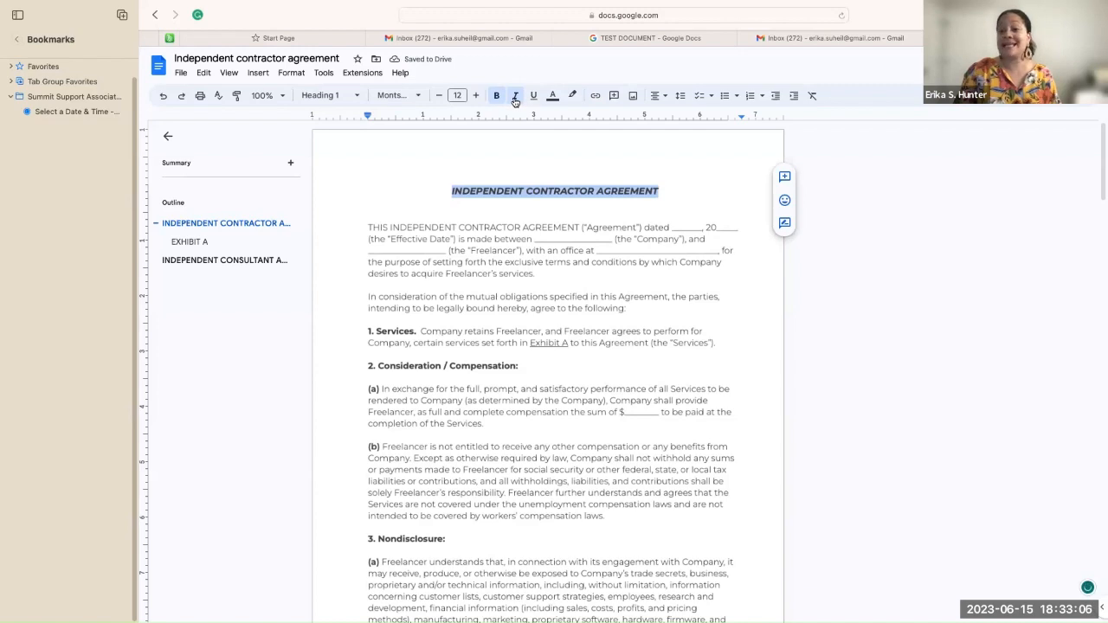
click(515, 100)
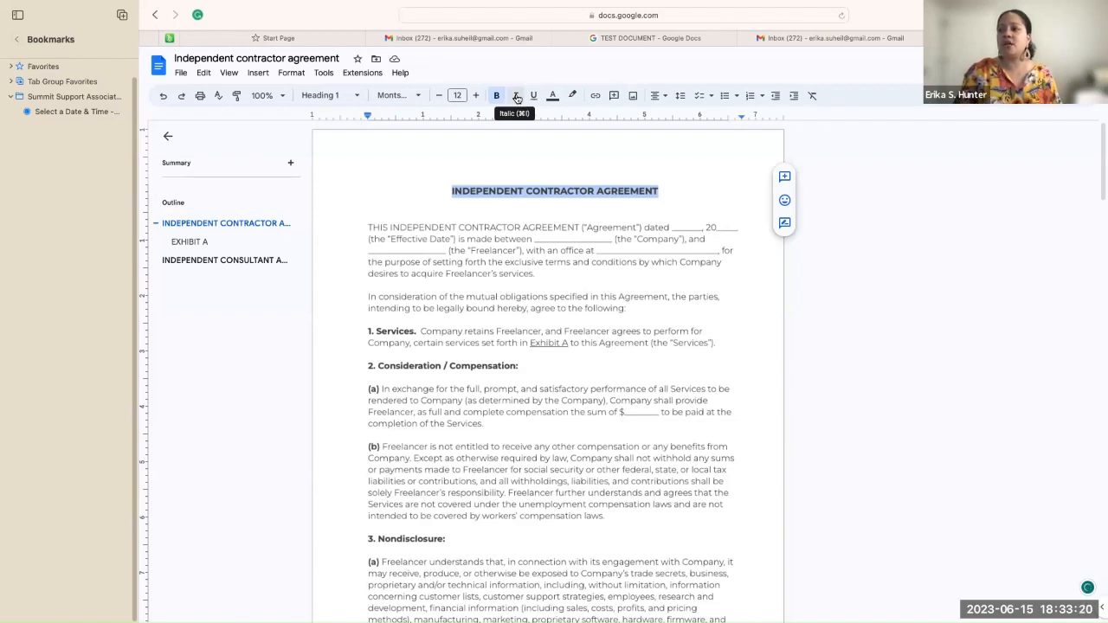
click(517, 98)
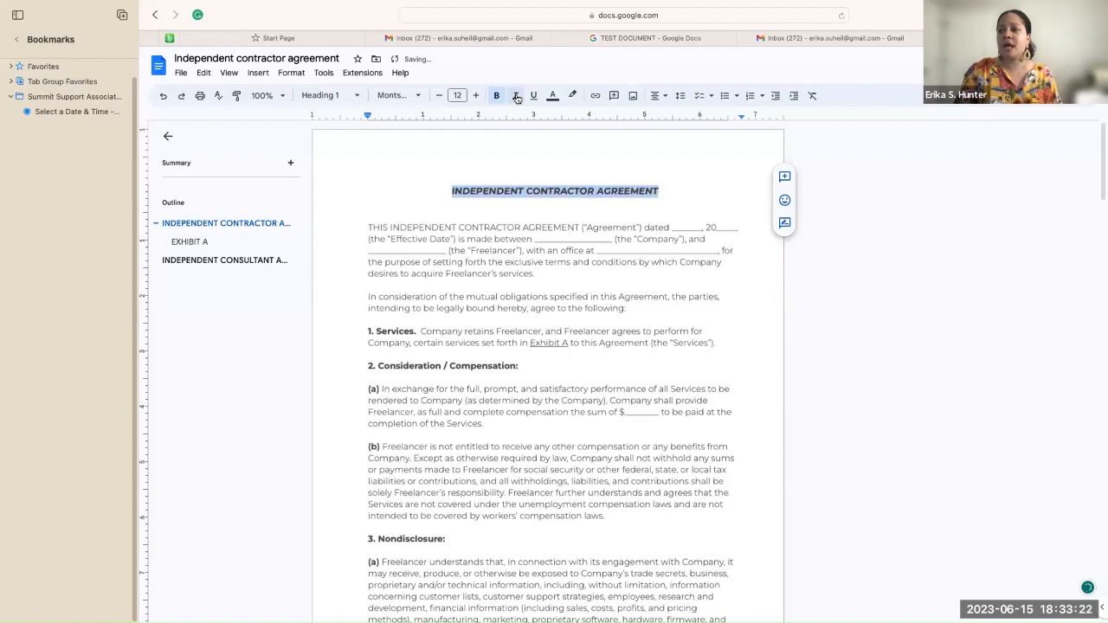
click(721, 204)
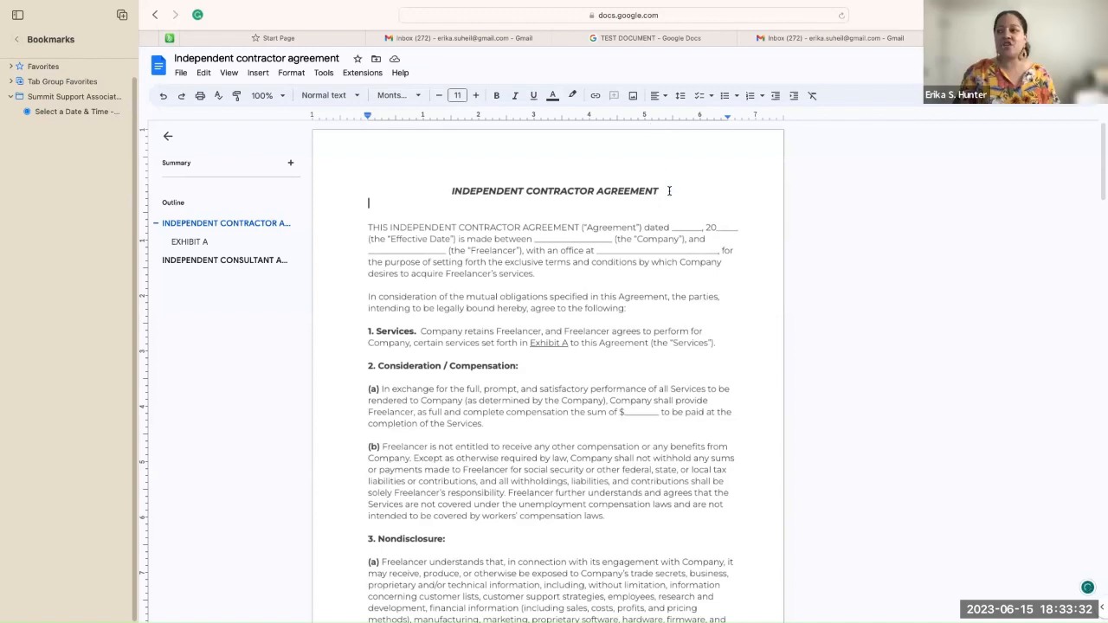
Step: Remove bold and italics from the heading so it reads in plain upright letters
drag(663, 195, 444, 195)
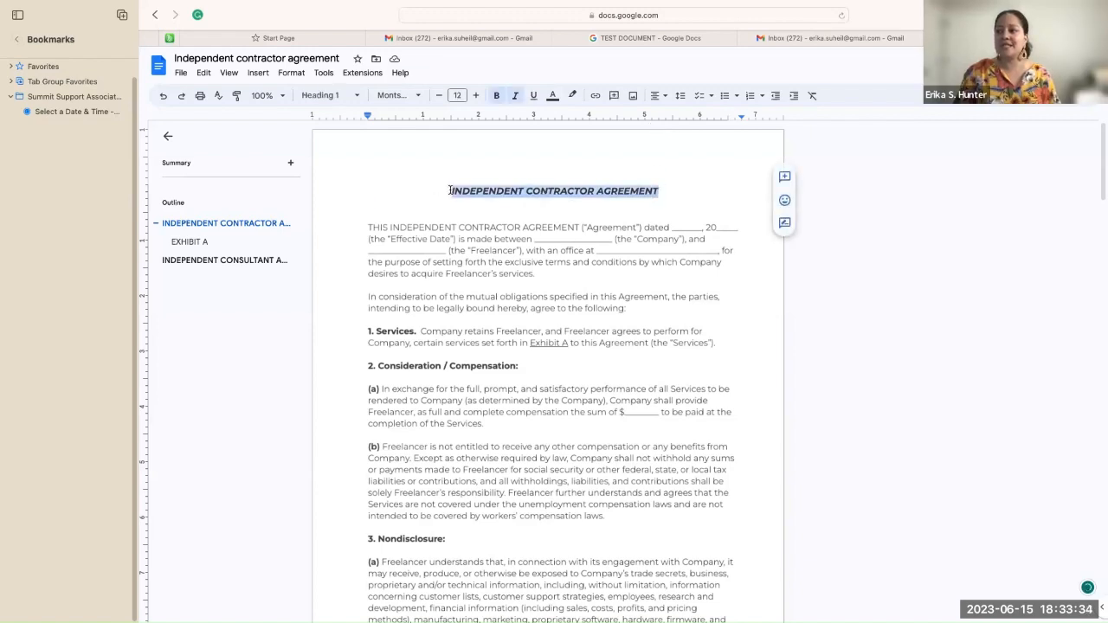
key(ctrl+b)
click(712, 198)
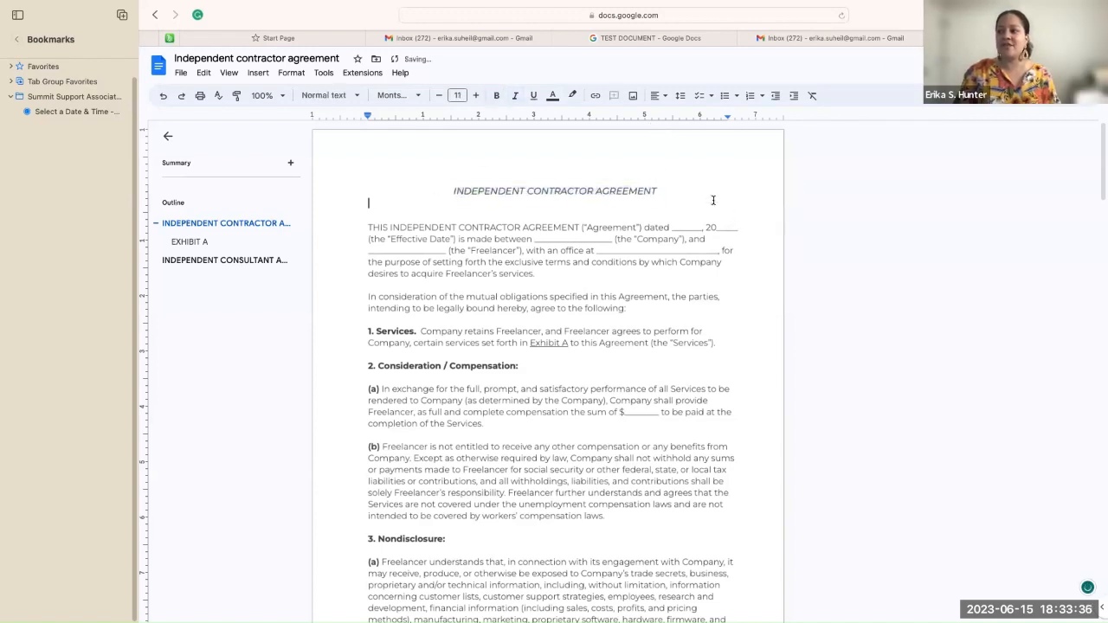
drag(657, 186, 441, 189)
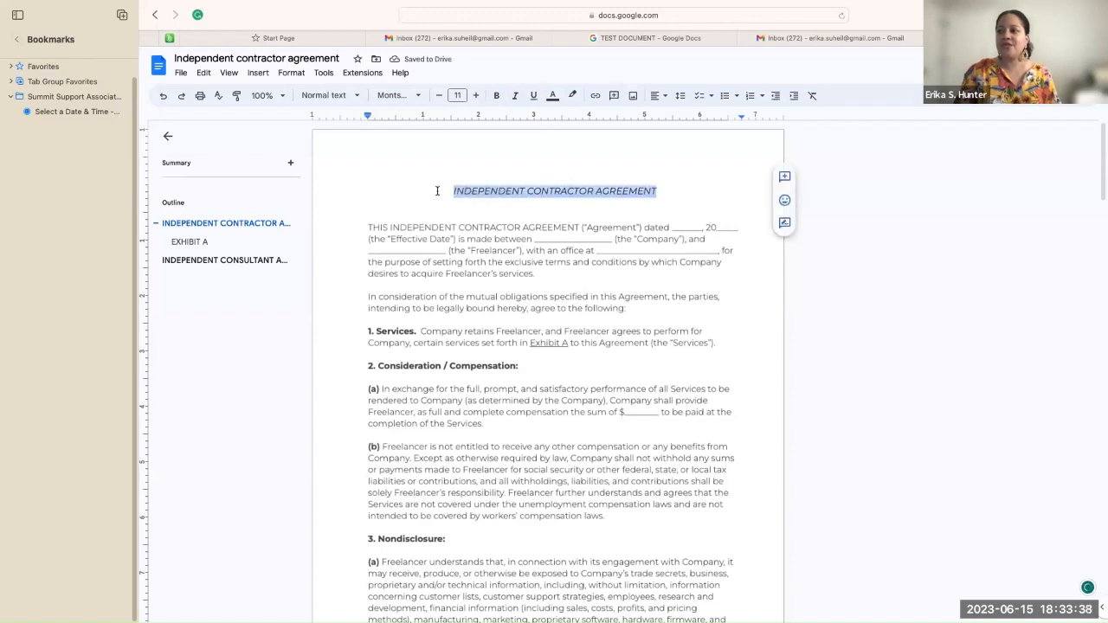
click(517, 96)
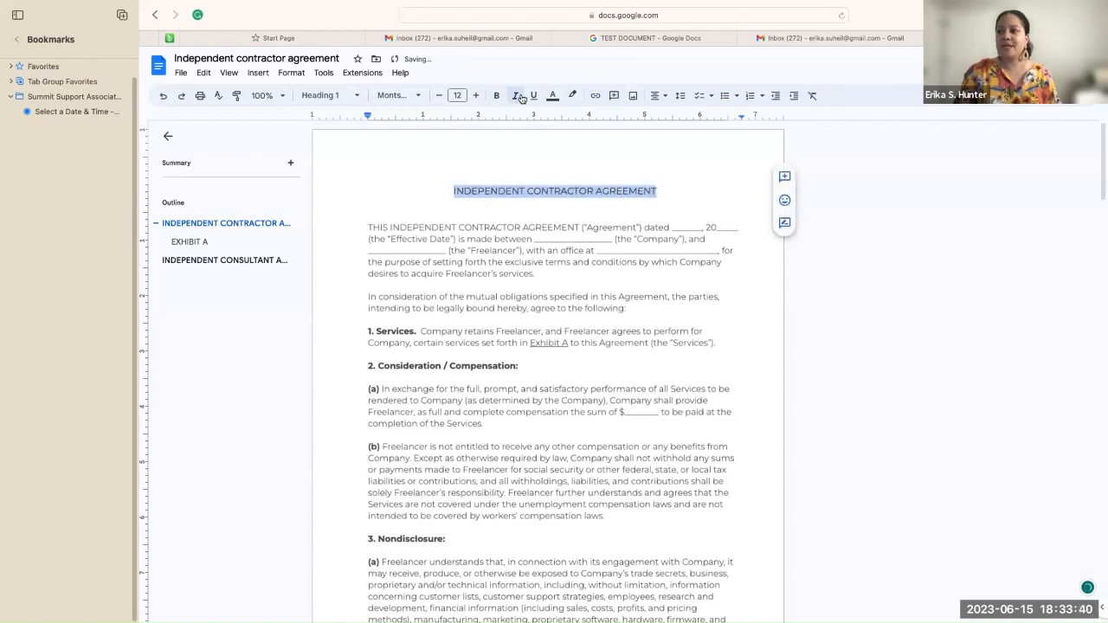
click(784, 200)
click(722, 179)
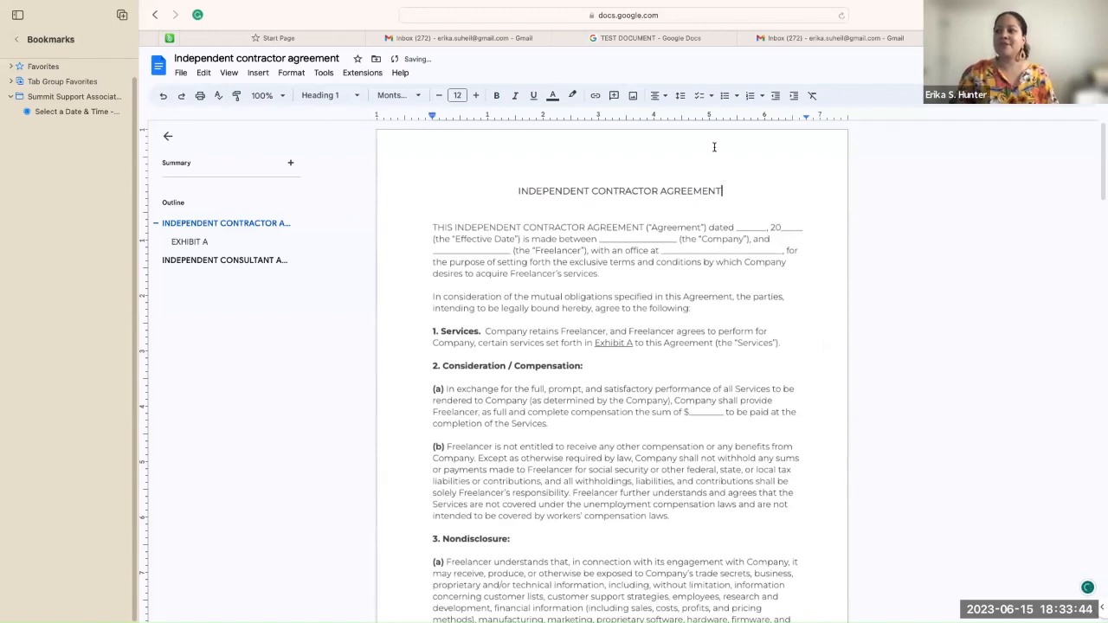
Step: Toggle italics on the INDEPENDENT CONTRACTOR AGREEMENT heading until it reads as upright plain text
drag(727, 191, 492, 185)
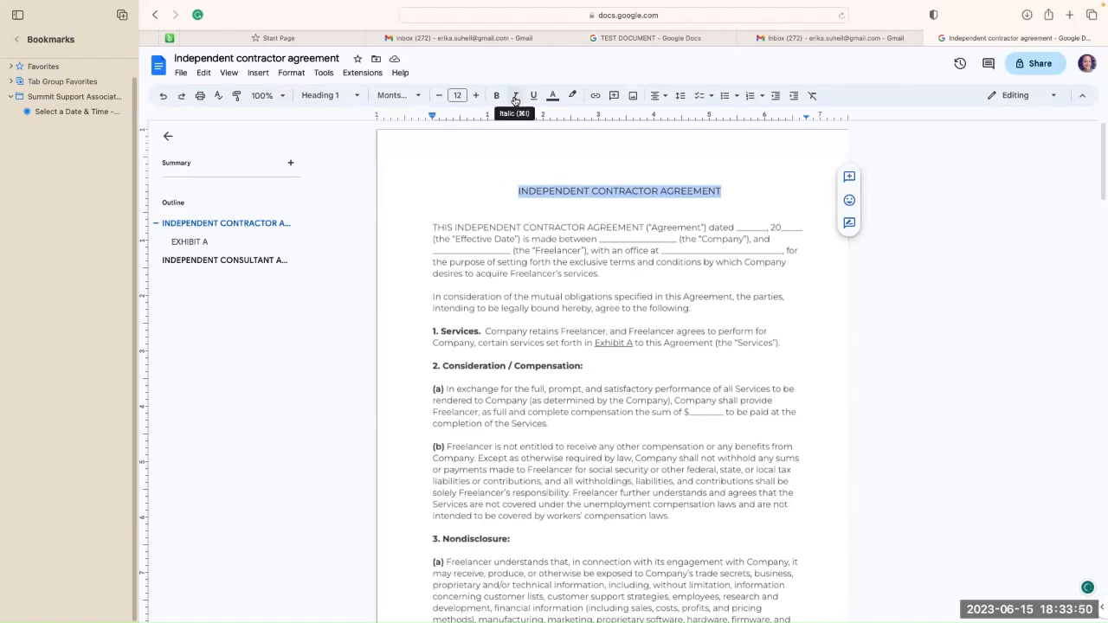
click(515, 97)
click(479, 191)
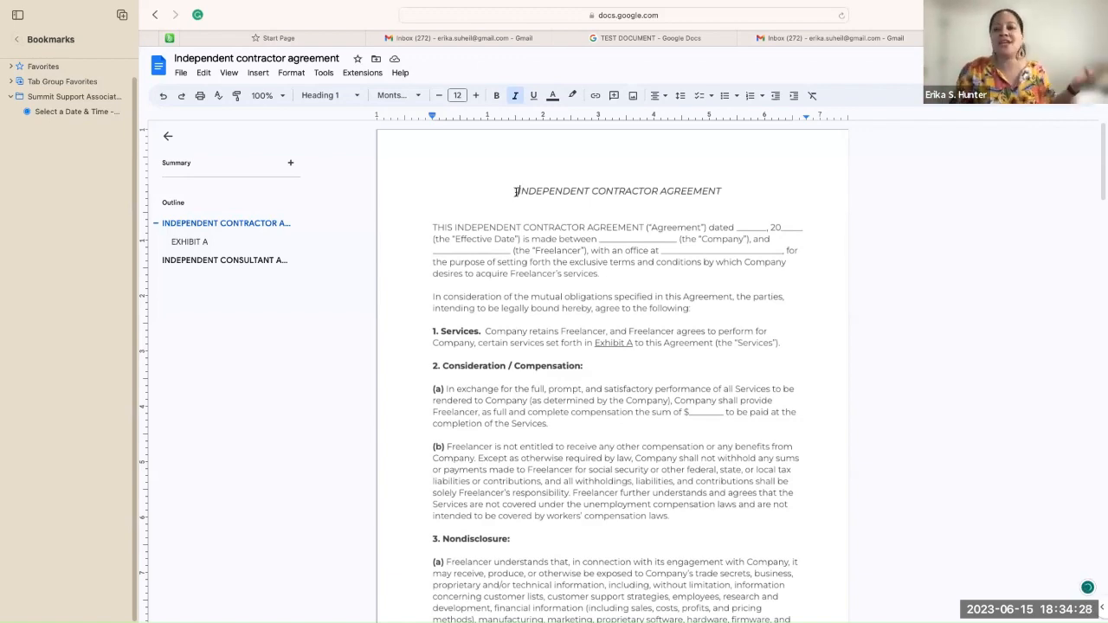
drag(516, 190, 731, 187)
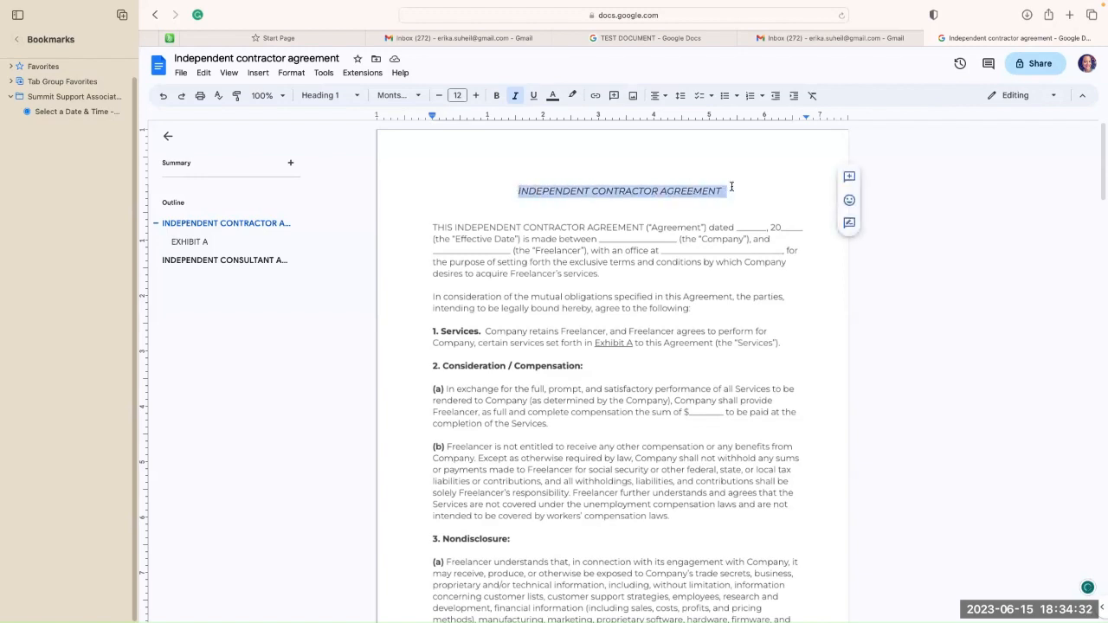
click(517, 99)
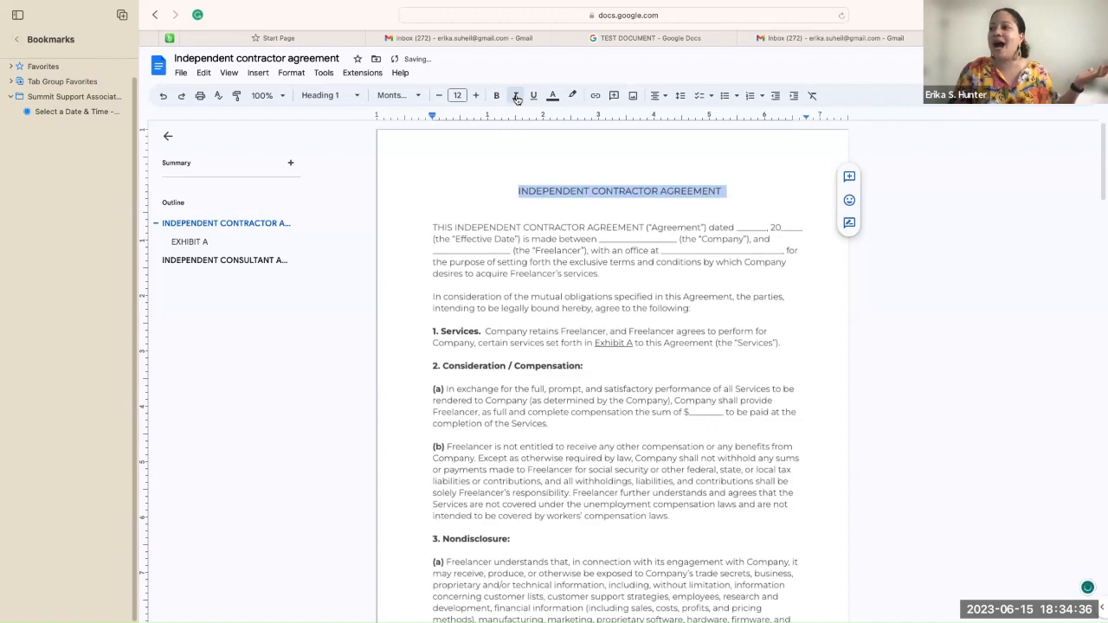
click(491, 184)
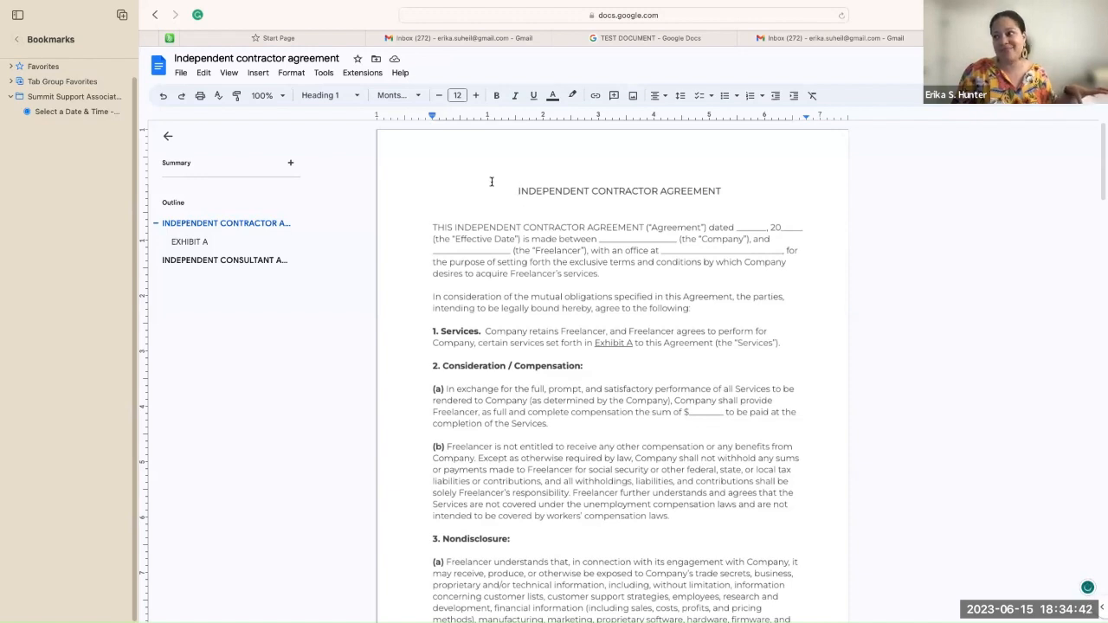
drag(523, 189, 723, 186)
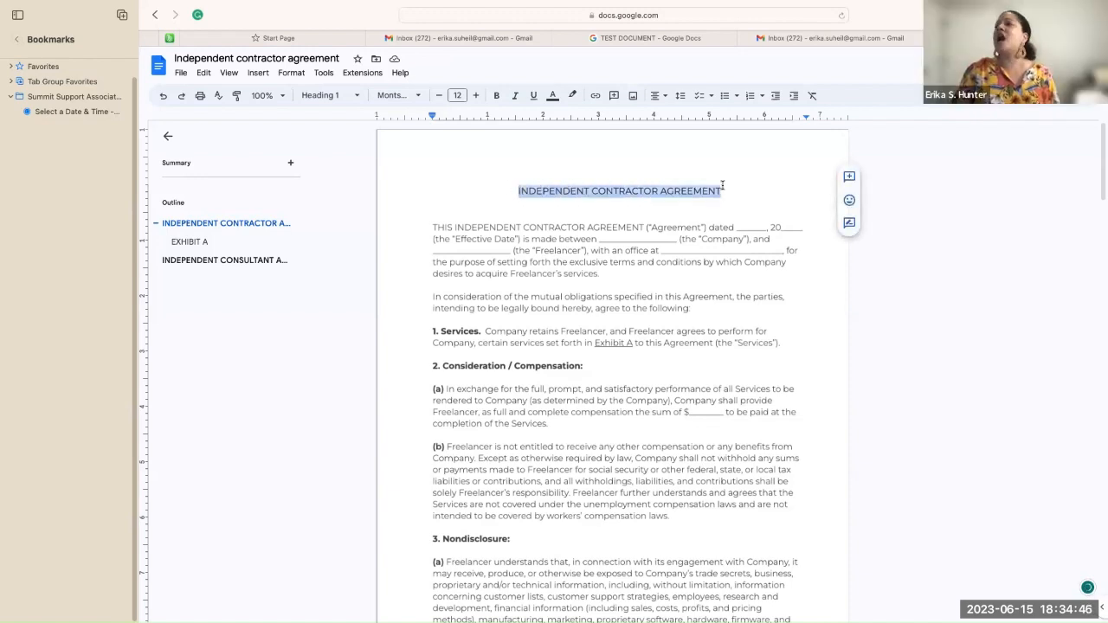
Step: Apply bold and underline to the whole heading, toggling bold off and back on
click(497, 96)
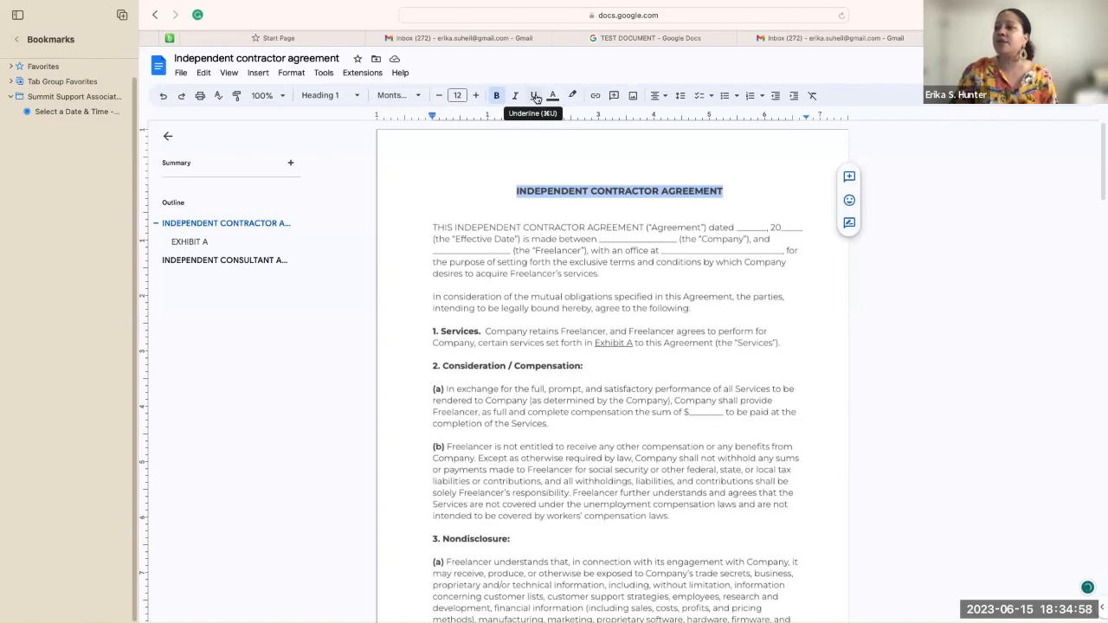
click(536, 98)
click(758, 174)
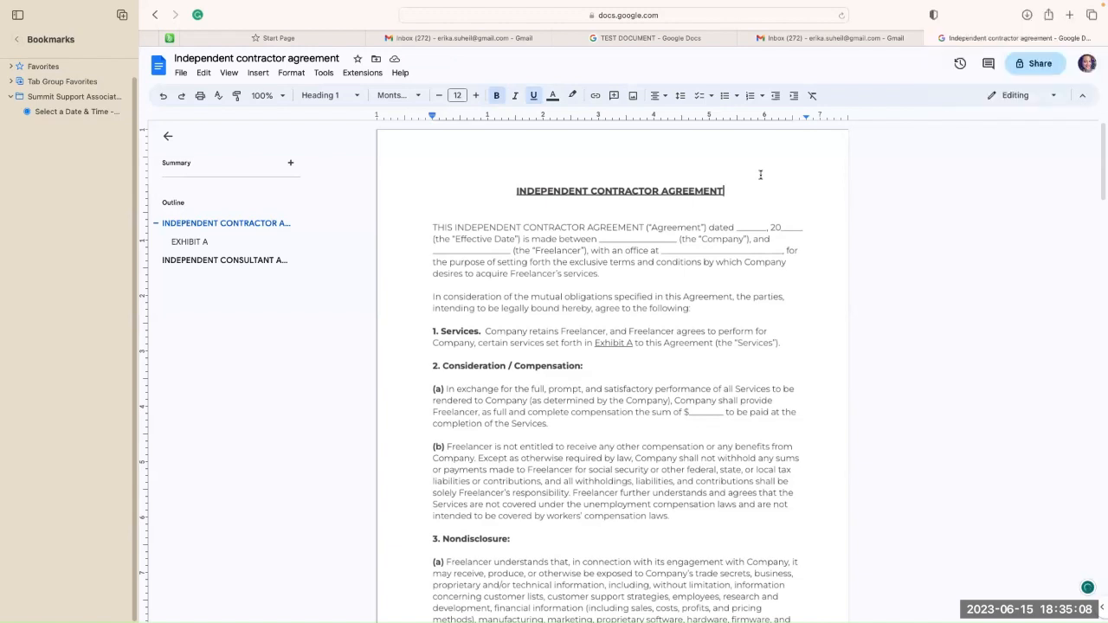
double_click(726, 190)
drag(725, 190, 488, 190)
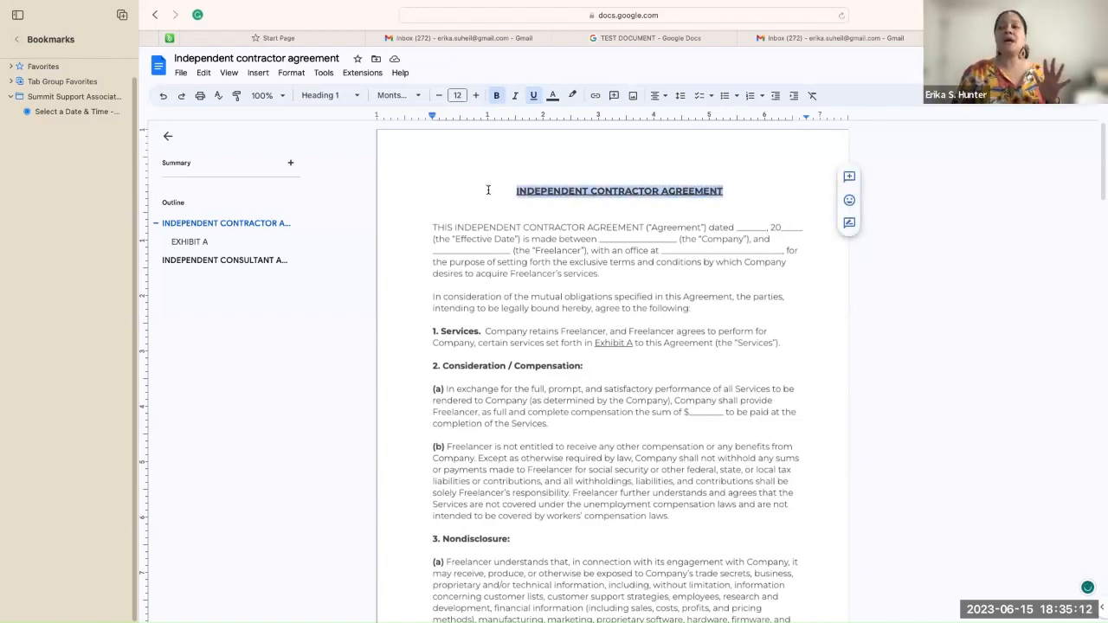
click(497, 96)
click(457, 191)
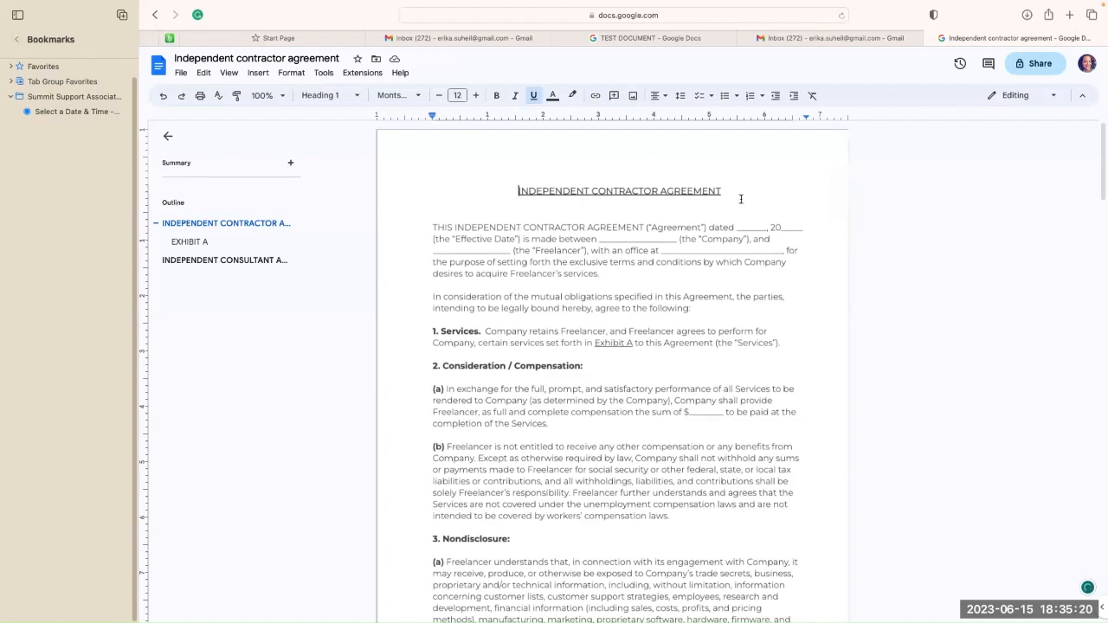
drag(723, 190, 488, 188)
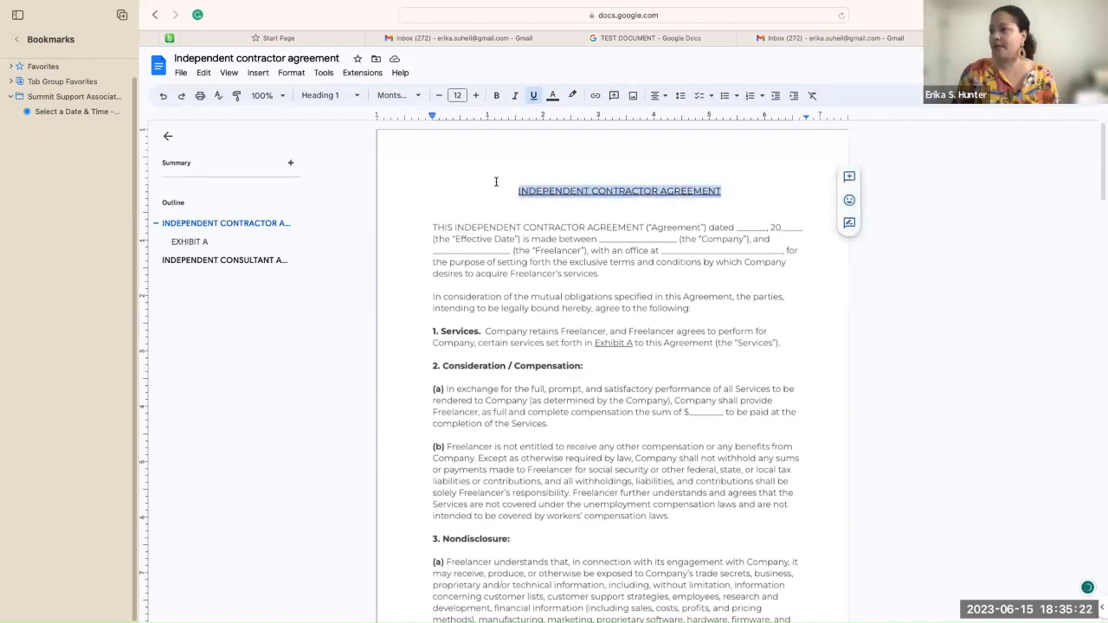
click(499, 95)
click(470, 194)
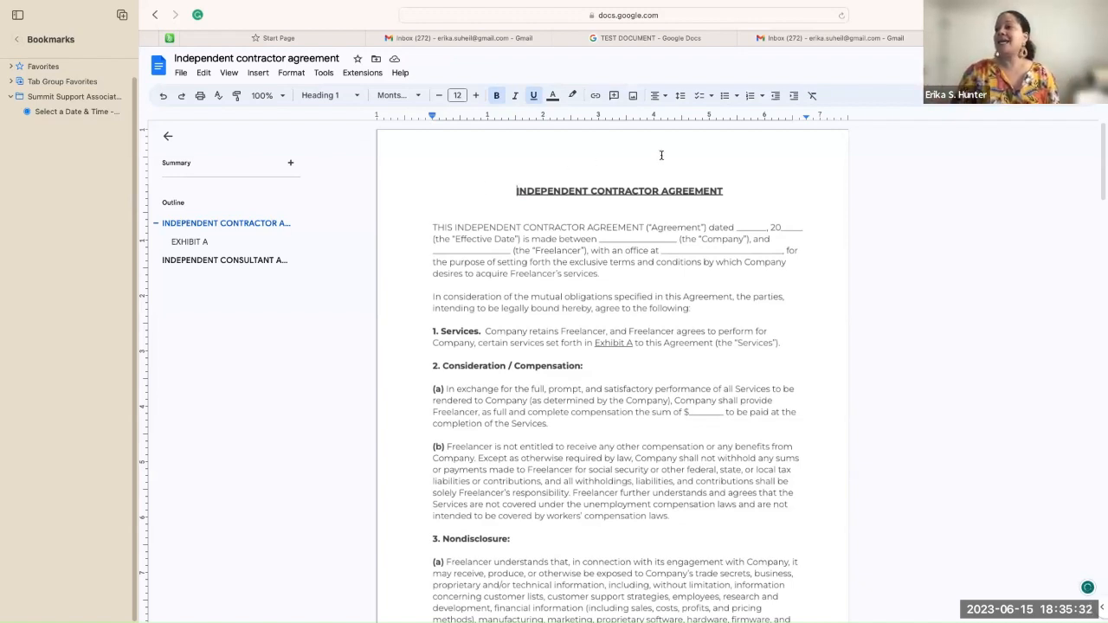
drag(726, 191, 505, 189)
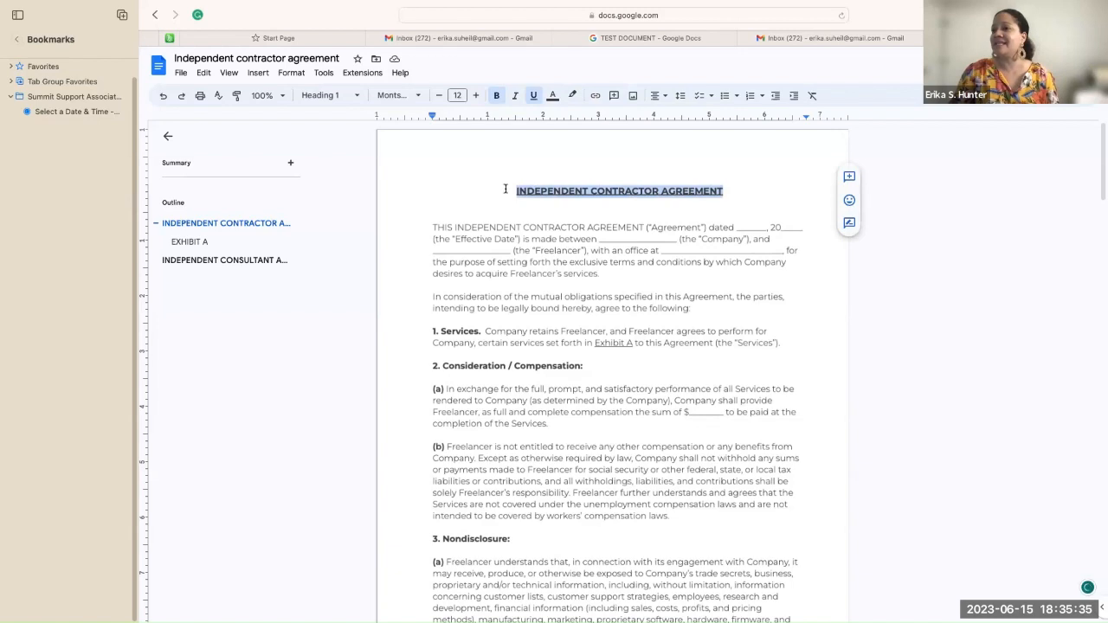
click(535, 97)
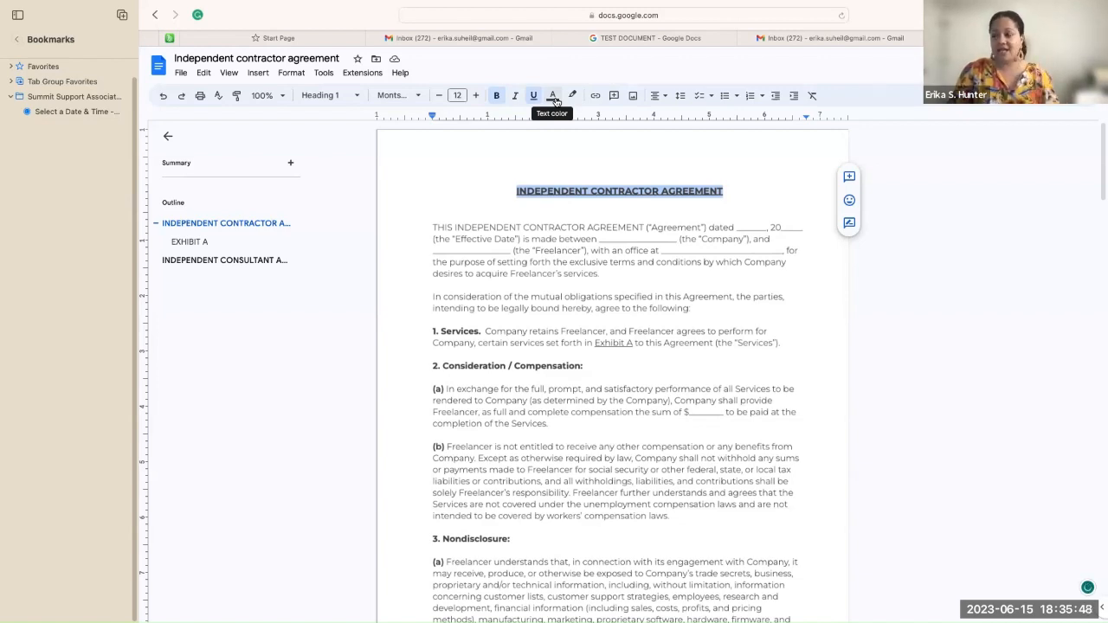
Step: Colour the heading magenta, then turn the word INDEPENDENT yellow
click(555, 97)
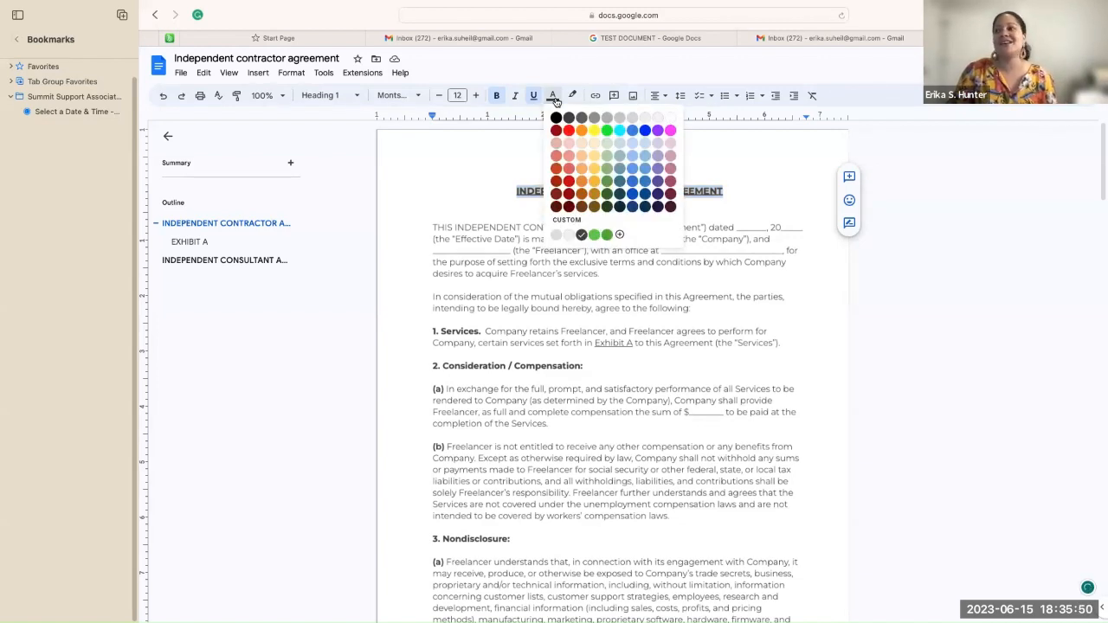
click(671, 131)
click(757, 182)
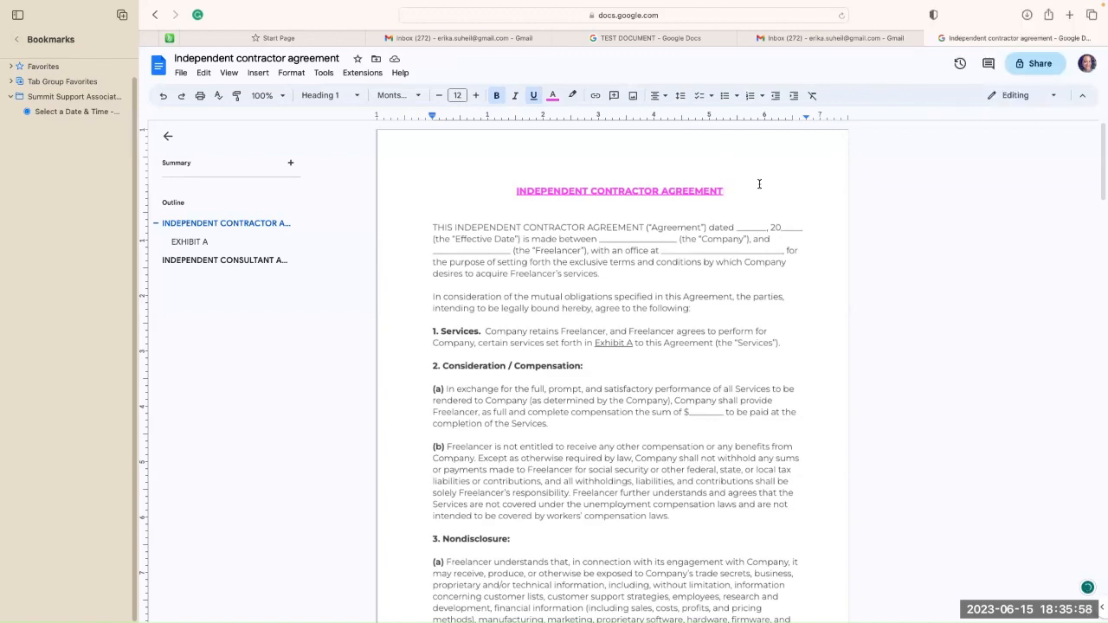
drag(517, 191, 586, 190)
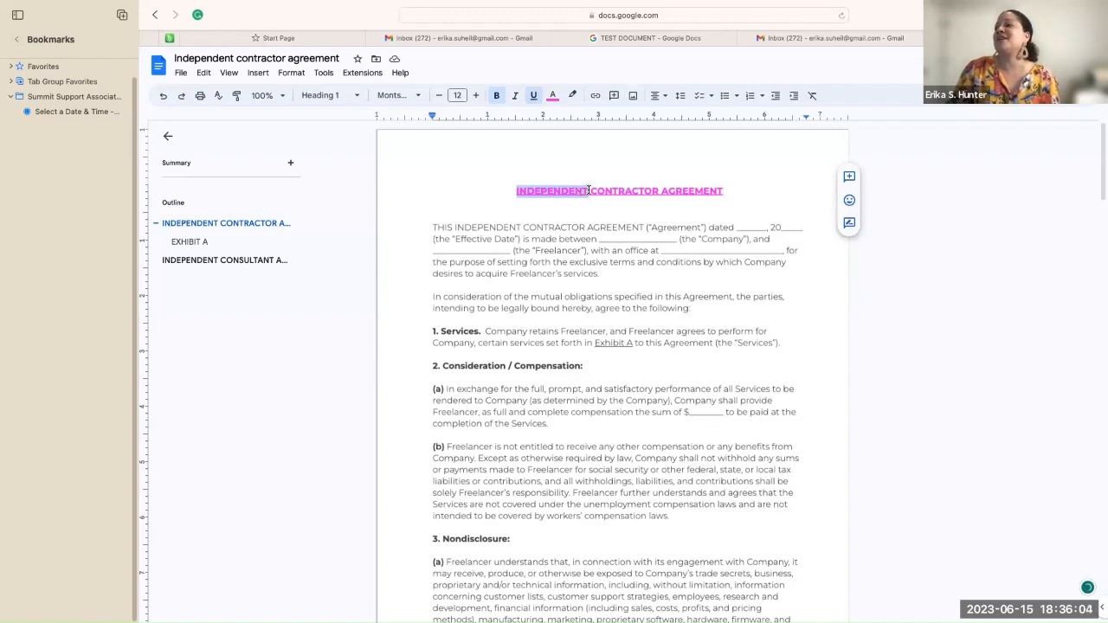
click(554, 97)
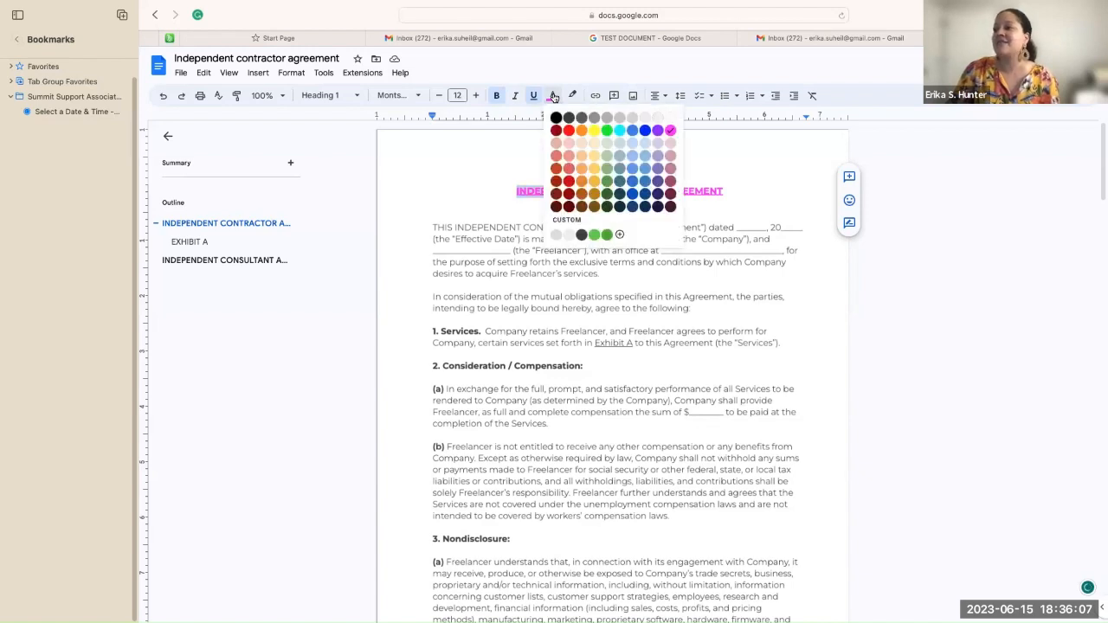
click(595, 131)
click(752, 202)
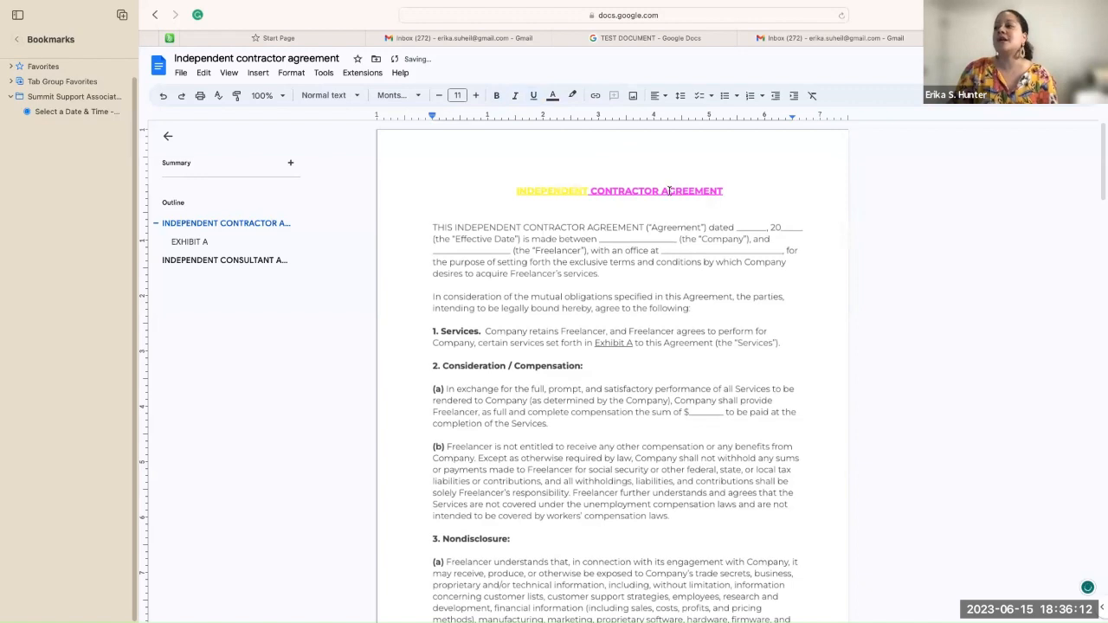
Step: Turn the word AGREEMENT light blue
drag(662, 190, 730, 191)
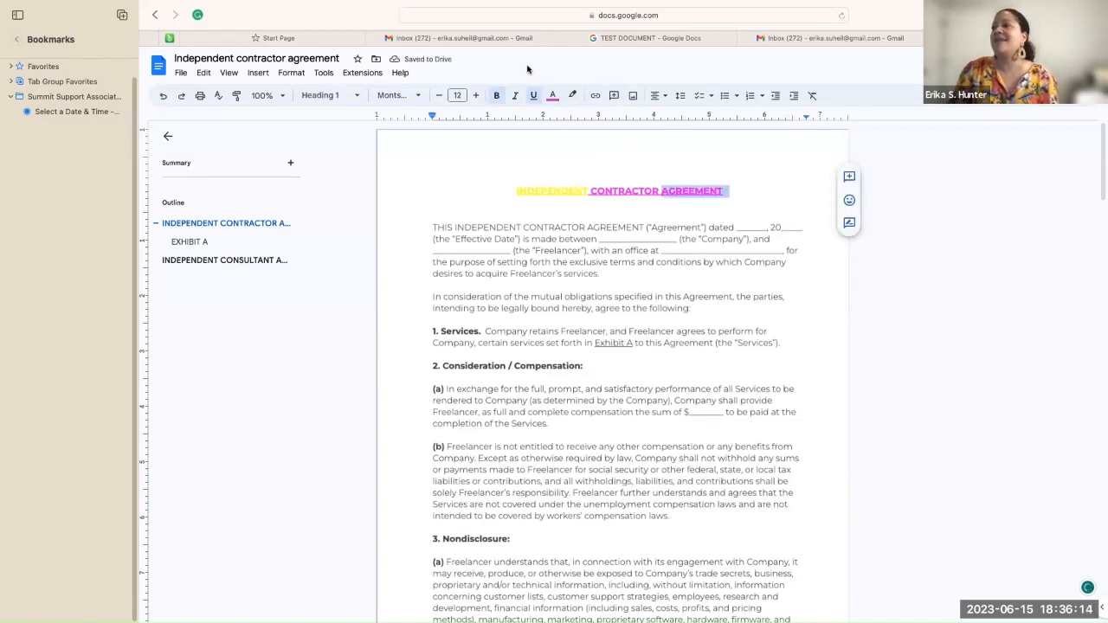
click(553, 95)
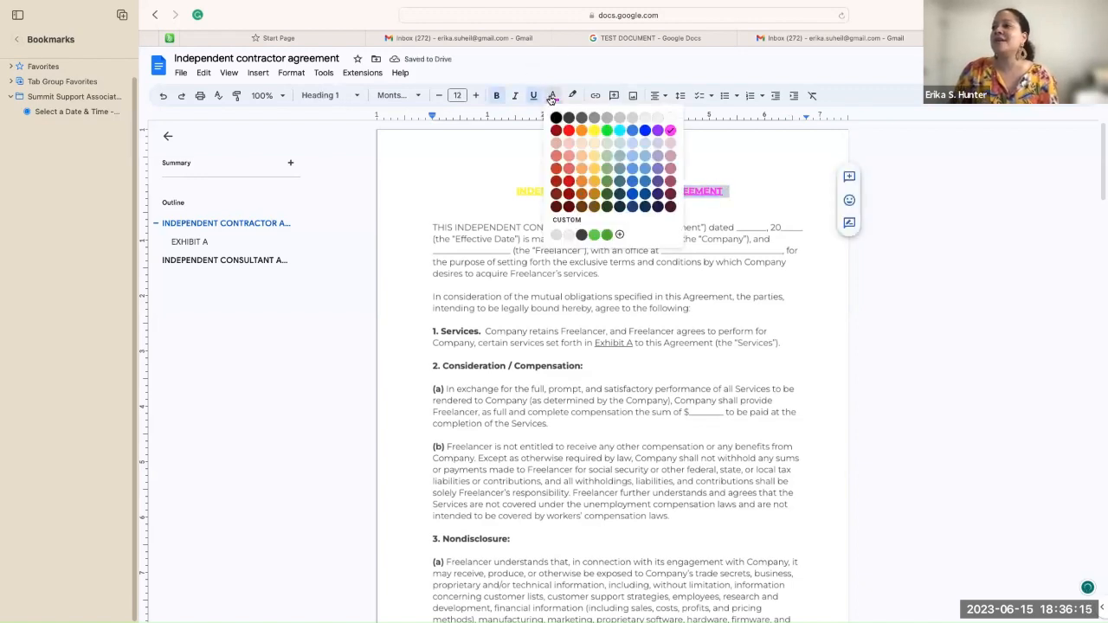
click(638, 156)
click(745, 170)
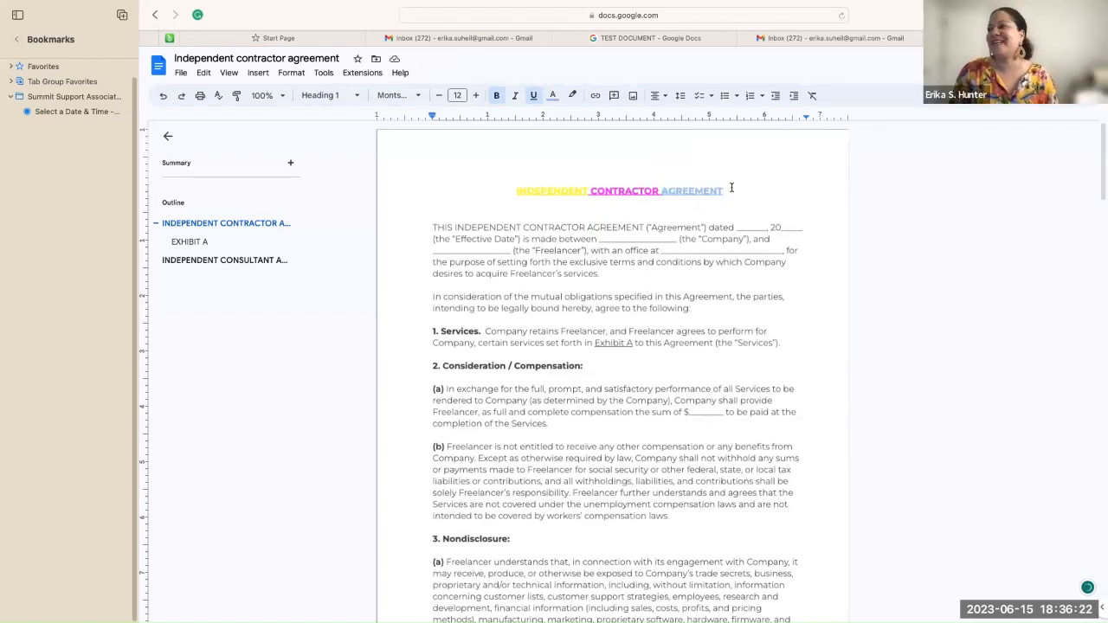
drag(723, 189, 514, 184)
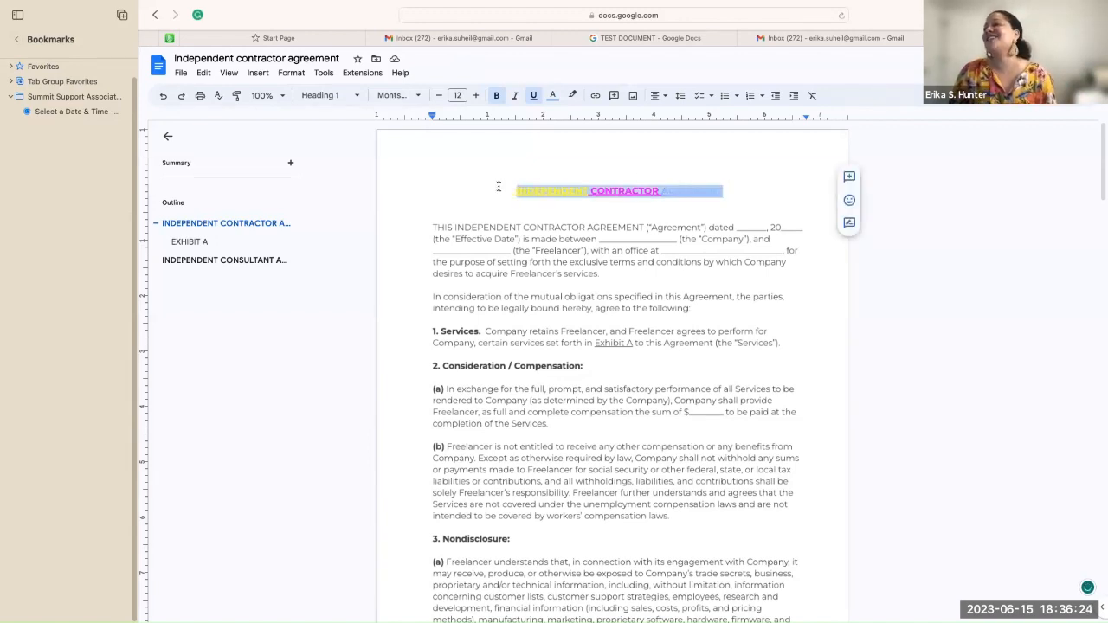
Step: Toggle bold off and on again and set the whole heading's text colour to black
click(496, 98)
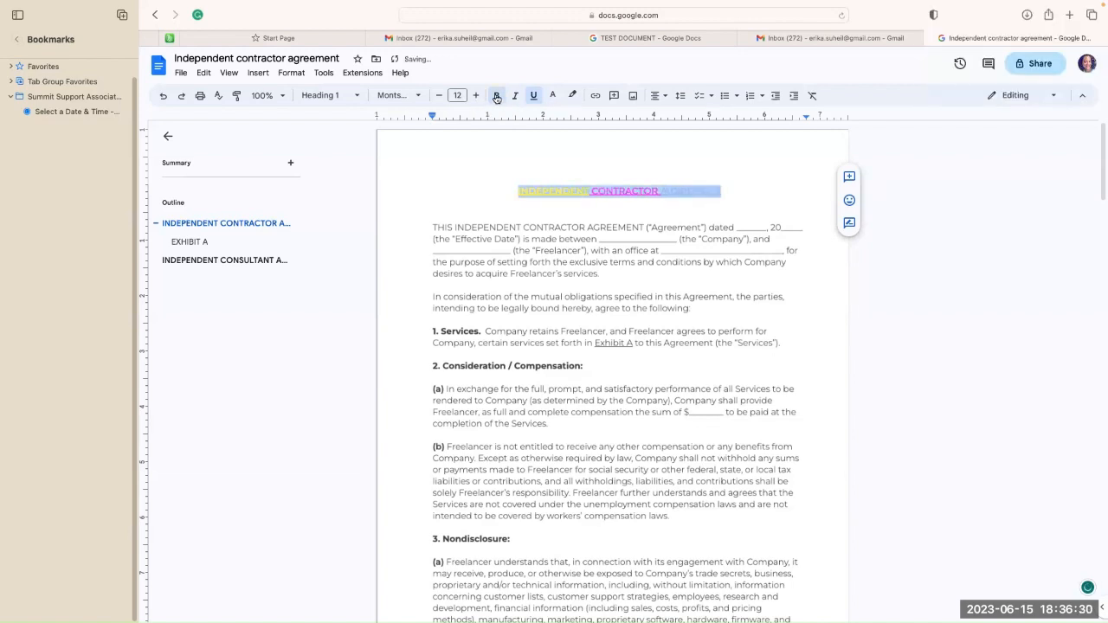
click(496, 98)
click(554, 96)
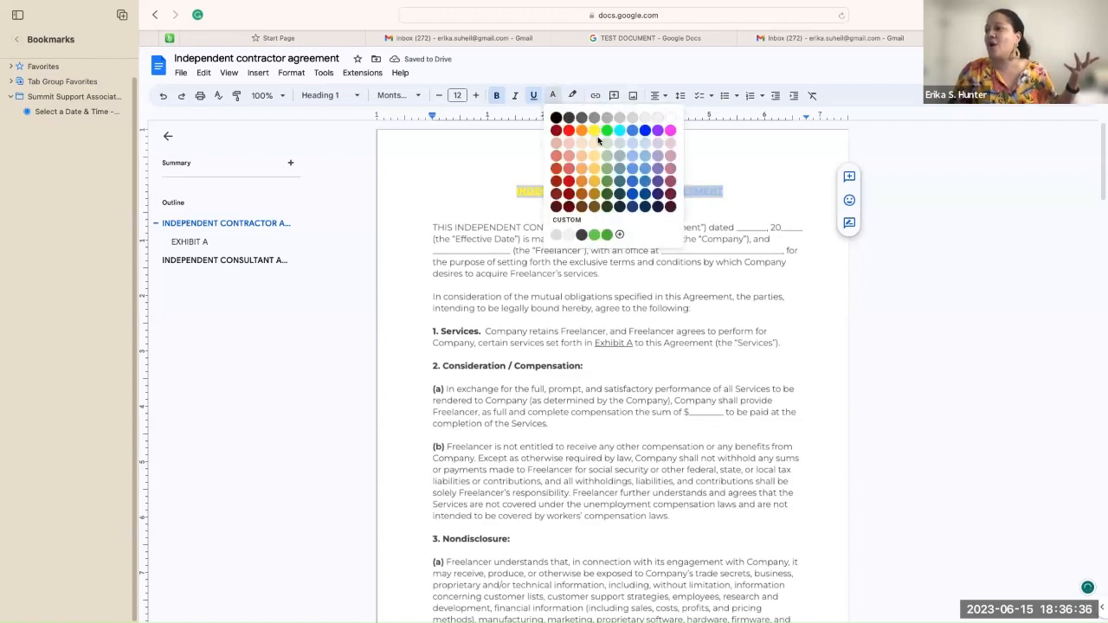
click(555, 118)
click(767, 190)
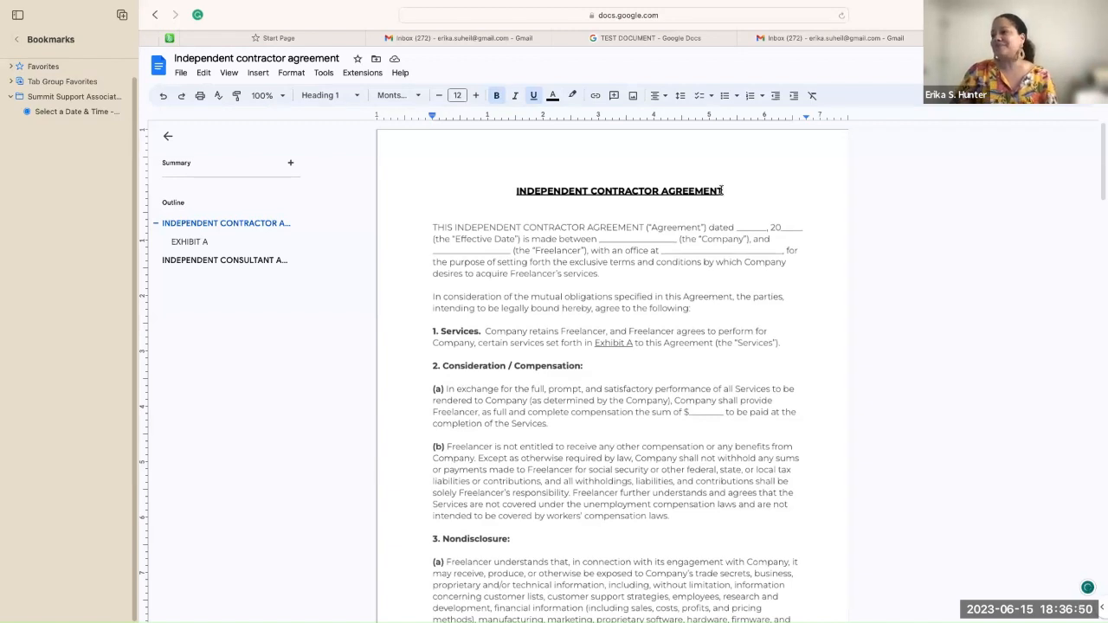
drag(723, 190, 508, 193)
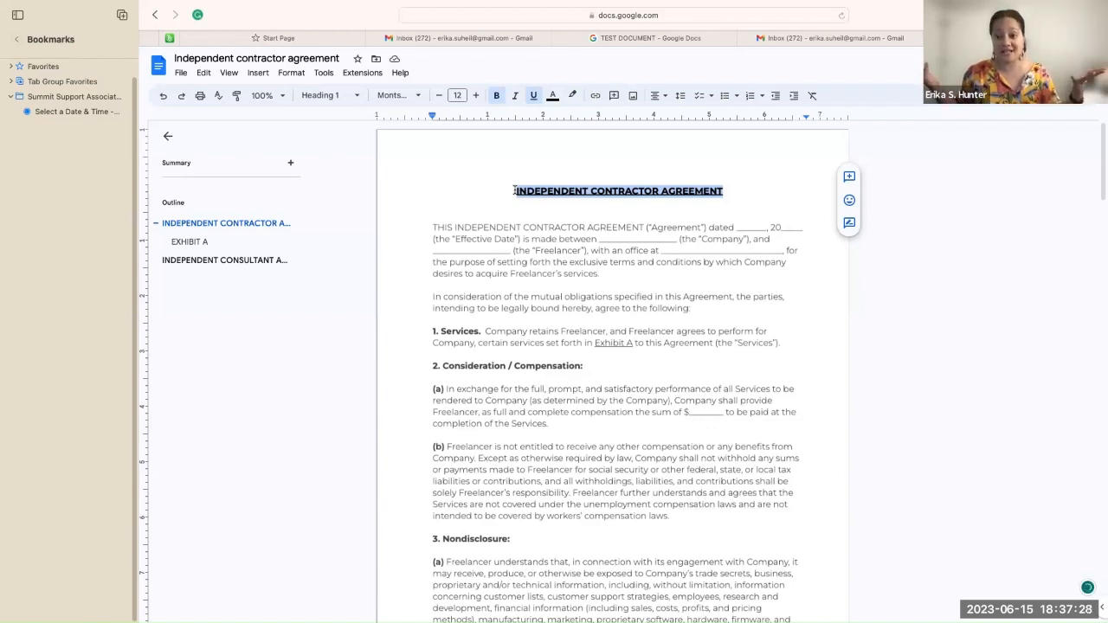
Step: Increase the heading's font size step by step from 12 to 16
click(476, 96)
click(475, 96)
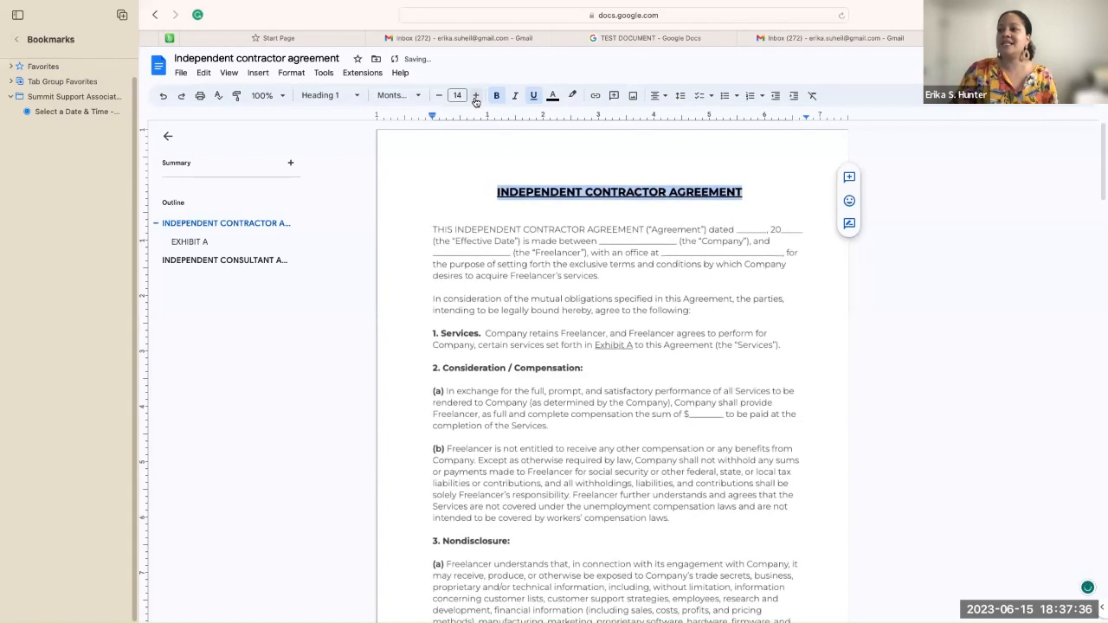
click(475, 98)
click(475, 98)
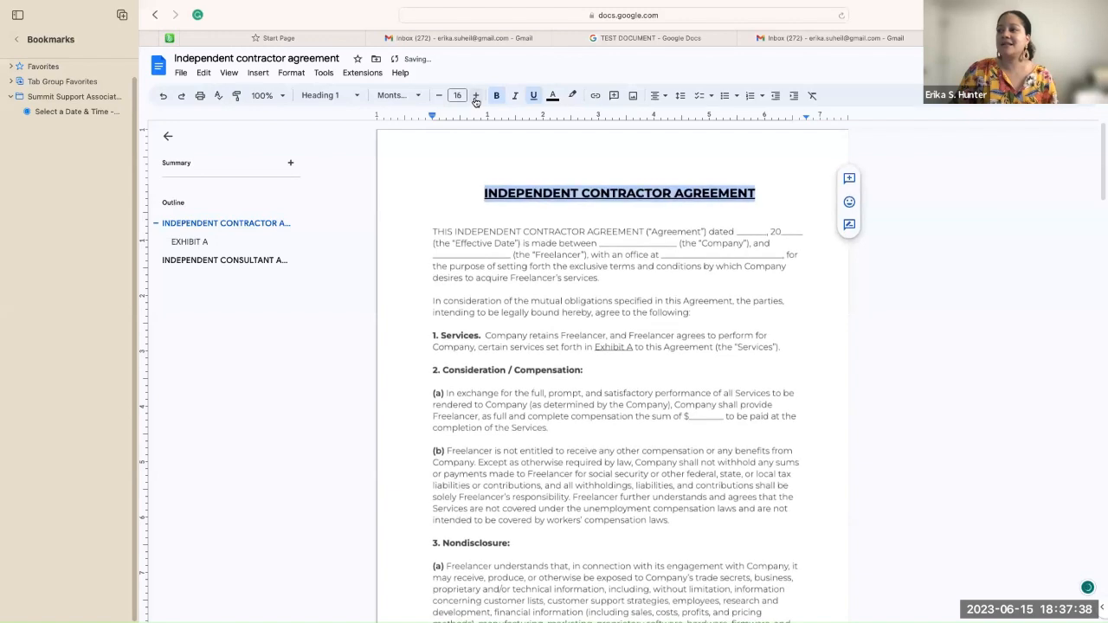
Step: Open the first-page header, then delete a blank line above the body text
double_click(424, 163)
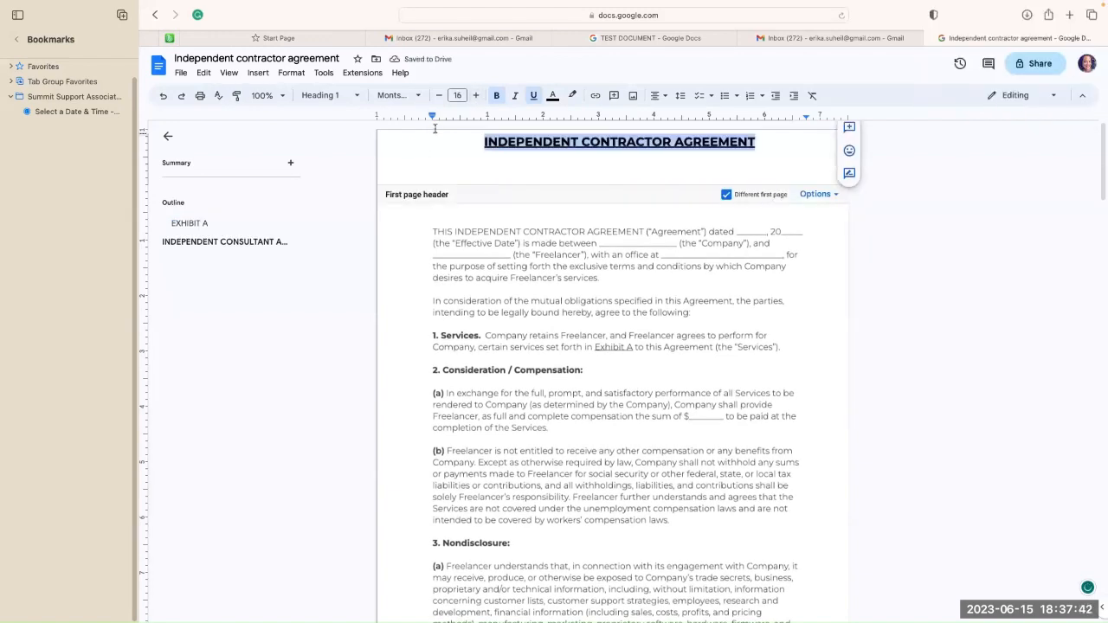
click(403, 329)
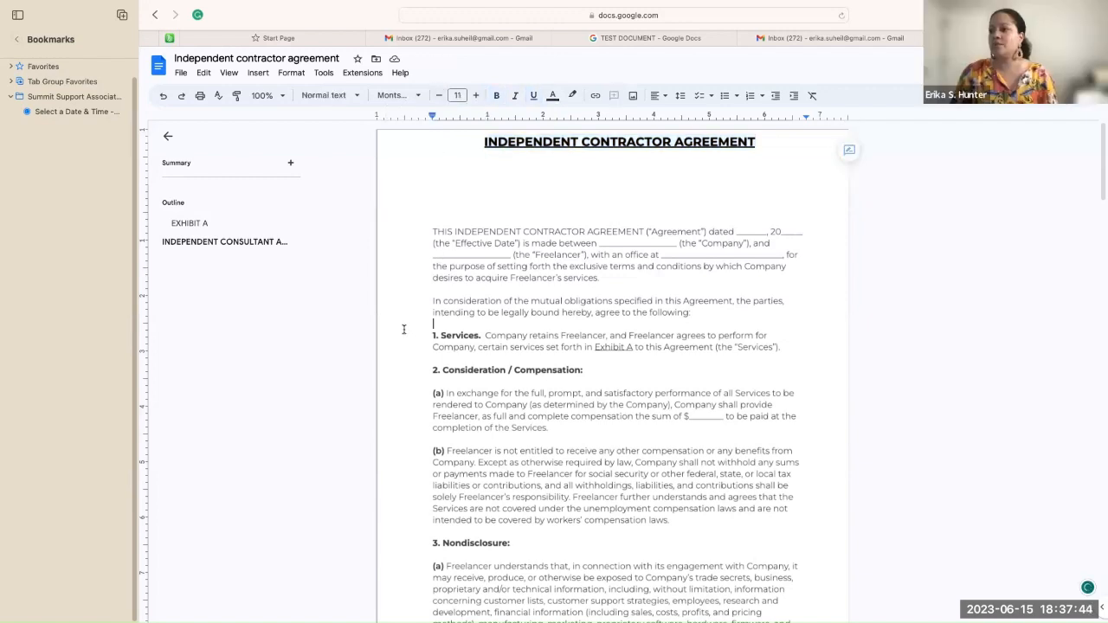
click(431, 232)
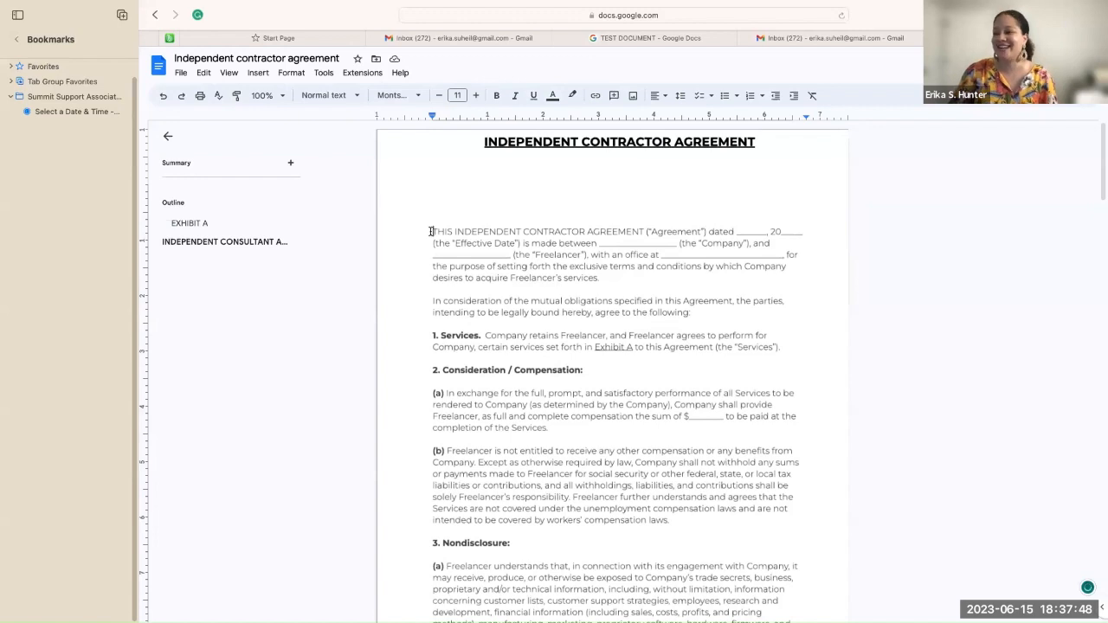
key(BackSpace)
key(BackSpace)
key(BackSpace)
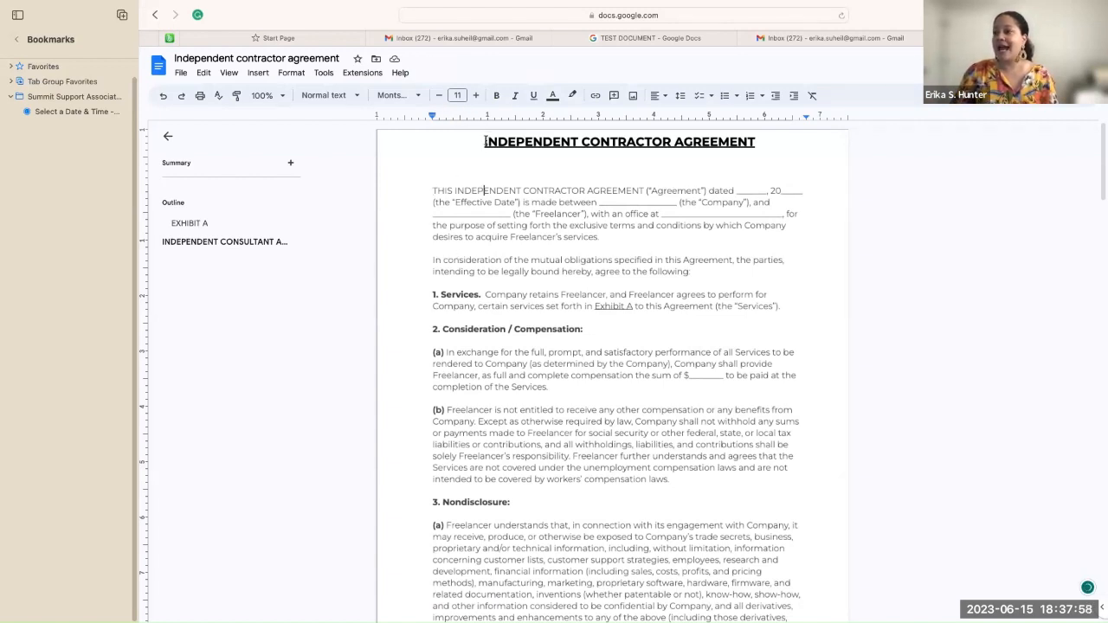
Step: Insert a blank line above the heading in the first-page header and check the page
click(483, 141)
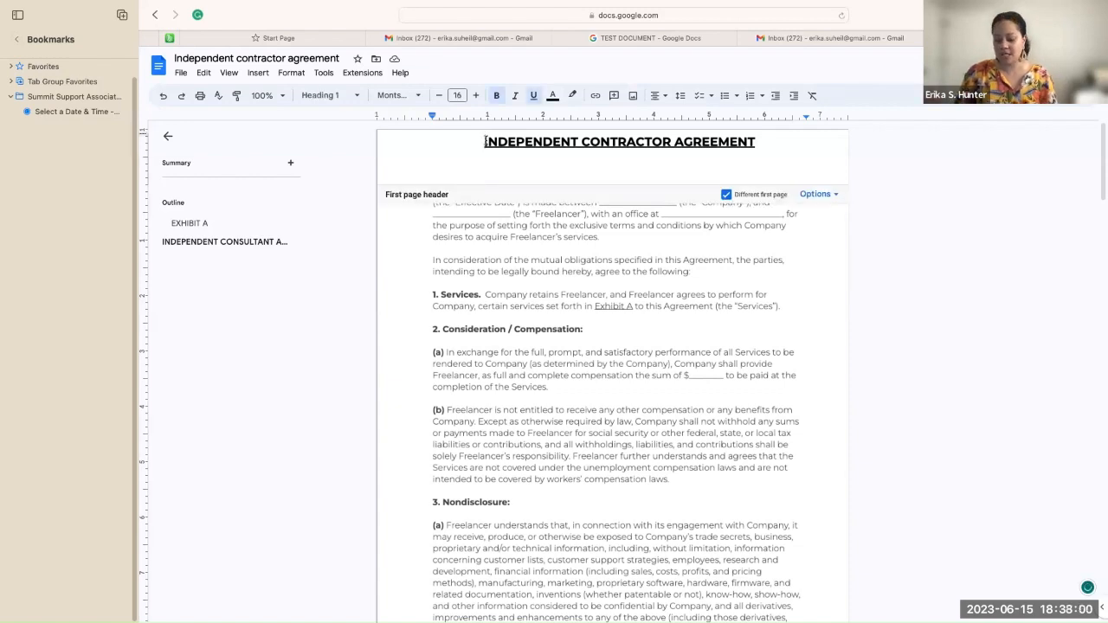
key(Return)
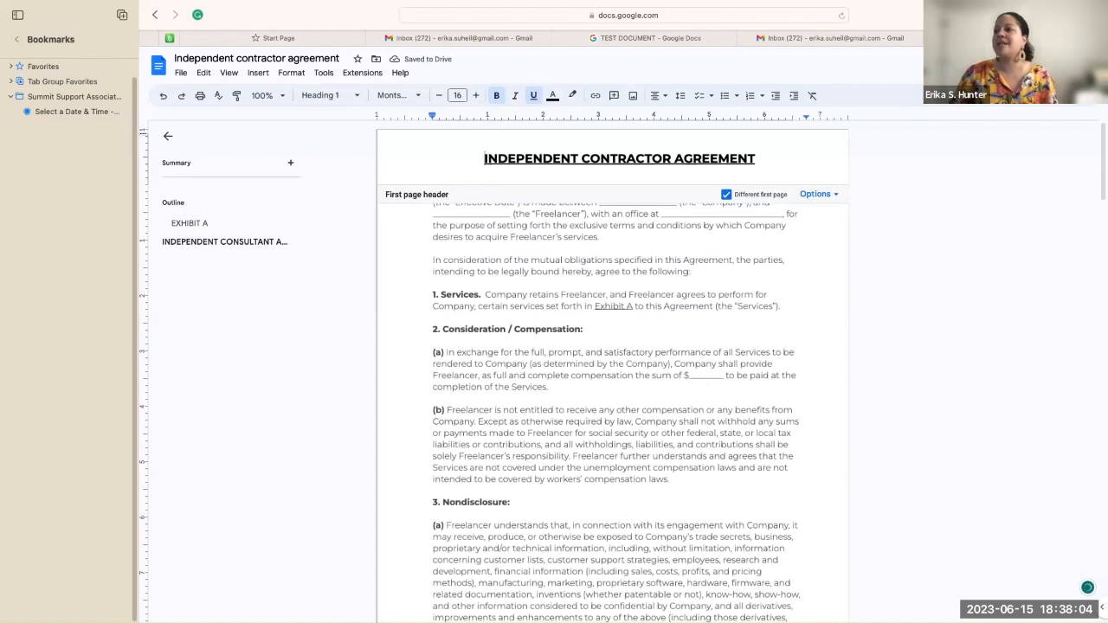
click(403, 258)
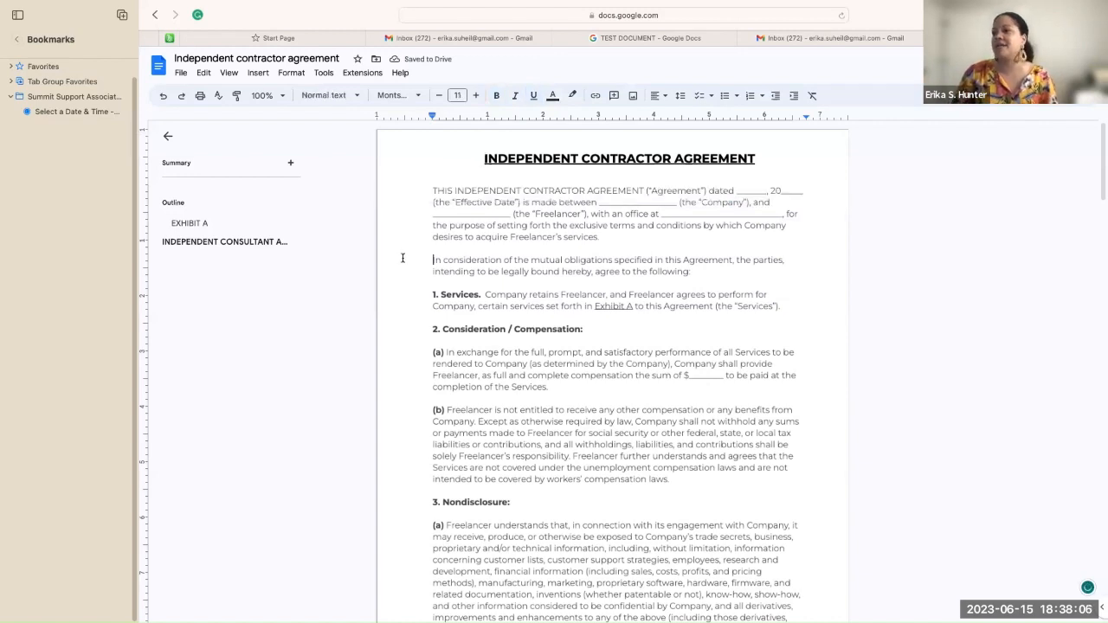
click(481, 158)
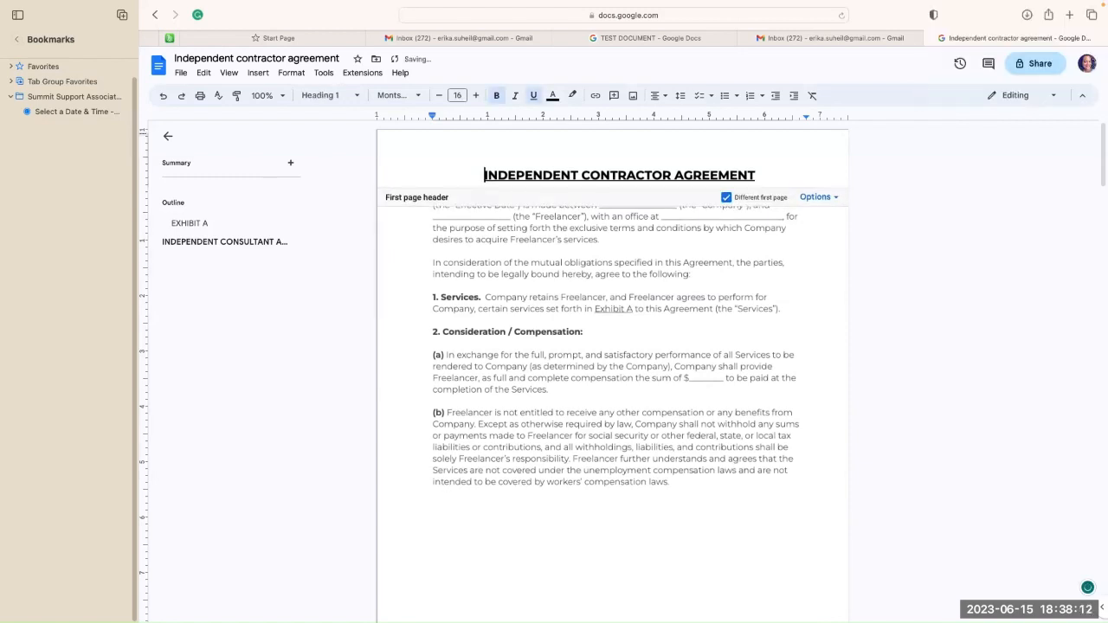
click(391, 296)
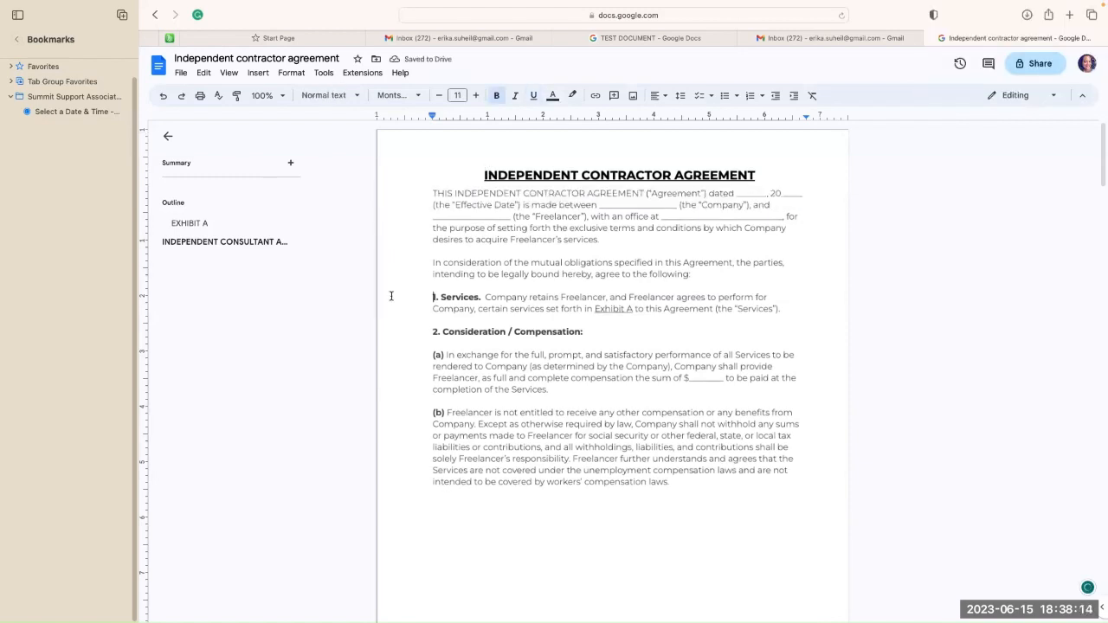
click(483, 175)
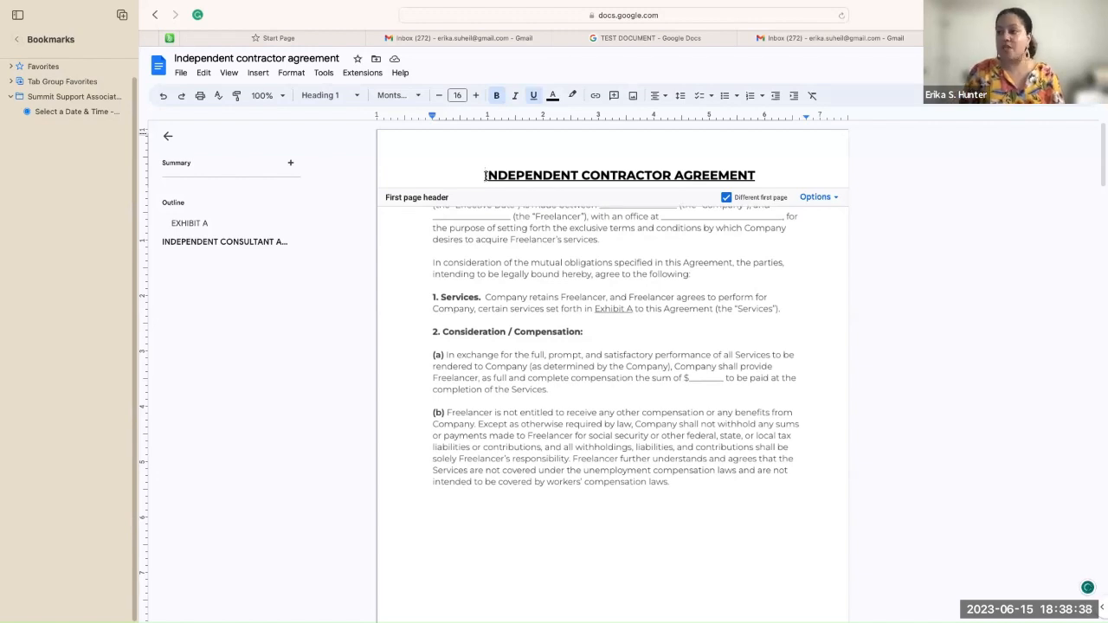
Step: Add five blank lines above the header heading, then trim them back to one
key(Return)
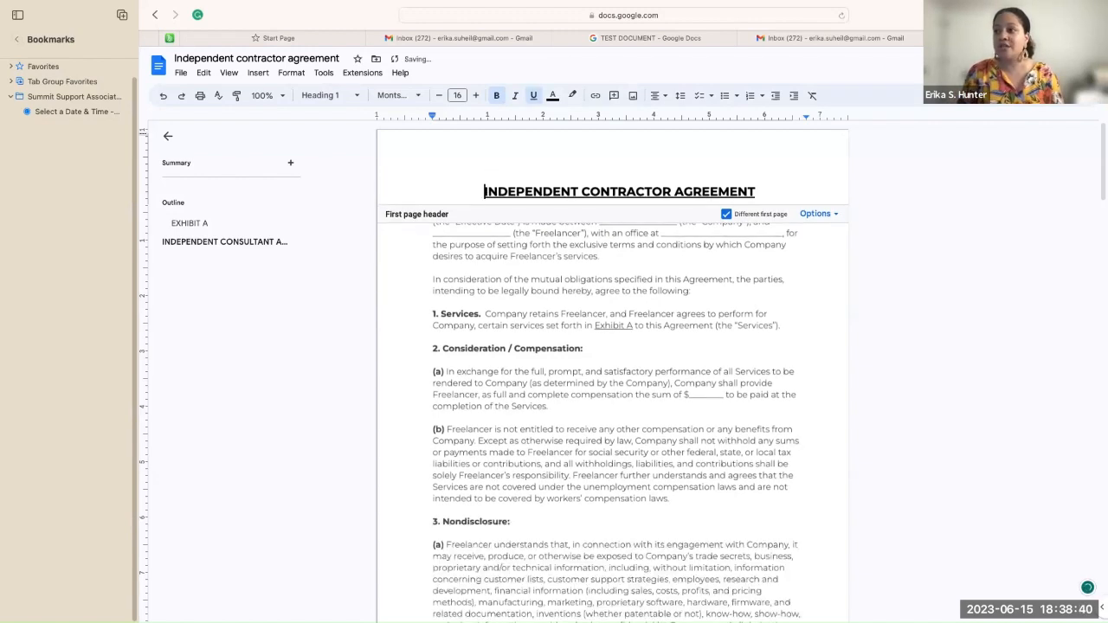
key(Return)
key(Return)
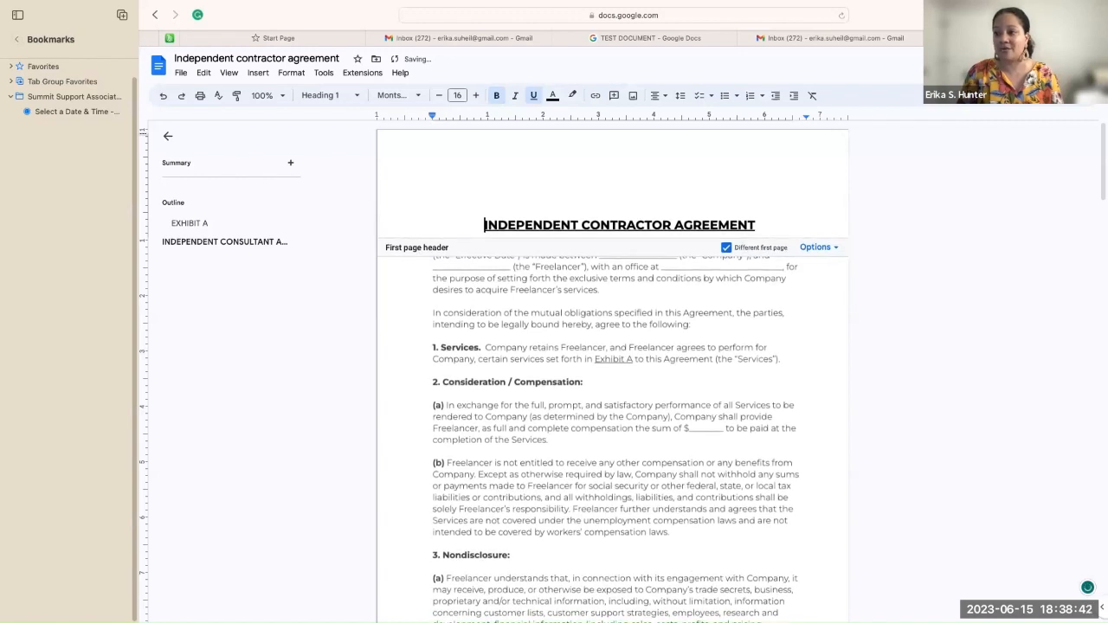
key(Return)
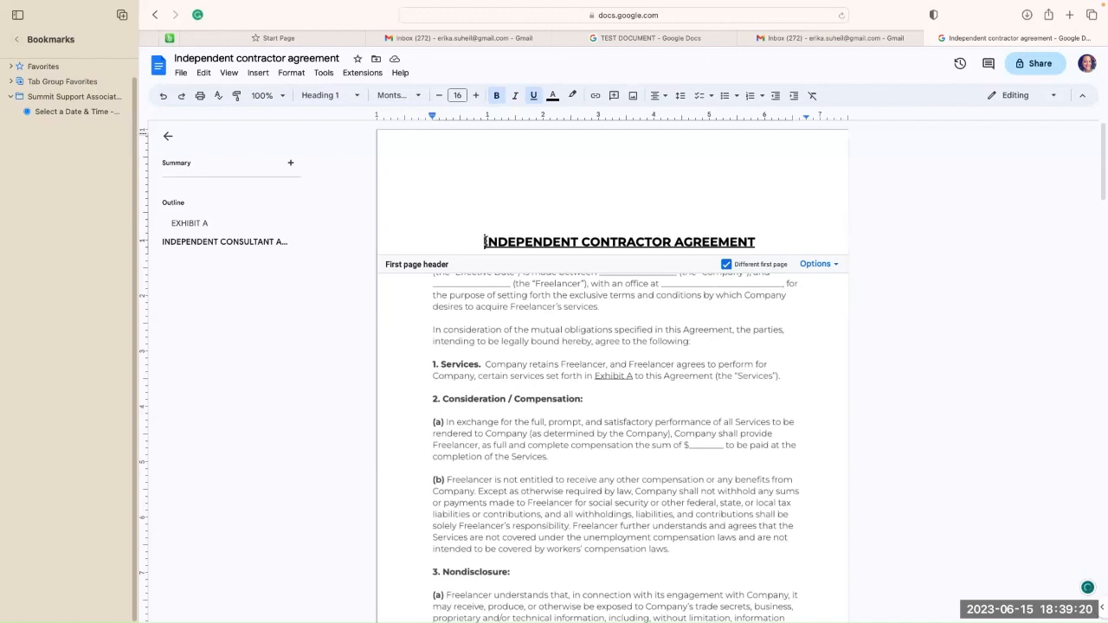
key(Return)
key(Return)
key(Return)
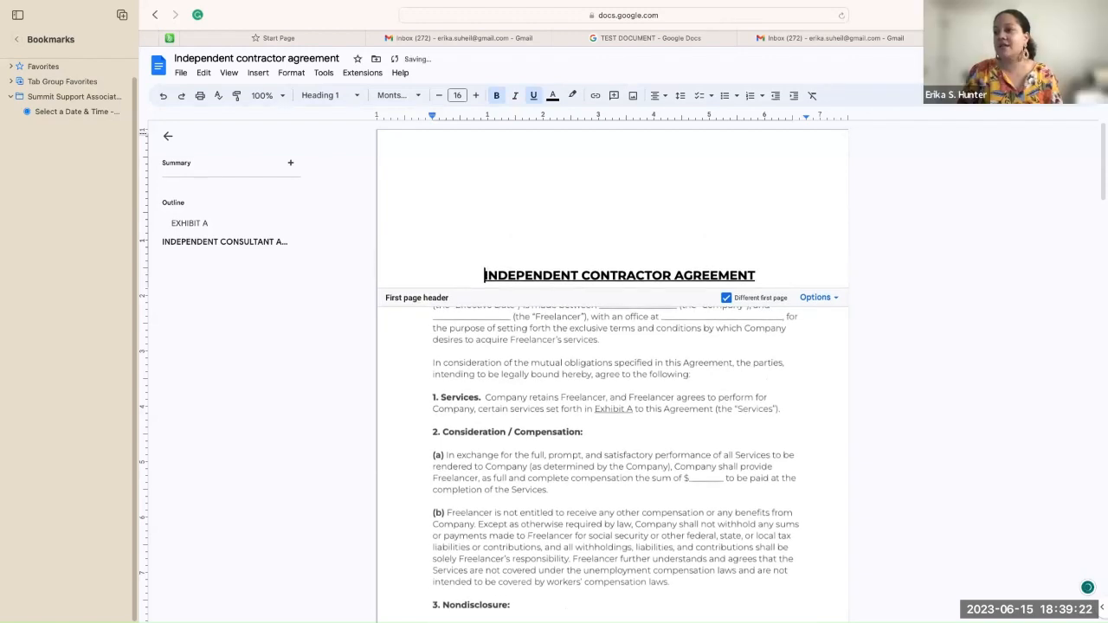
key(Return)
key(Return)
key(Return)
key(Return)
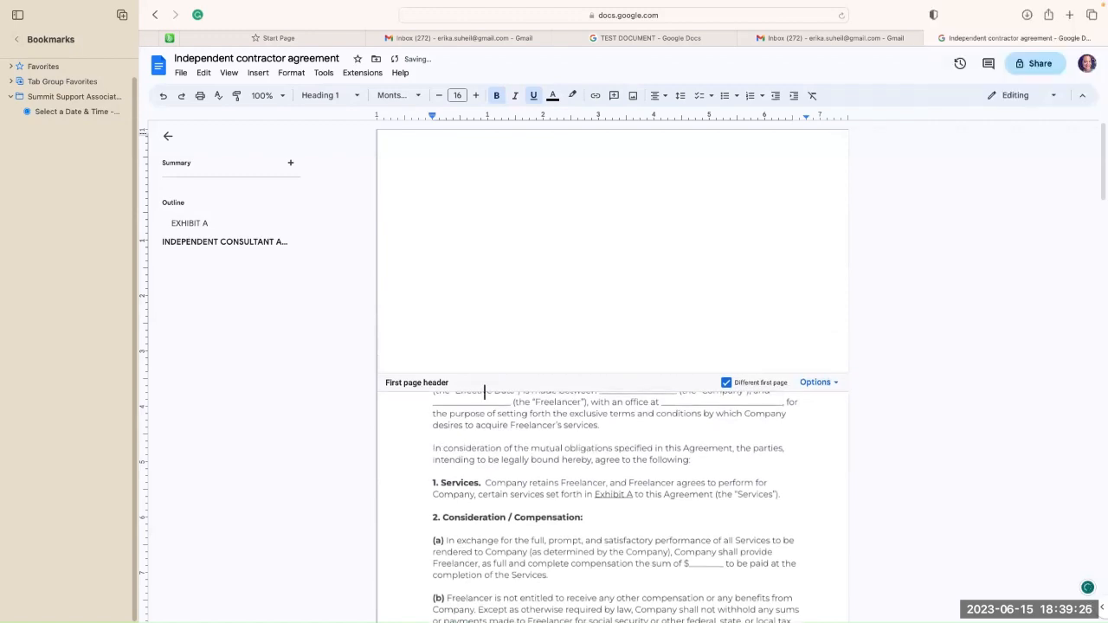
key(BackSpace)
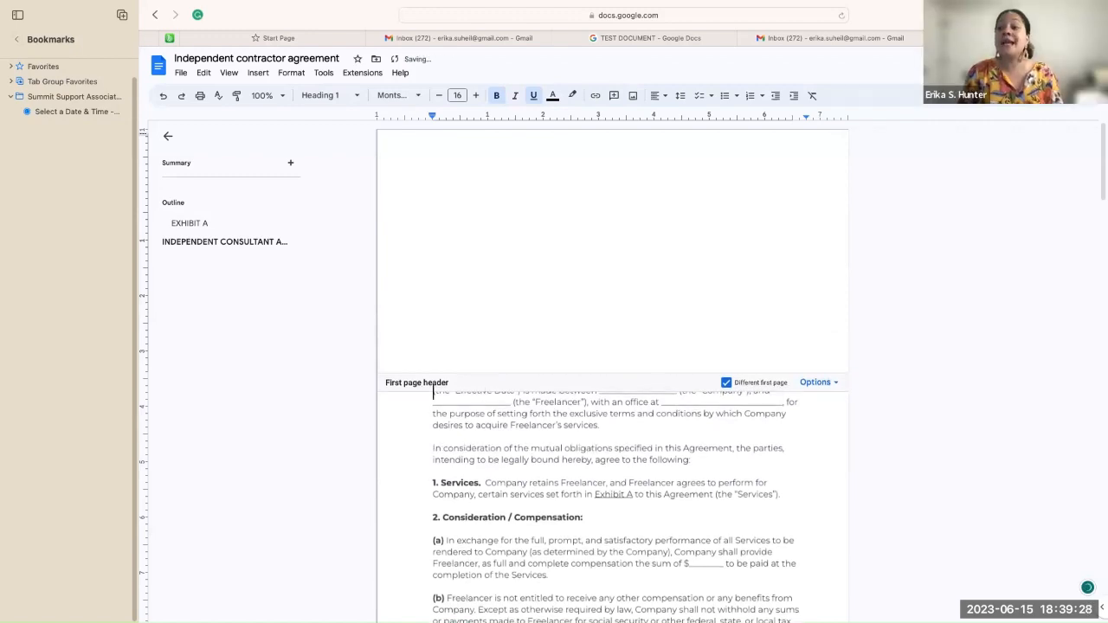
key(BackSpace)
key(BackSpace)
key(BackSpace)
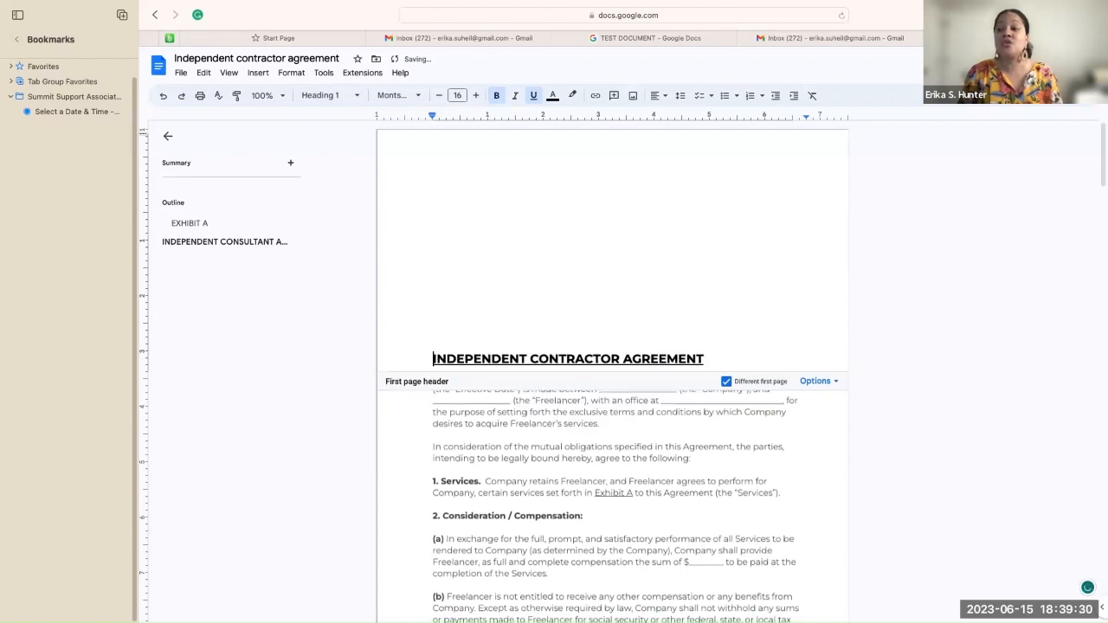
key(BackSpace)
key(BackSpace)
key(BackSpace)
key(BackSpace)
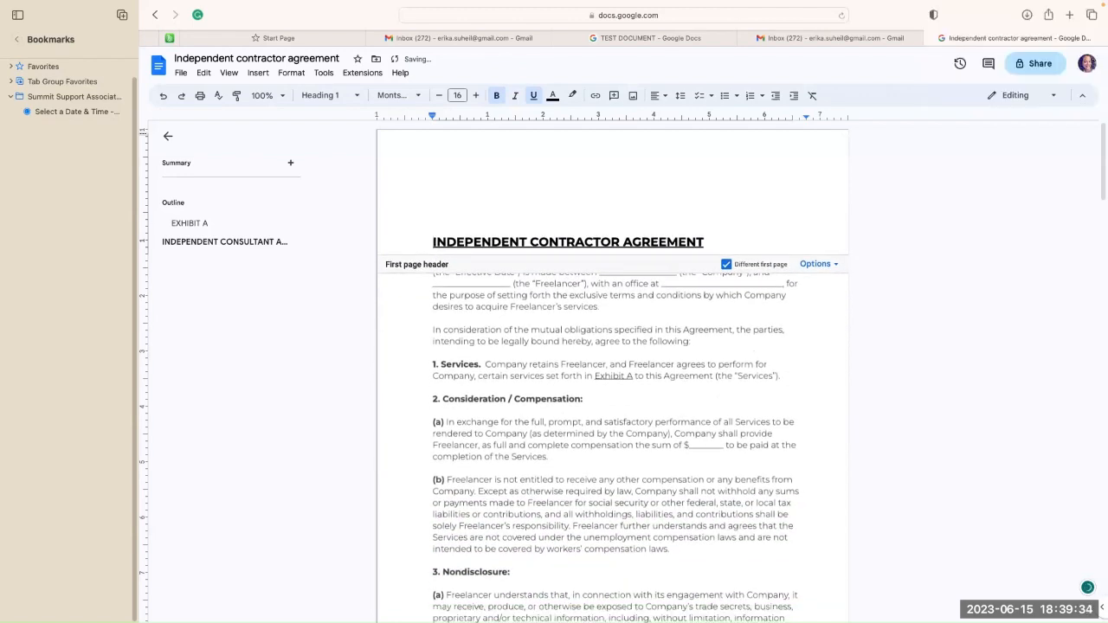
key(BackSpace)
key(BackSpace)
key(BackSpace)
key(BackSpace)
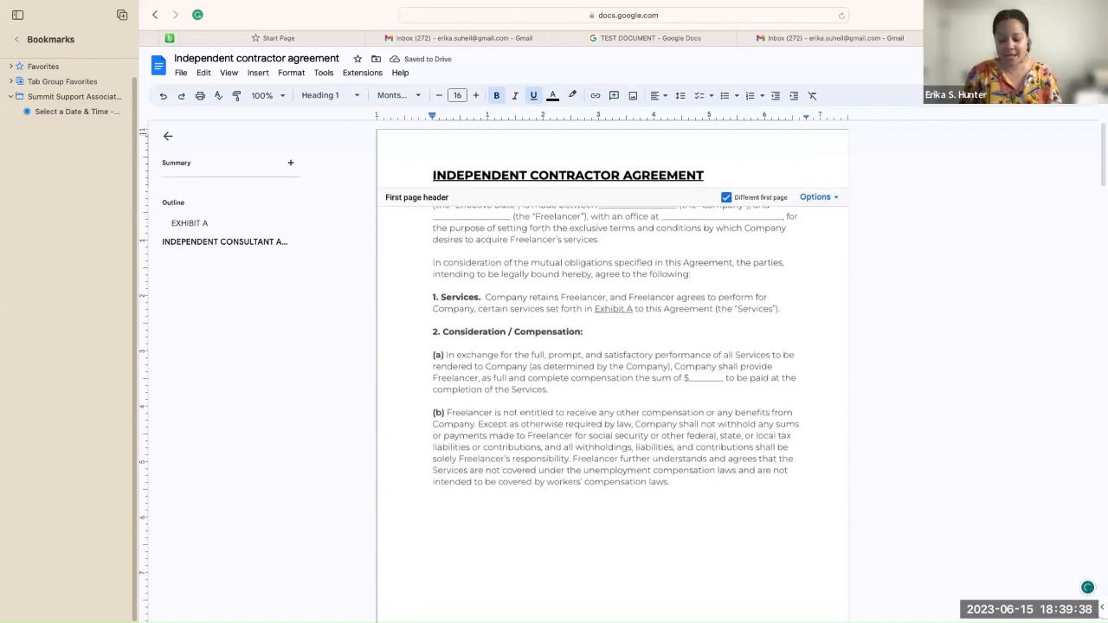
key(Return)
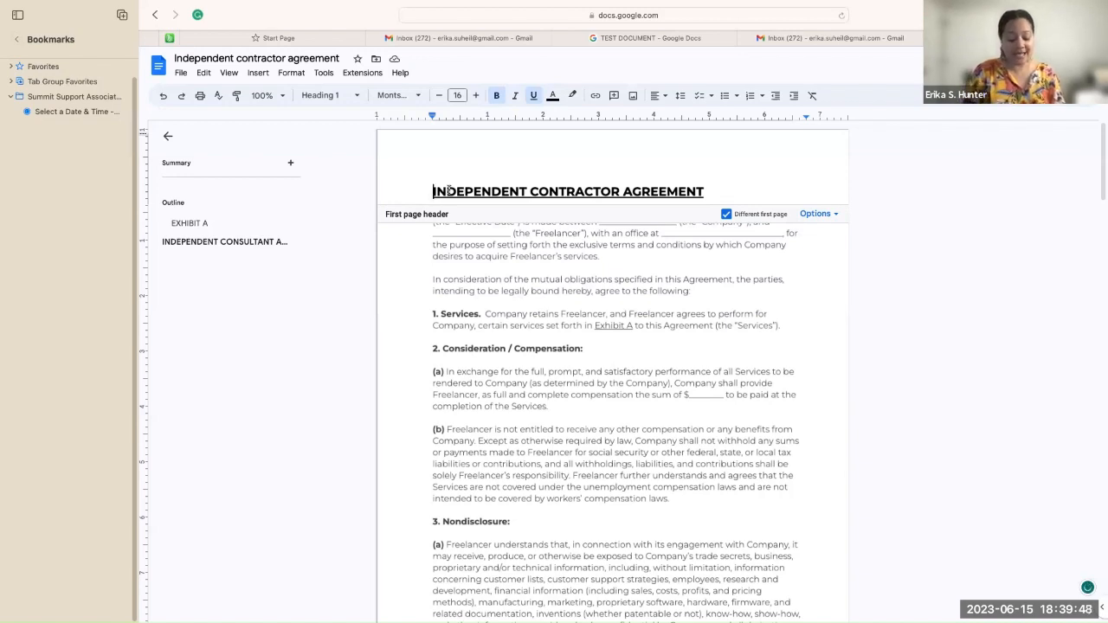
text(X)
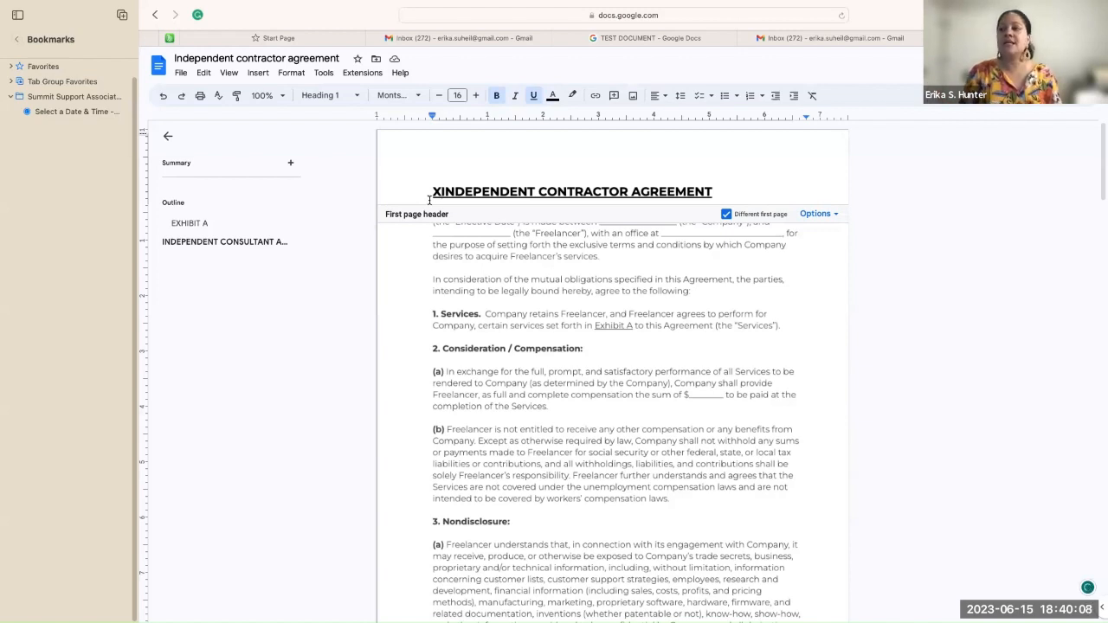
key(BackSpace)
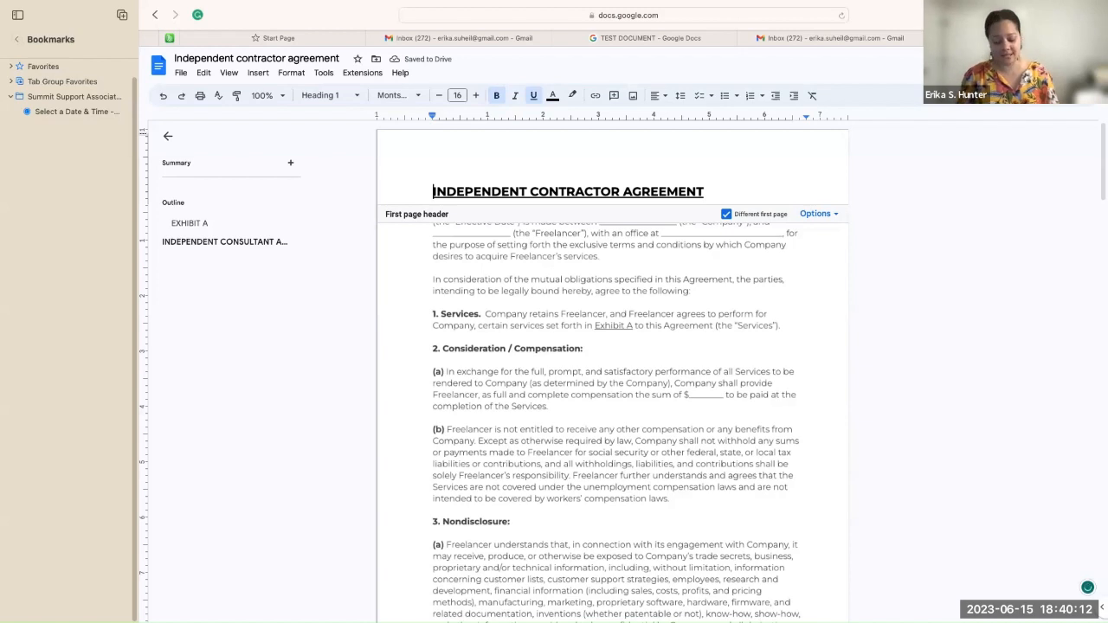
text(x)
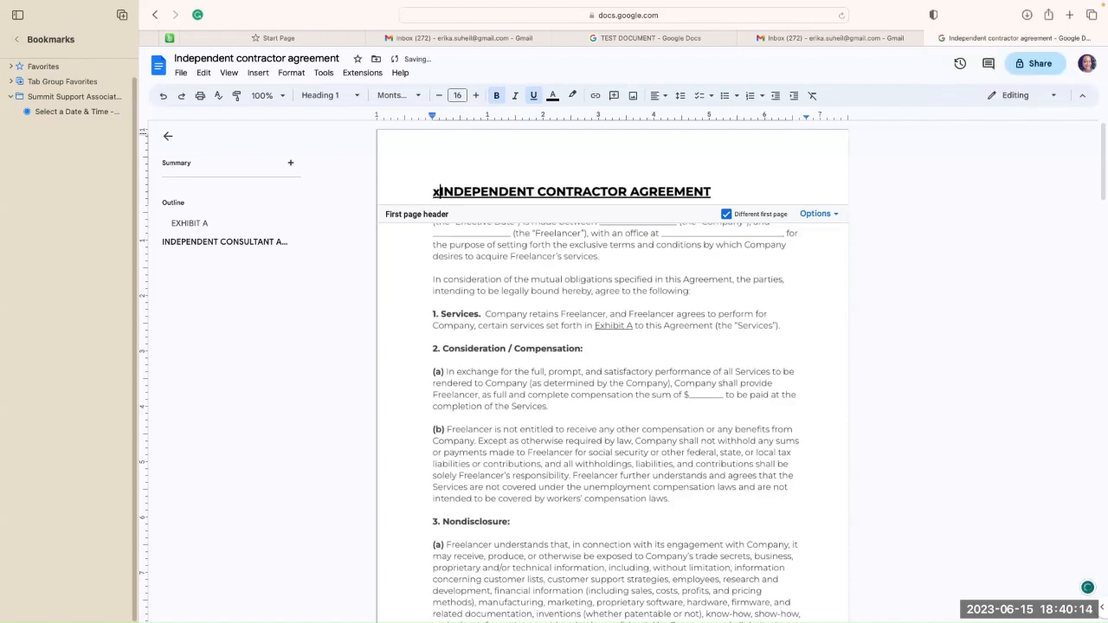
key(BackSpace)
text(X)
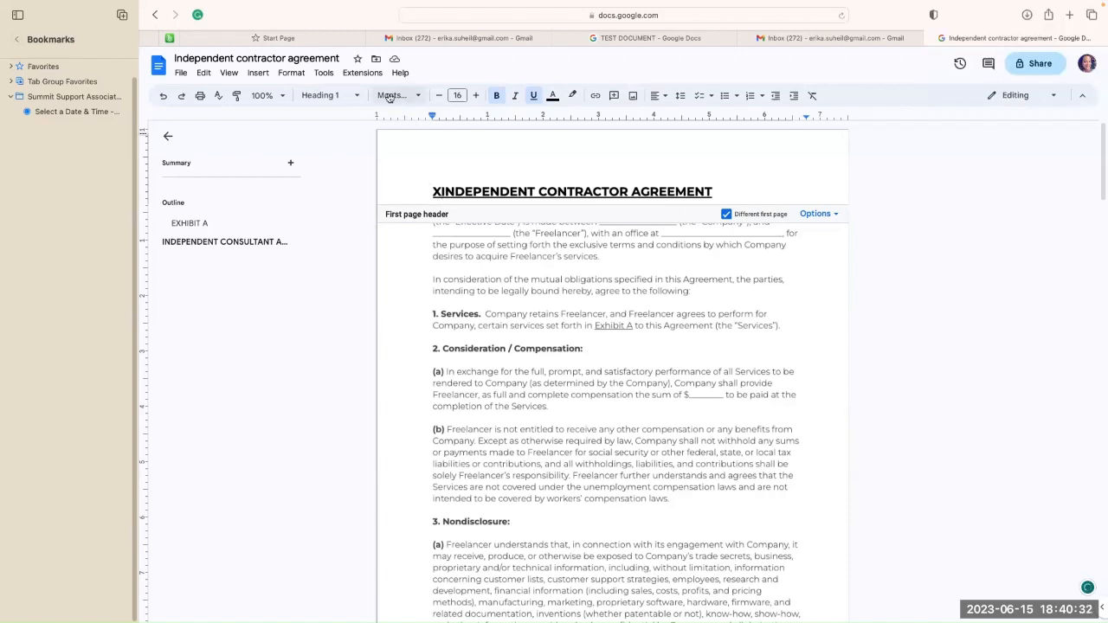
click(163, 97)
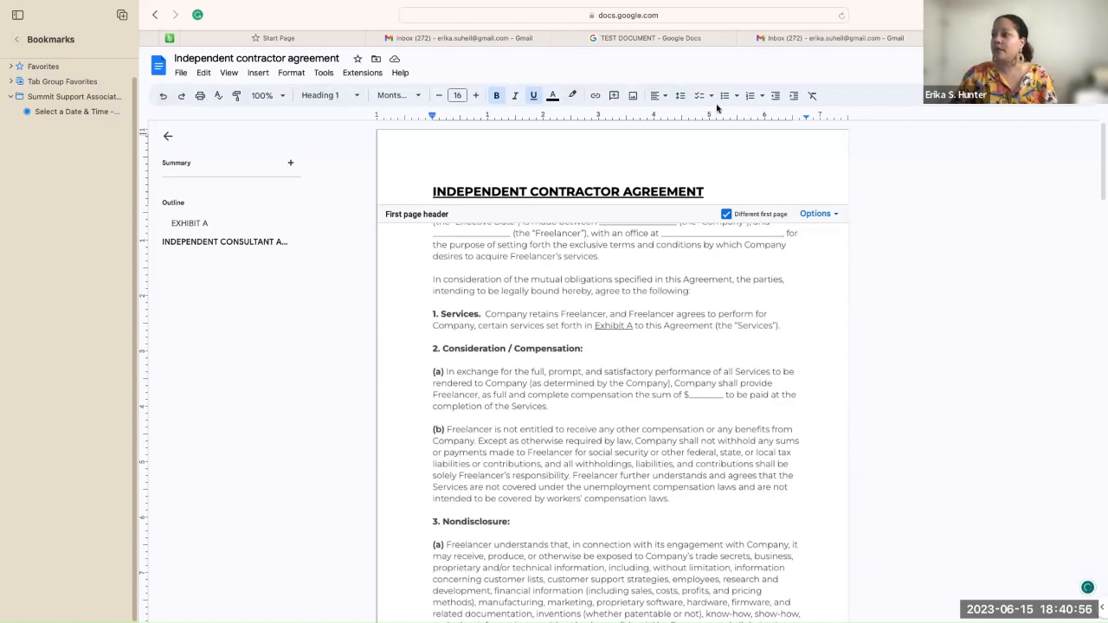
Step: Center the heading in the first-page header
click(668, 101)
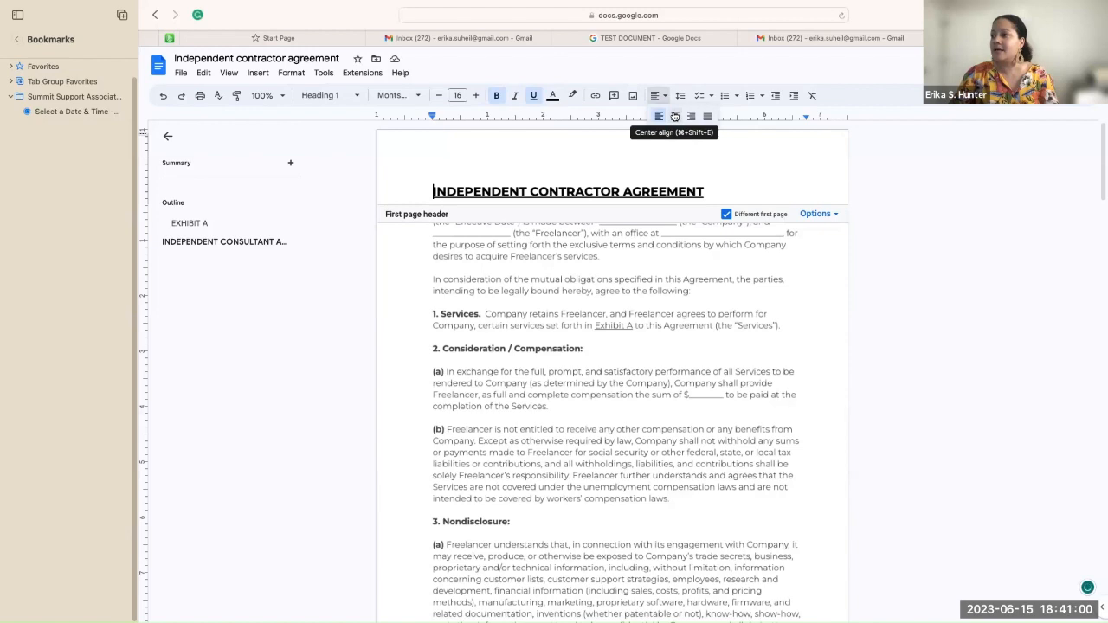
click(674, 116)
click(409, 426)
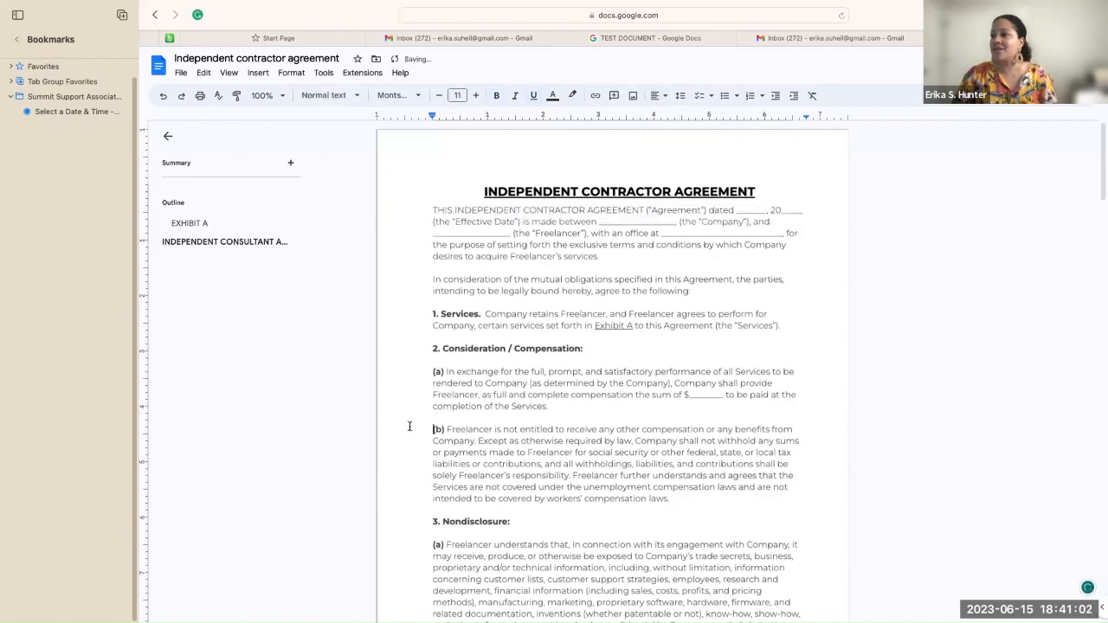
Step: Add two blank lines before the opening 'THIS' paragraph of the agreement body
click(764, 200)
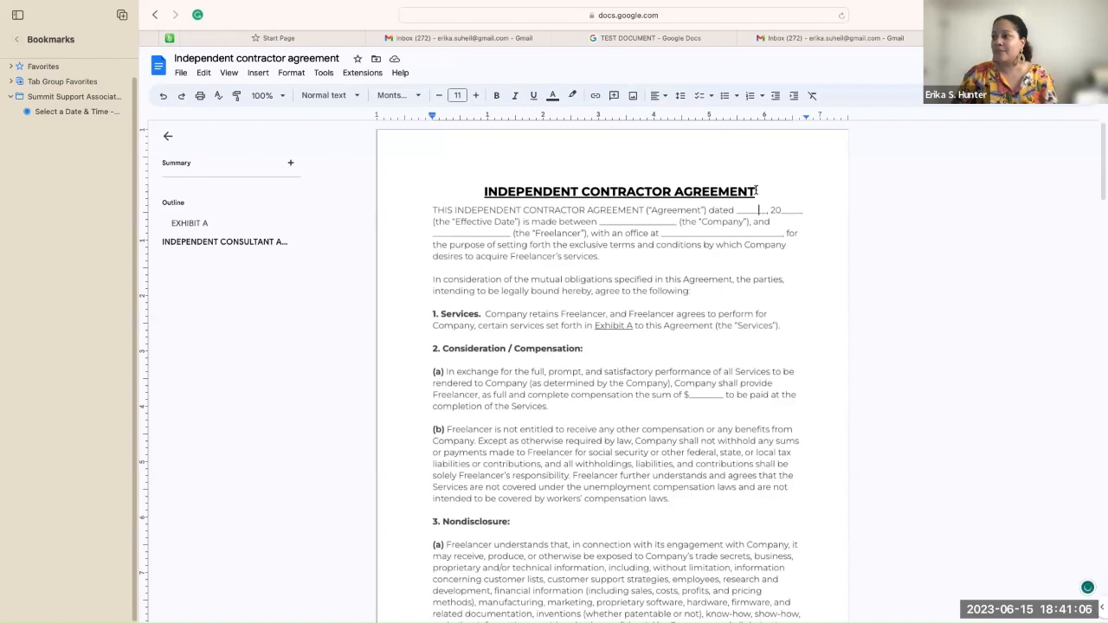
click(431, 209)
key(Return)
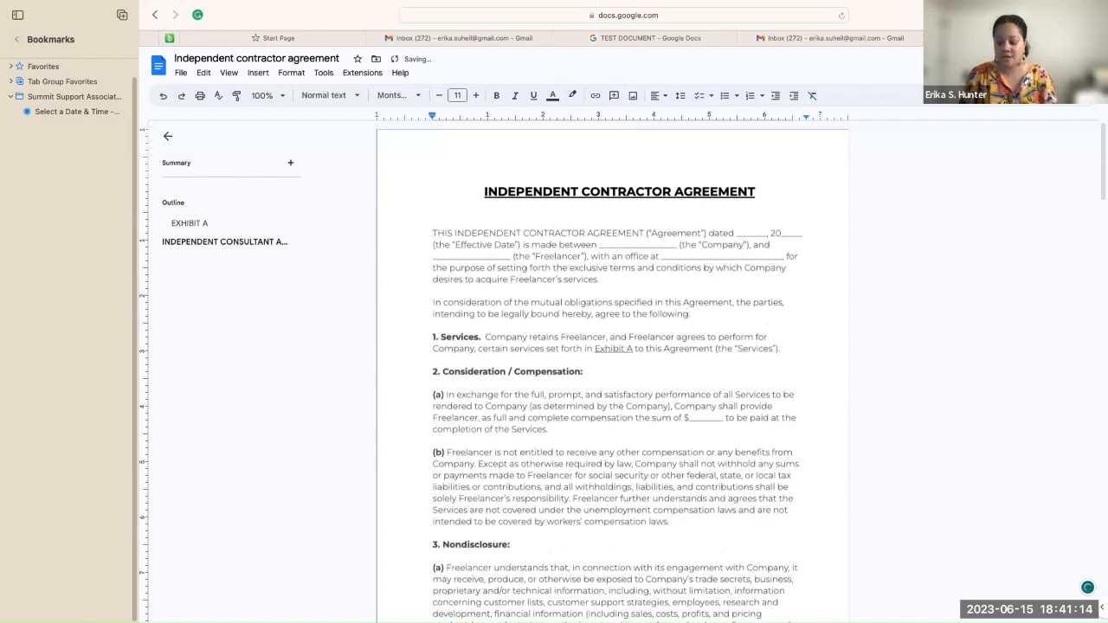
key(Return)
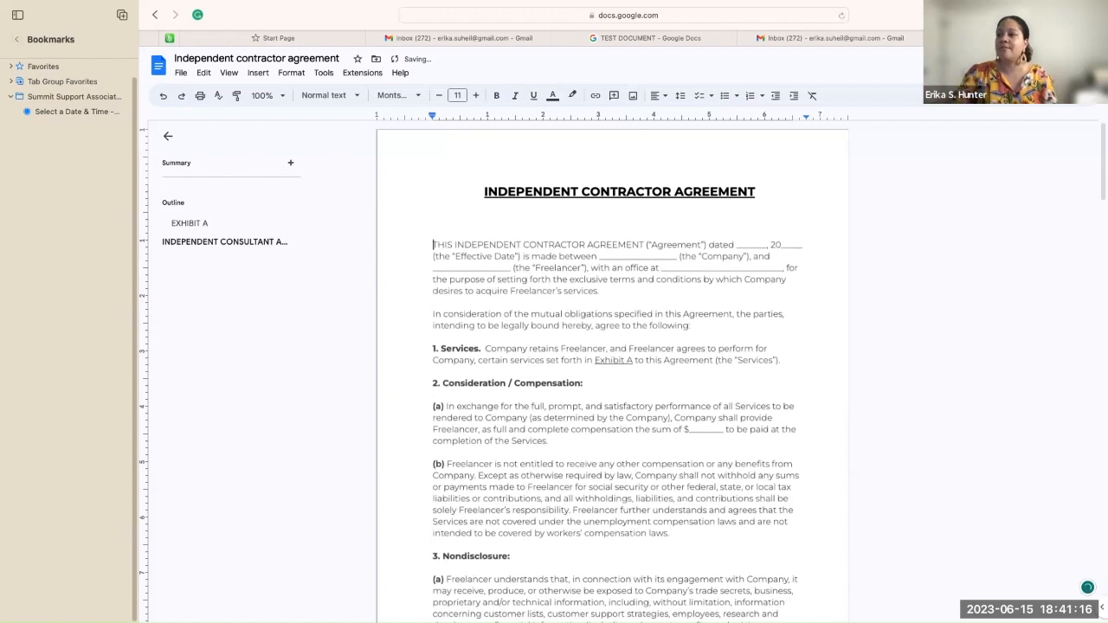
click(549, 230)
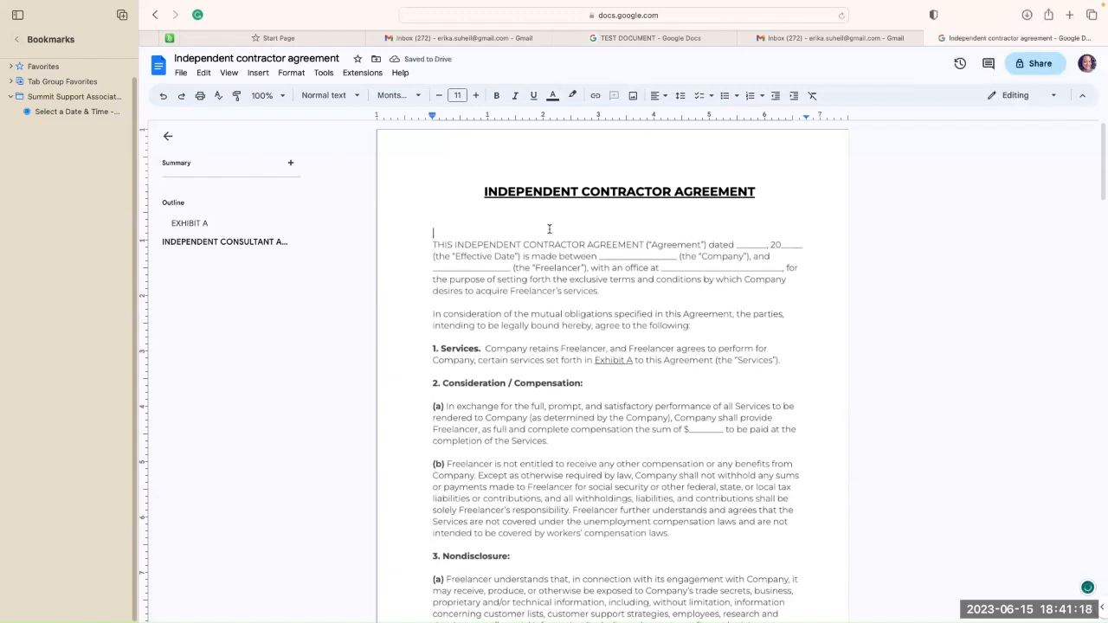
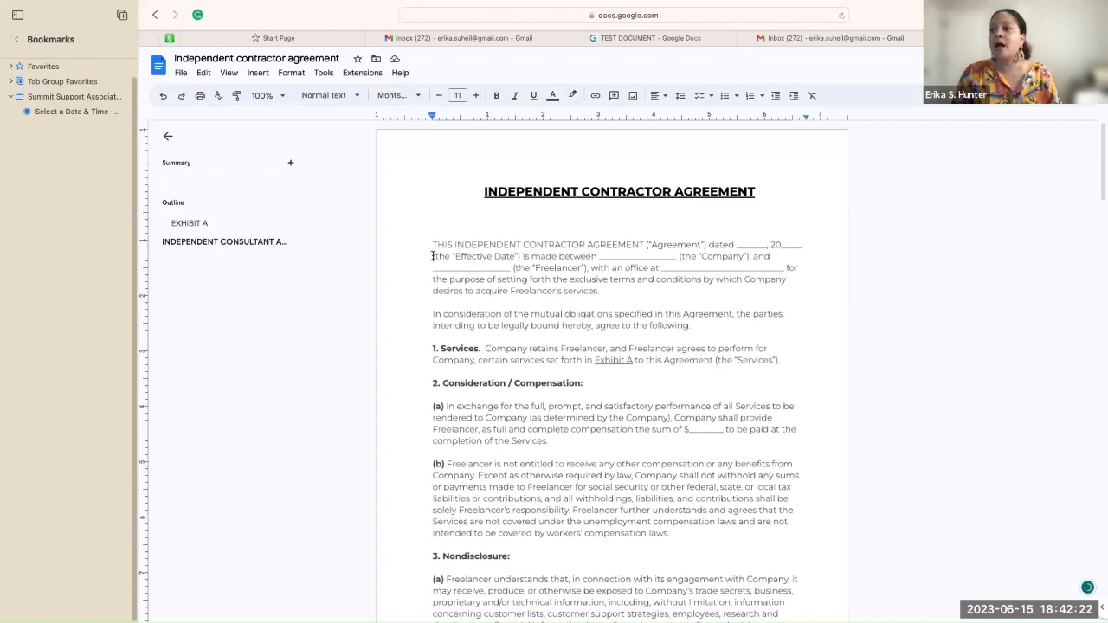
Step: Delete the underscore date blank and ', 20' that follow 'dated' in the opening sentence
key(BackSpace)
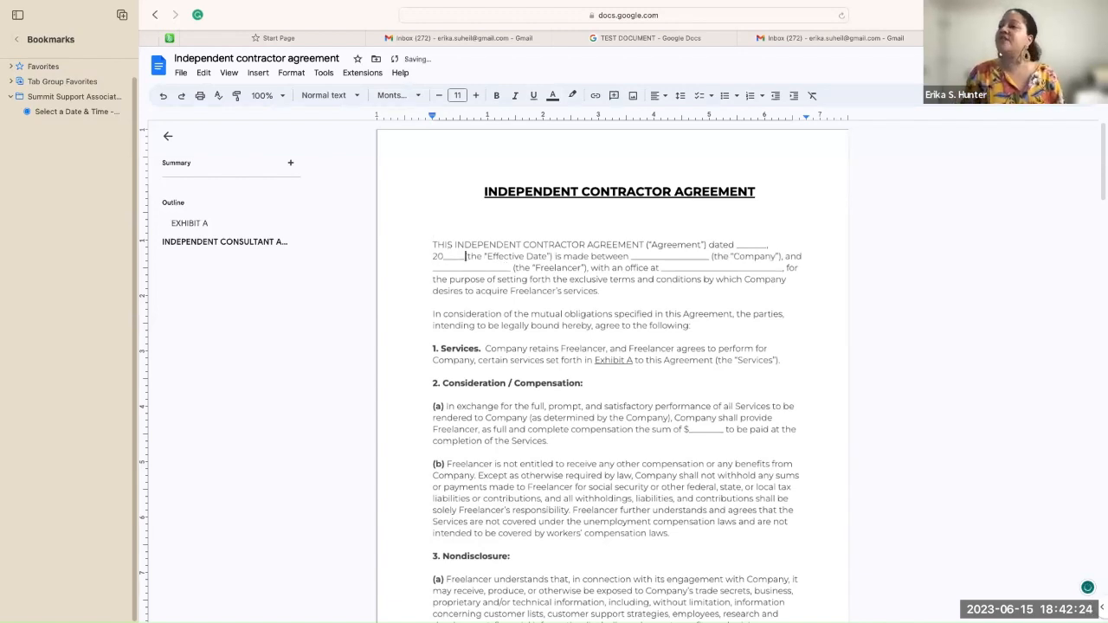
key(BackSpace)
key(BackSpace)
key(BackSpace)
key(BackSpace)
key(BackSpace)
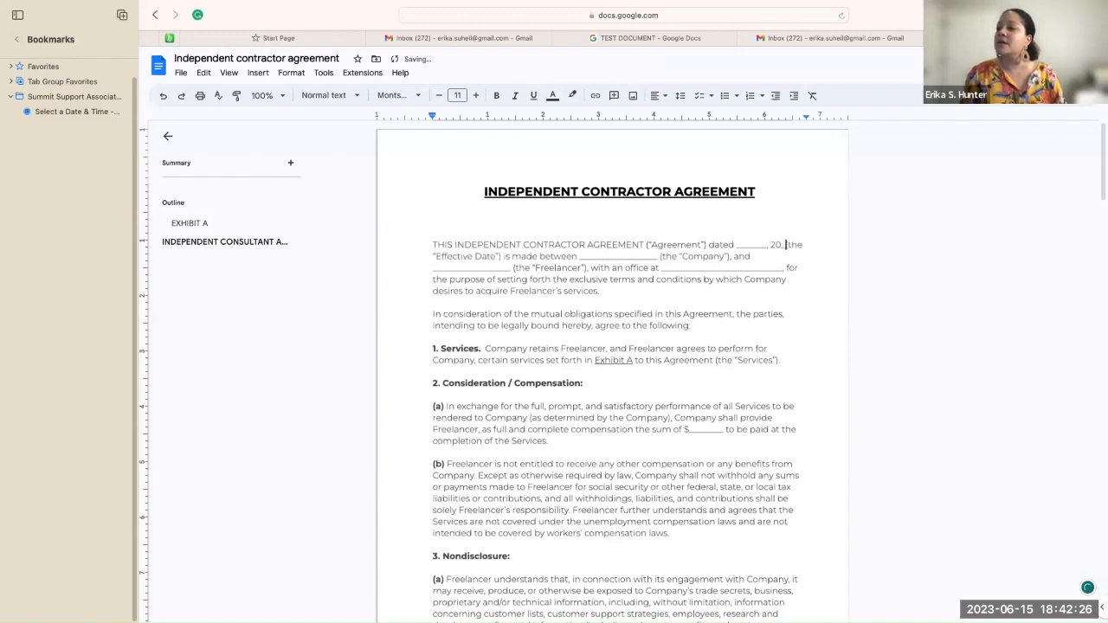
key(BackSpace)
key(BackSpace)
key(BackSpace)
key(BackSpace)
key(BackSpace)
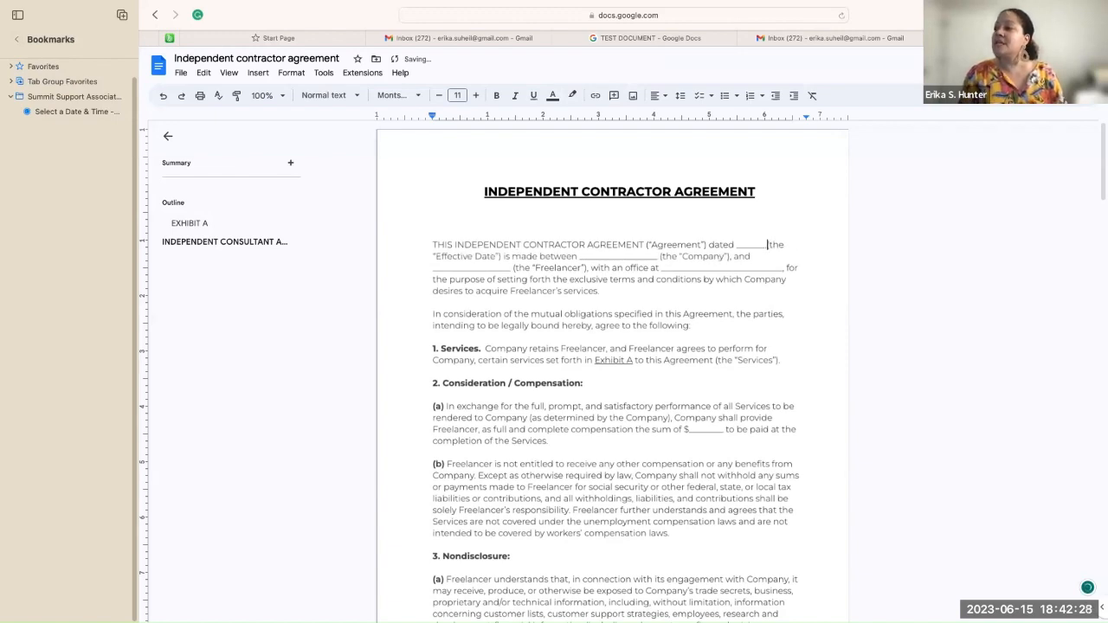
key(BackSpace)
key(BackSpace)
key(BackSpace)
key(BackSpace)
key(BackSpace)
key(BackSpace)
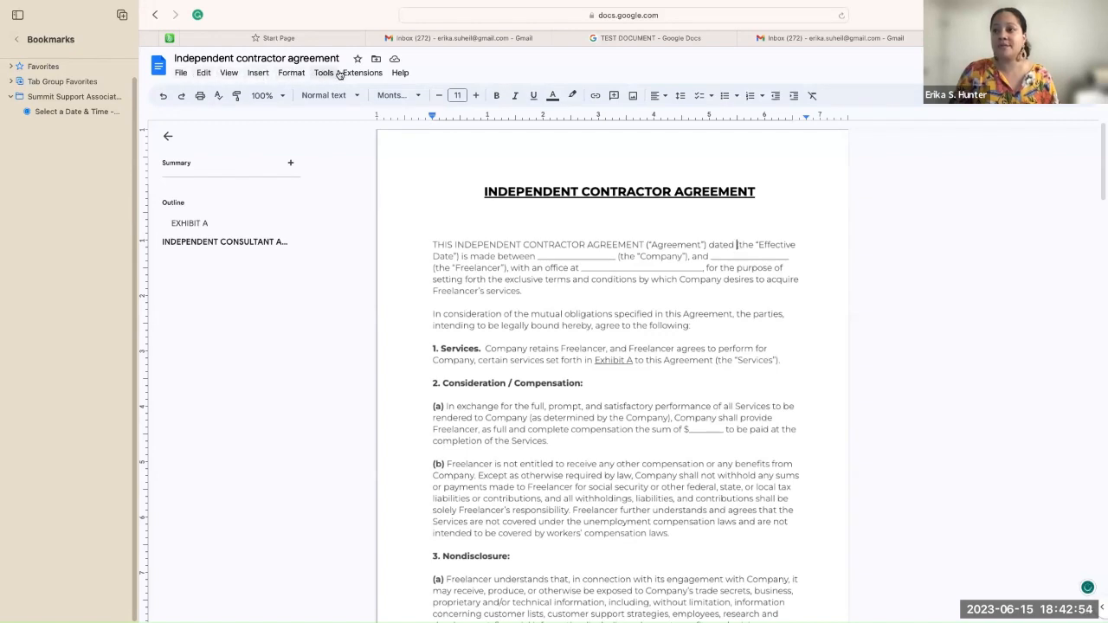
Step: Insert a date smart chip set to June 15, 2023 after 'dated'
click(258, 73)
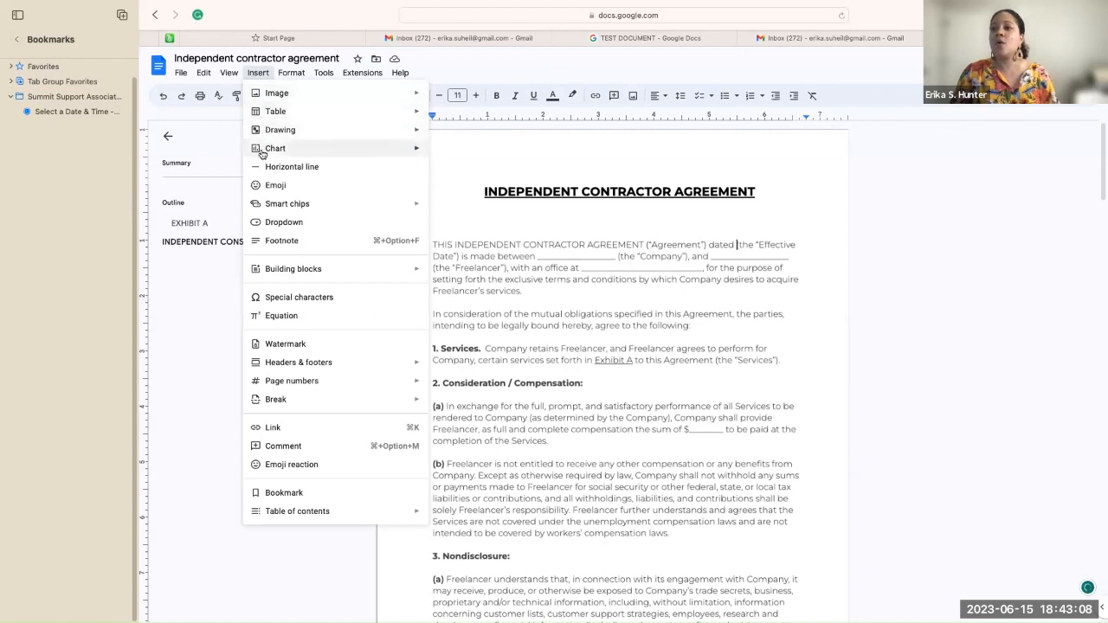
mouse_move(262, 208)
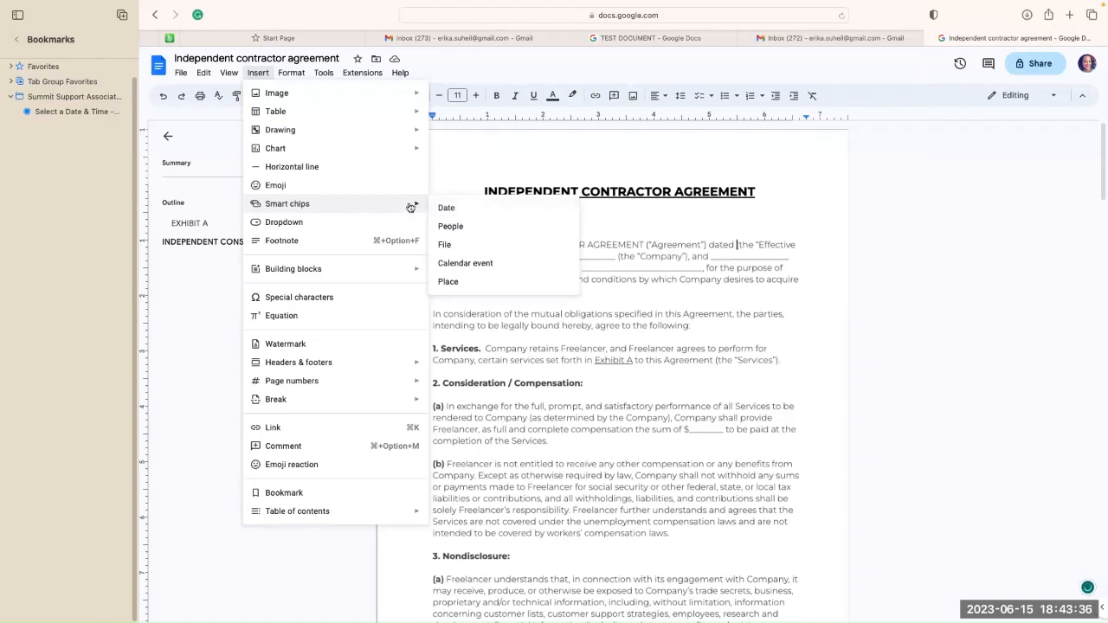
click(460, 210)
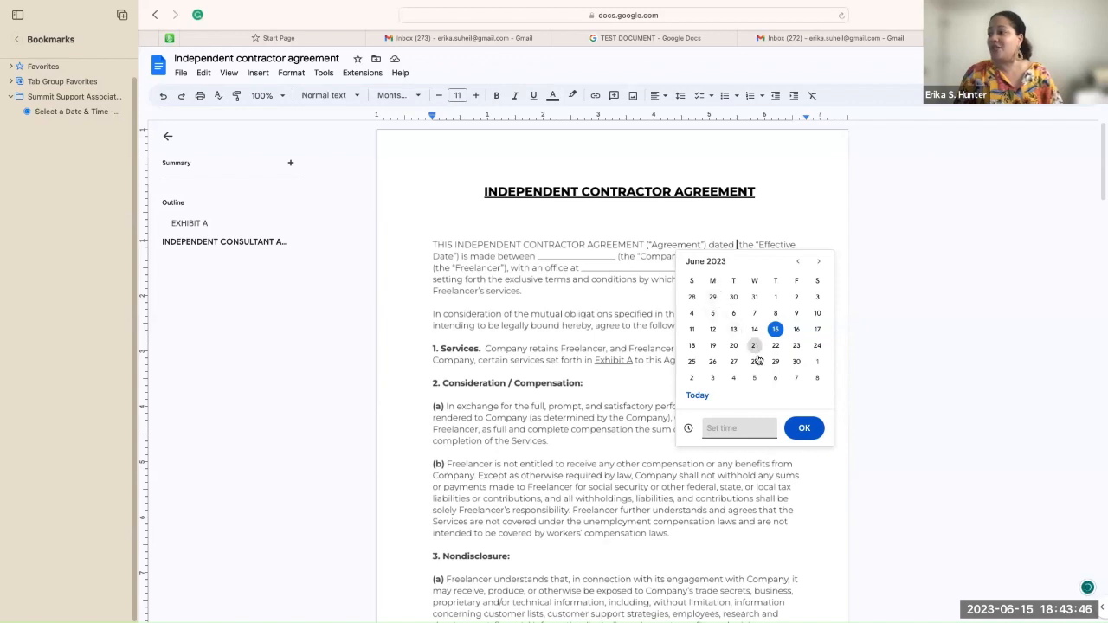
click(804, 430)
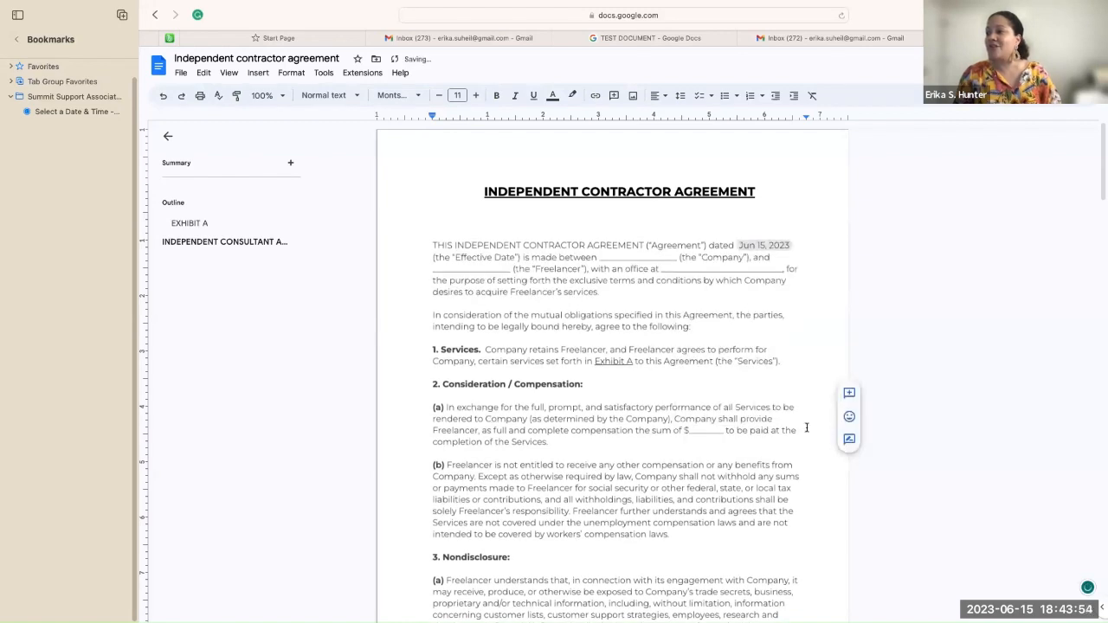
mouse_move(759, 245)
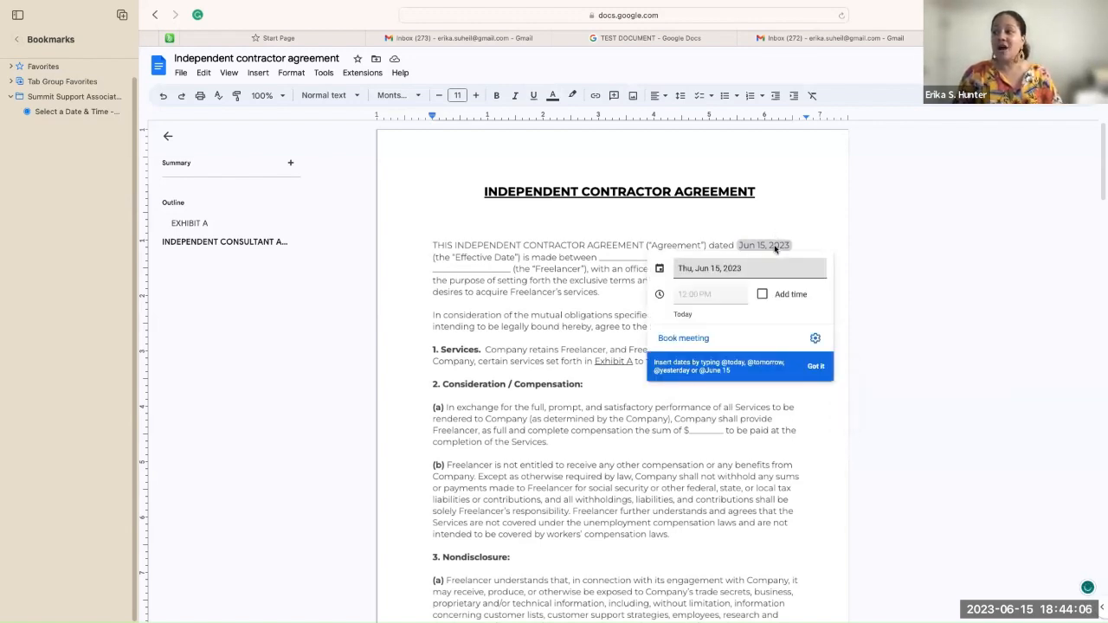
click(774, 269)
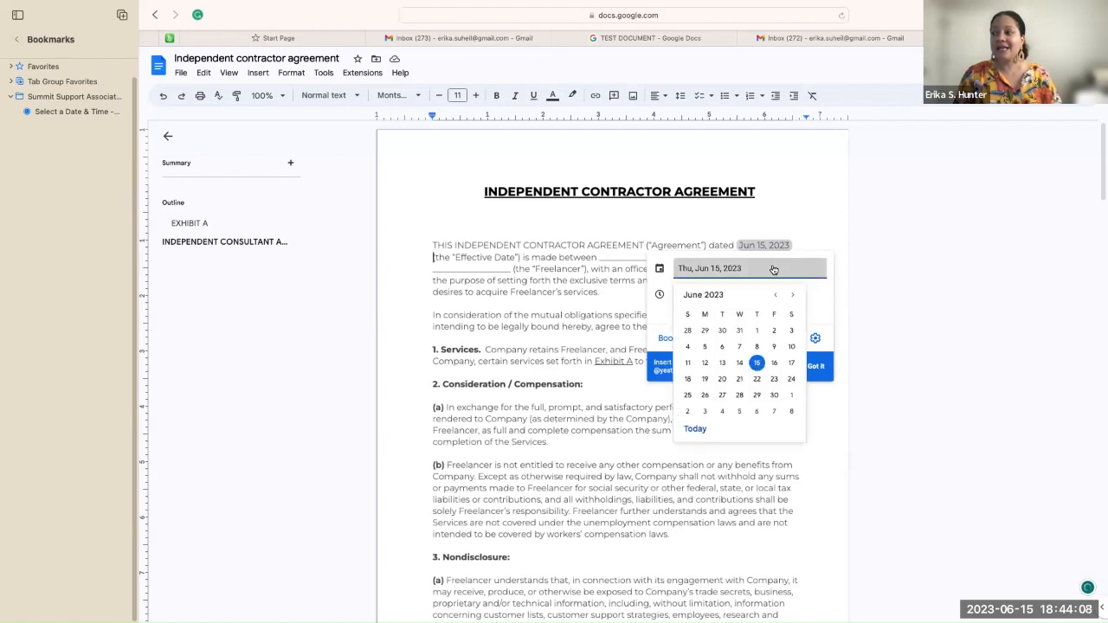
click(789, 202)
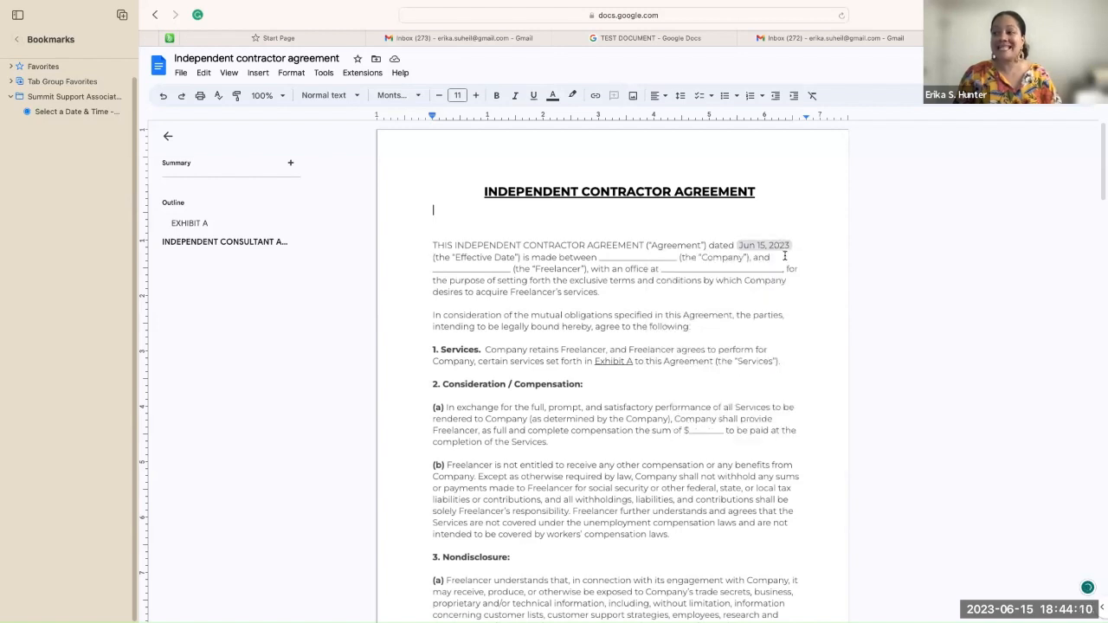
mouse_move(781, 248)
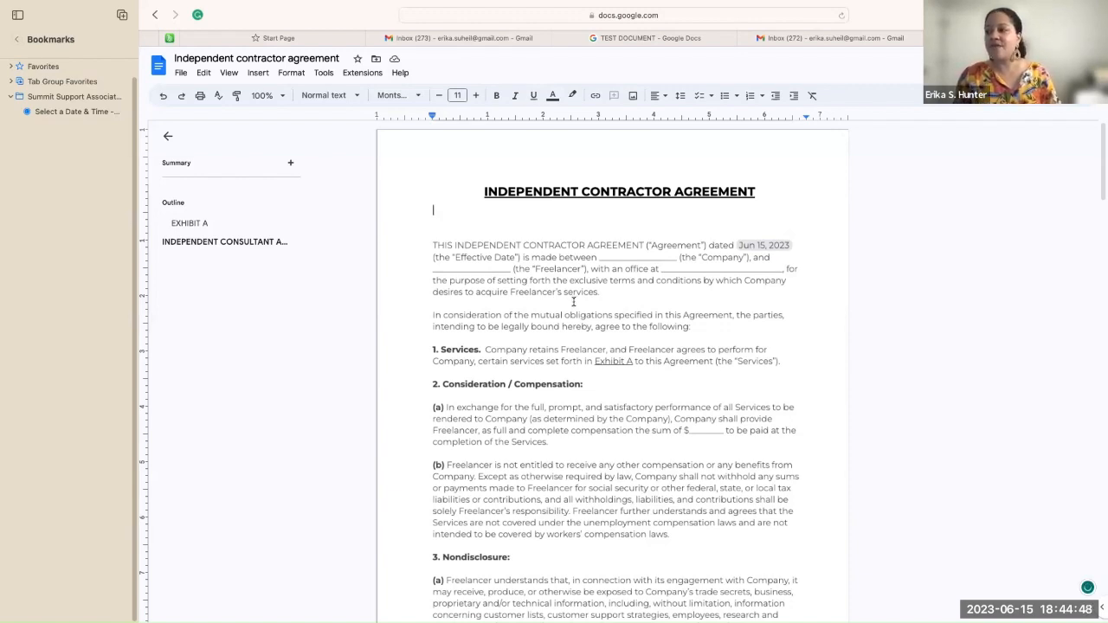
Step: Delete the underscore blank before (the "Company") and start a new custom dropdown there
click(680, 257)
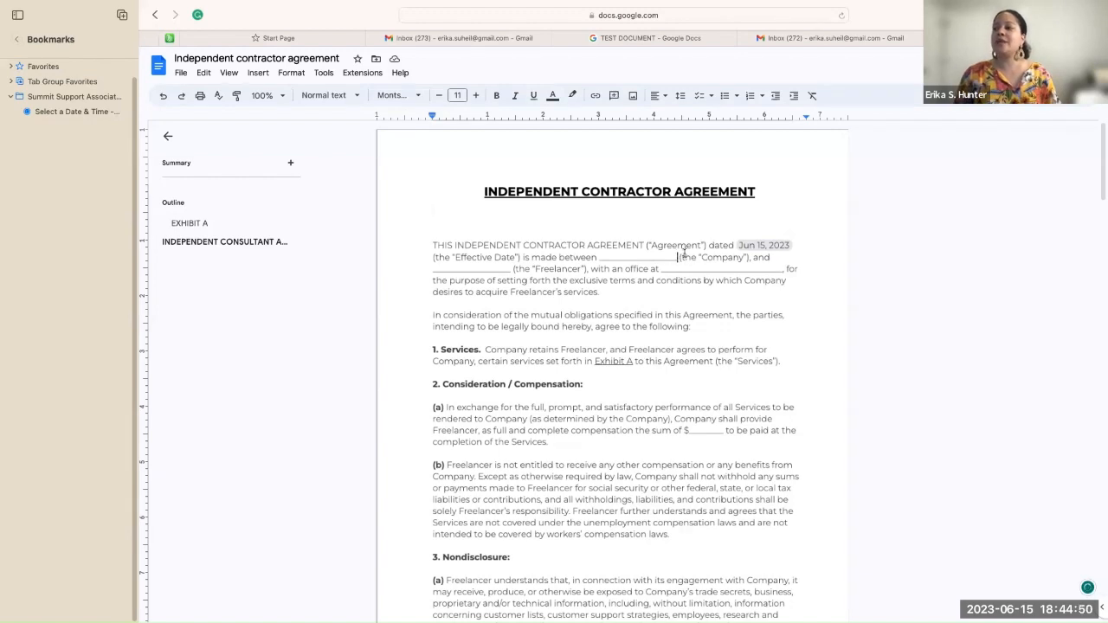
key(BackSpace)
key(BackSpace)
key(BackSpace)
key(BackSpace)
key(BackSpace)
key(BackSpace)
key(BackSpace)
key(BackSpace)
key(BackSpace)
key(BackSpace)
key(BackSpace)
key(BackSpace)
key(BackSpace)
key(BackSpace)
key(BackSpace)
key(BackSpace)
key(BackSpace)
key(BackSpace)
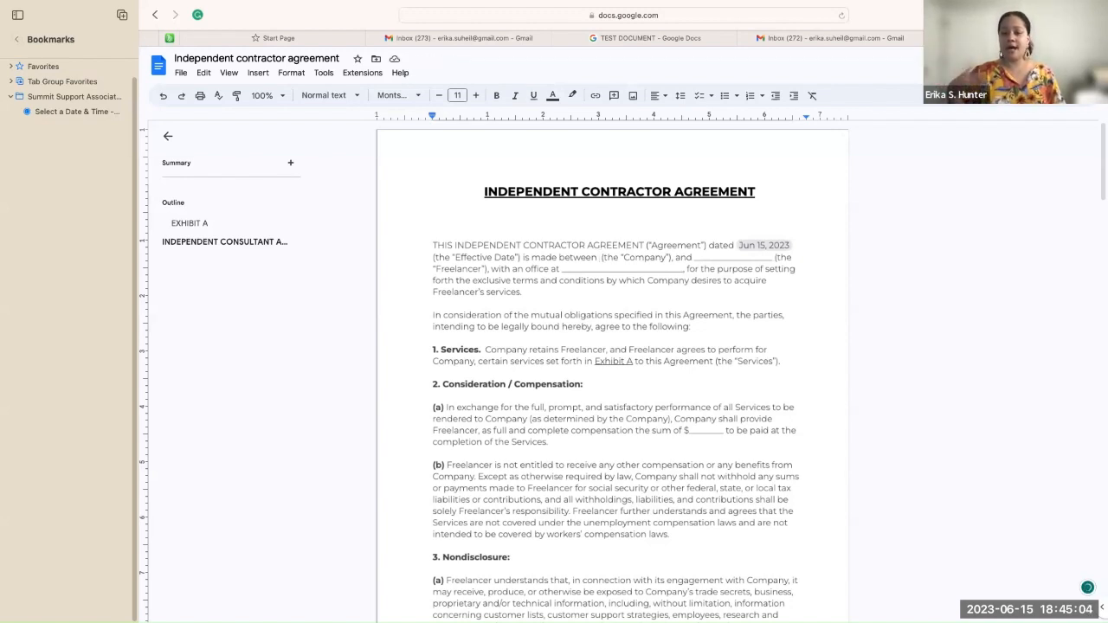
click(259, 74)
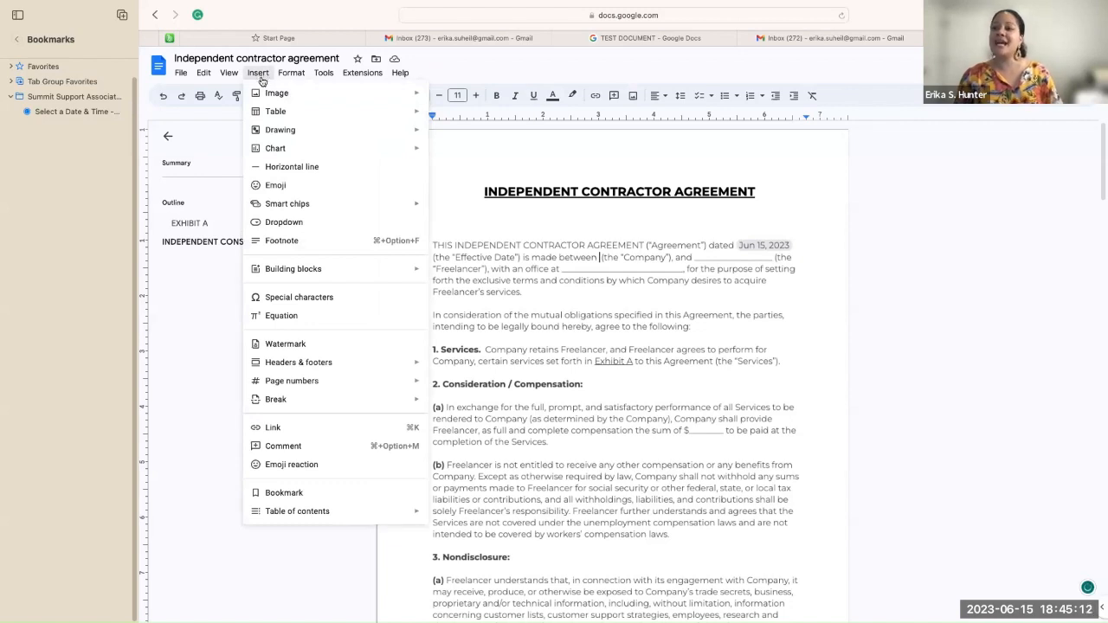
click(272, 222)
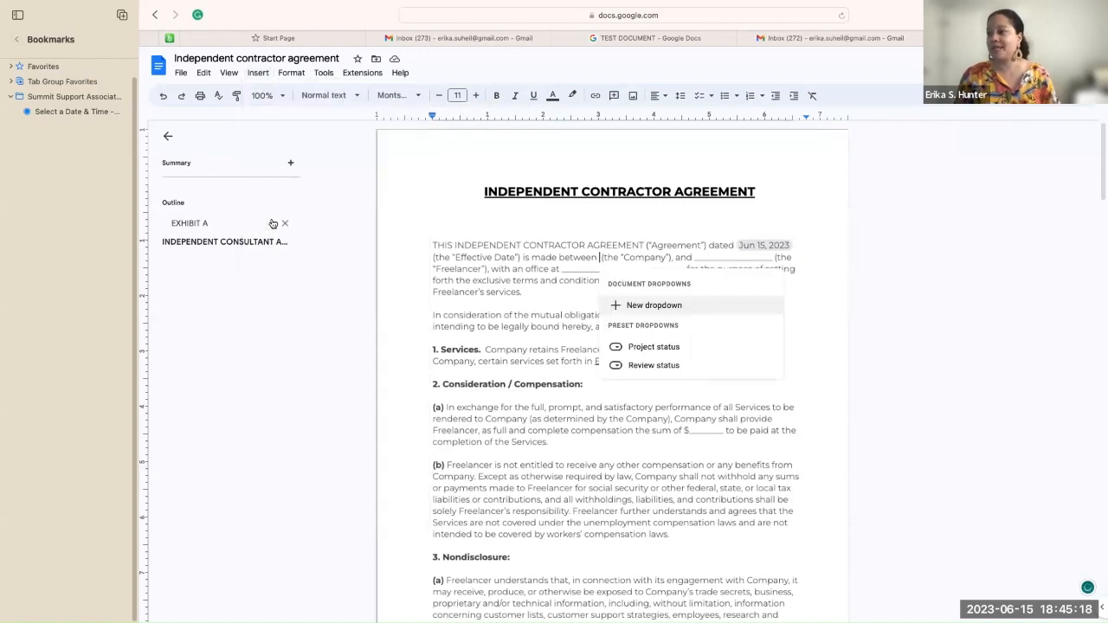
click(616, 306)
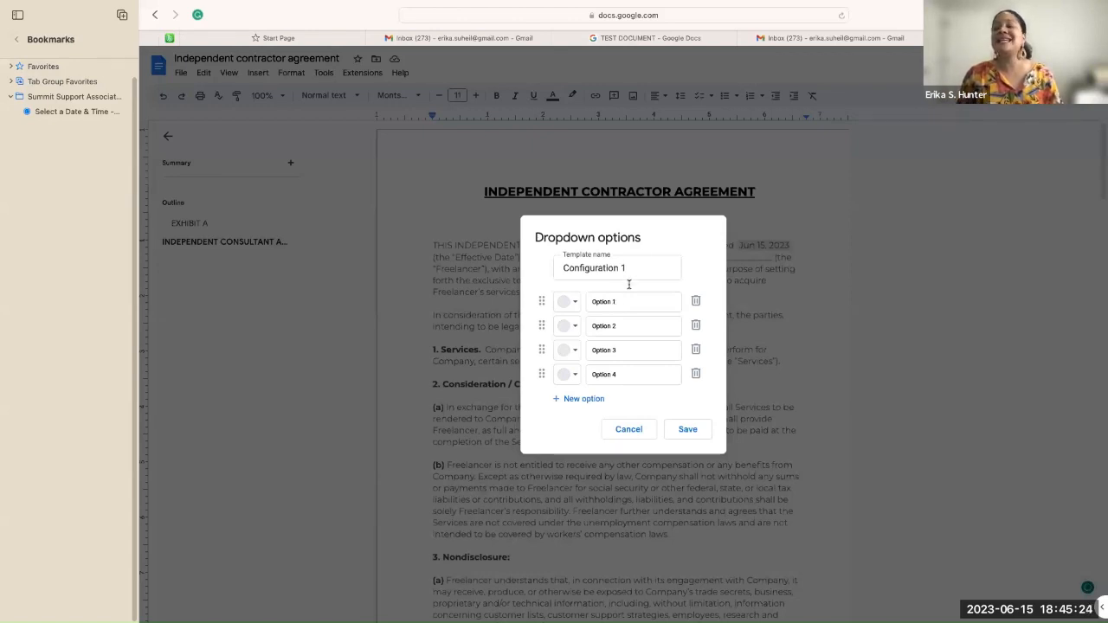
Step: Name the dropdown template 'Company' with options Mission Africa and Mother Africa
click(642, 271)
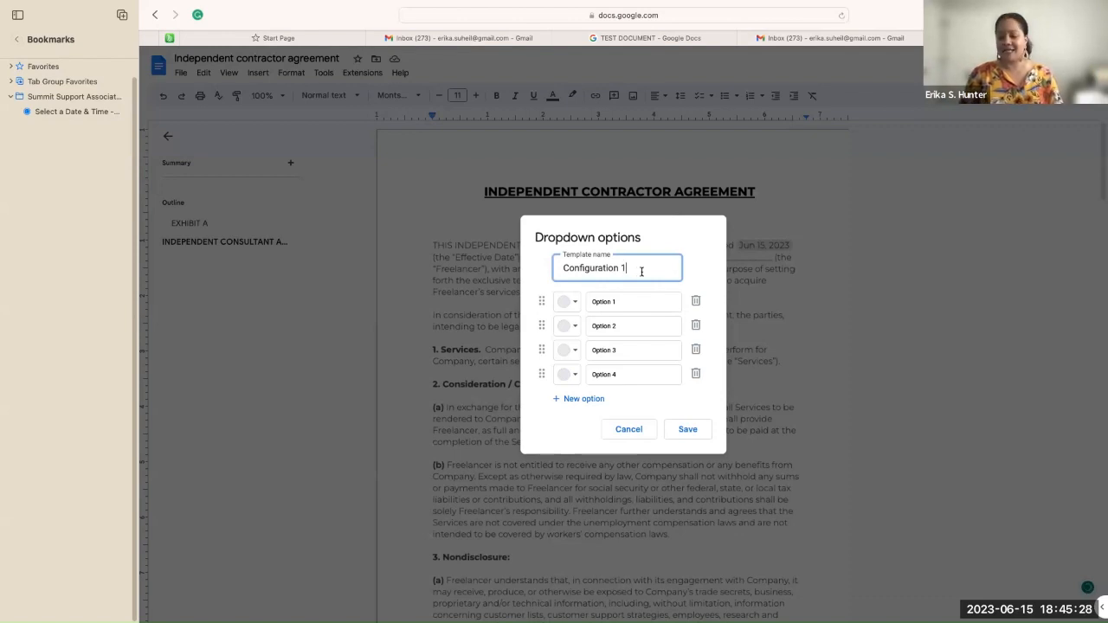
key(BackSpace)
key(BackSpace)
key(BackSpace)
key(BackSpace)
key(BackSpace)
key(BackSpace)
key(BackSpace)
key(BackSpace)
key(BackSpace)
key(BackSpace)
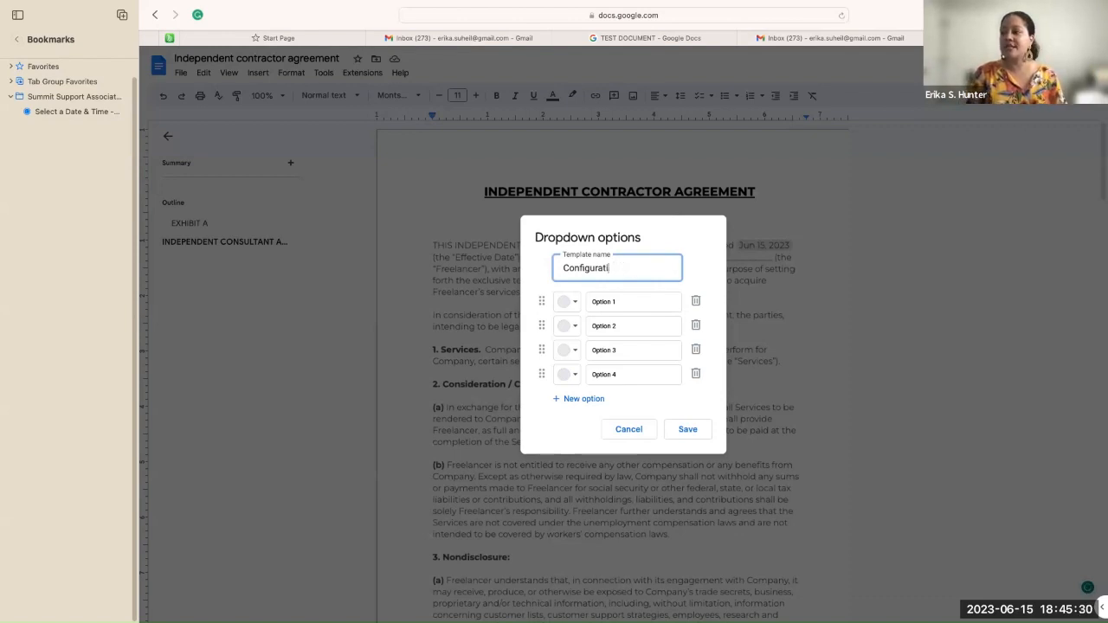
key(BackSpace)
key(BackSpace)
key(BackSpace)
key(BackSpace)
key(BackSpace)
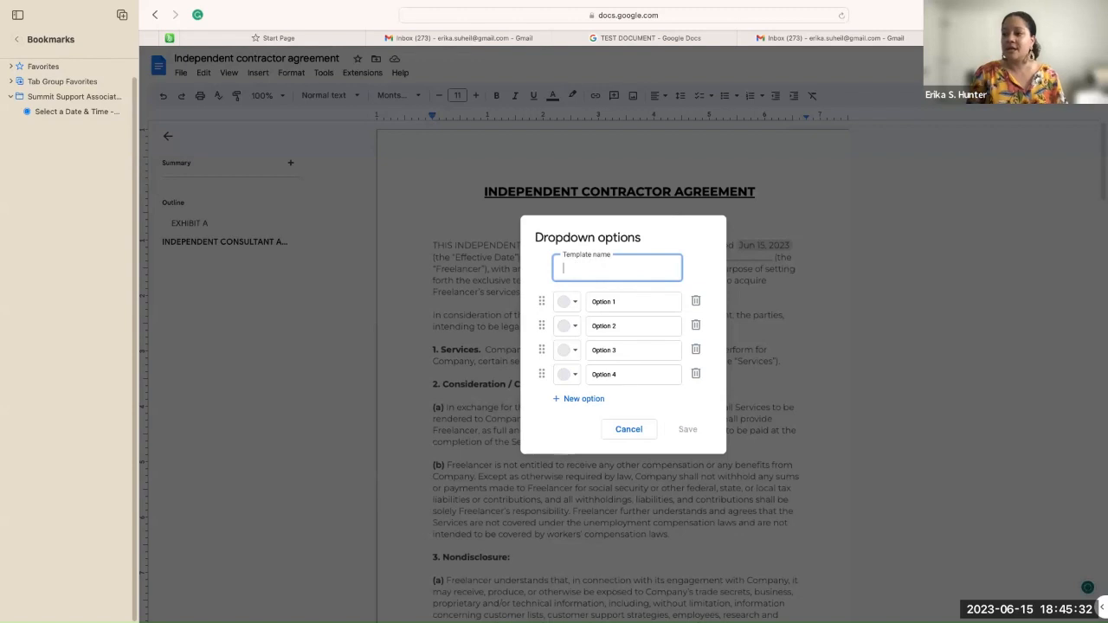
text(Company)
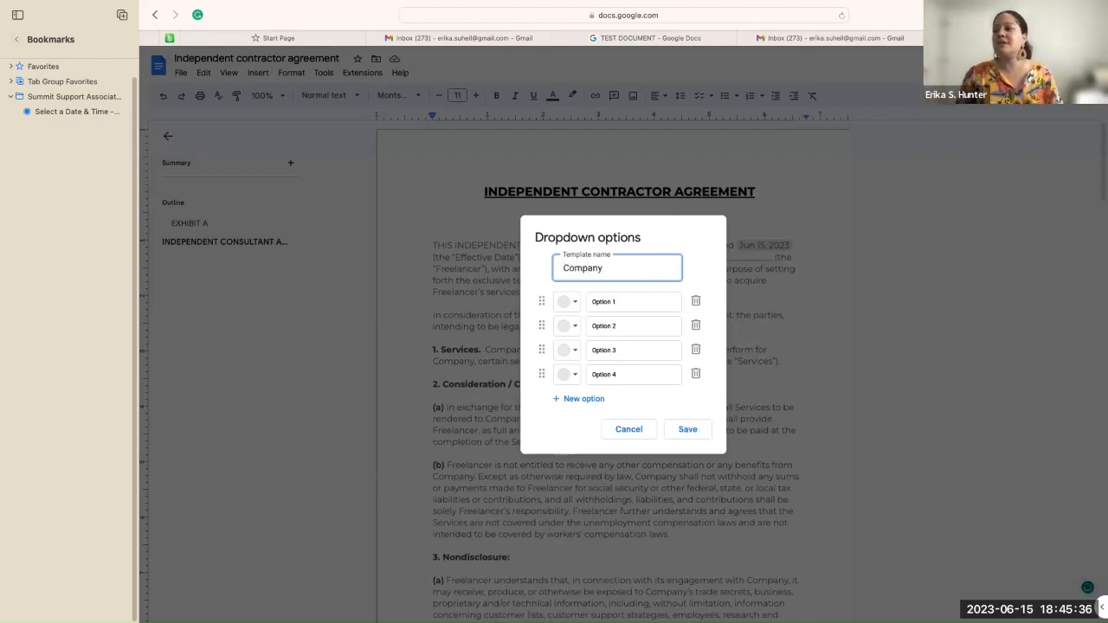
click(634, 300)
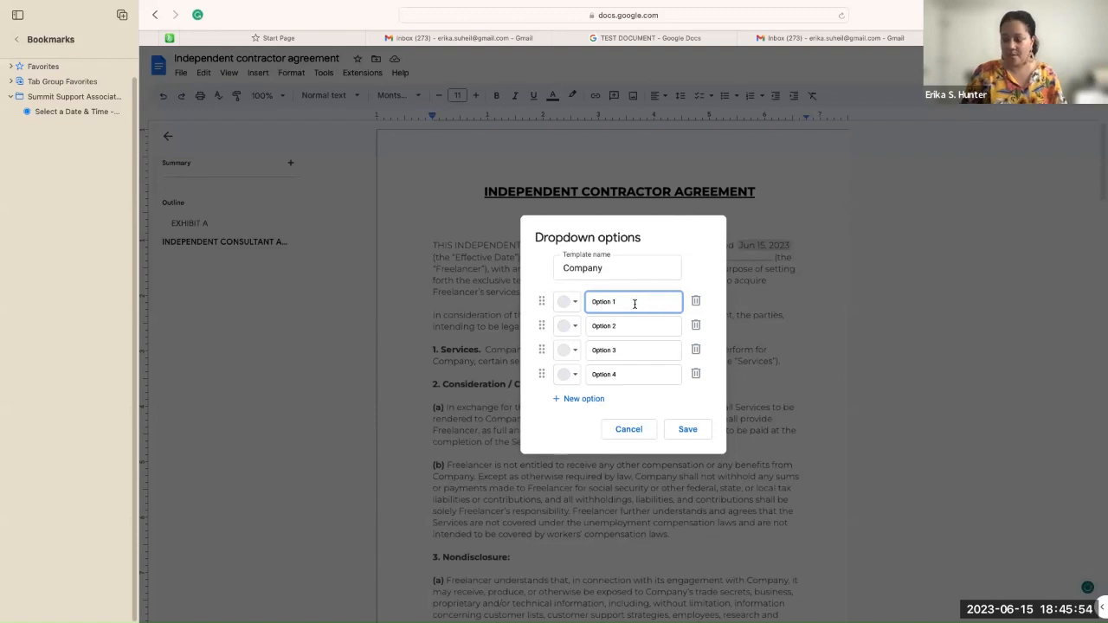
key(BackSpace)
key(BackSpace)
key(BackSpace)
key(BackSpace)
key(BackSpace)
key(BackSpace)
key(BackSpace)
key(BackSpace)
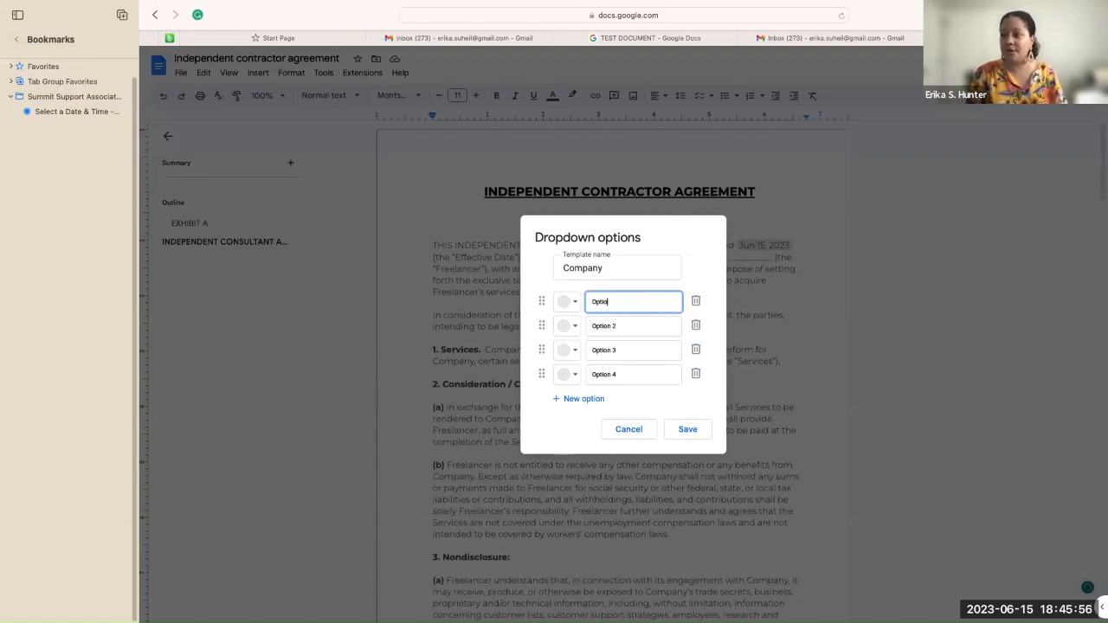
text(Mis)
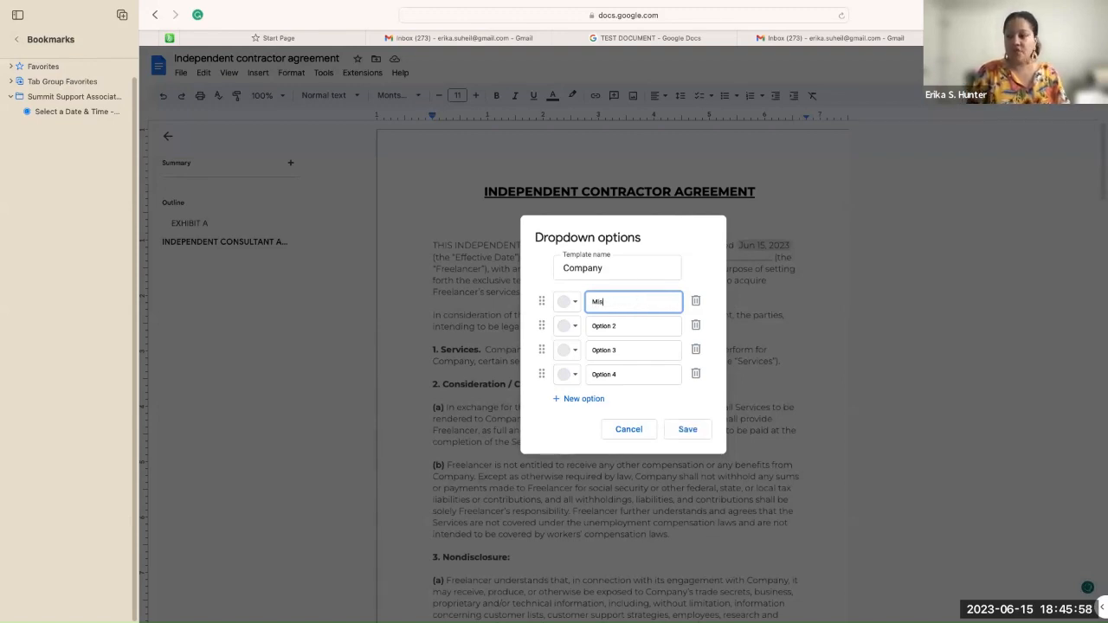
text(sion Africa)
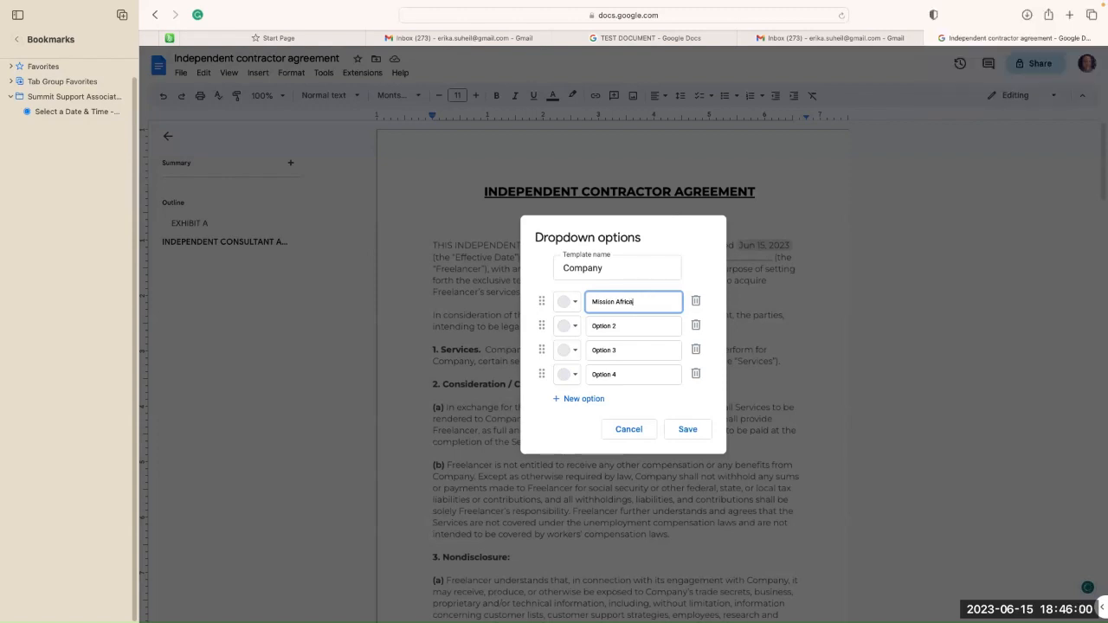
click(638, 329)
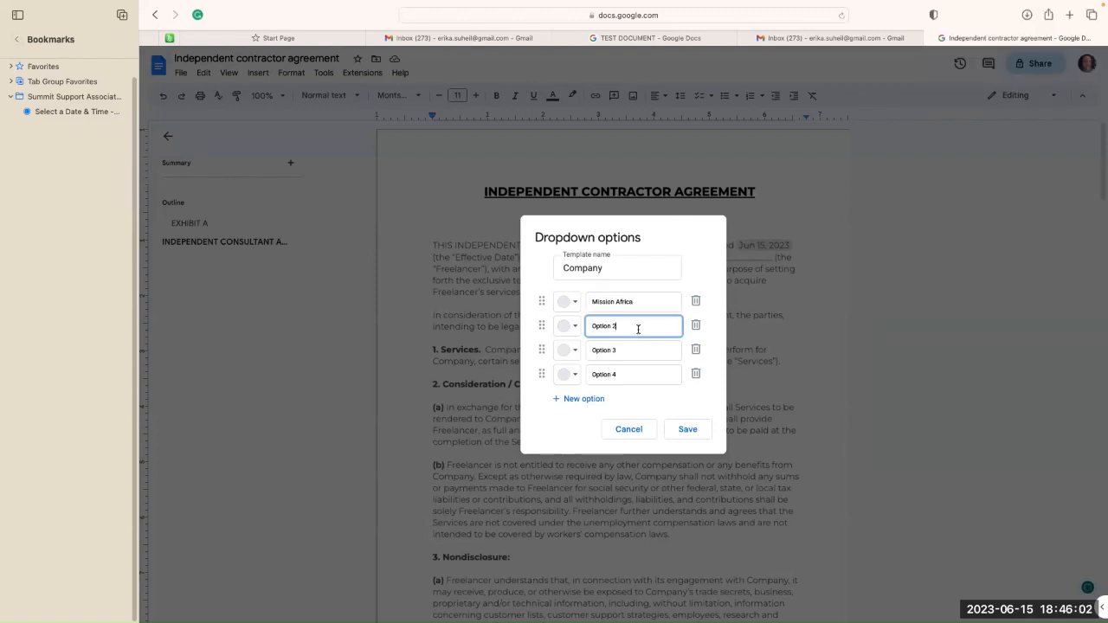
key(BackSpace)
key(BackSpace)
key(BackSpace)
key(BackSpace)
key(BackSpace)
key(BackSpace)
key(BackSpace)
key(BackSpace)
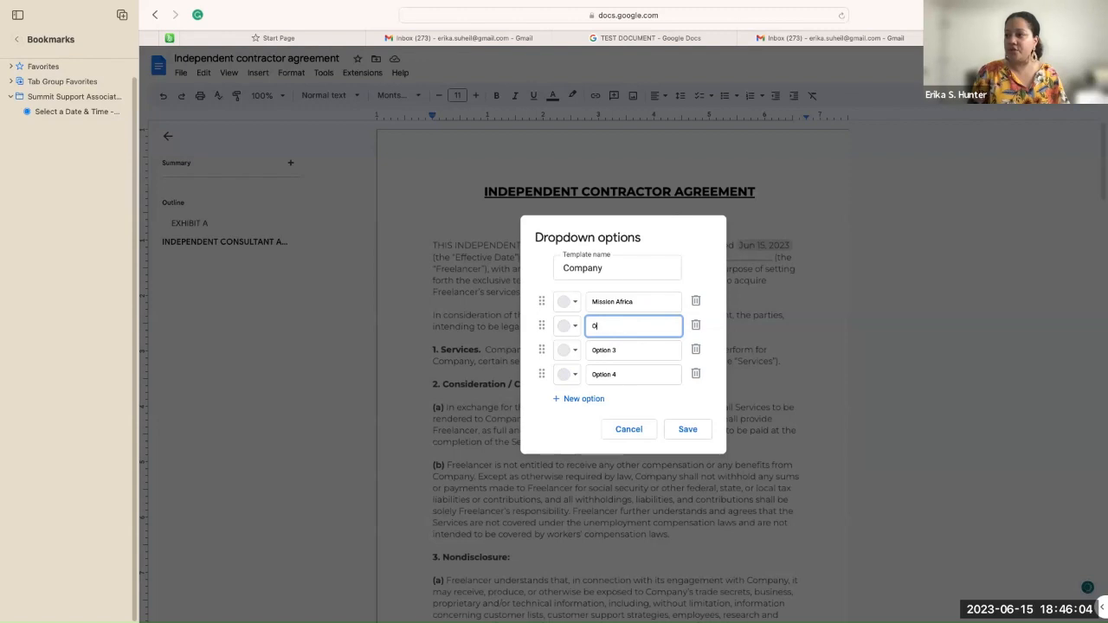
text(Mother A)
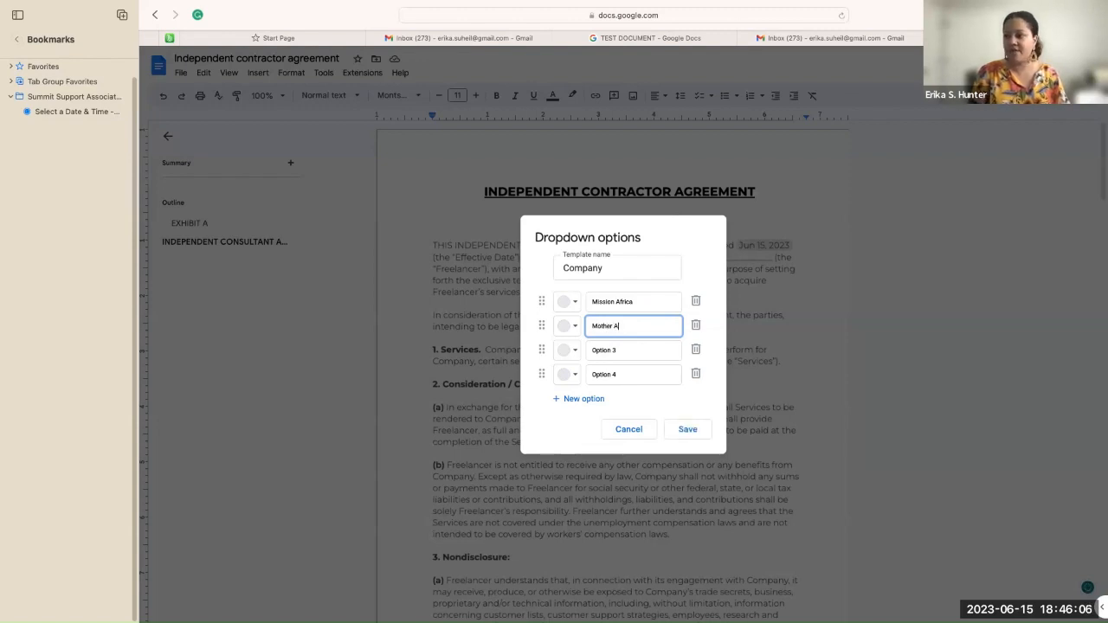
text(frica)
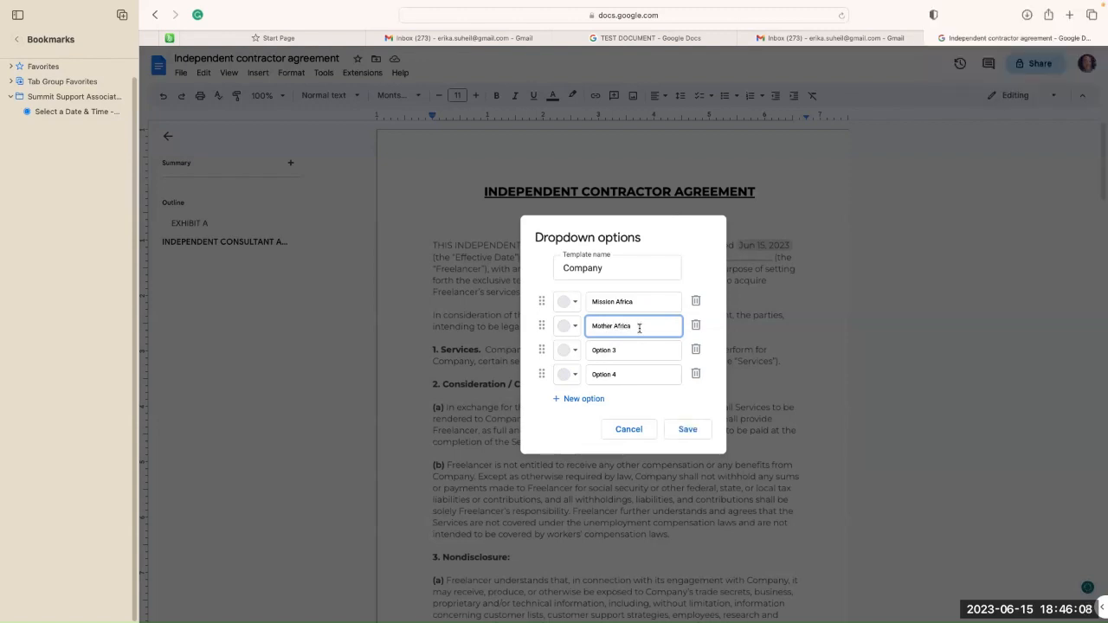
Step: Add the options Congolese Integration Network and Wings of Hope
click(638, 344)
key(BackSpace)
key(BackSpace)
key(BackSpace)
key(BackSpace)
key(BackSpace)
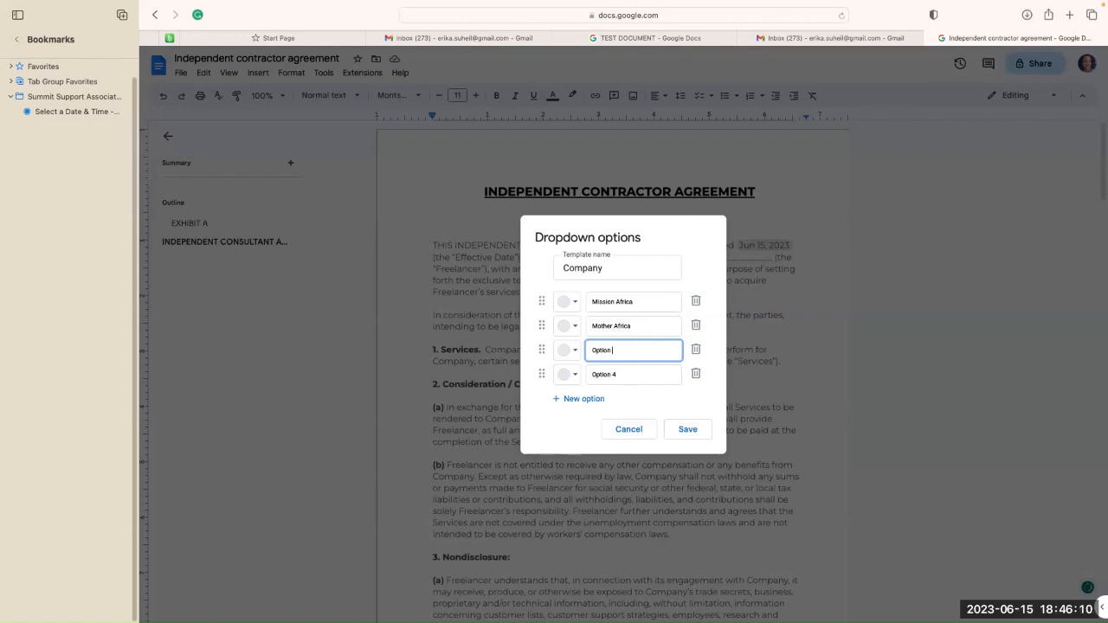
key(BackSpace)
key(BackSpace)
key(BackSpace)
text(Congolese Intregration Network)
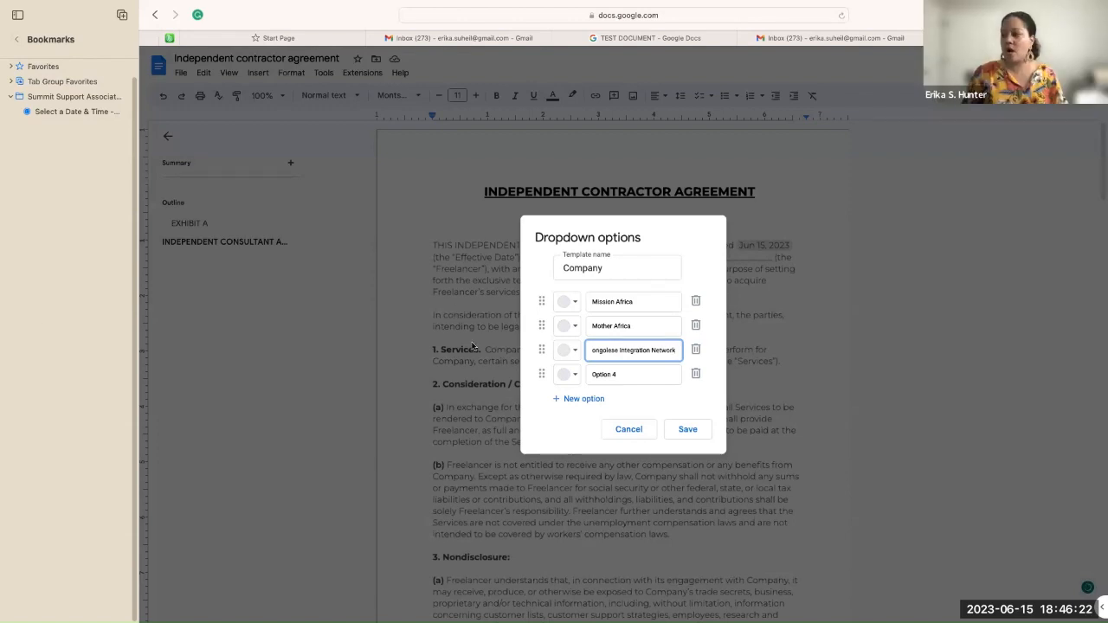
click(630, 374)
key(BackSpace)
key(BackSpace)
key(BackSpace)
key(BackSpace)
key(BackSpace)
key(BackSpace)
key(BackSpace)
key(BackSpace)
text(Wing of Hope)
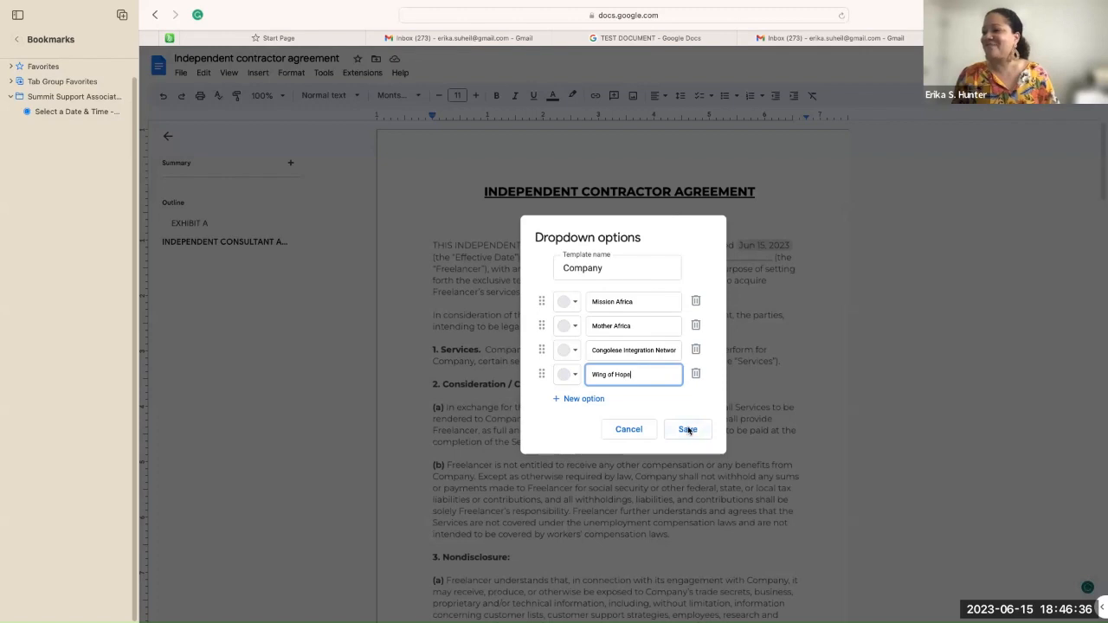
click(604, 374)
text(s)
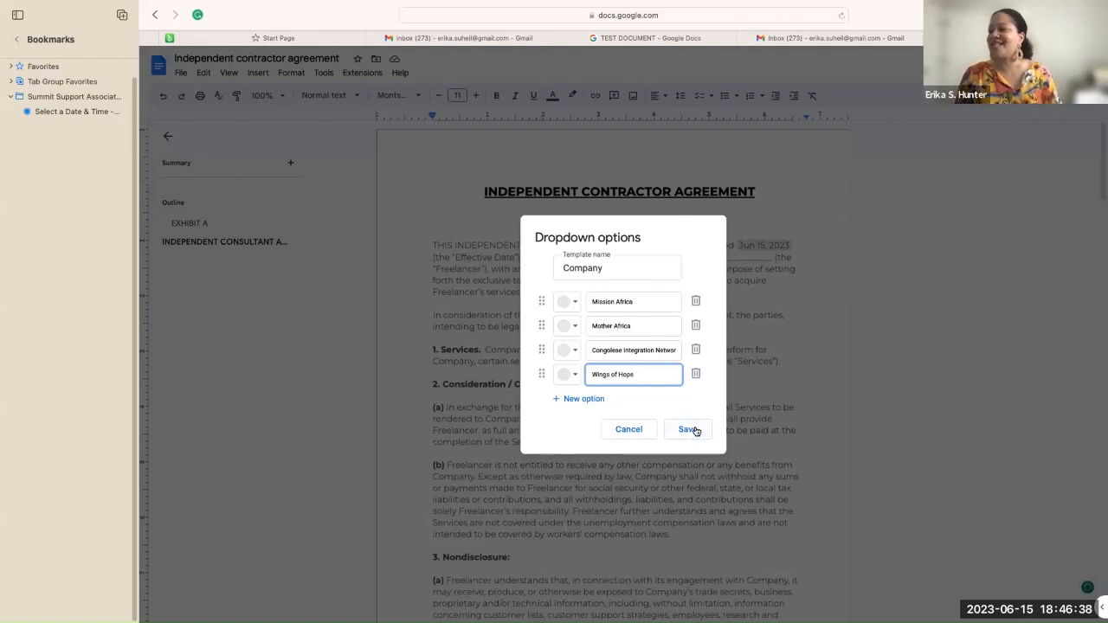
Step: Save the Company dropdown, cycle its chip through all four organisations, and settle on Mission Africa
click(687, 430)
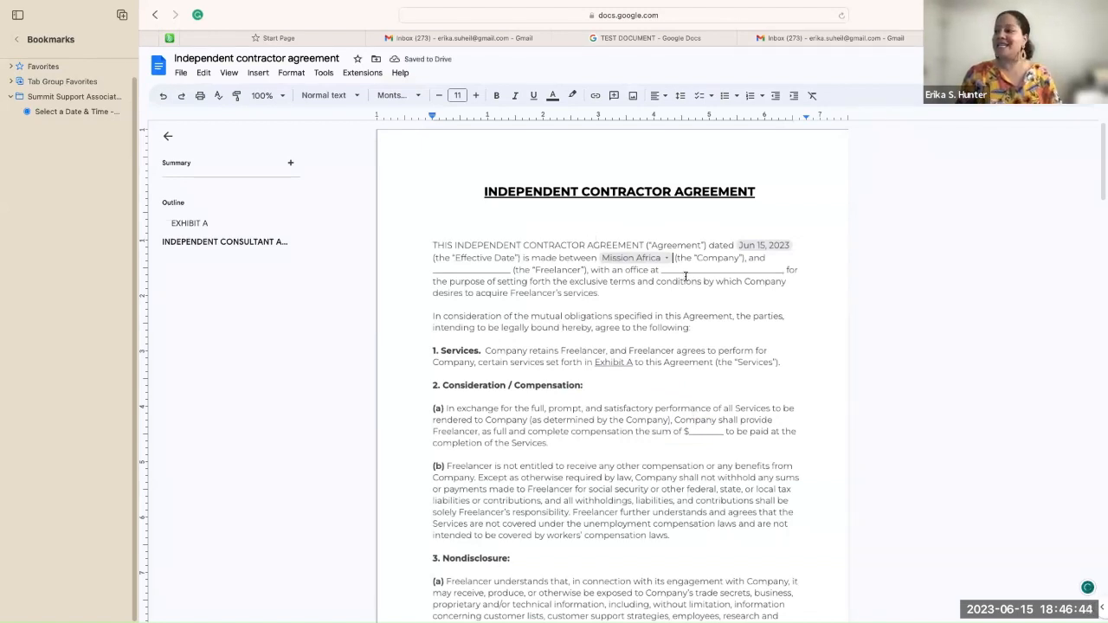
click(666, 258)
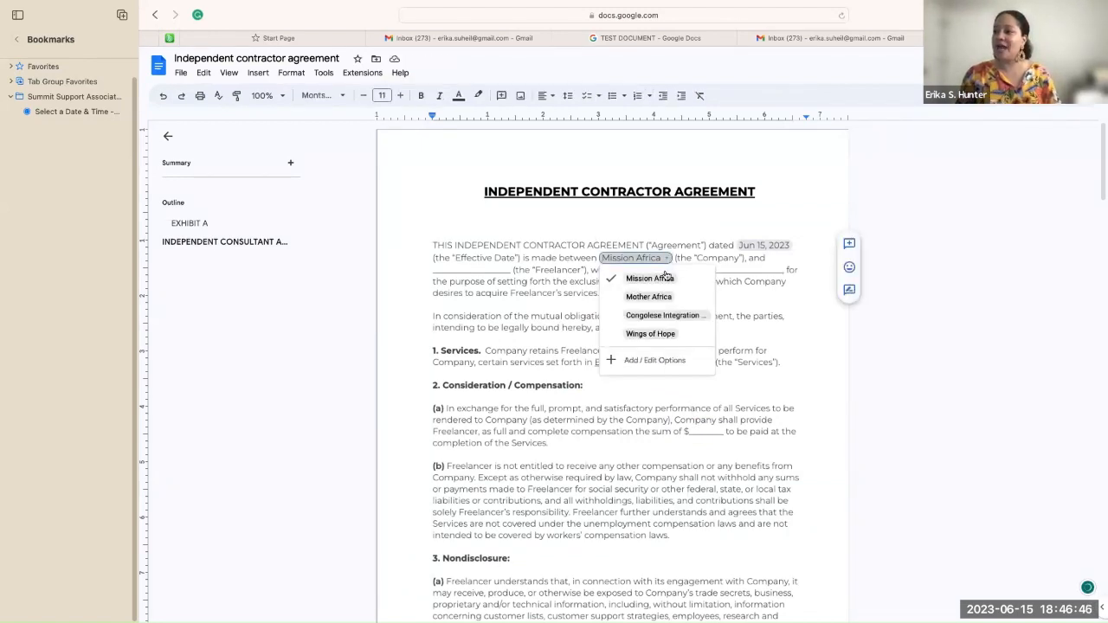
click(664, 297)
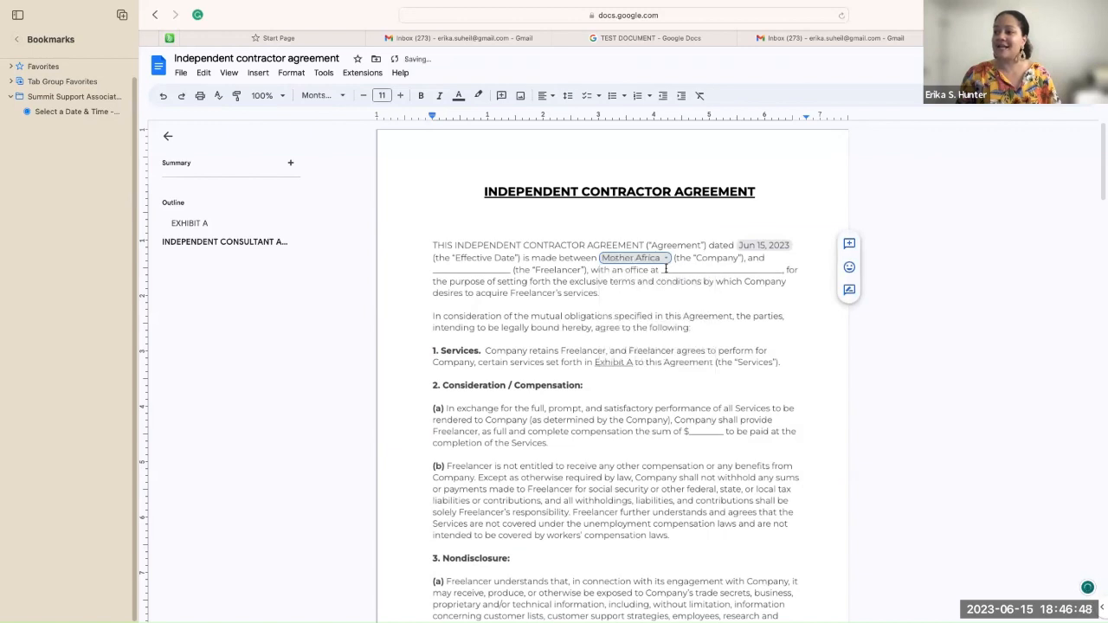
click(667, 261)
click(669, 317)
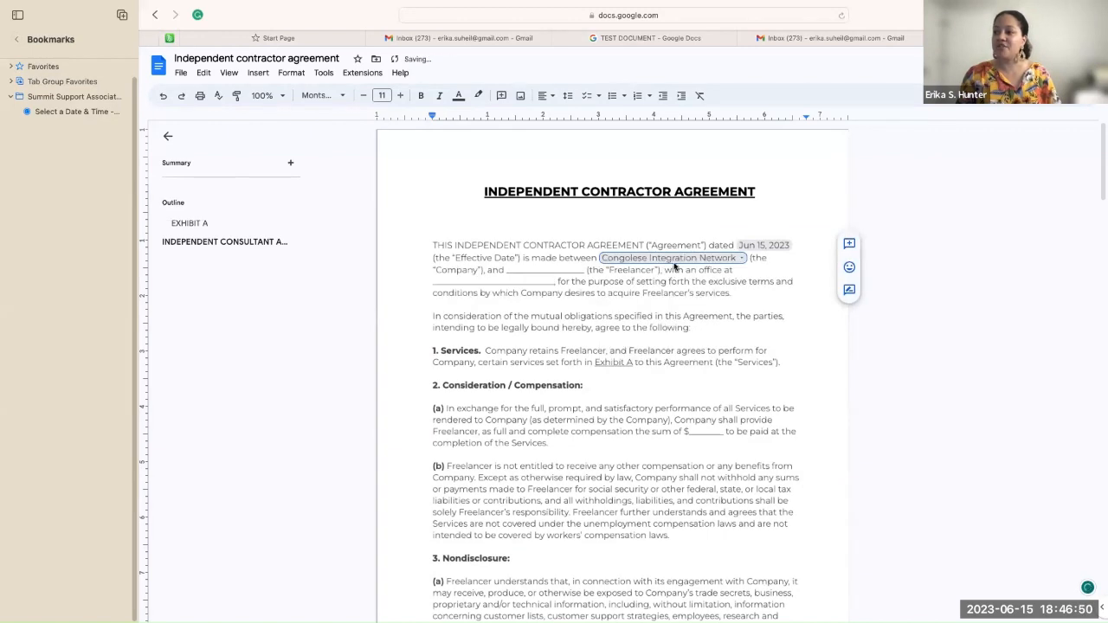
click(742, 259)
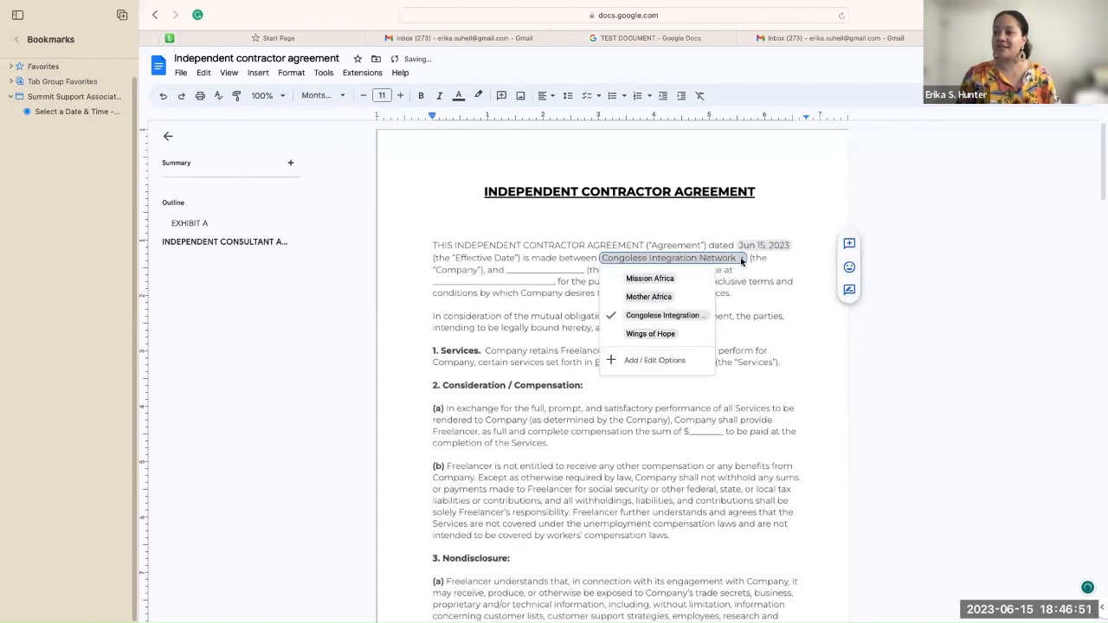
click(656, 335)
click(670, 257)
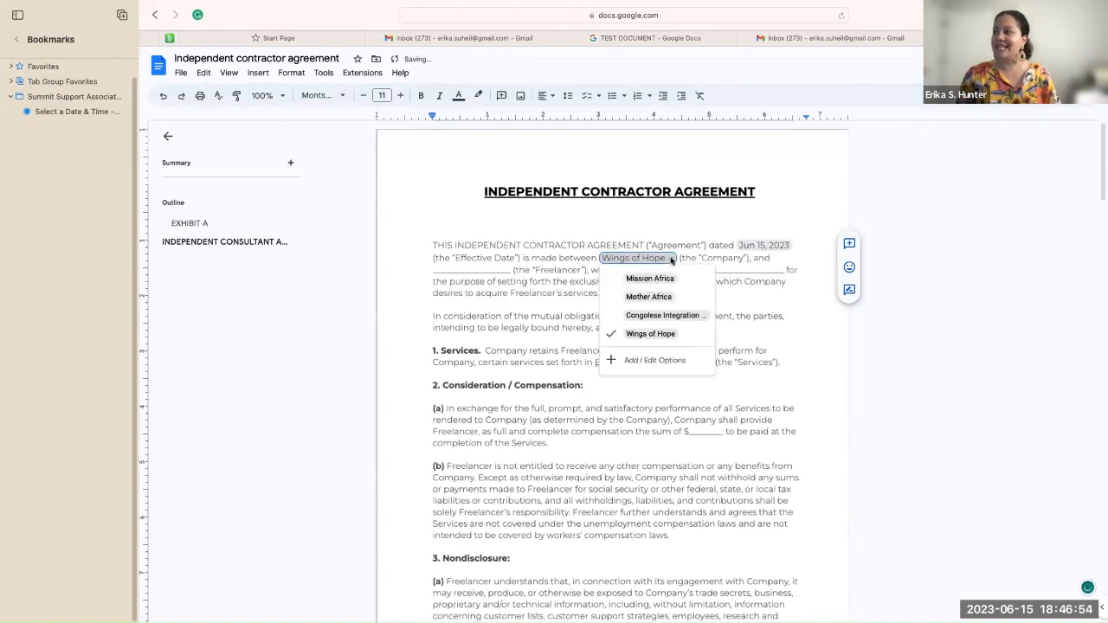
click(668, 280)
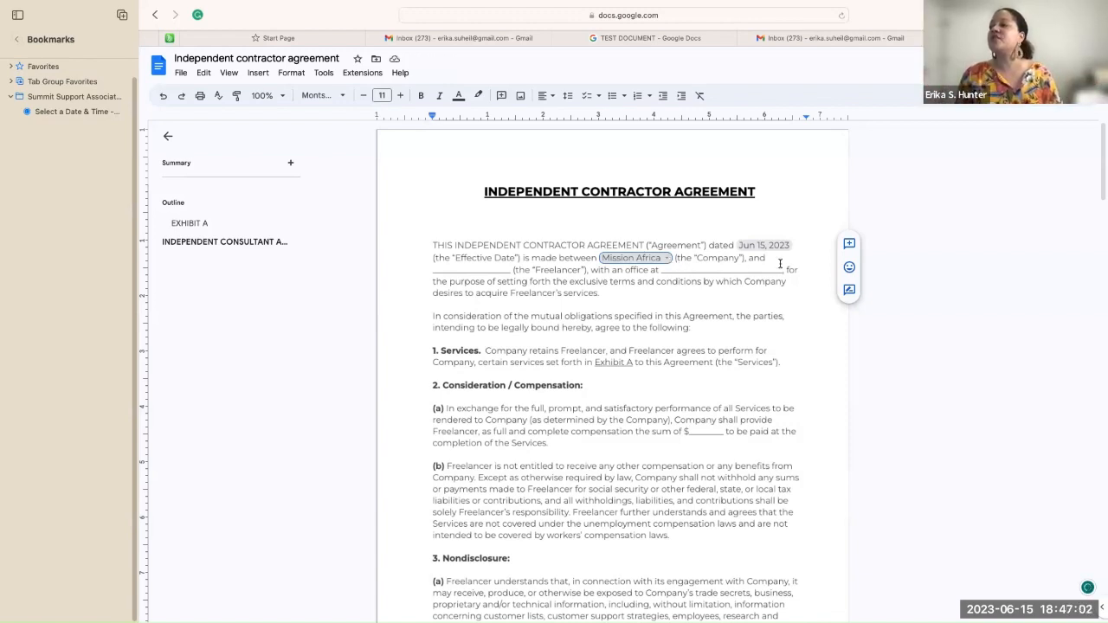
click(483, 272)
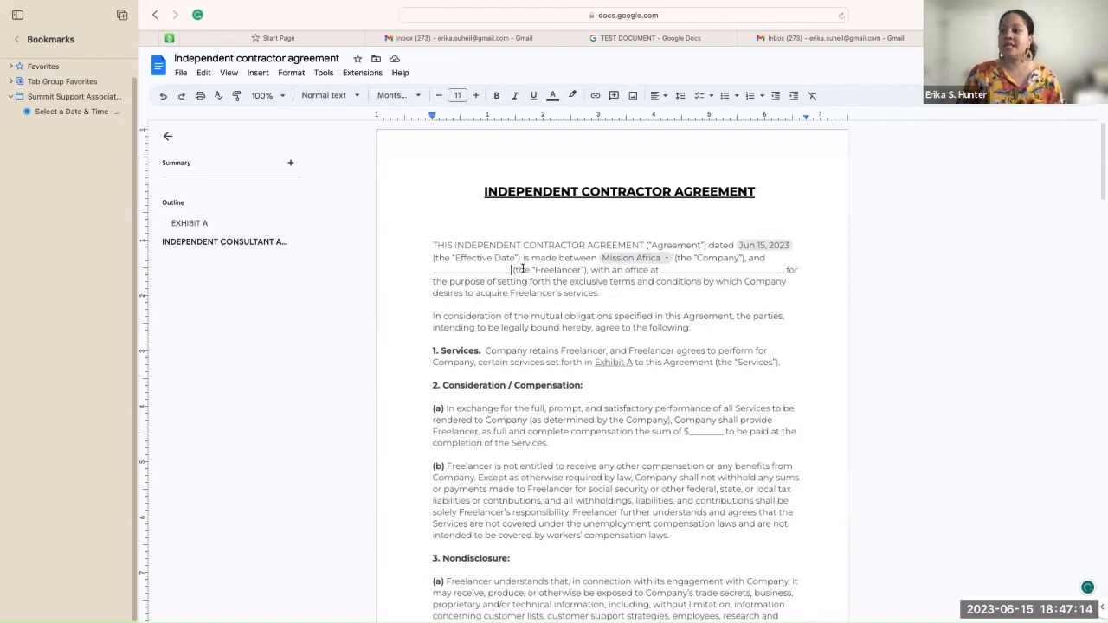
Step: Select and delete the underscore line before (the "Freelancer")
double_click(511, 270)
drag(512, 270, 431, 270)
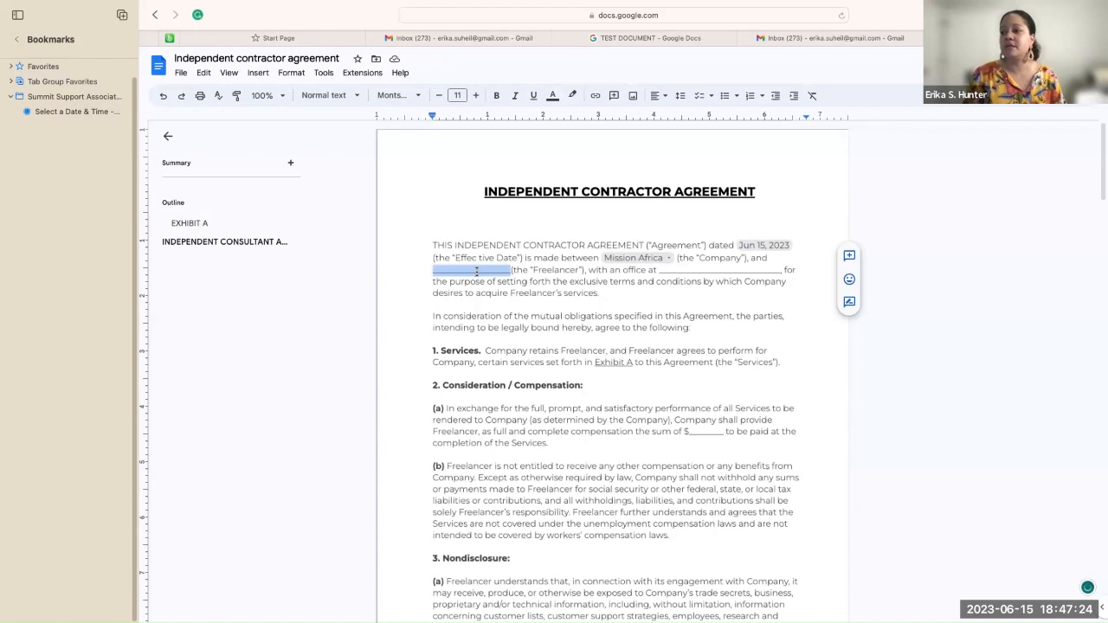
key(BackSpace)
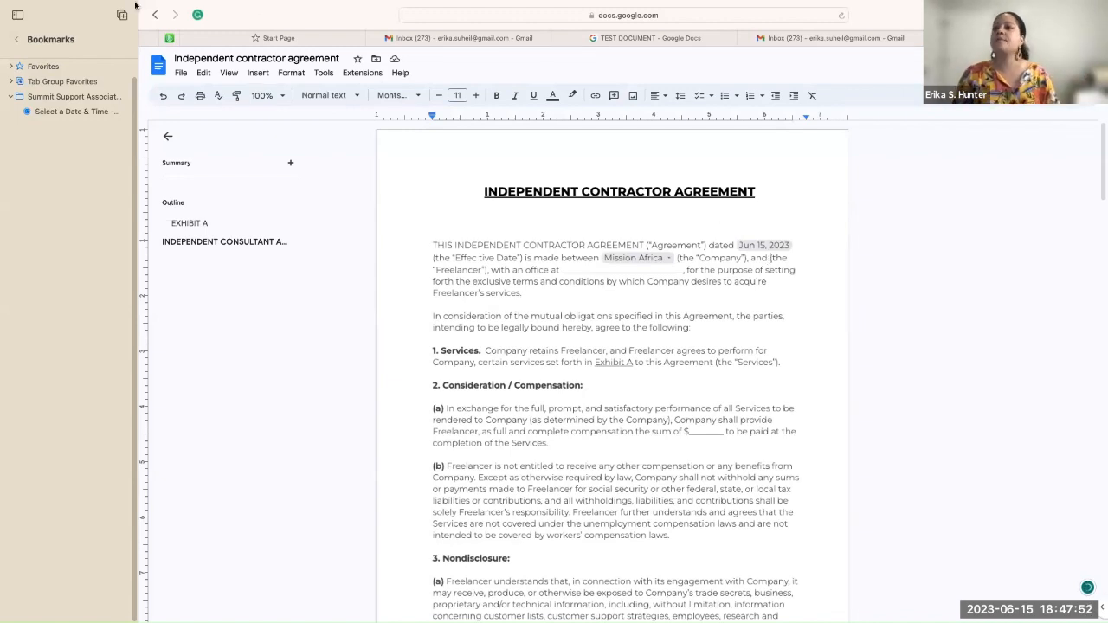
Step: Start a new custom dropdown at the Freelancer spot and begin editing its template name
click(259, 72)
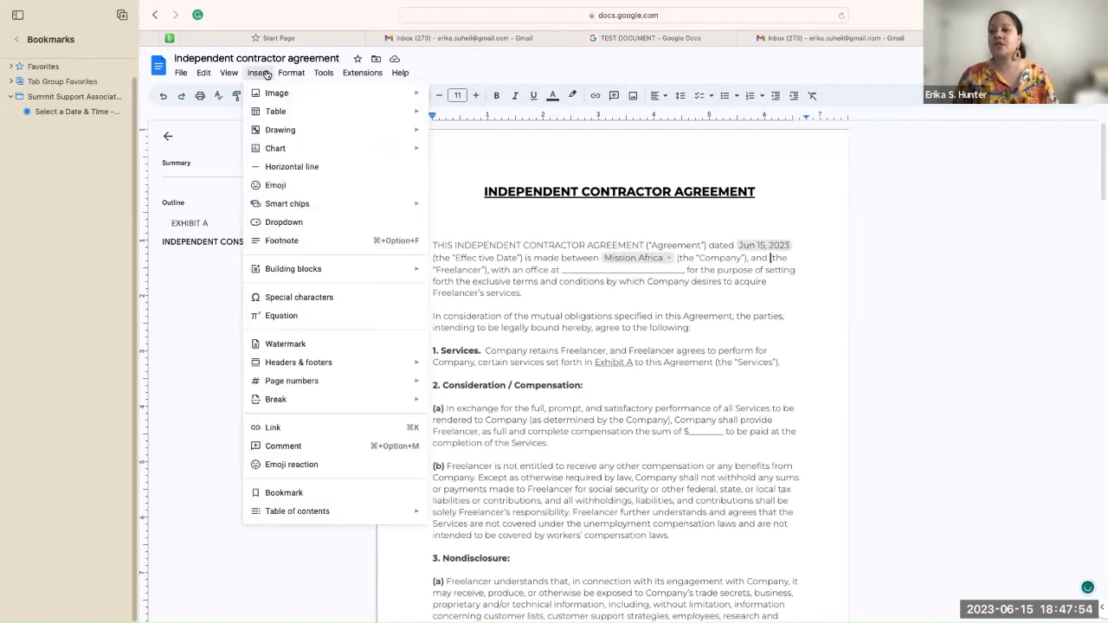
click(278, 223)
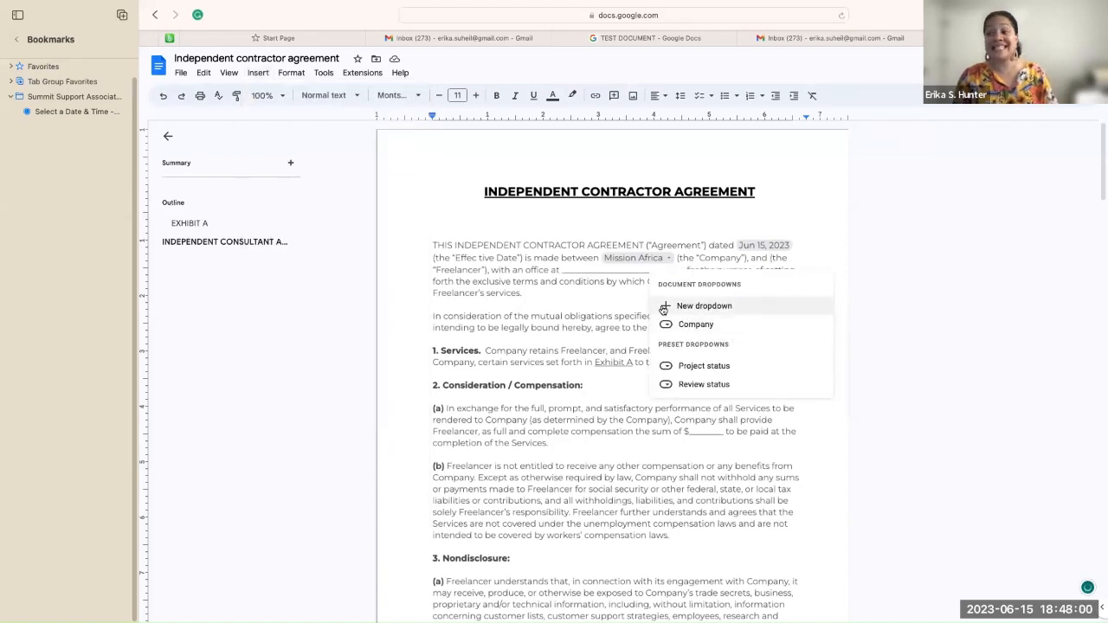
mouse_move(665, 332)
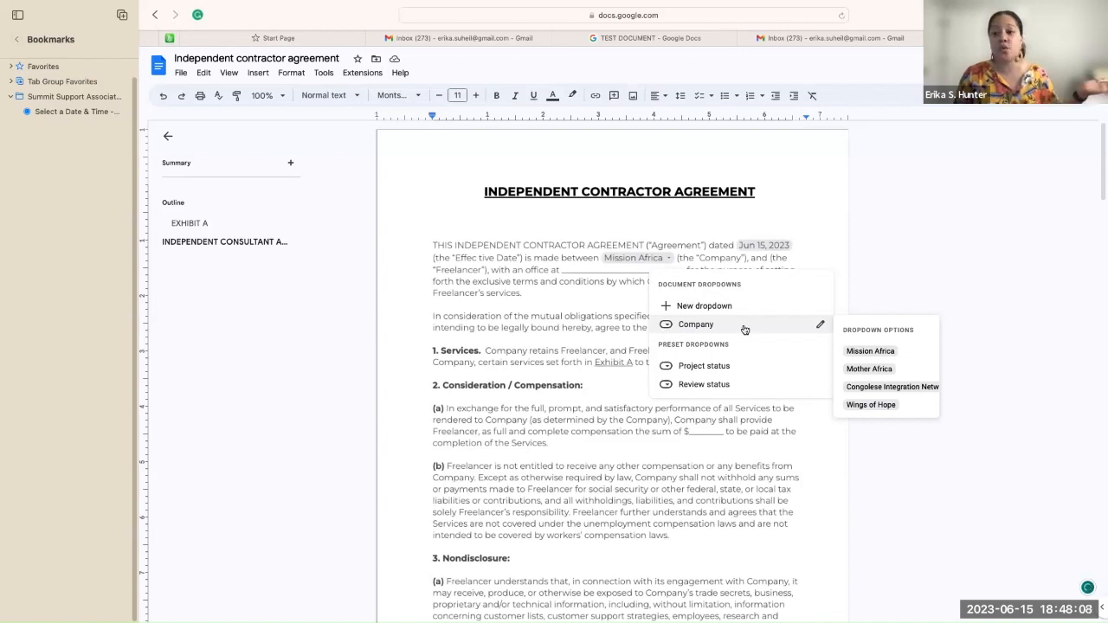
click(663, 306)
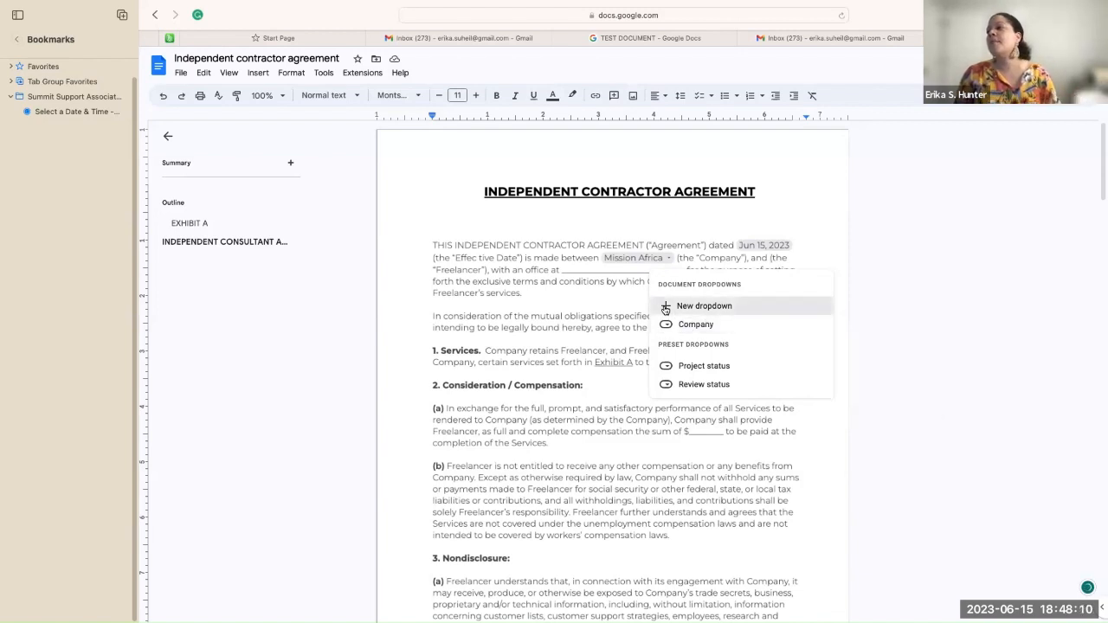
click(649, 270)
Step: Rename the dropdown template to 'Sub Contractors'
key(BackSpace)
key(BackSpace)
key(BackSpace)
key(BackSpace)
key(BackSpace)
key(BackSpace)
key(BackSpace)
key(BackSpace)
key(BackSpace)
key(BackSpace)
key(BackSpace)
key(BackSpace)
key(BackSpace)
key(BackSpace)
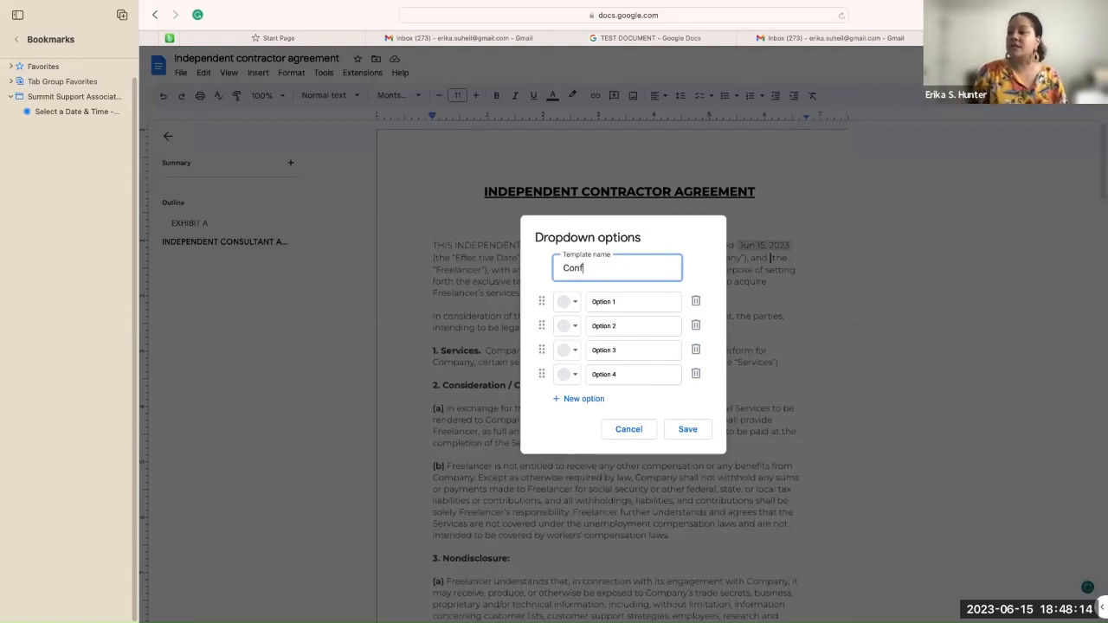
key(BackSpace)
text(Sub Congr)
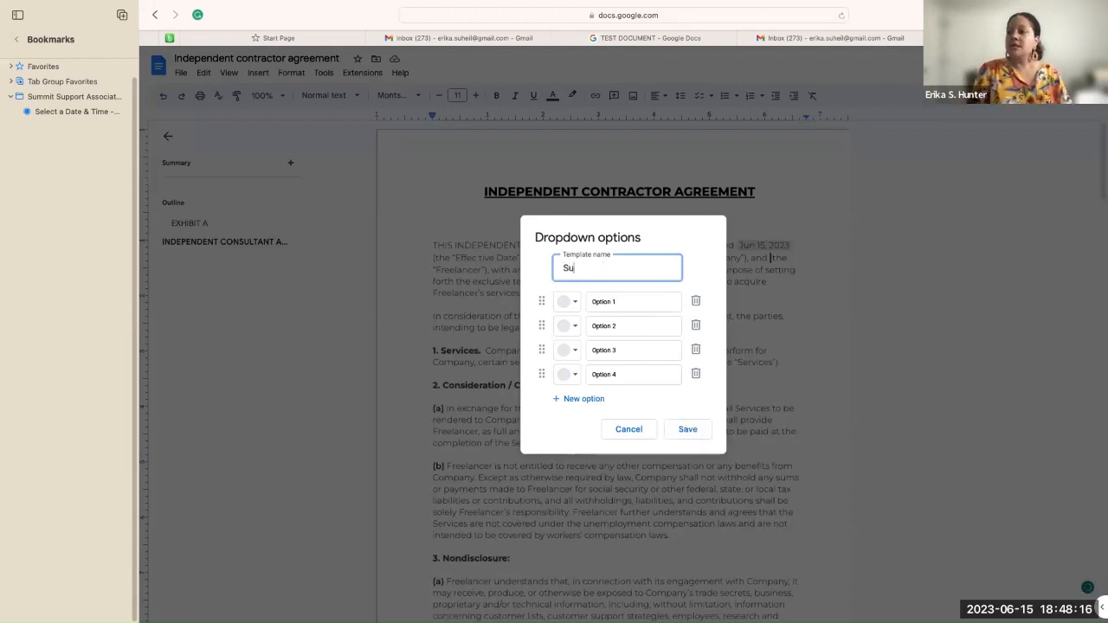
key(BackSpace)
key(BackSpace)
text(tractors)
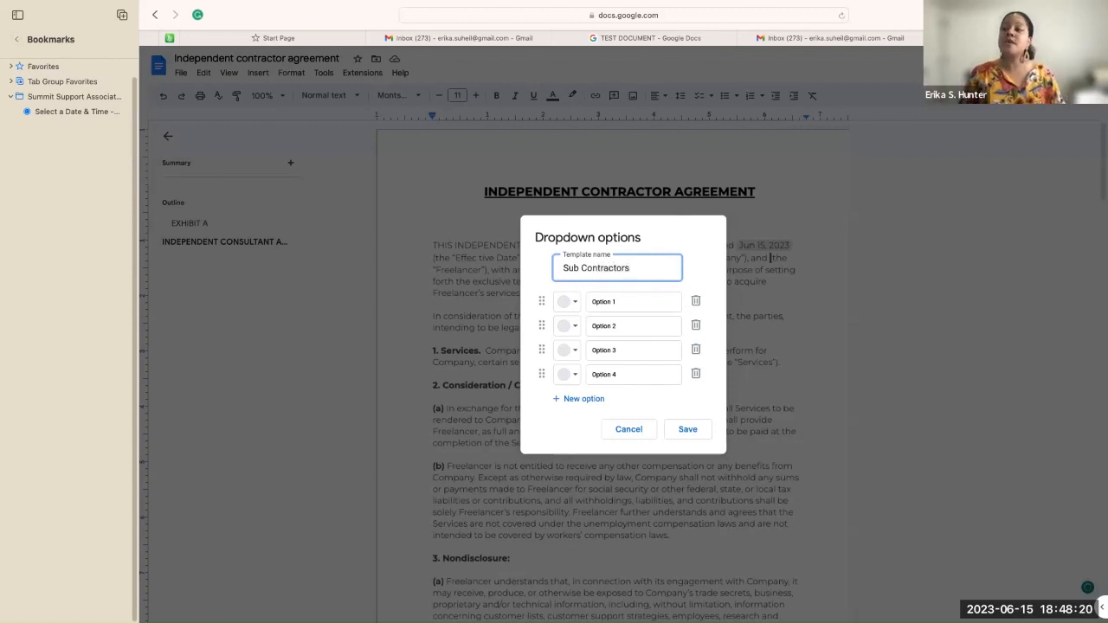
Step: Replace the first three options with three contractor names and save the dropdown
click(624, 300)
key(BackSpace)
key(BackSpace)
key(BackSpace)
key(BackSpace)
key(BackSpace)
key(BackSpace)
key(BackSpace)
key(BackSpace)
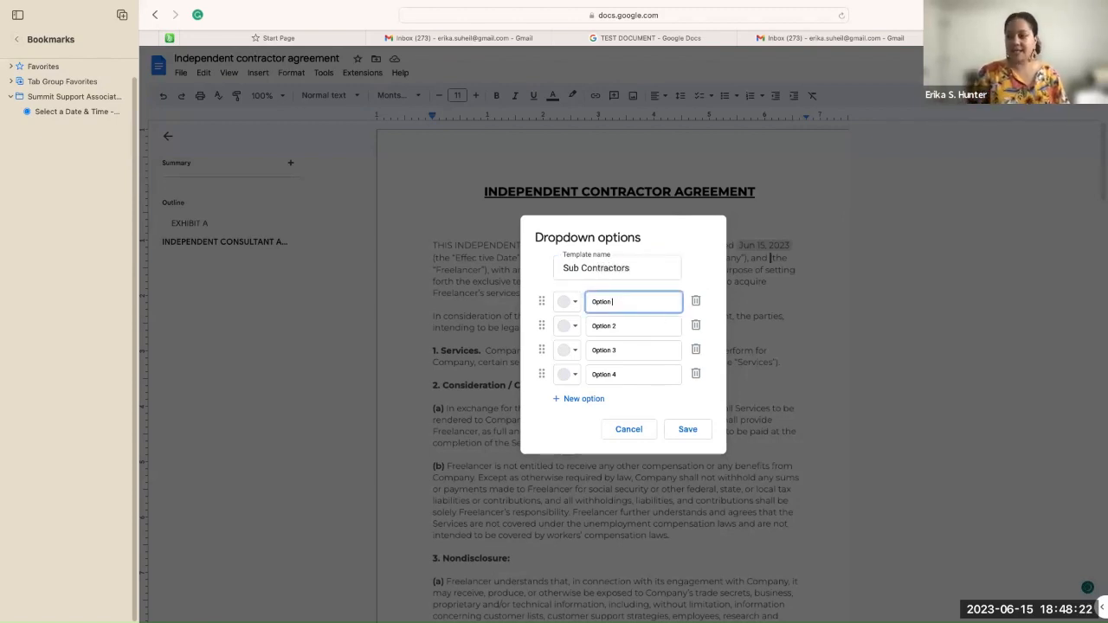
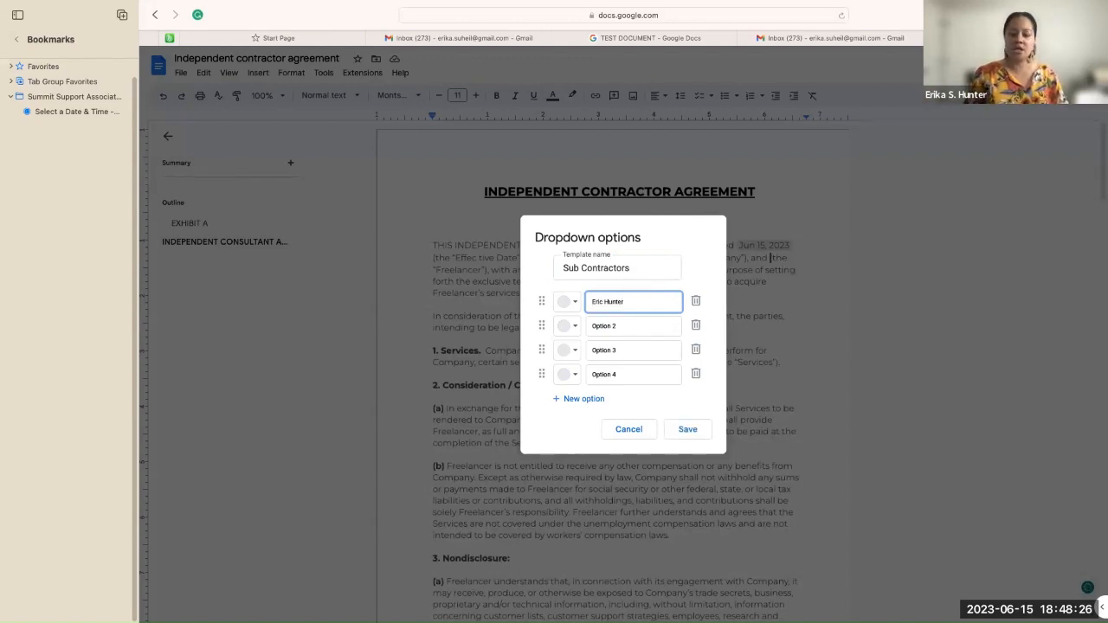
click(631, 330)
key(BackSpace)
key(BackSpace)
key(BackSpace)
key(BackSpace)
key(BackSpace)
key(BackSpace)
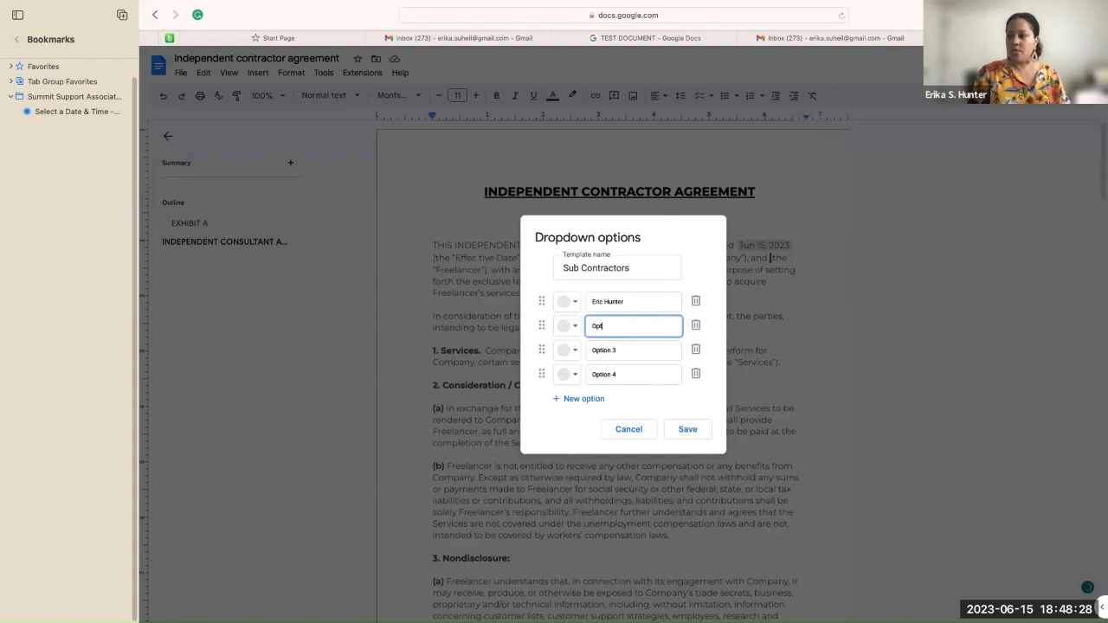
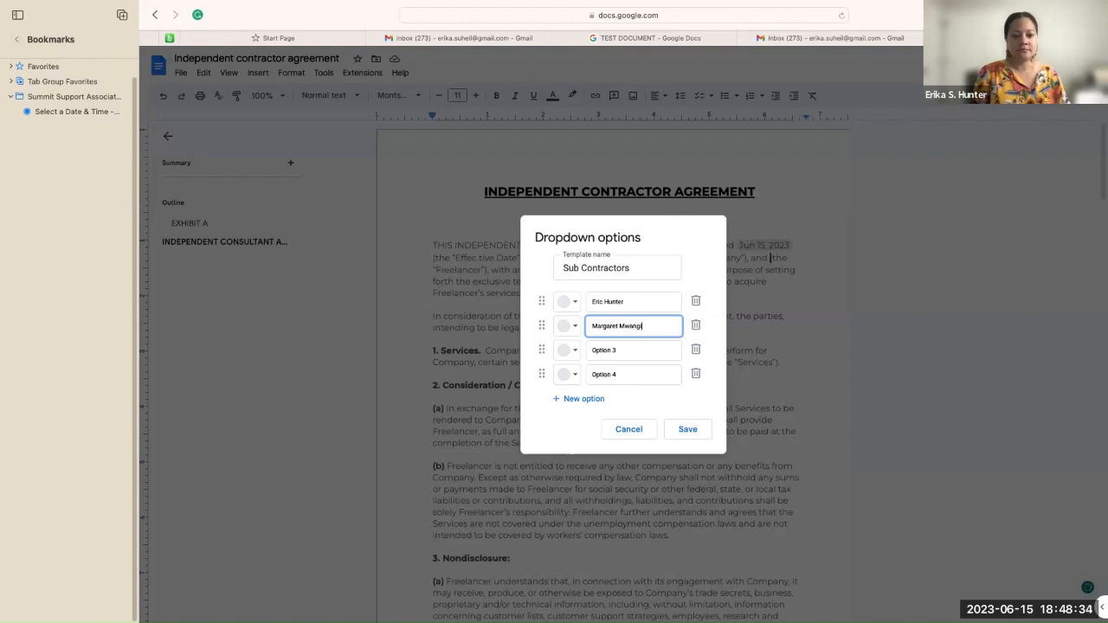
click(642, 347)
click(643, 348)
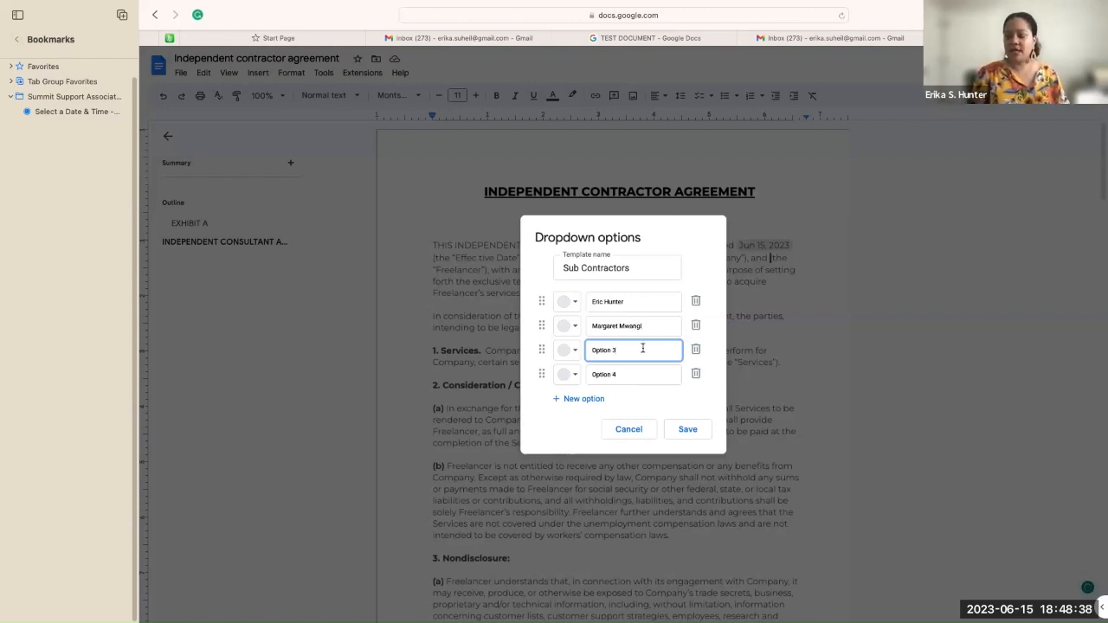
key(BackSpace)
key(BackSpace)
key(BackSpace)
key(BackSpace)
key(BackSpace)
key(BackSpace)
key(BackSpace)
key(BackSpace)
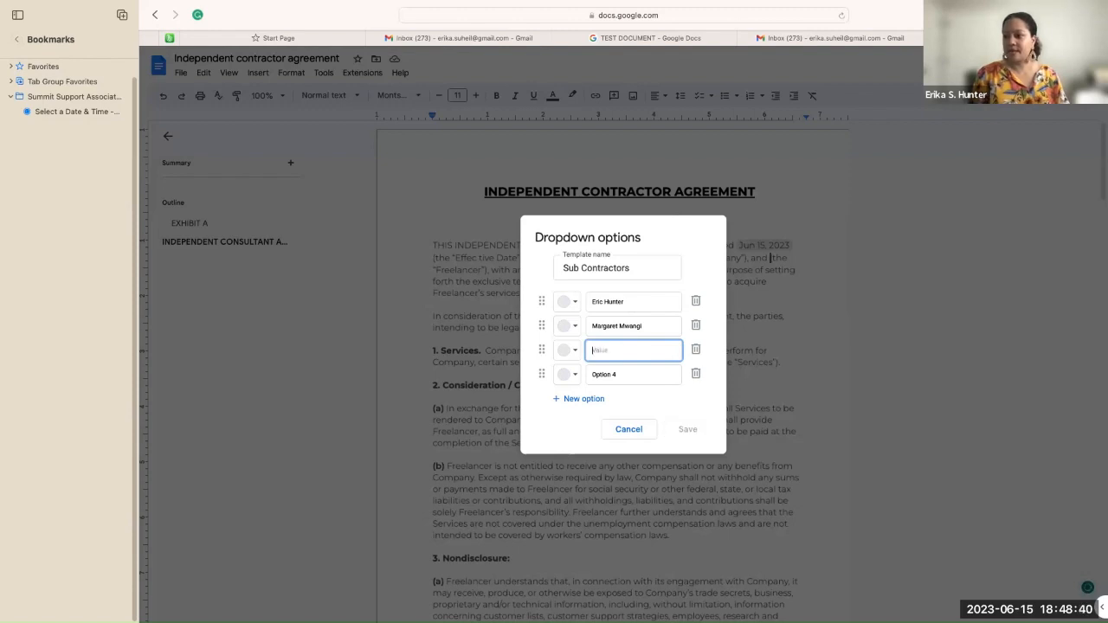
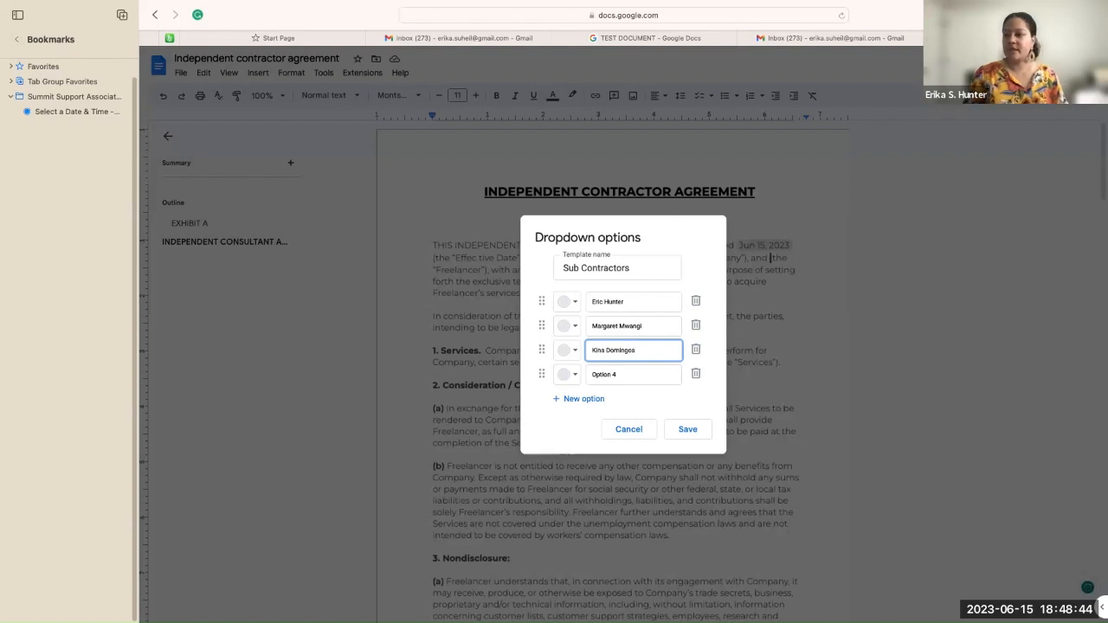
click(687, 429)
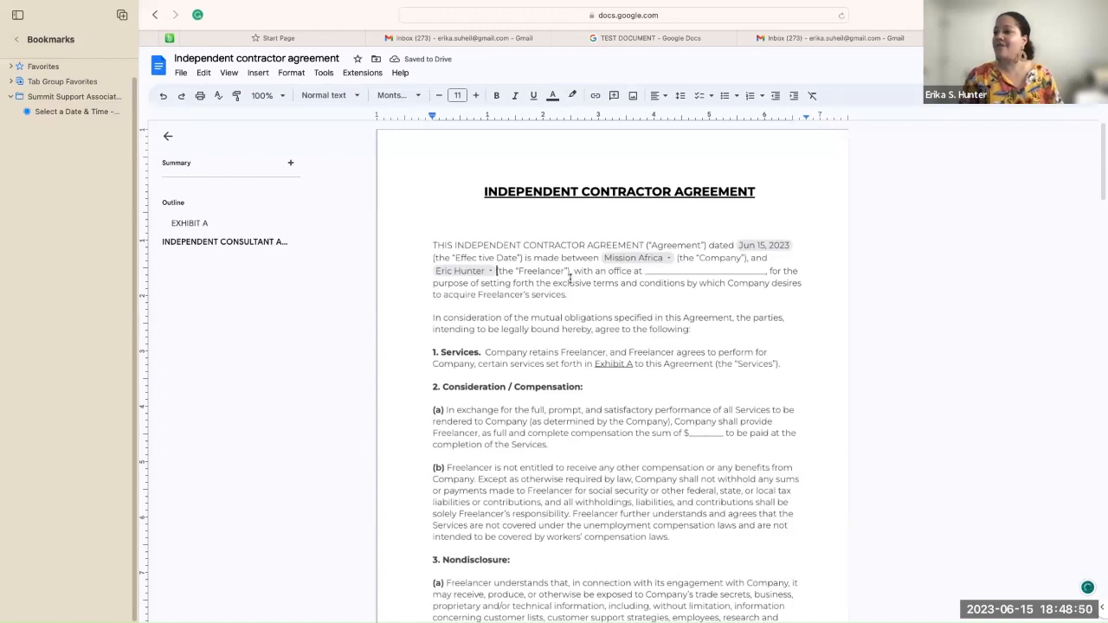
Step: Switch the Freelancer chip to the second contractor and delete the underscore blank after 'with an office at'
click(491, 271)
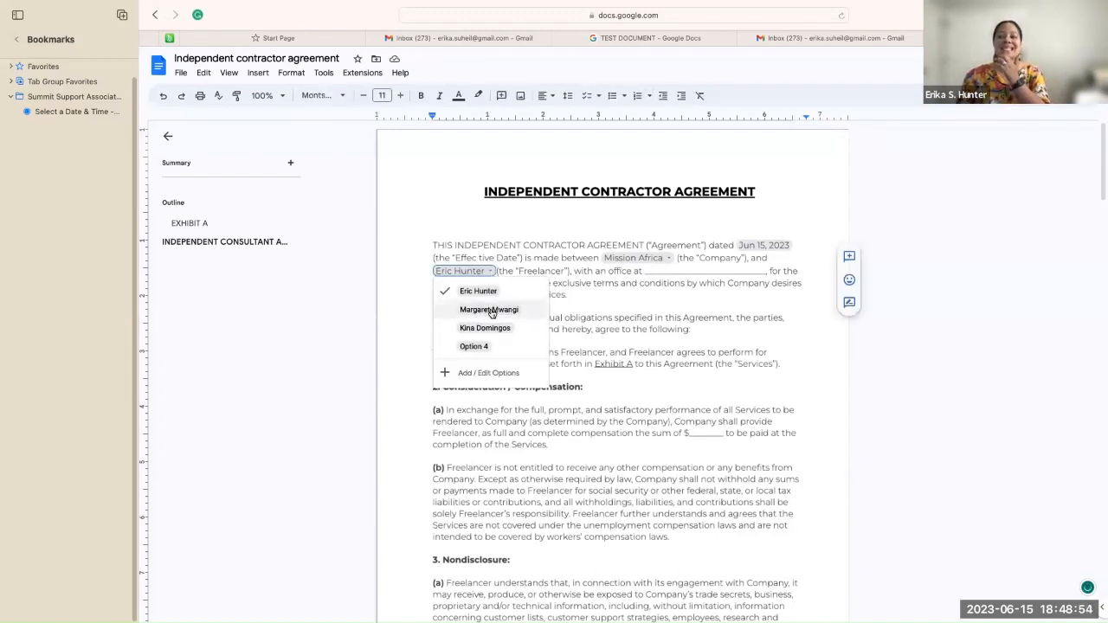
click(490, 310)
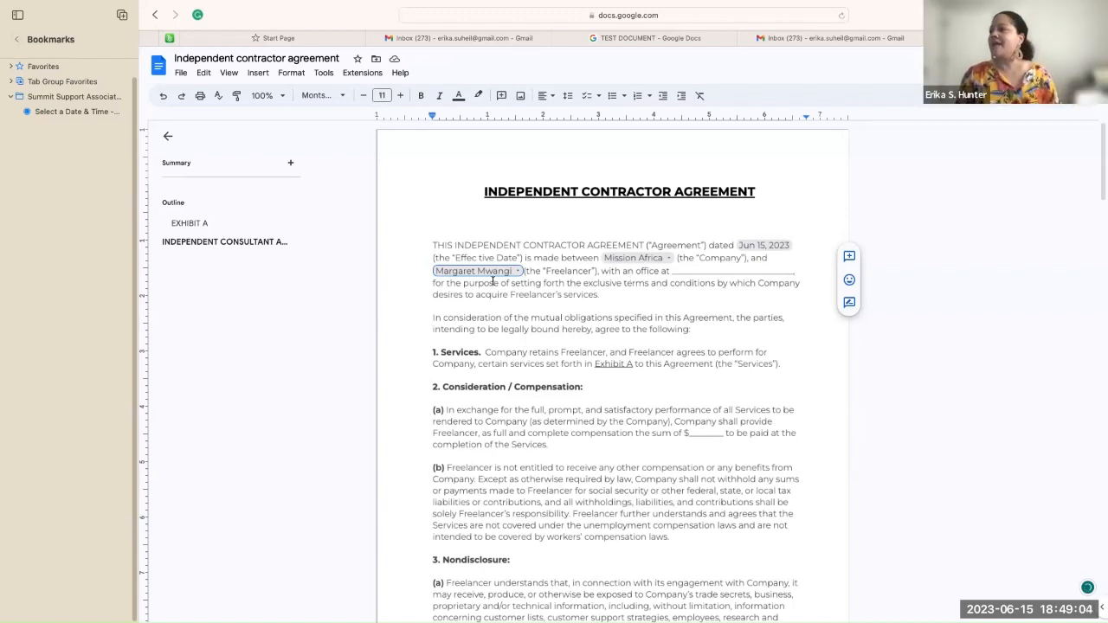
click(431, 283)
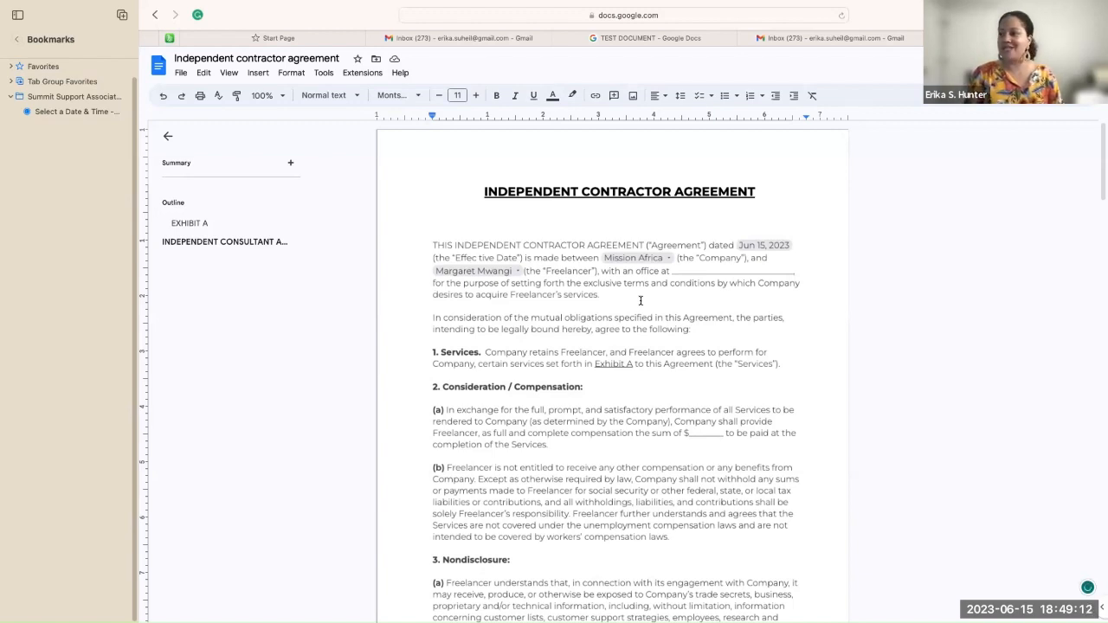
key(BackSpace)
key(BackSpace)
key(BackSpace)
key(BackSpace)
key(BackSpace)
key(BackSpace)
key(BackSpace)
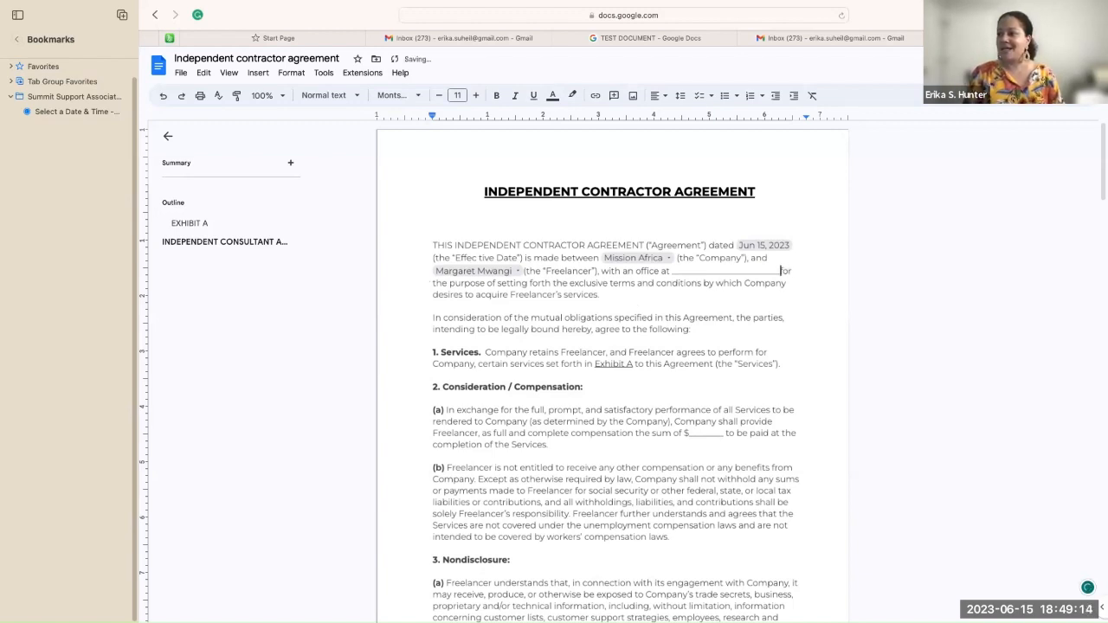
key(BackSpace)
key(BackSpace)
key(BackSpace)
key(BackSpace)
key(BackSpace)
key(BackSpace)
key(BackSpace)
key(BackSpace)
key(BackSpace)
key(BackSpace)
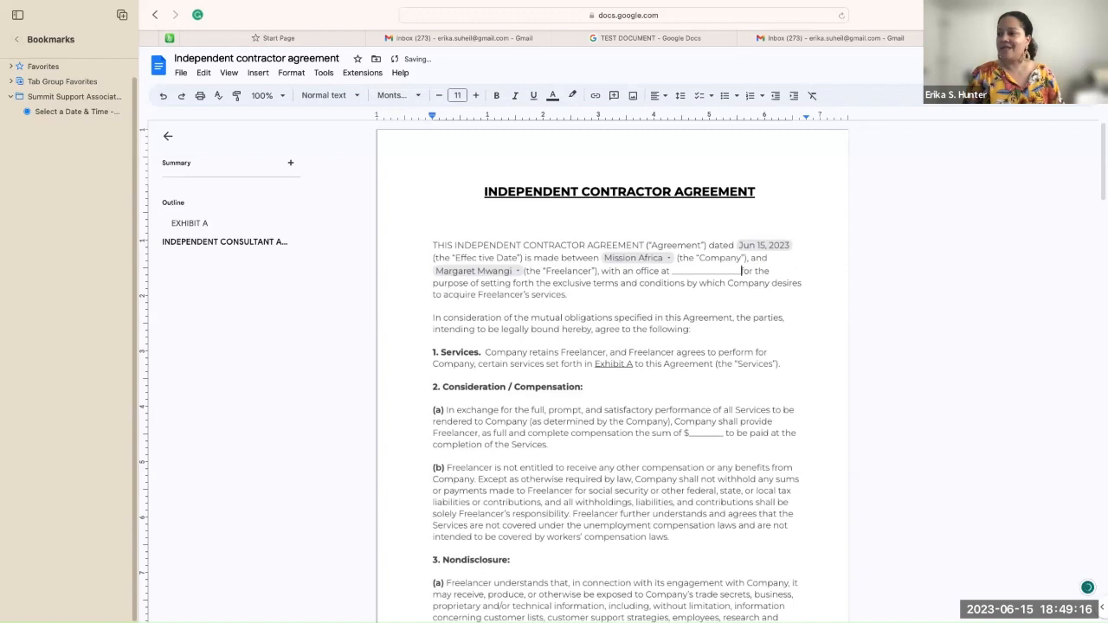
key(BackSpace)
key(BackSpace)
key(BackSpace)
key(BackSpace)
key(BackSpace)
key(BackSpace)
key(BackSpace)
key(BackSpace)
key(BackSpace)
key(BackSpace)
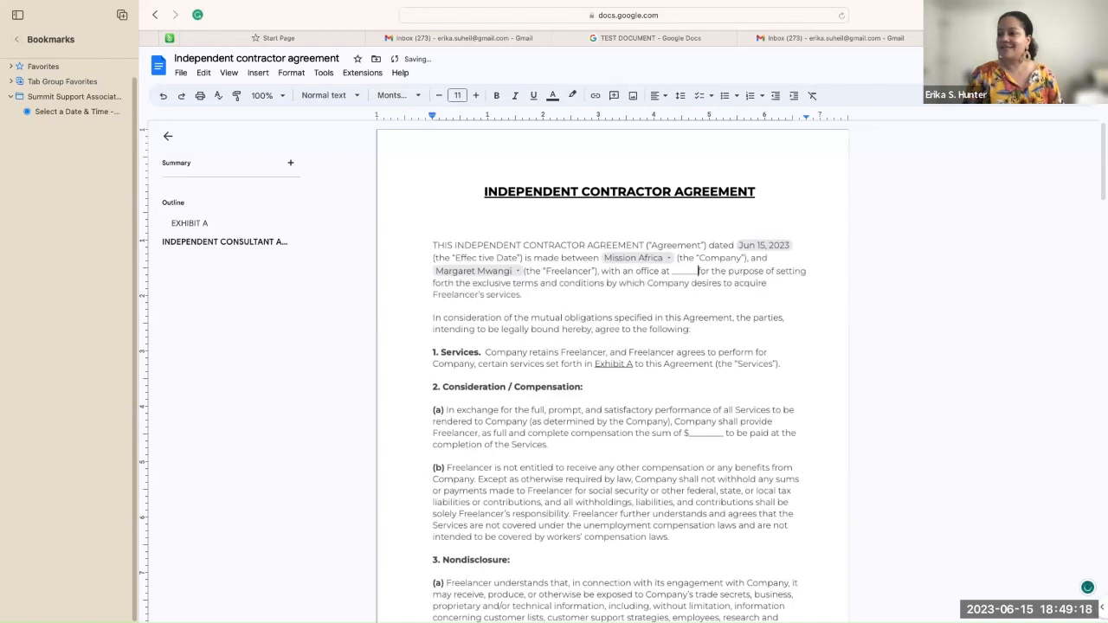
key(BackSpace)
key(BackSpace)
key(BackSpace)
key(BackSpace)
key(BackSpace)
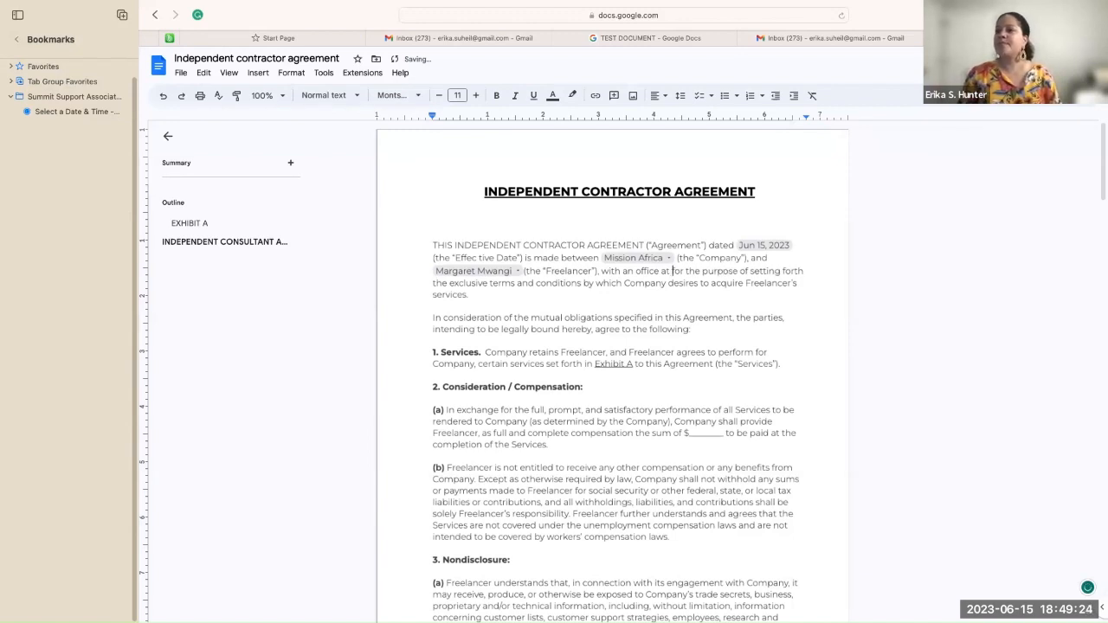
Step: Create a new custom dropdown at the office spot with an office street address as option one
click(261, 74)
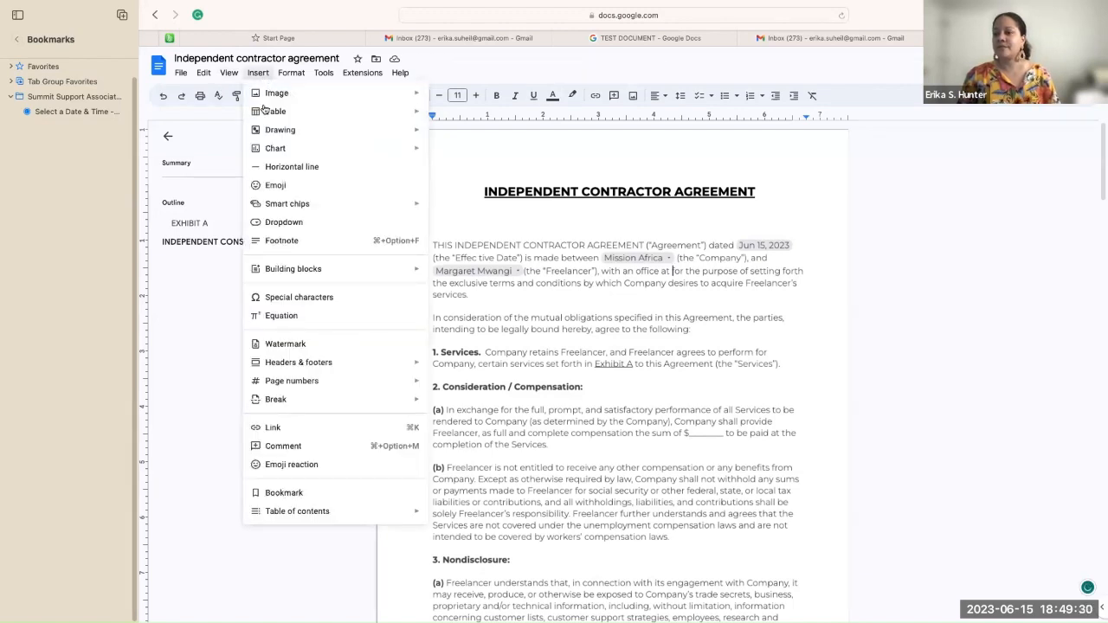
click(275, 223)
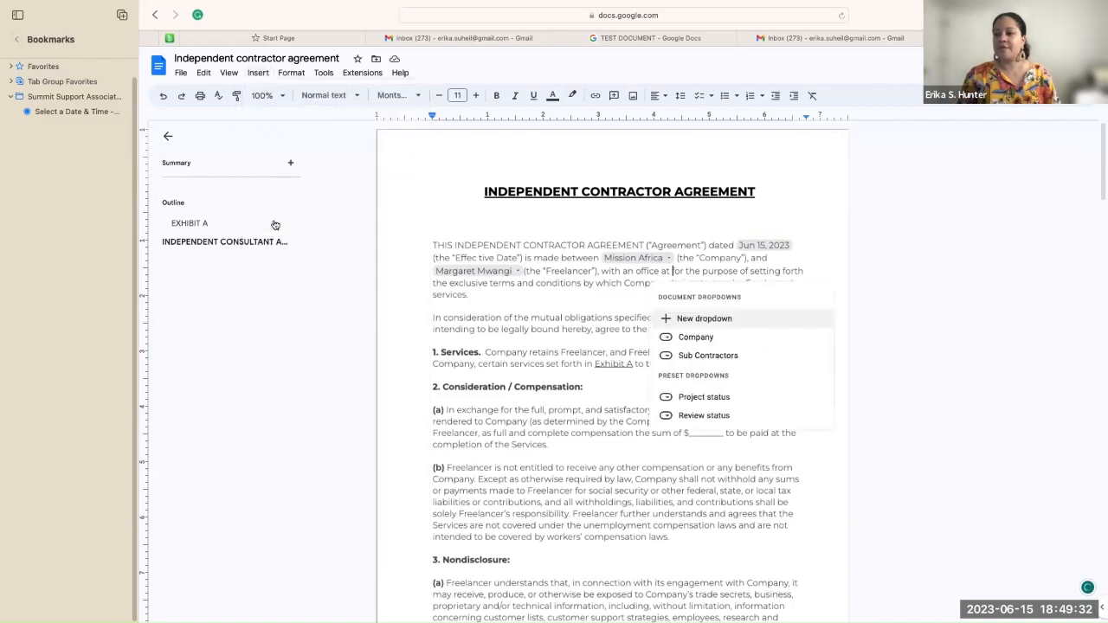
click(671, 320)
click(647, 298)
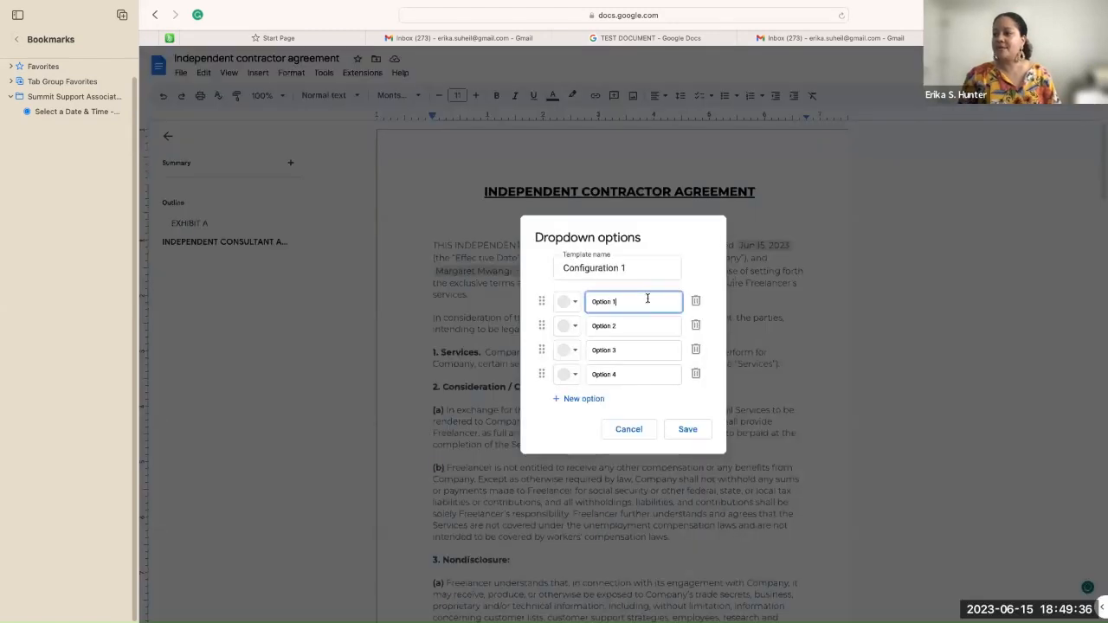
key(BackSpace)
key(BackSpace)
key(BackSpace)
key(BackSpace)
key(BackSpace)
key(BackSpace)
key(BackSpace)
key(BackSpace)
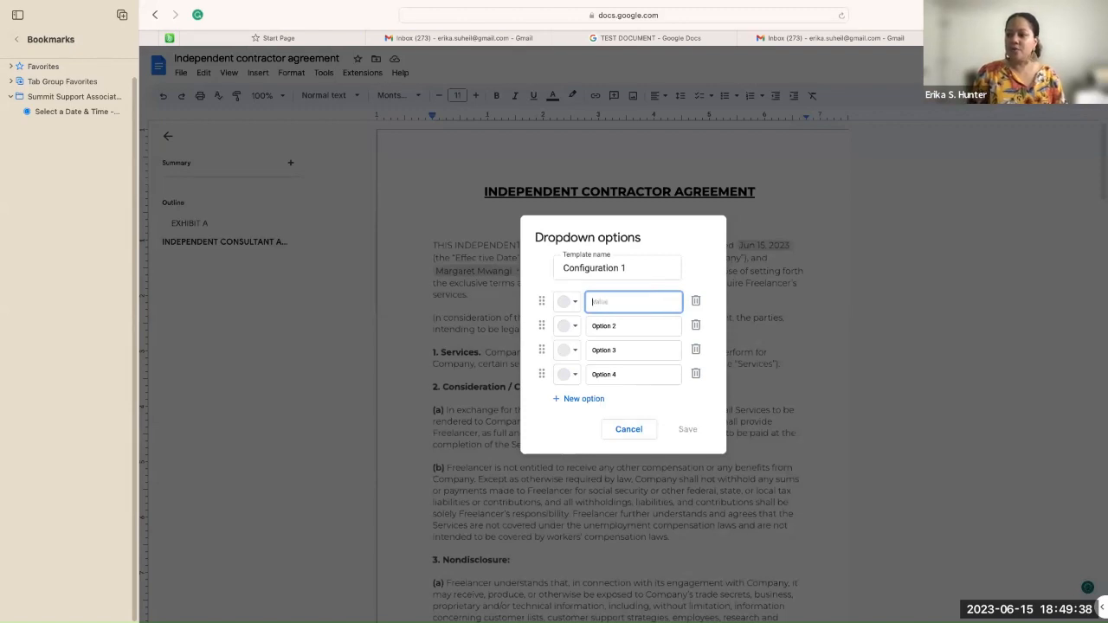
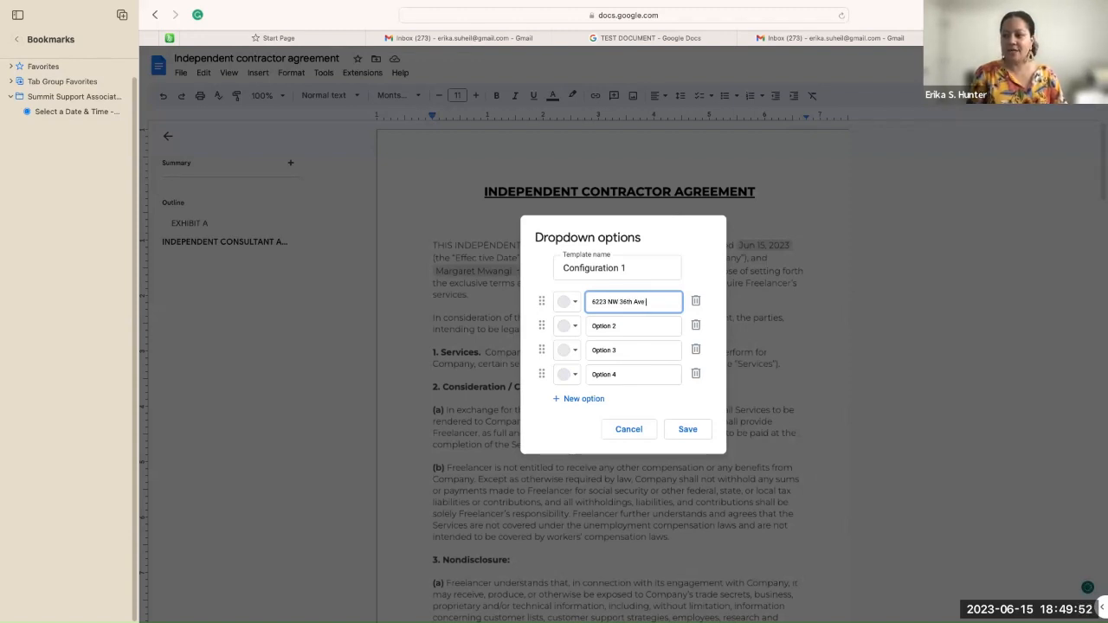
Step: Enter two more office addresses as options two and three, save, and keep the first address showing
click(635, 325)
key(BackSpace)
key(BackSpace)
key(BackSpace)
key(BackSpace)
key(BackSpace)
key(BackSpace)
key(BackSpace)
key(BackSpace)
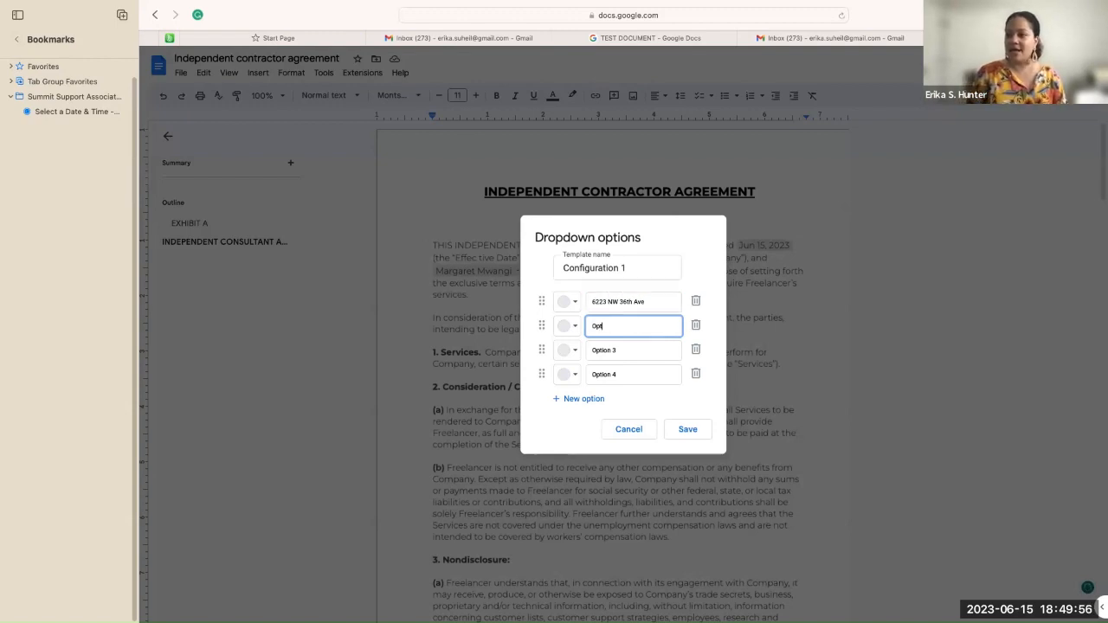
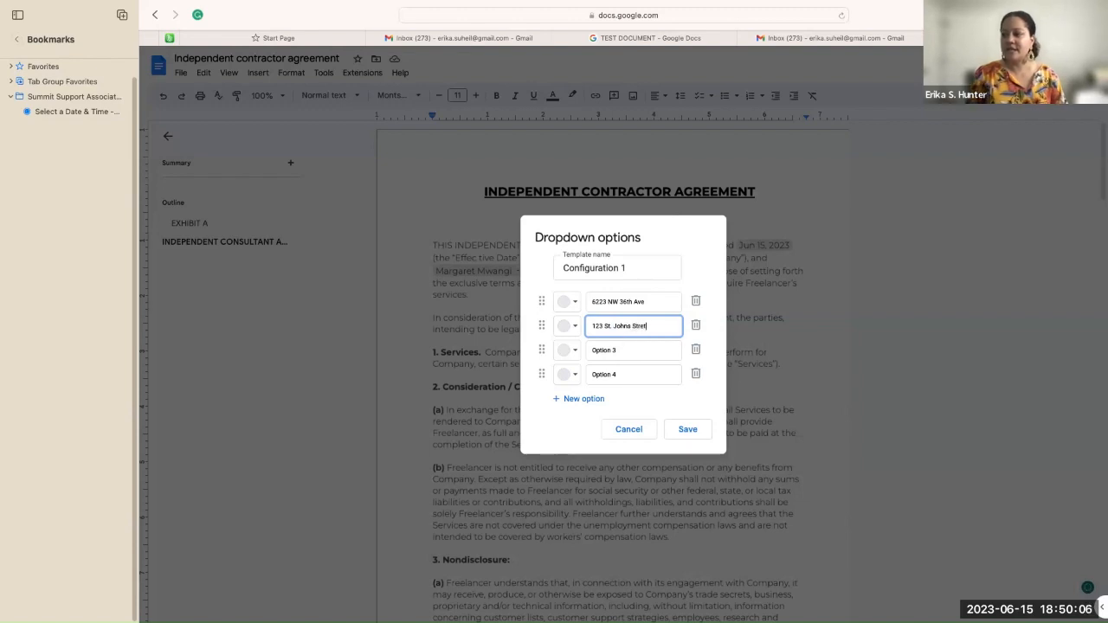
click(622, 353)
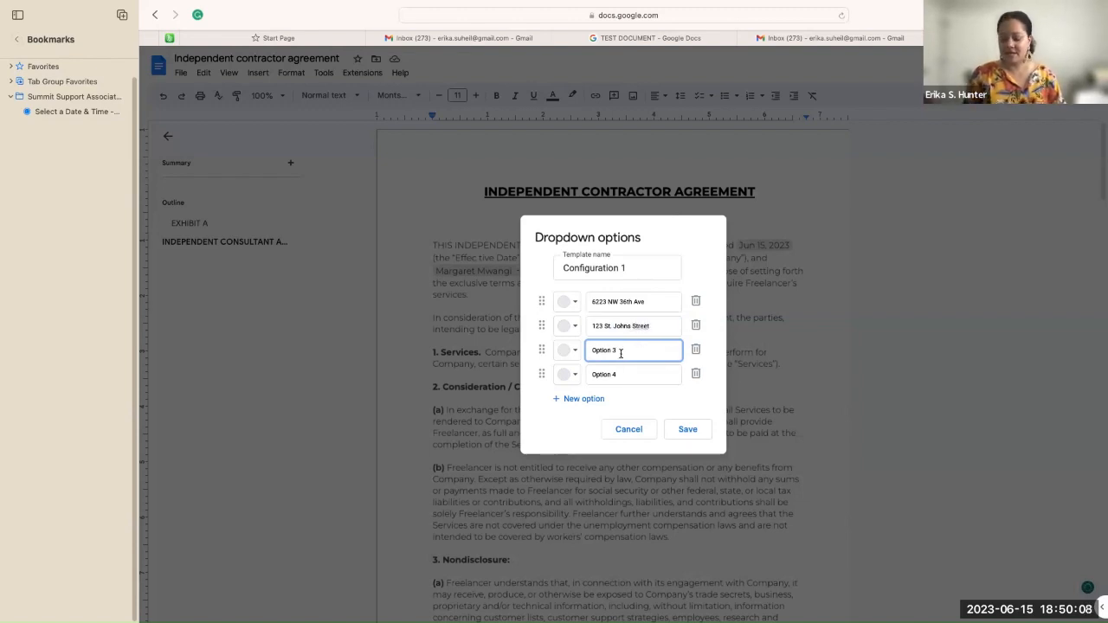
key(BackSpace)
key(BackSpace)
key(BackSpace)
key(BackSpace)
key(BackSpace)
key(BackSpace)
key(BackSpace)
key(BackSpace)
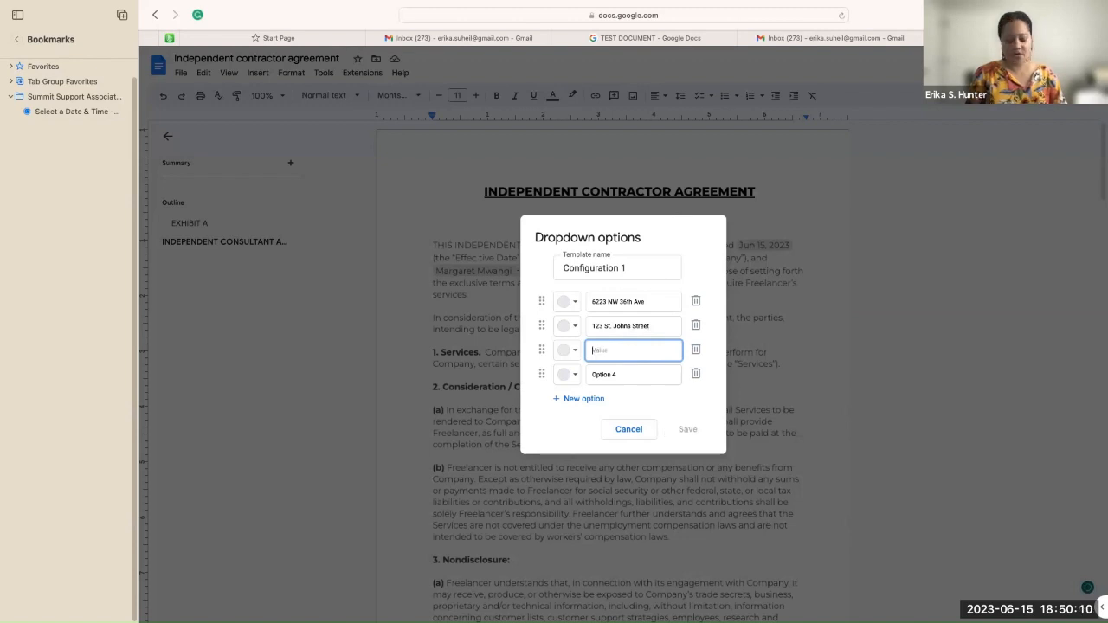
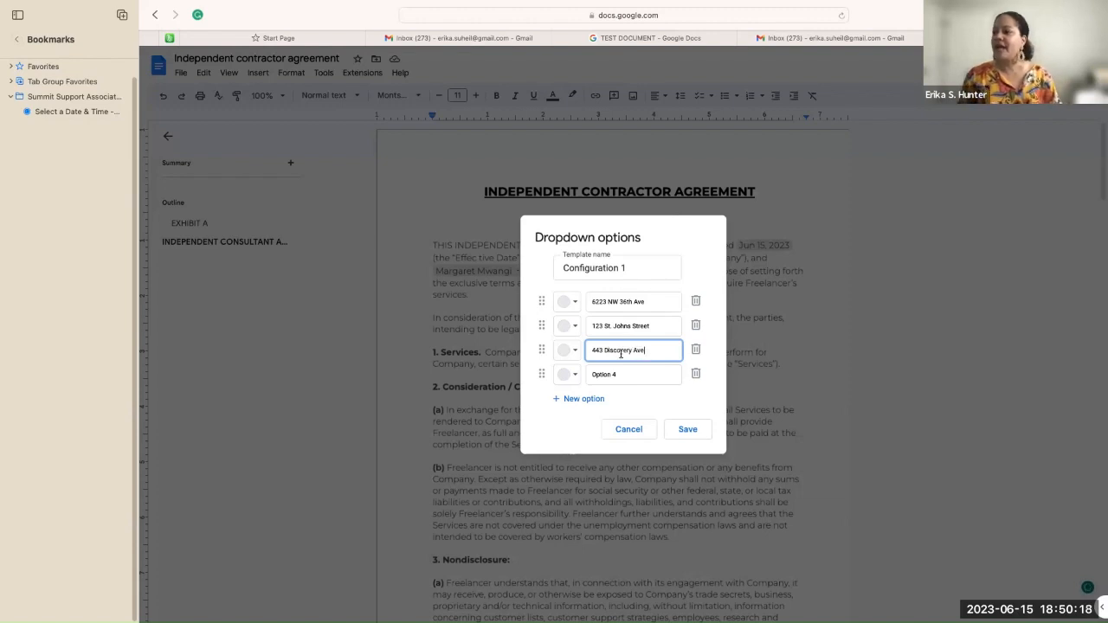
click(687, 428)
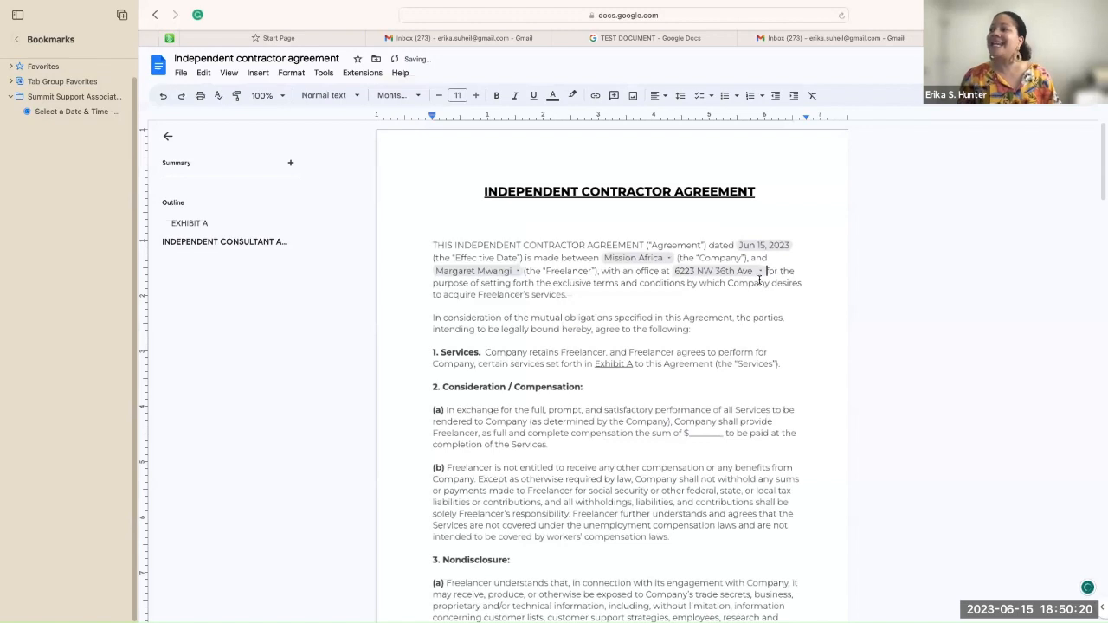
click(761, 274)
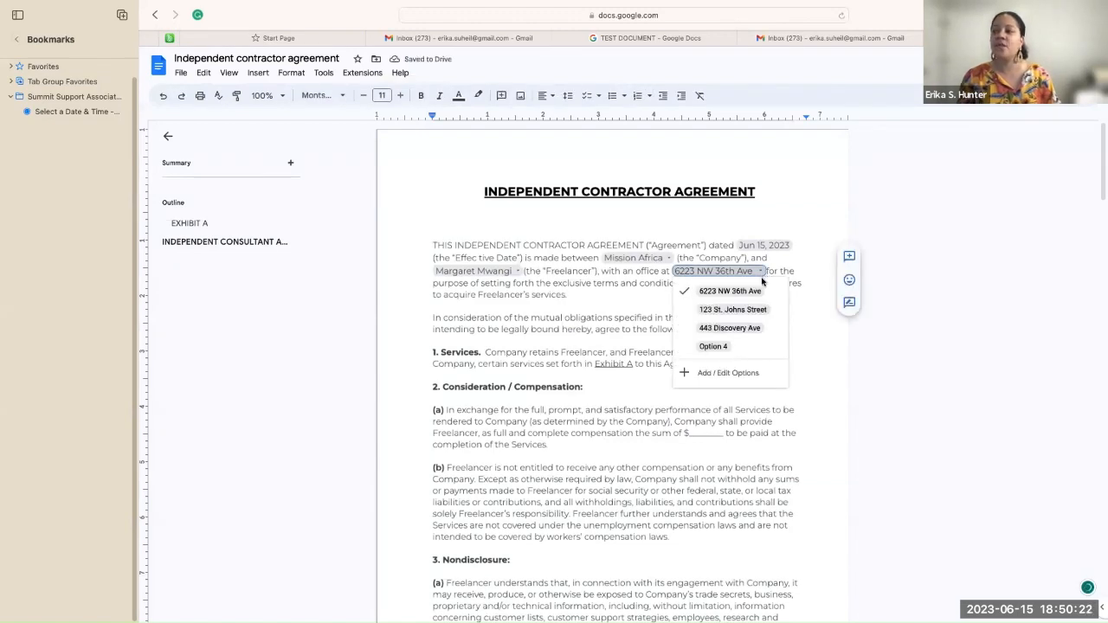
click(800, 238)
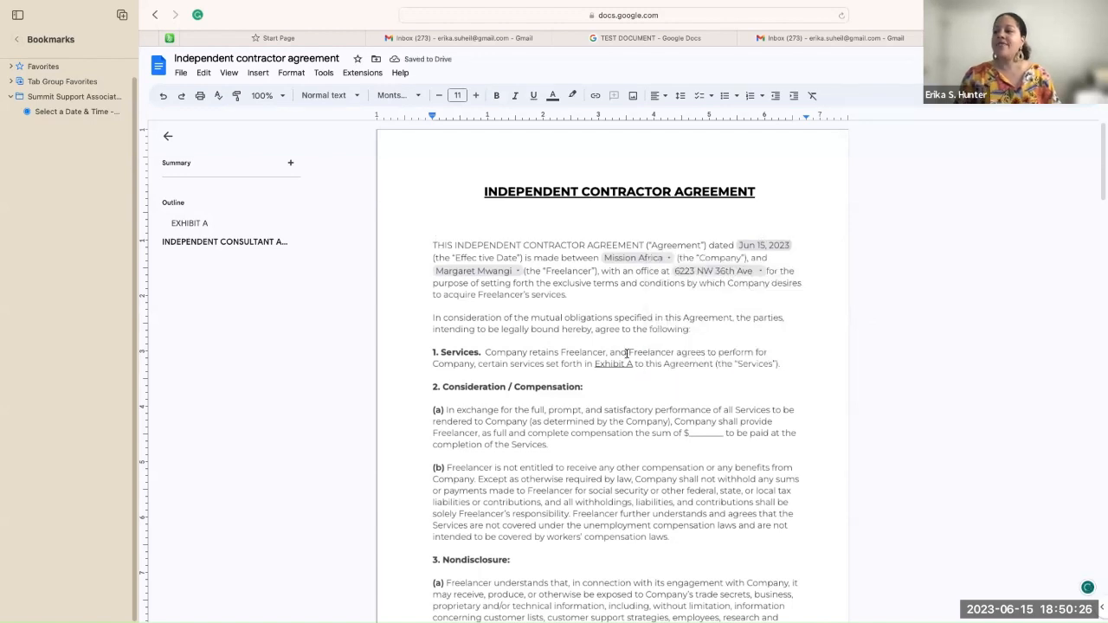
Step: Replace the underscore blank after "the sum of $" in clause 2(a) with 5000
scroll(626, 355, down, 2)
scroll(627, 355, down, 2)
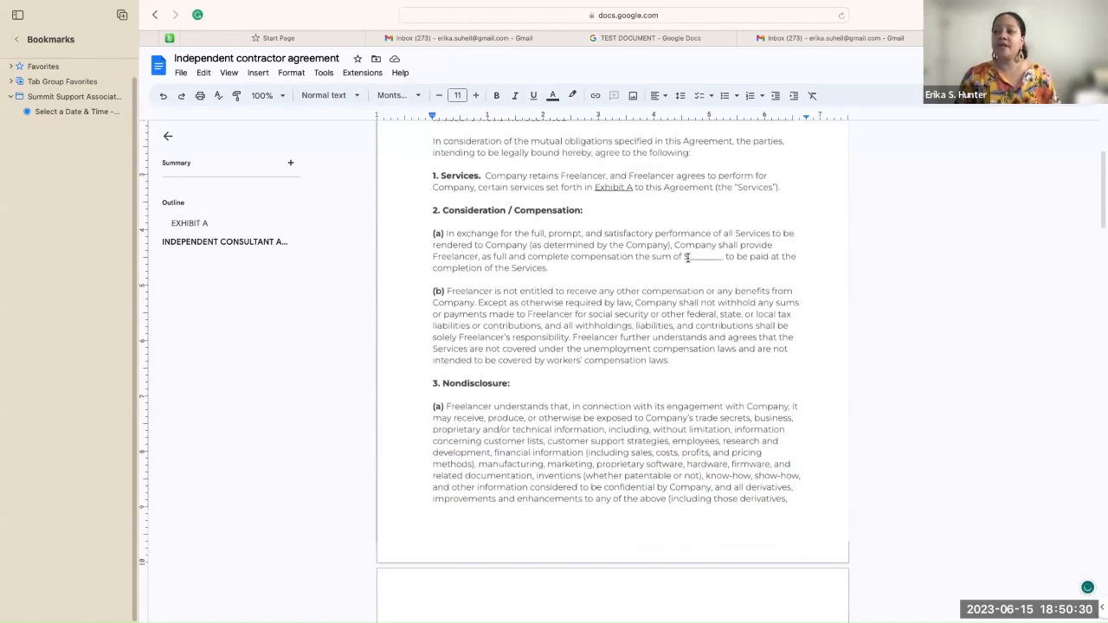
drag(688, 257, 726, 256)
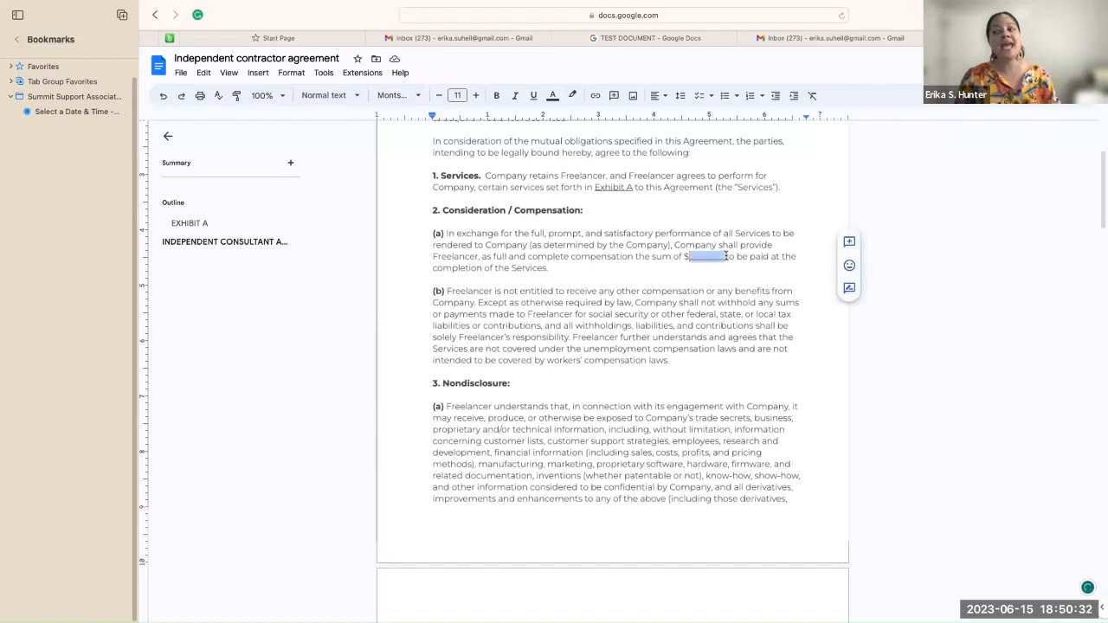
click(690, 282)
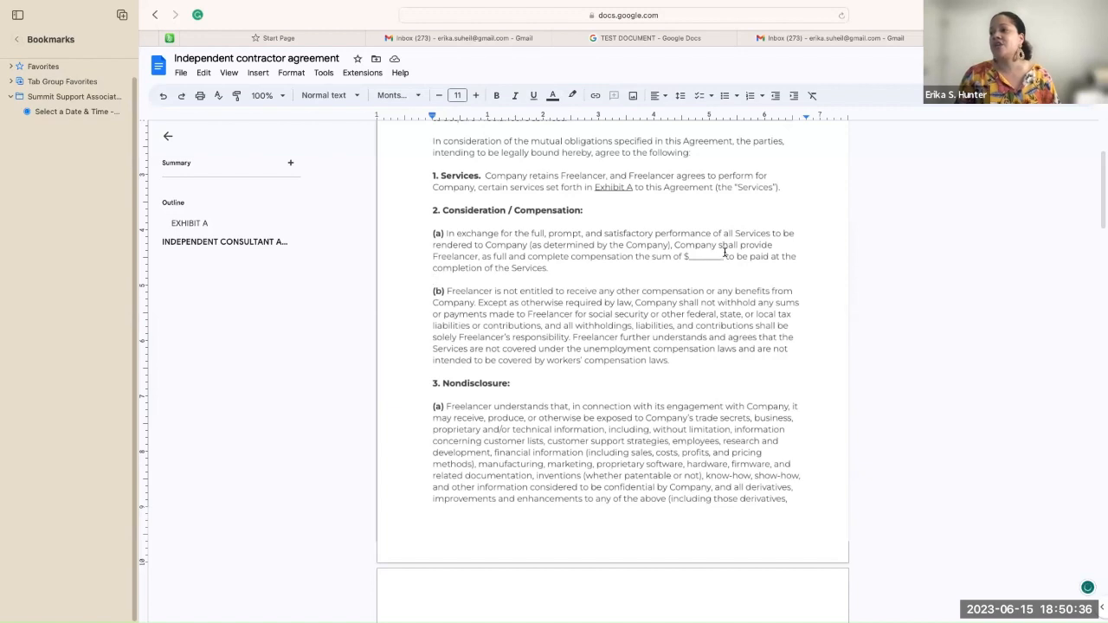
click(721, 257)
key(BackSpace)
key(BackSpace)
key(BackSpace)
key(BackSpace)
key(BackSpace)
key(BackSpace)
key(BackSpace)
key(BackSpace)
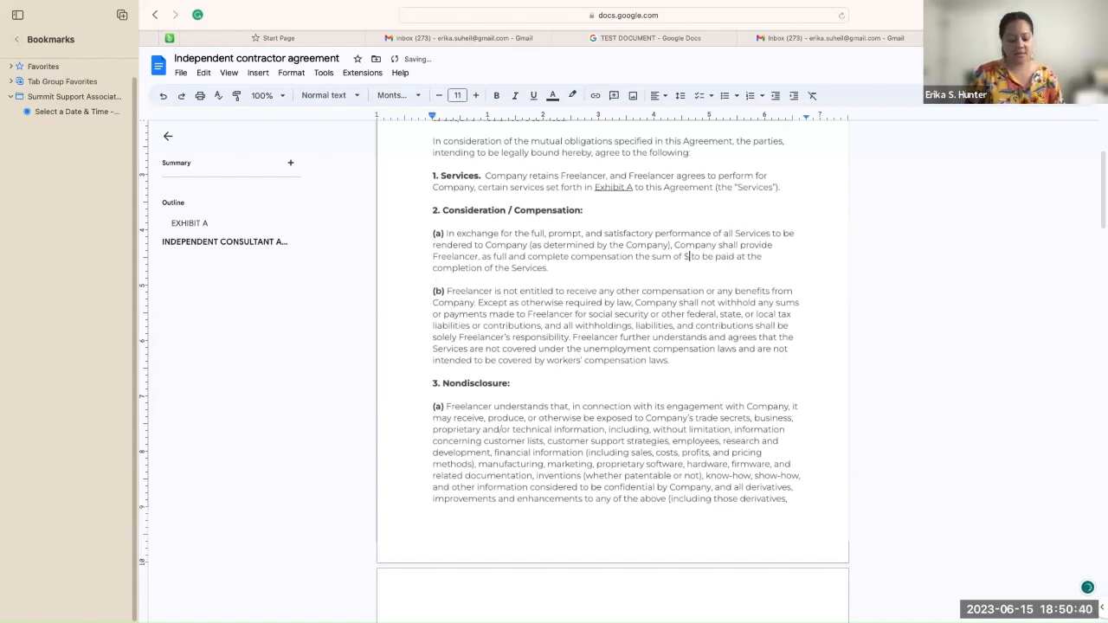
text(5000)
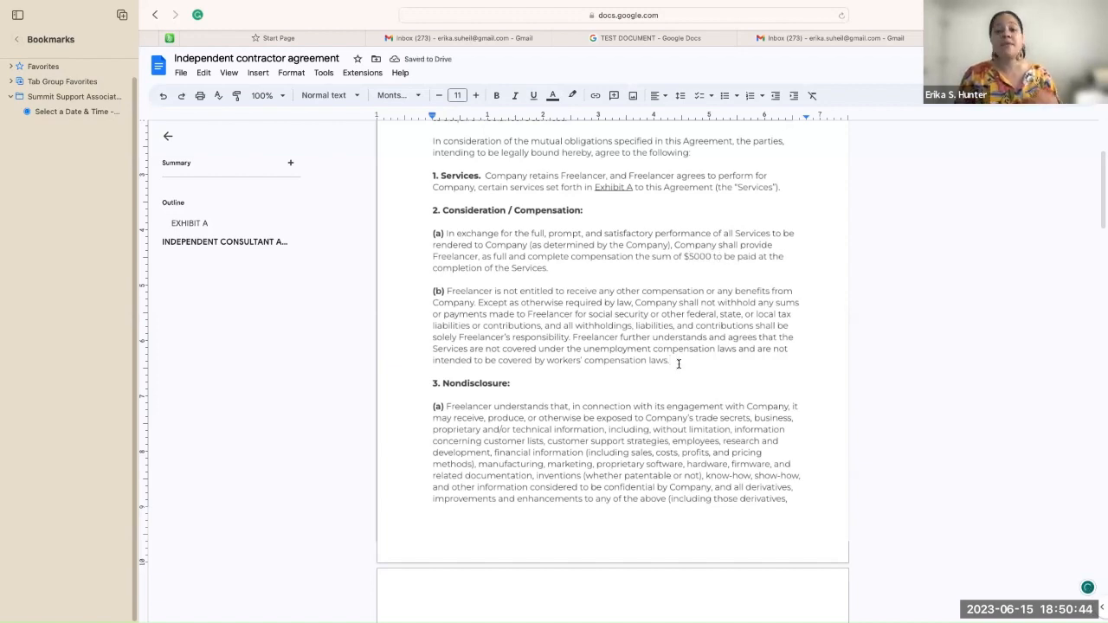
Step: Insert an extra column into the FREELANCER/COMPANY signature table
scroll(678, 363, down, 5)
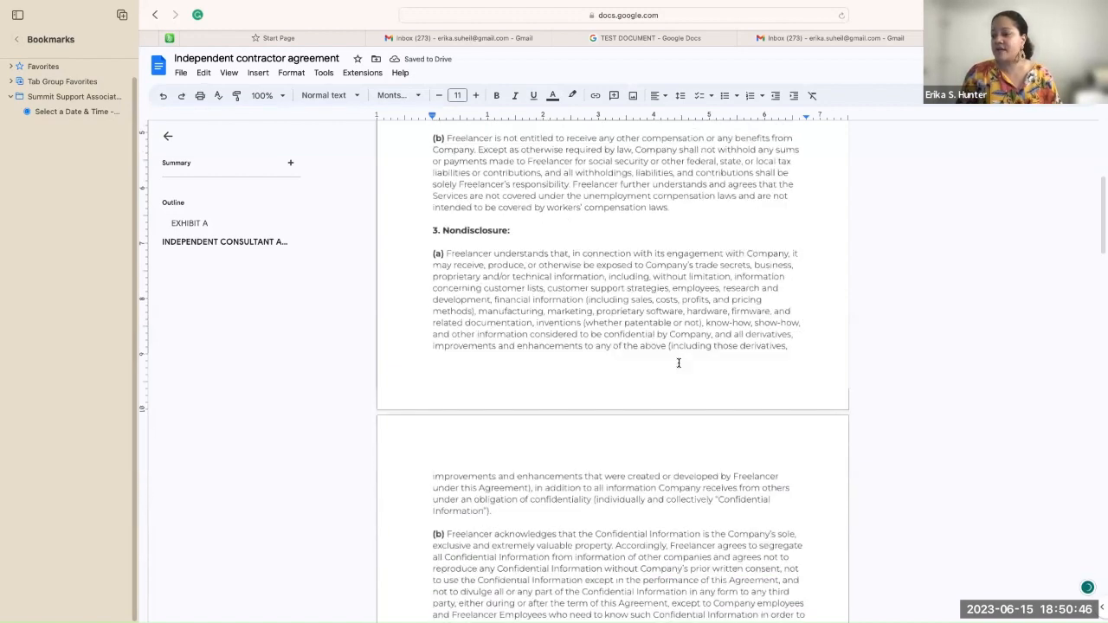
scroll(678, 363, down, 20)
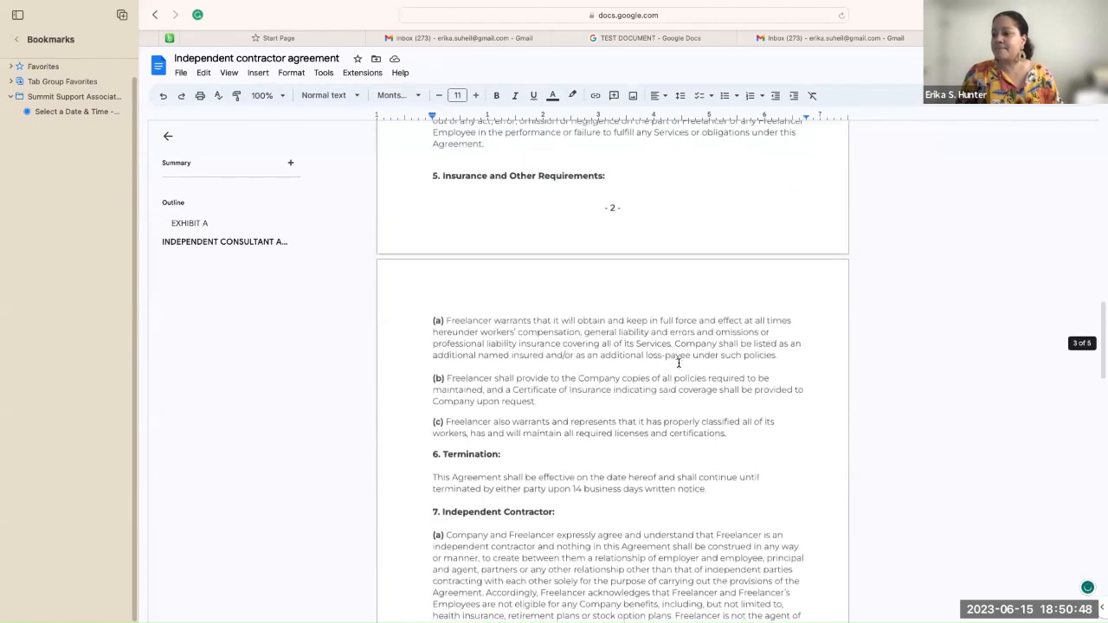
scroll(679, 364, down, 7)
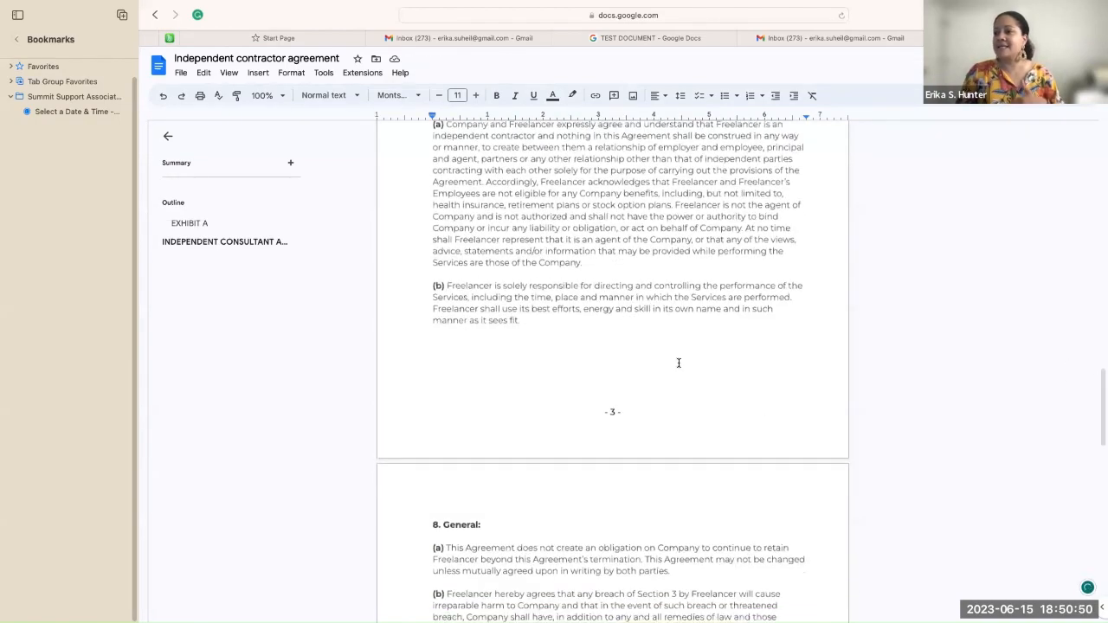
scroll(678, 363, down, 8)
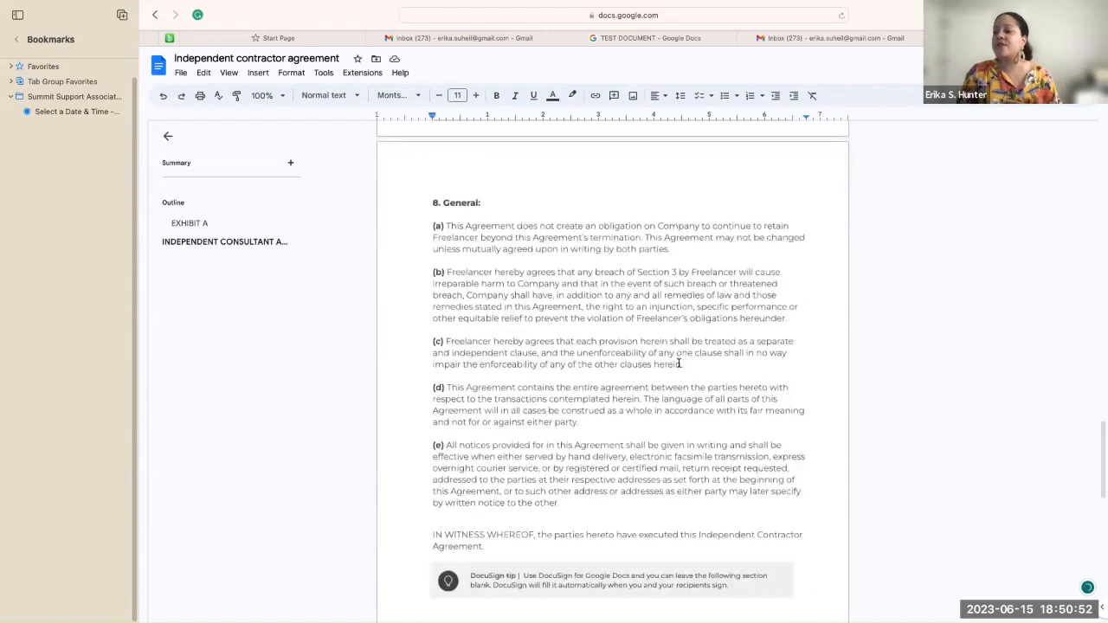
scroll(678, 362, down, 4)
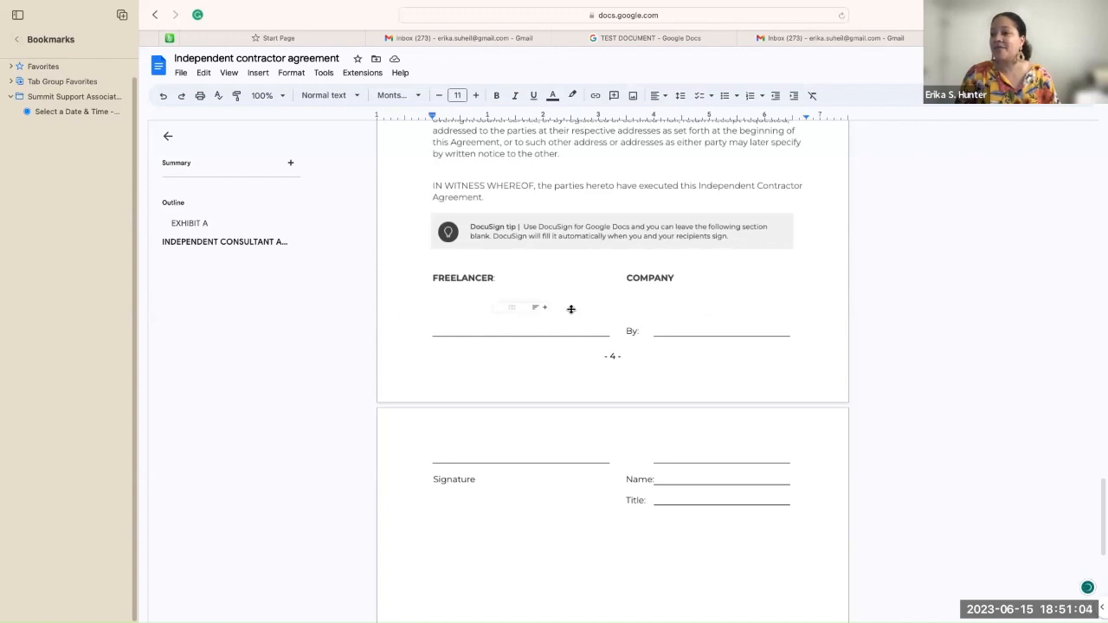
click(546, 309)
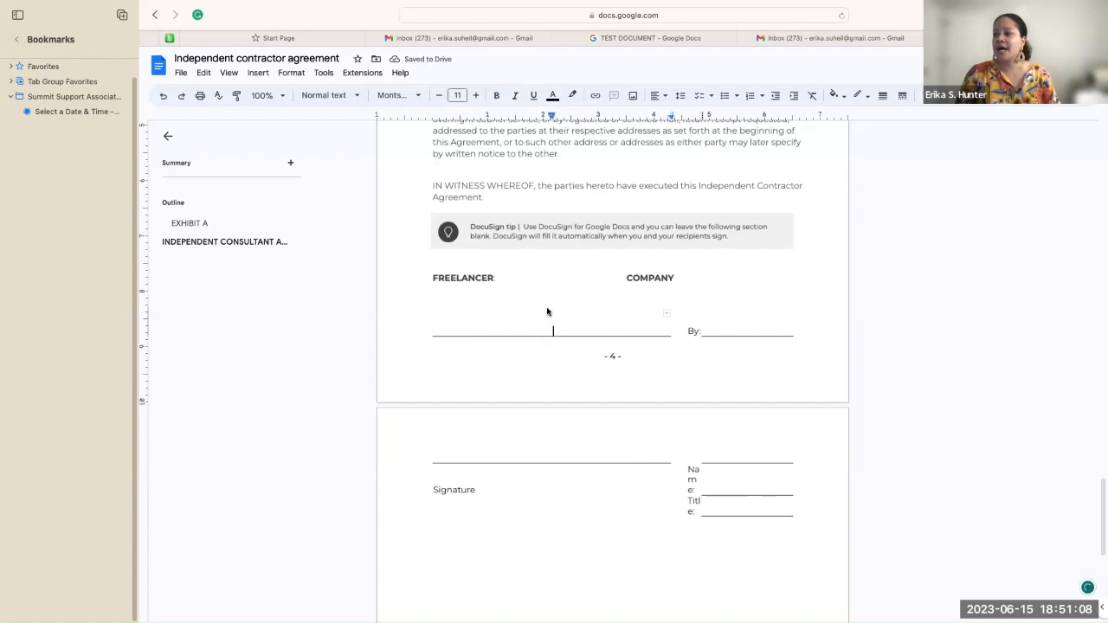
click(668, 314)
click(756, 295)
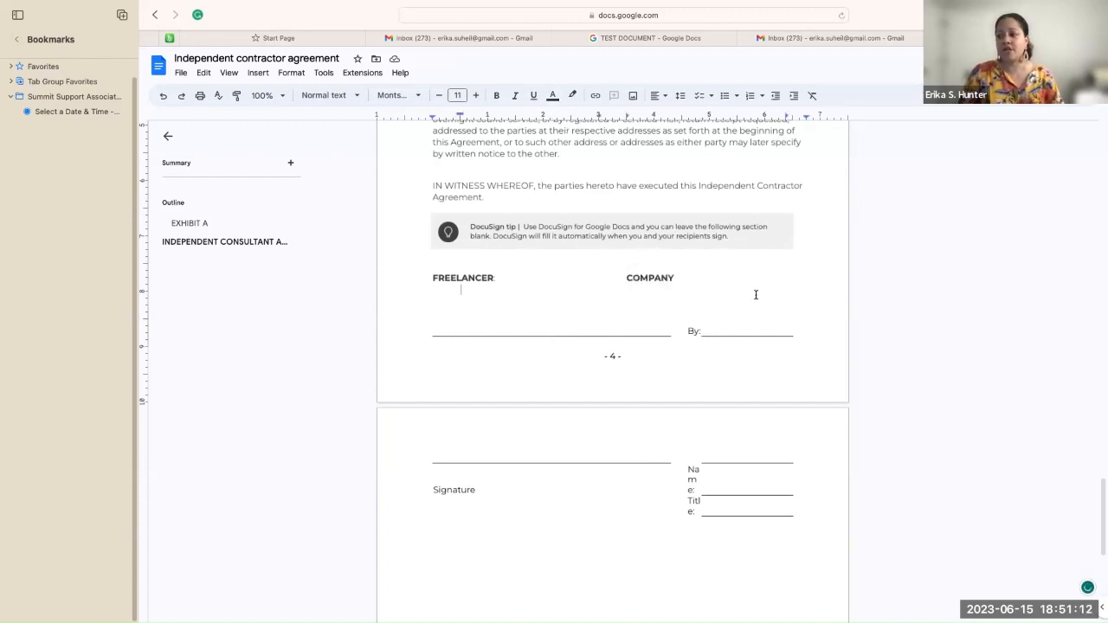
Step: Scroll back up toward the start of the agreement
scroll(755, 296, down, 5)
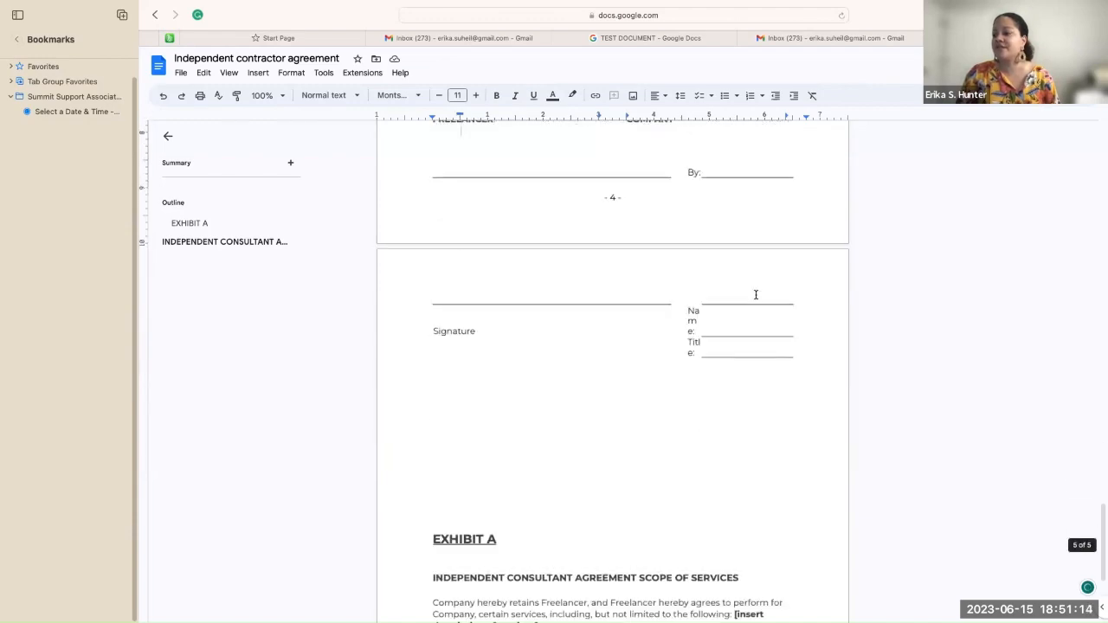
scroll(756, 296, up, 20)
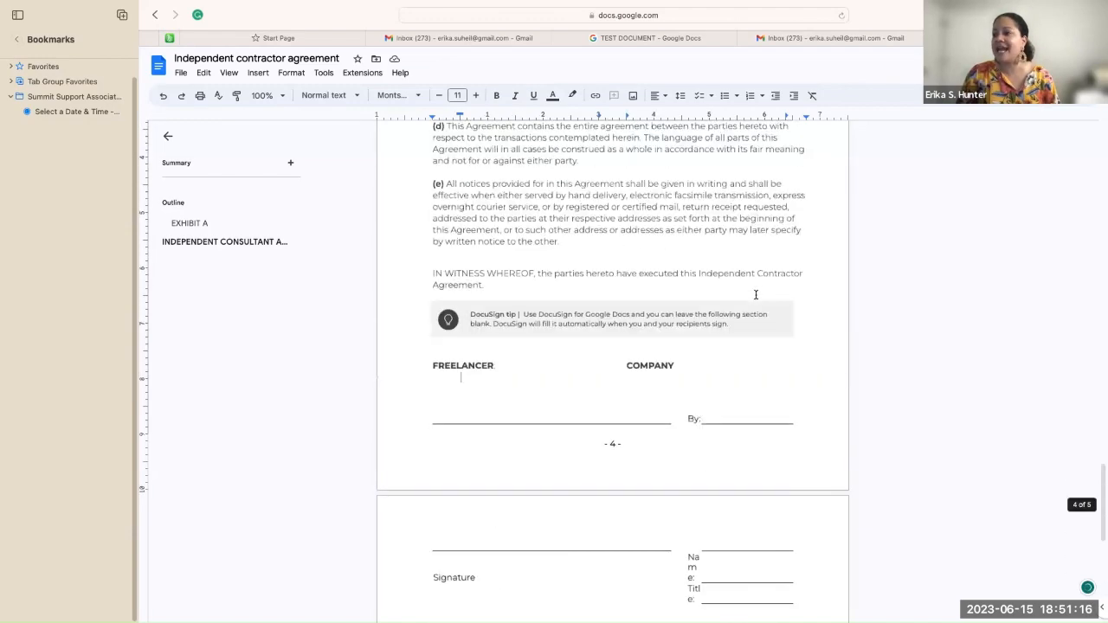
scroll(756, 295, up, 20)
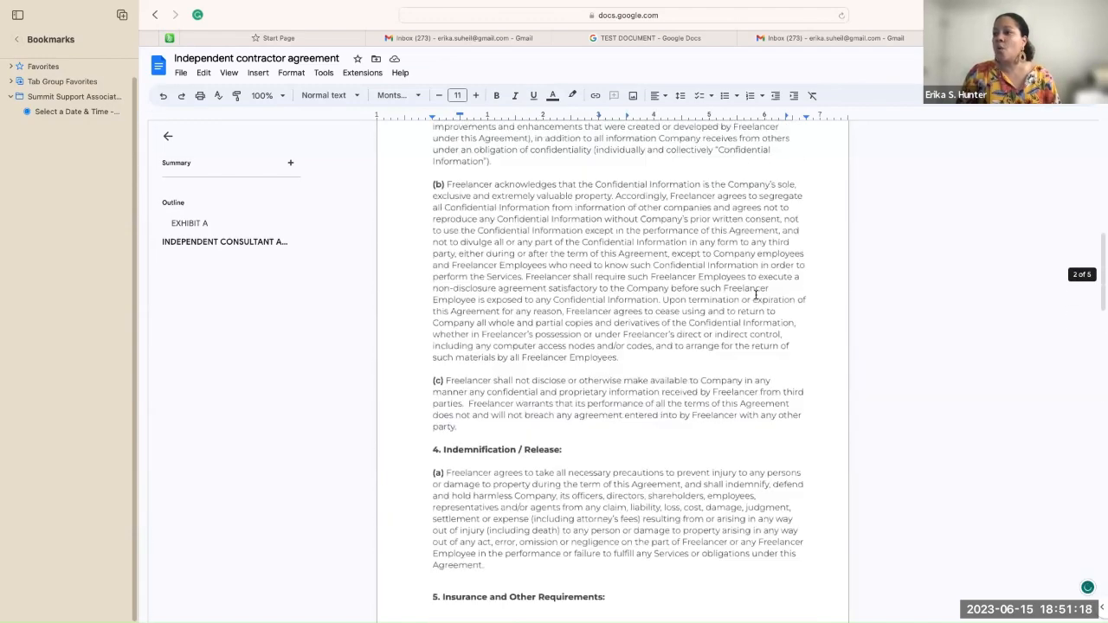
scroll(756, 295, up, 2)
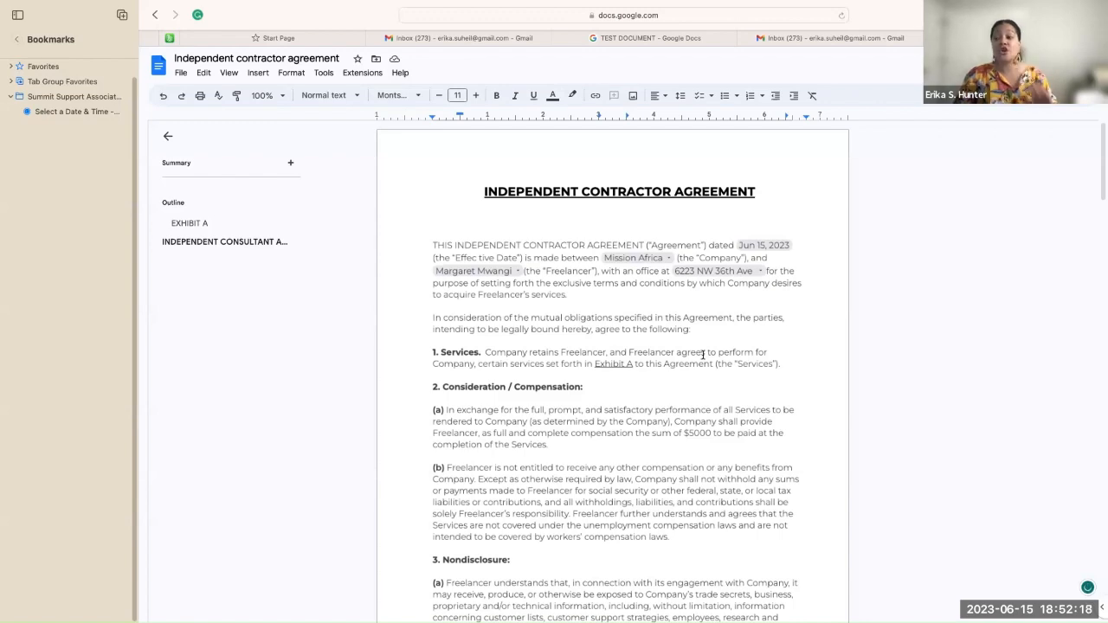
scroll(703, 354, down, 1)
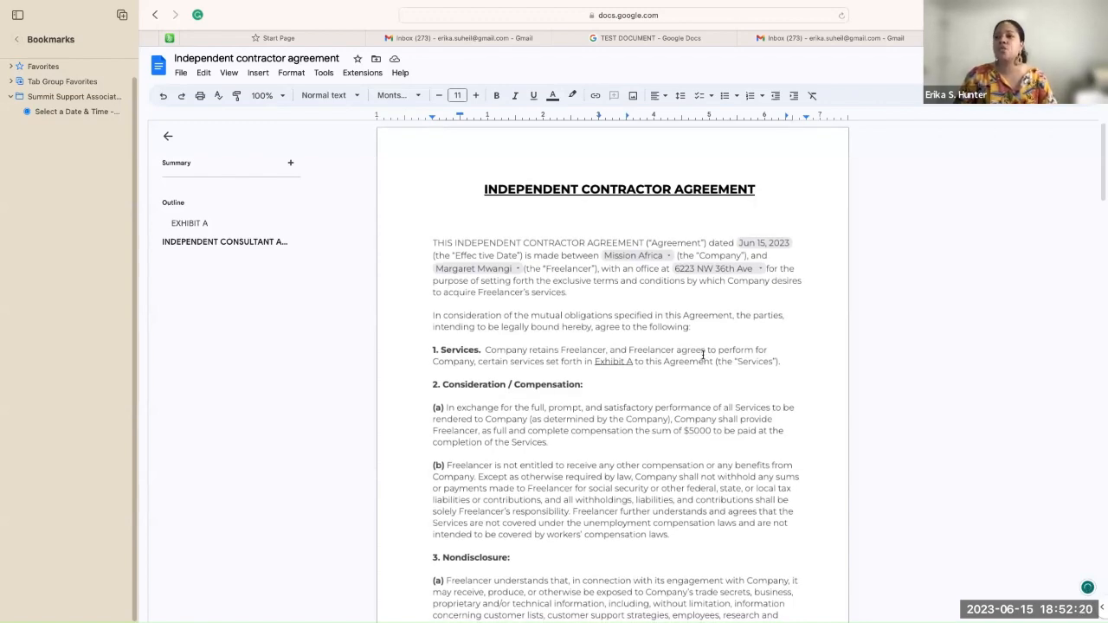
scroll(702, 354, down, 10)
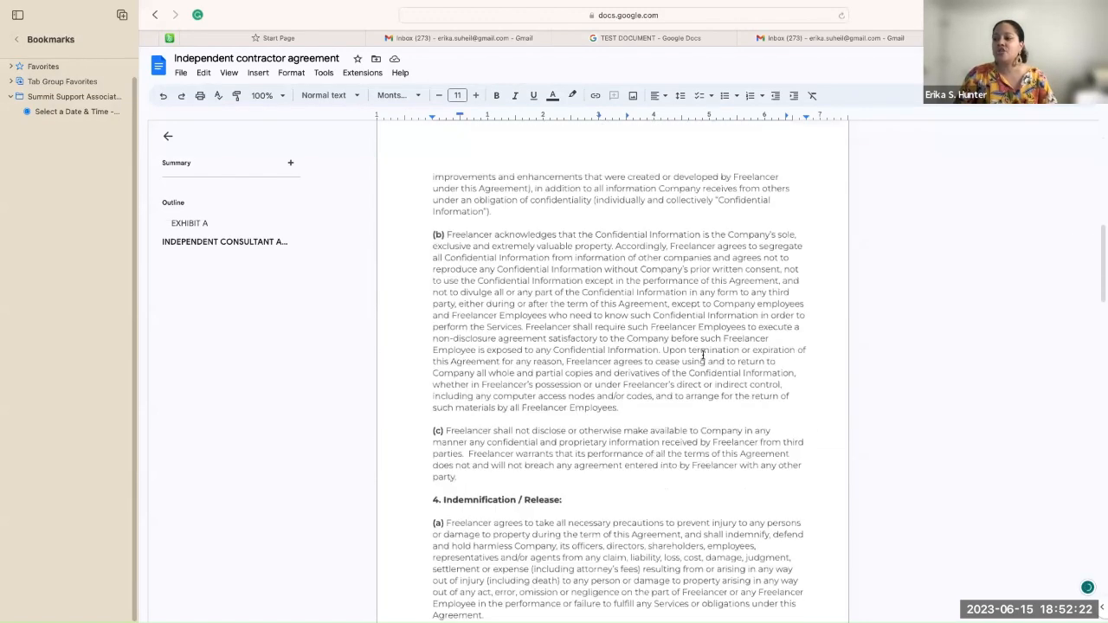
scroll(702, 354, down, 3)
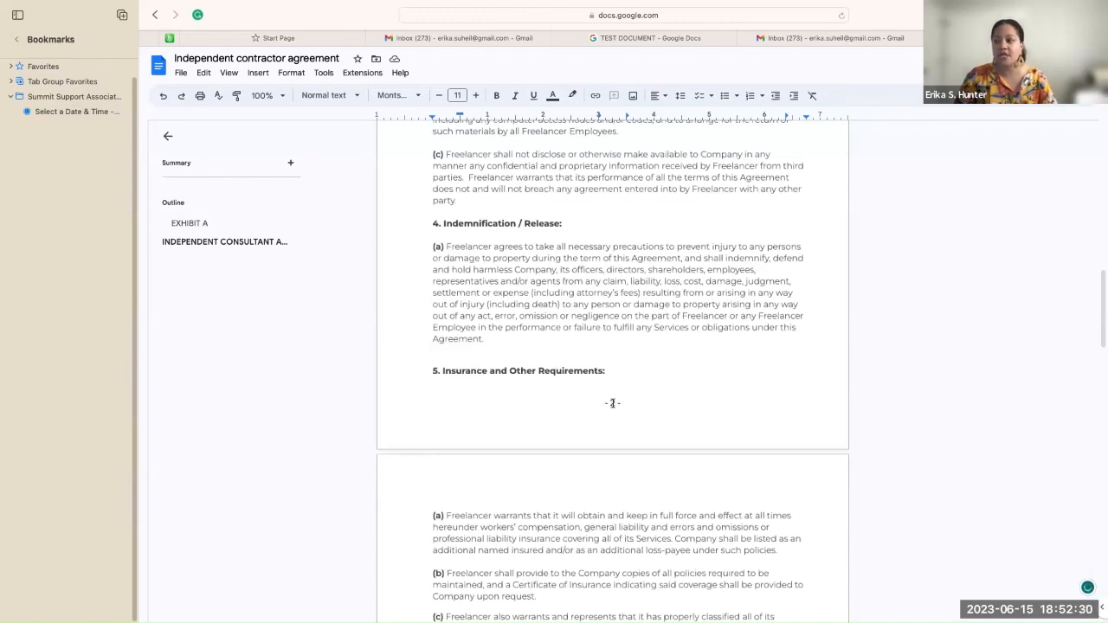
scroll(612, 403, up, 15)
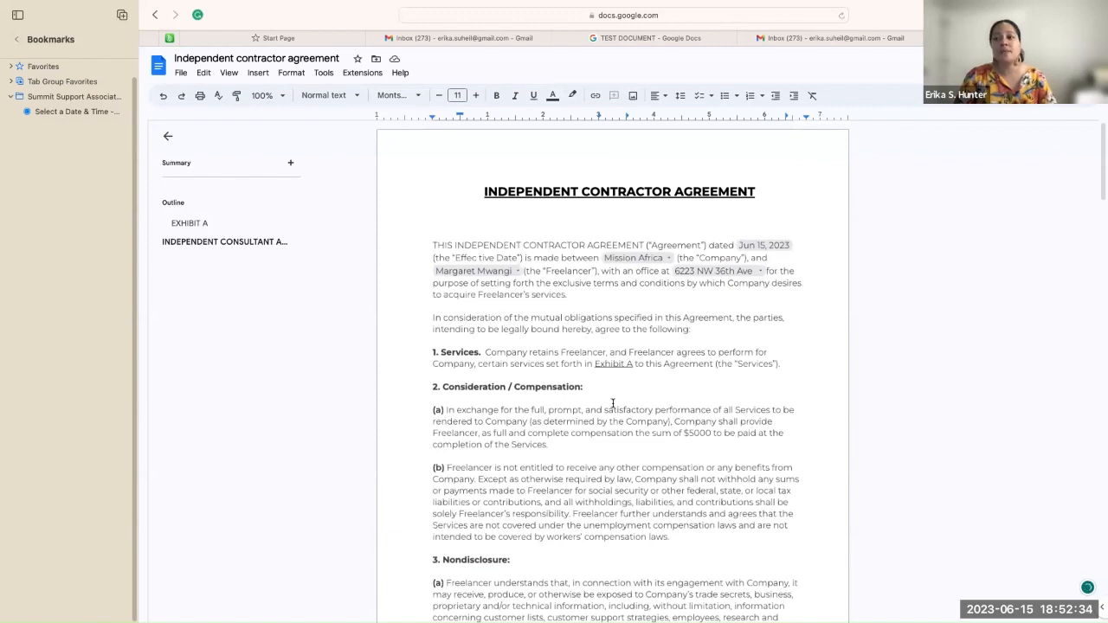
Step: Show the Header and Footer options under Insert > Headers & footers
click(262, 74)
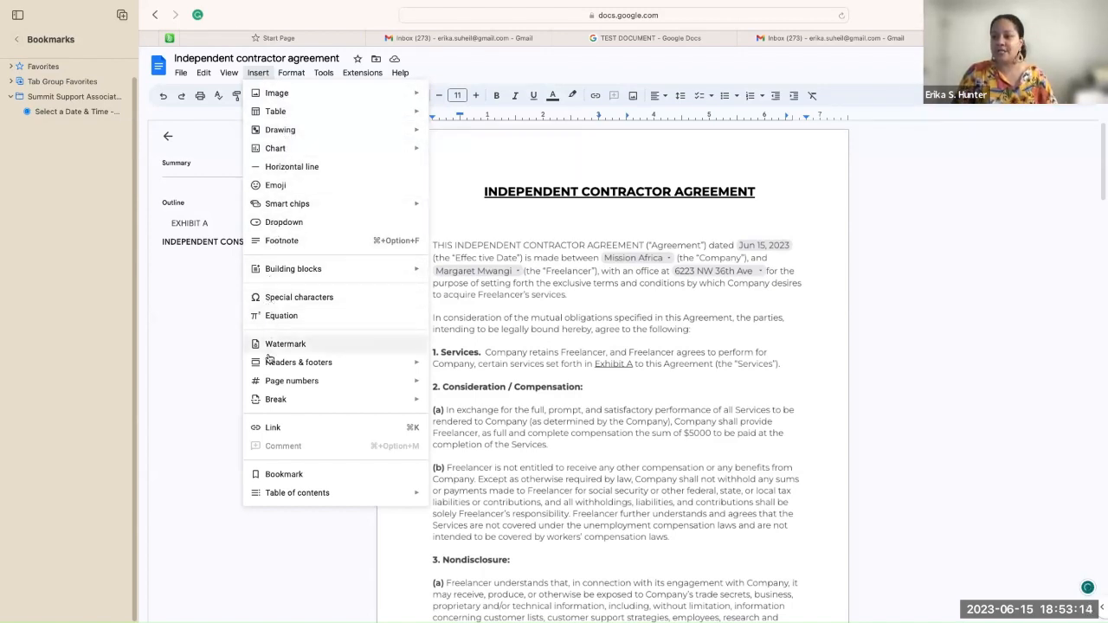
mouse_move(271, 384)
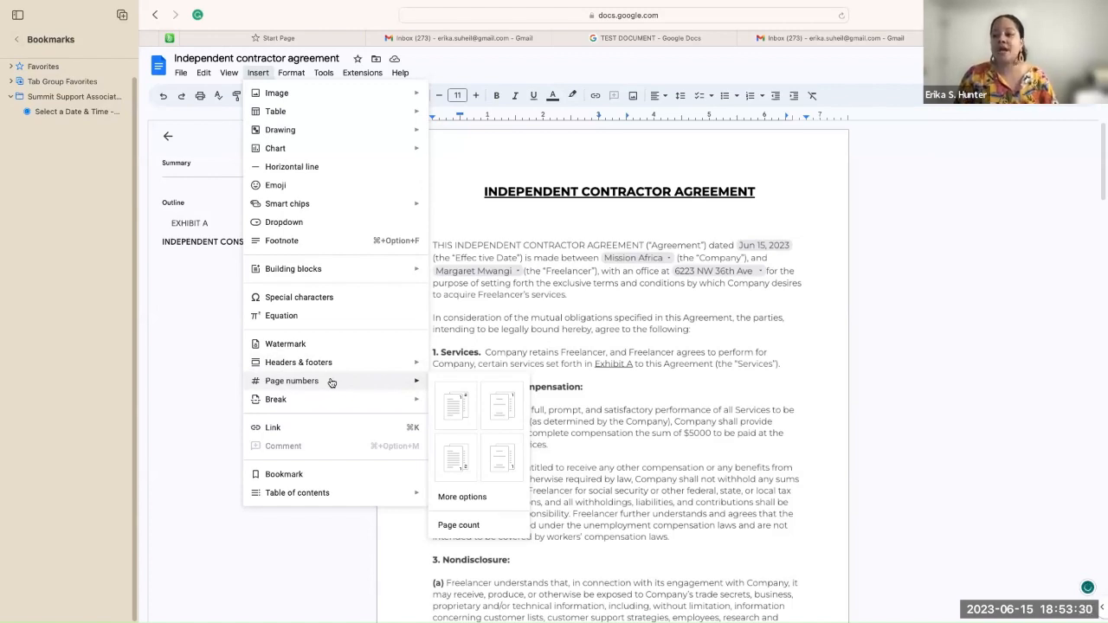
mouse_move(330, 367)
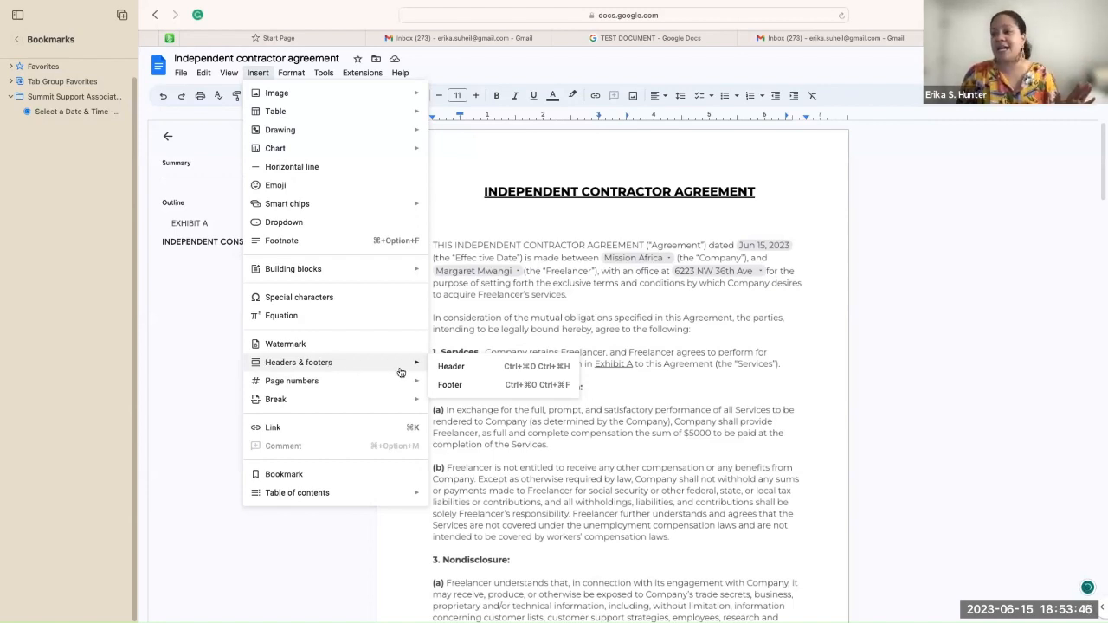
Step: Add a header, then open the page footer with its page number for editing
click(454, 371)
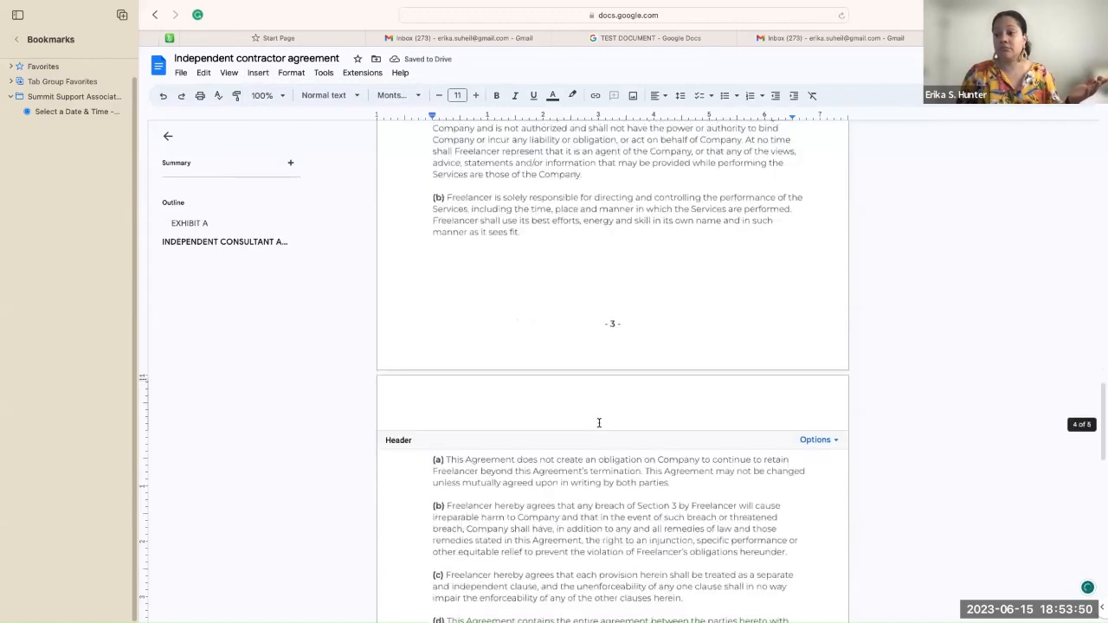
scroll(598, 423, up, 10)
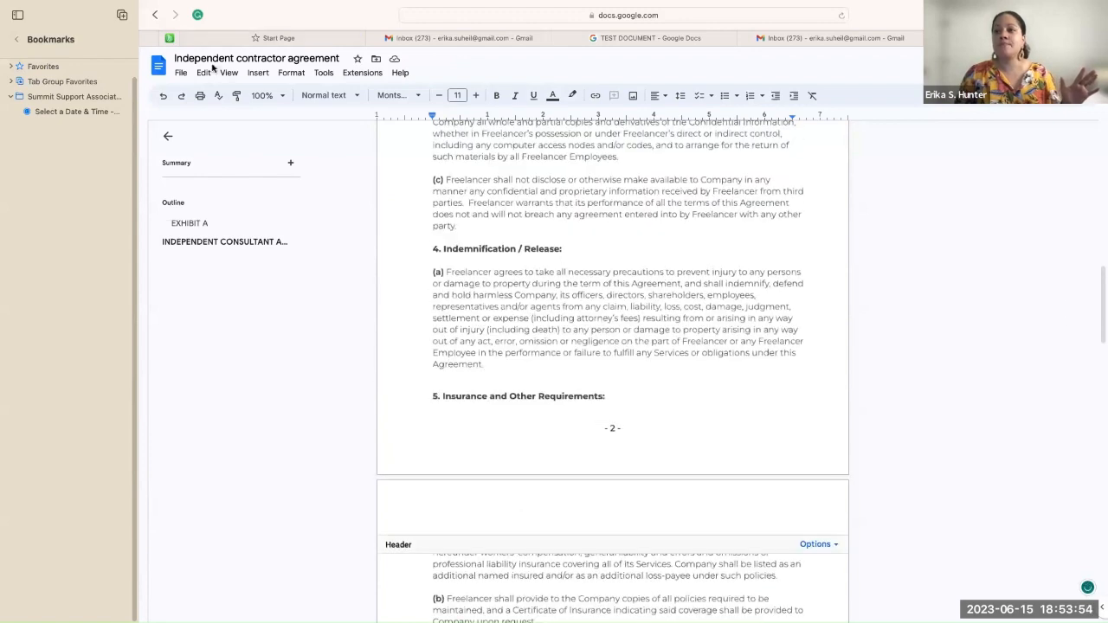
click(257, 73)
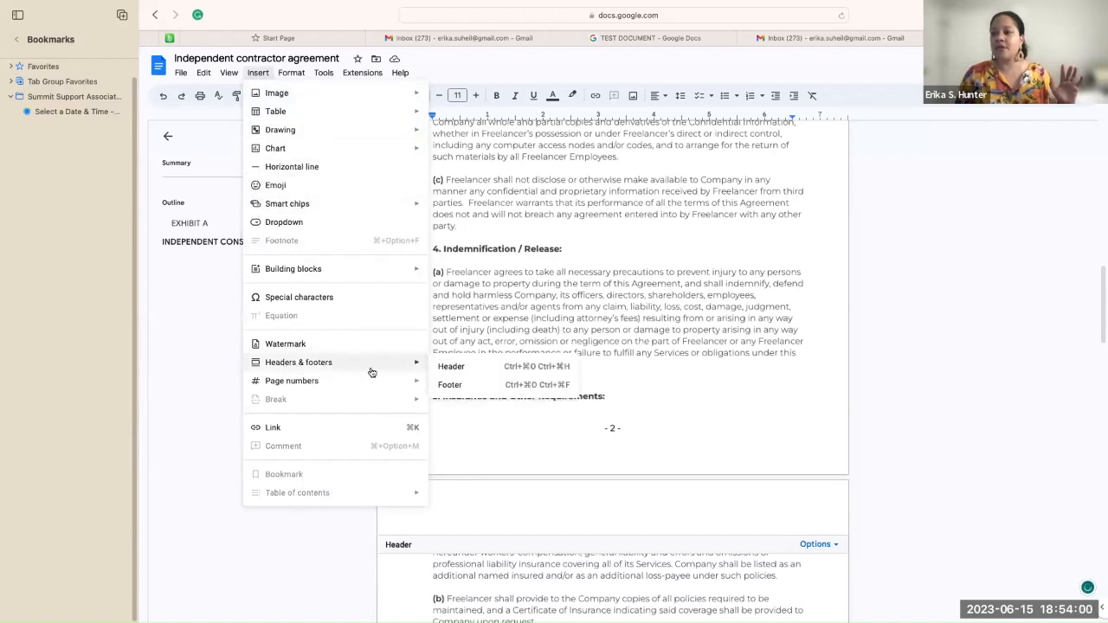
click(467, 385)
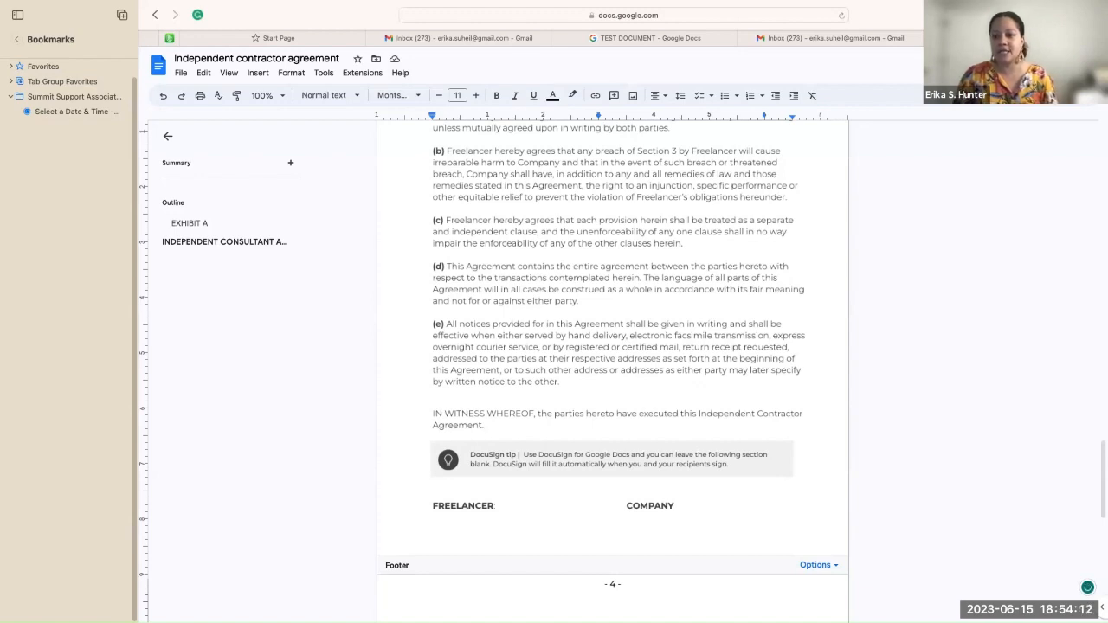
click(51, 85)
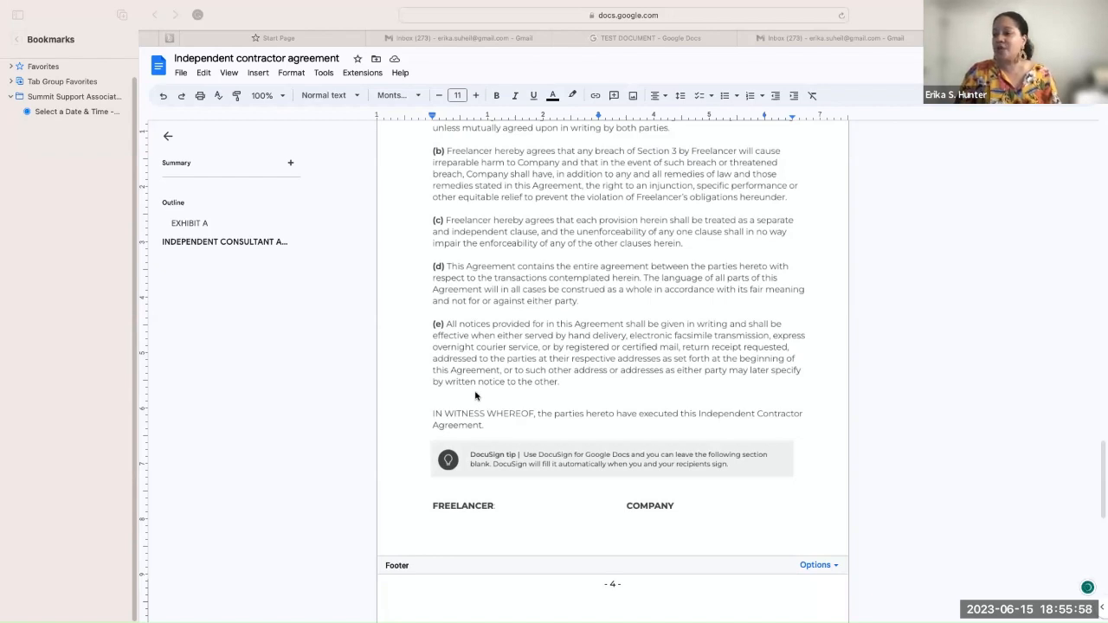
scroll(475, 395, down, 3)
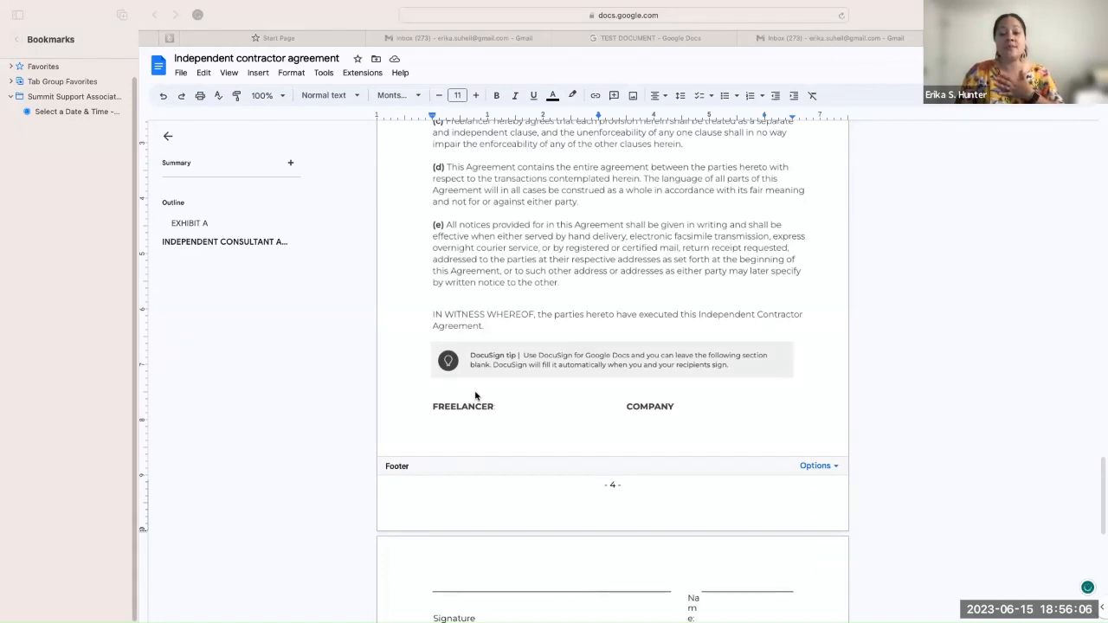
click(616, 489)
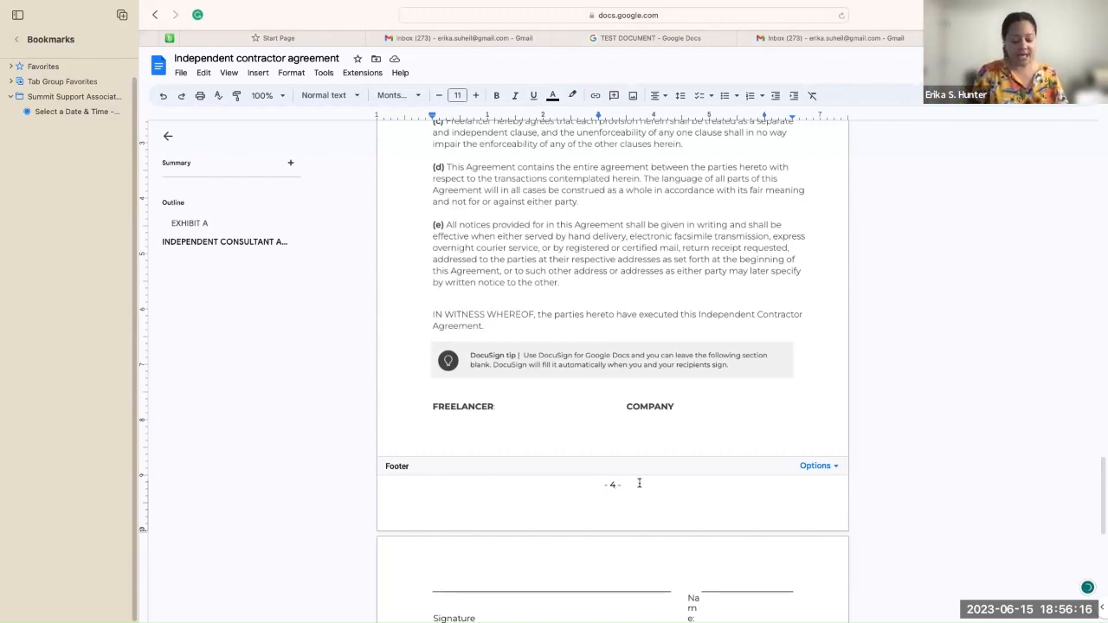
text(ES)
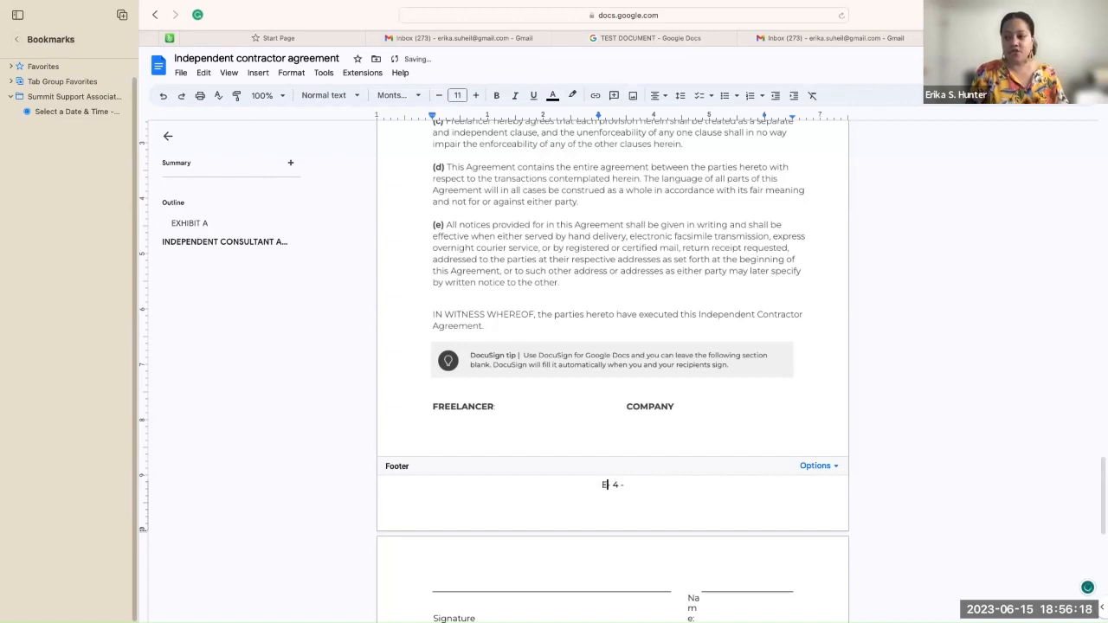
text(V)
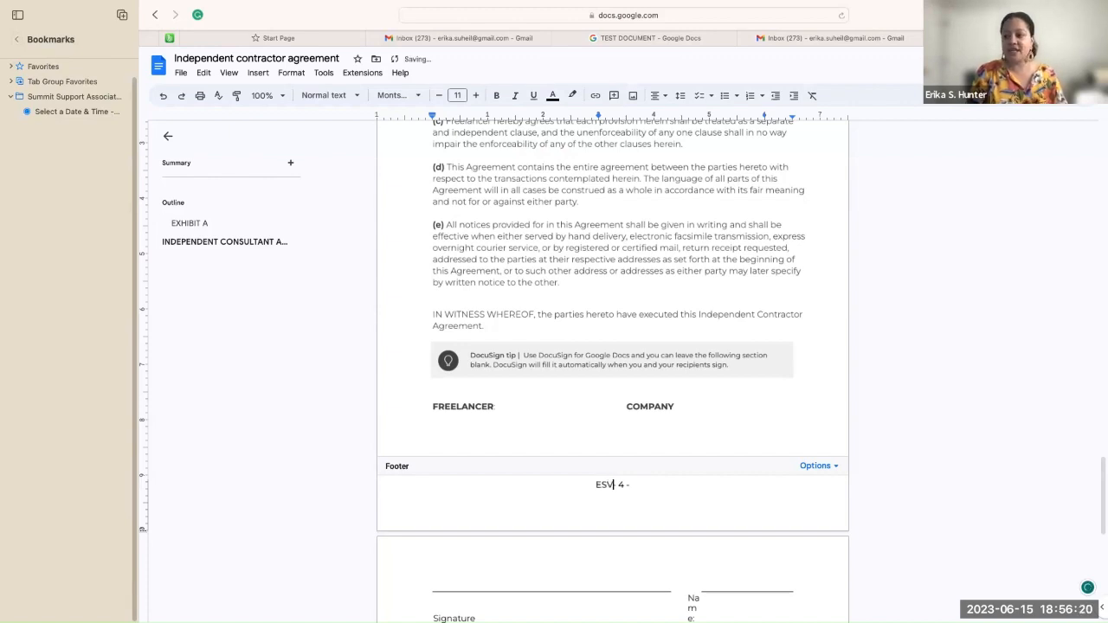
text(____)
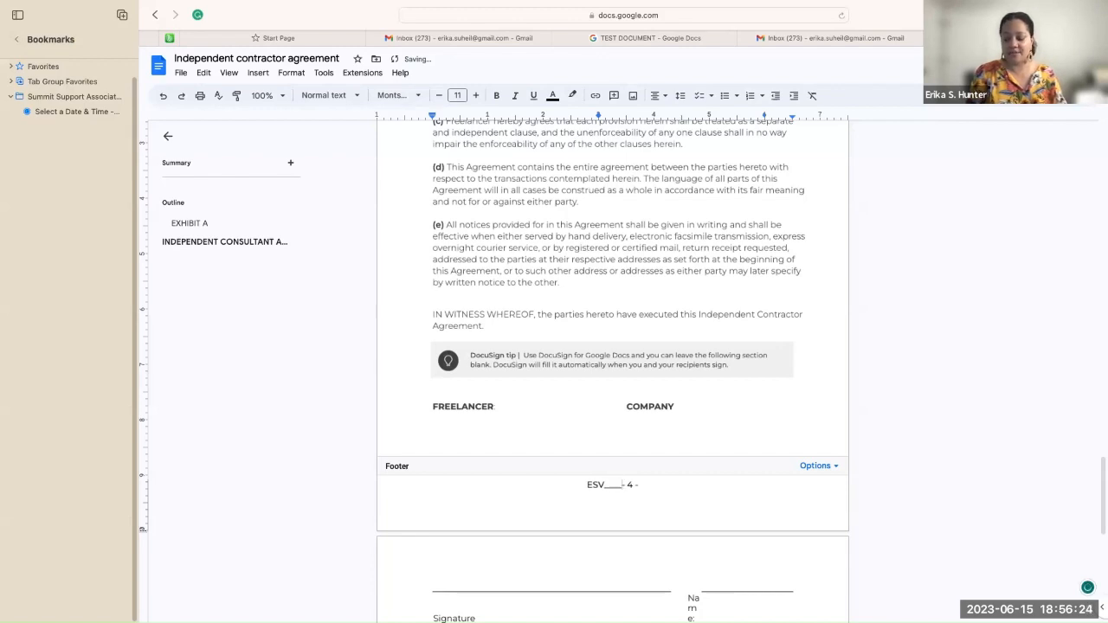
key(BackSpace)
key(BackSpace)
key(BackSpace)
key(BackSpace)
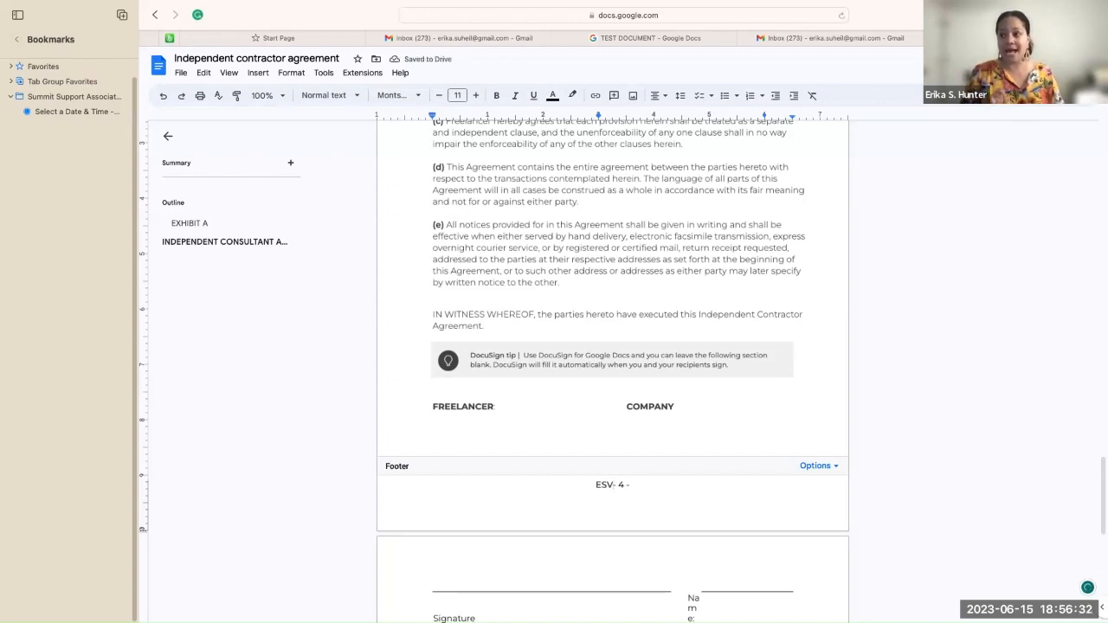
text(-)
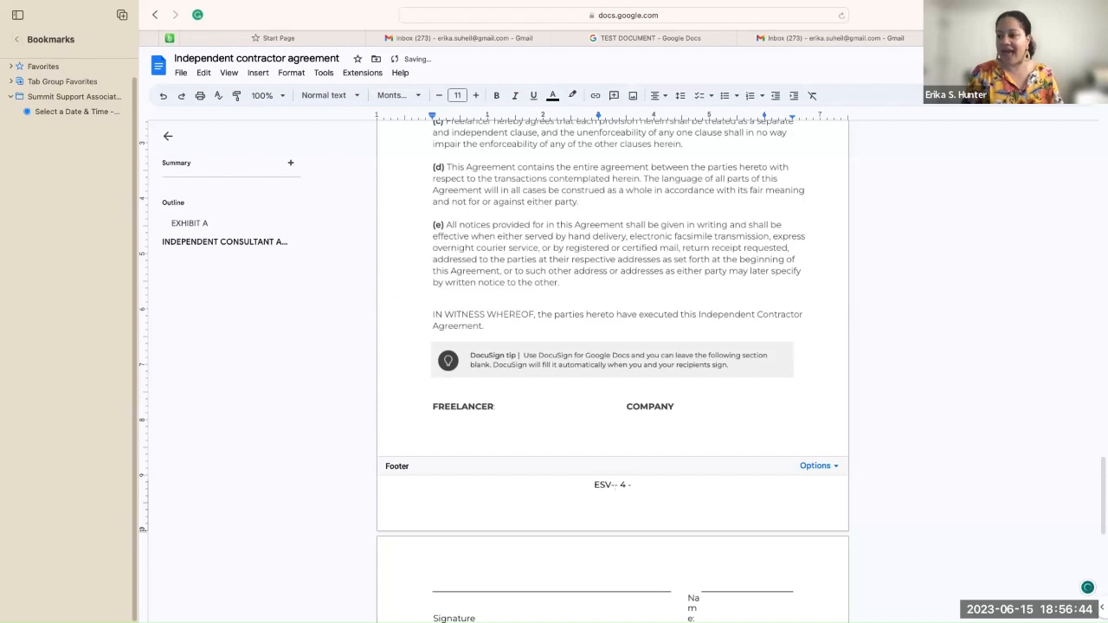
key(BackSpace)
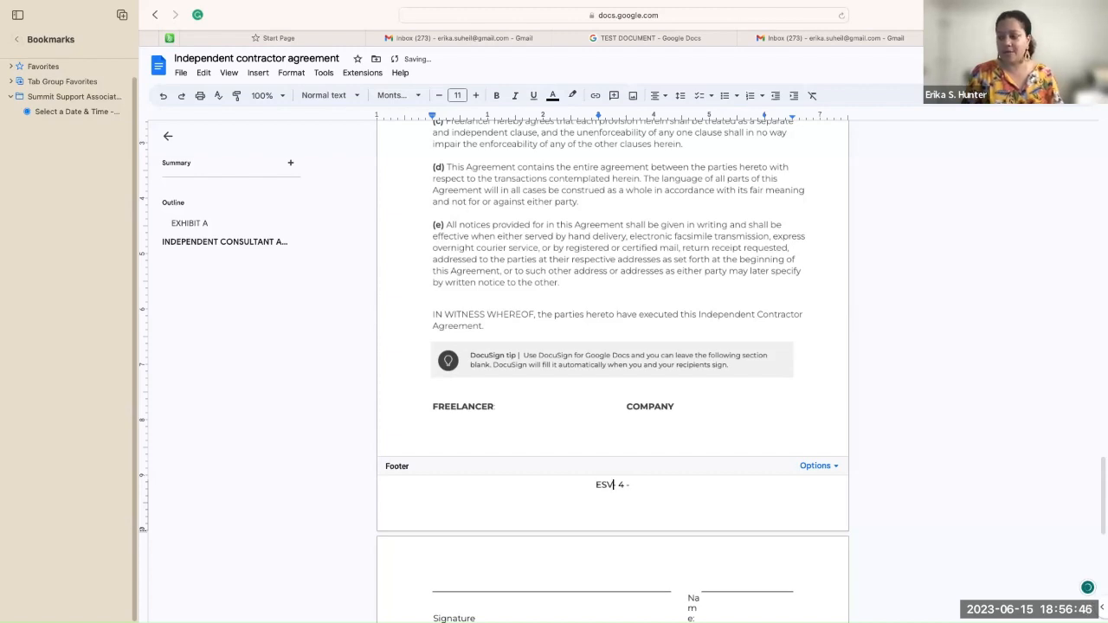
text(-)
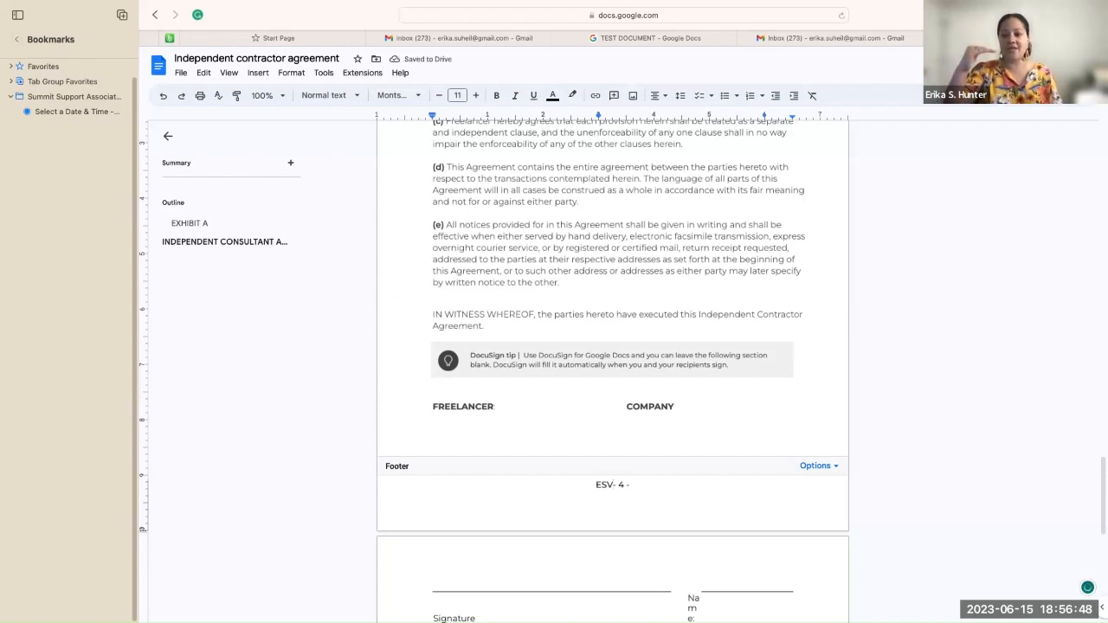
key(BackSpace)
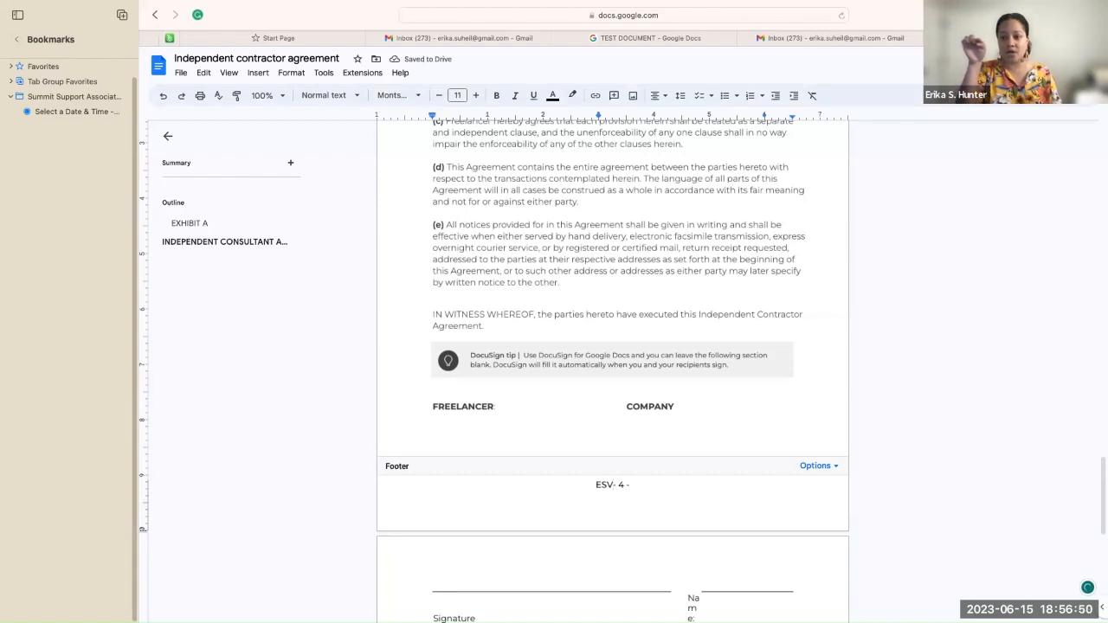
text(- 4 -)
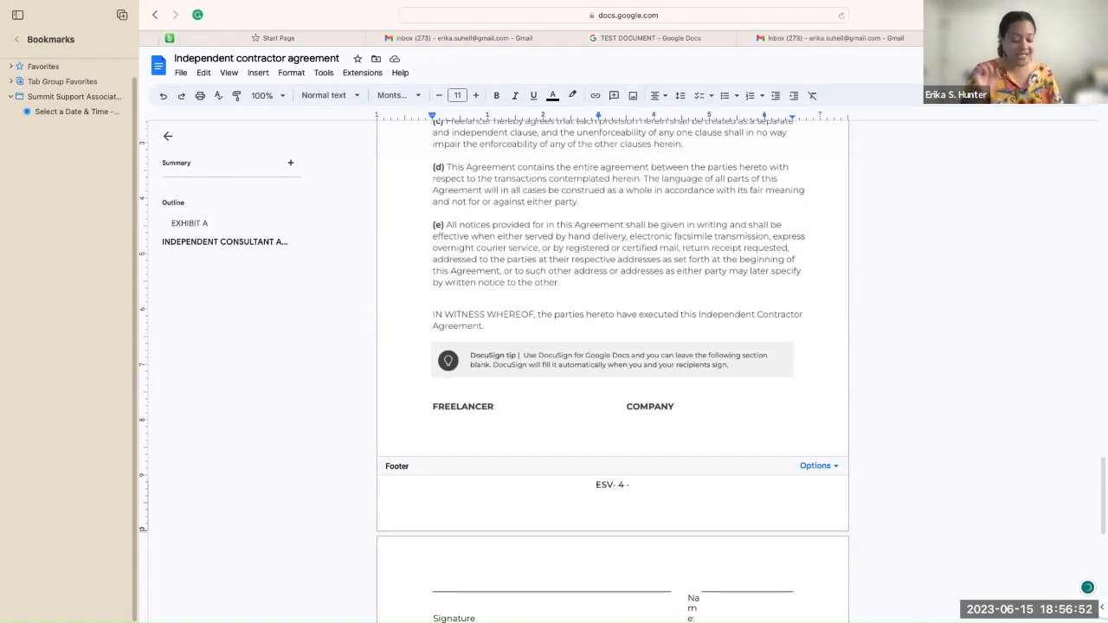
key(BackSpace)
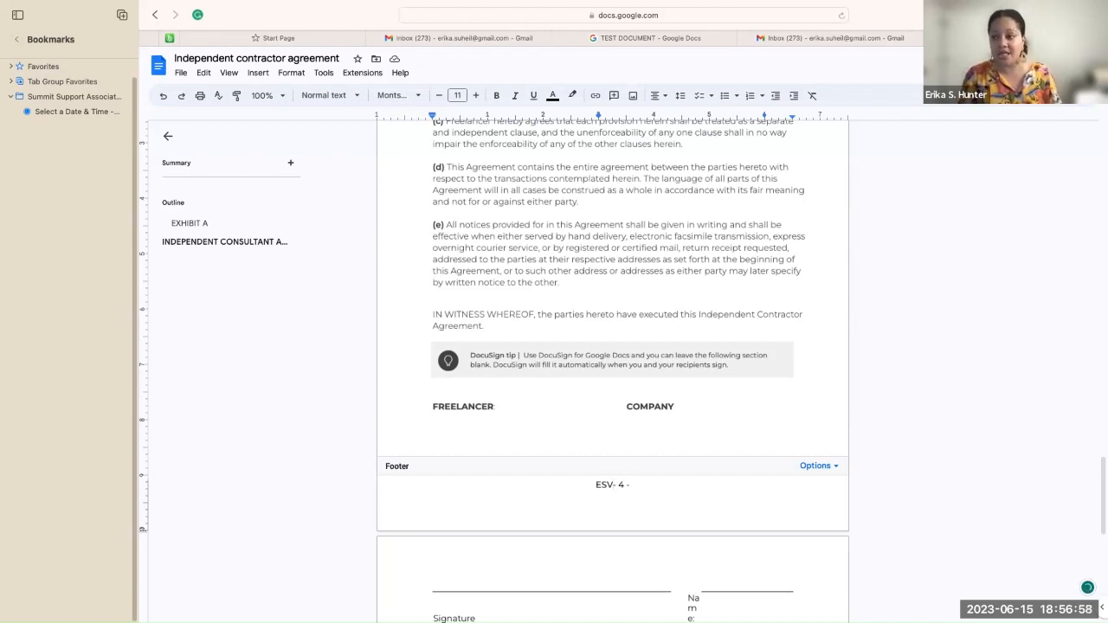
Step: Make the footer read ESV____ ESH____ with the page number tabbed to the right
key(BackSpace)
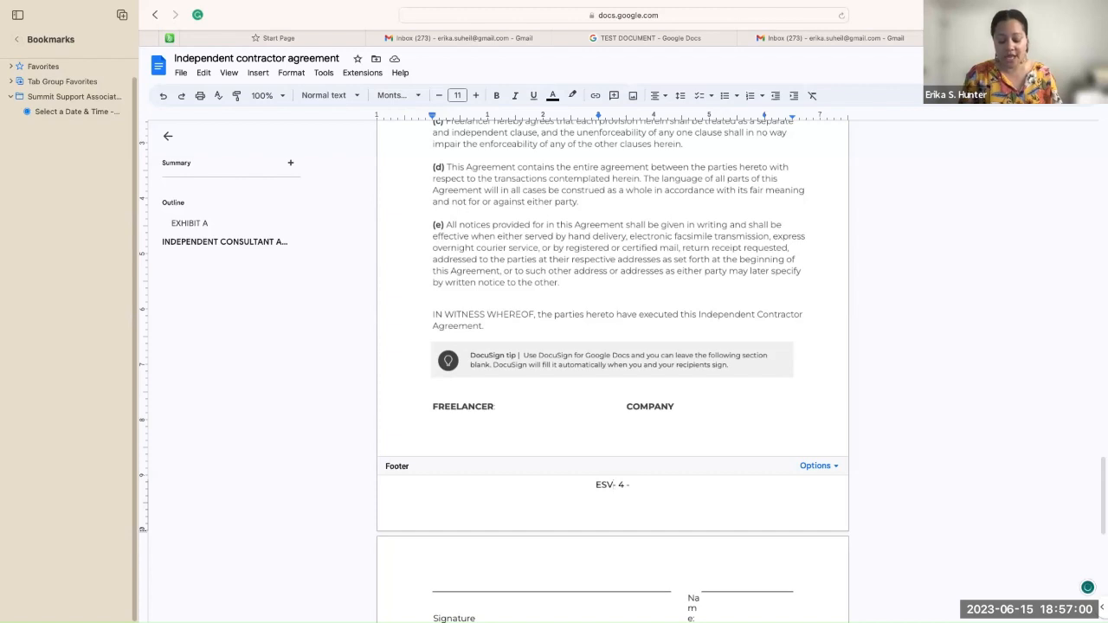
text(________)
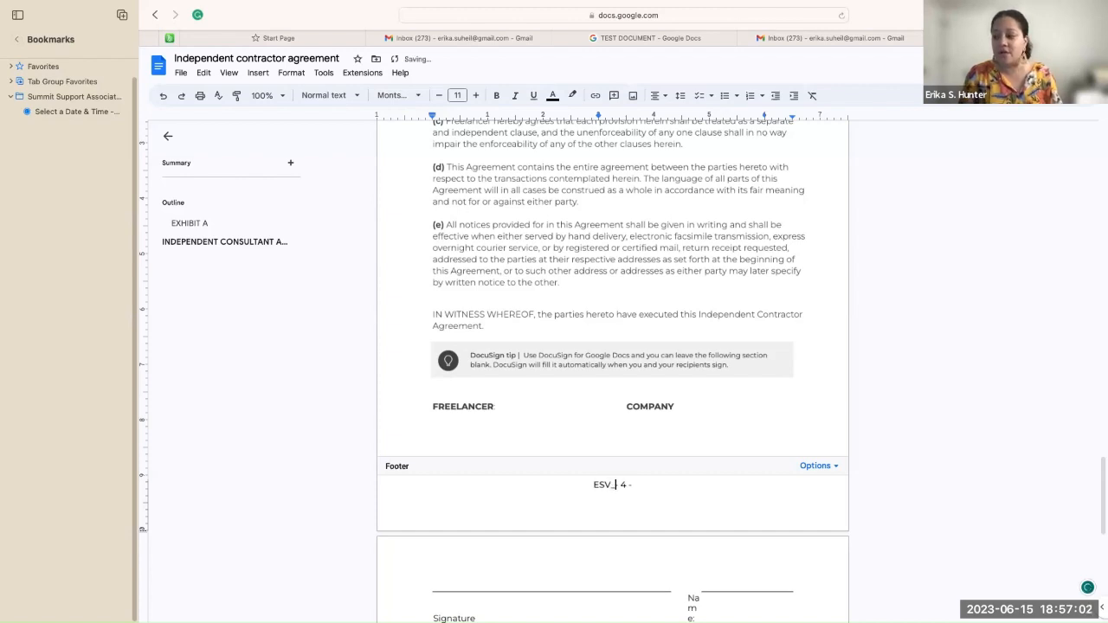
text(__)
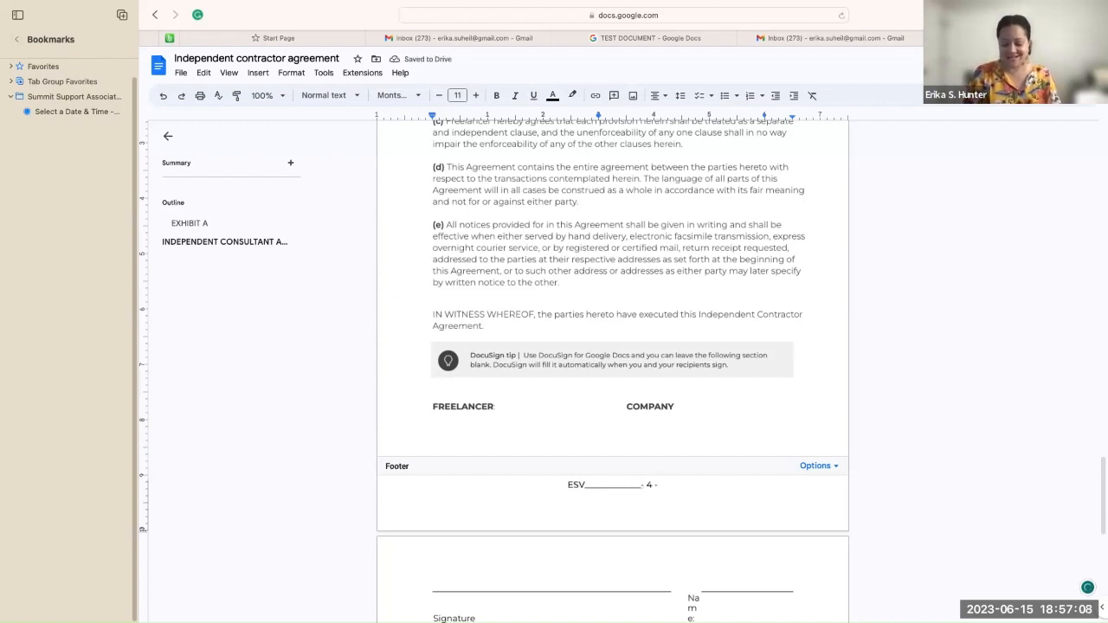
key(BackSpace)
key(BackSpace)
key(BackSpace)
key(BackSpace)
key(BackSpace)
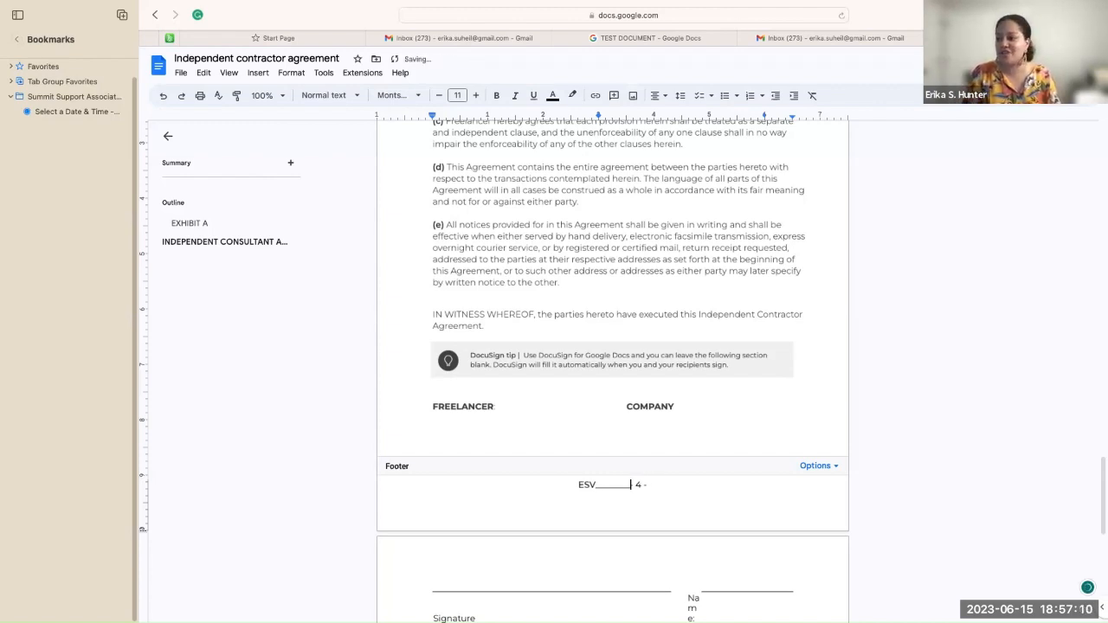
key(BackSpace)
key(BackSpace)
key(BackSpace)
key(BackSpace)
key(BackSpace)
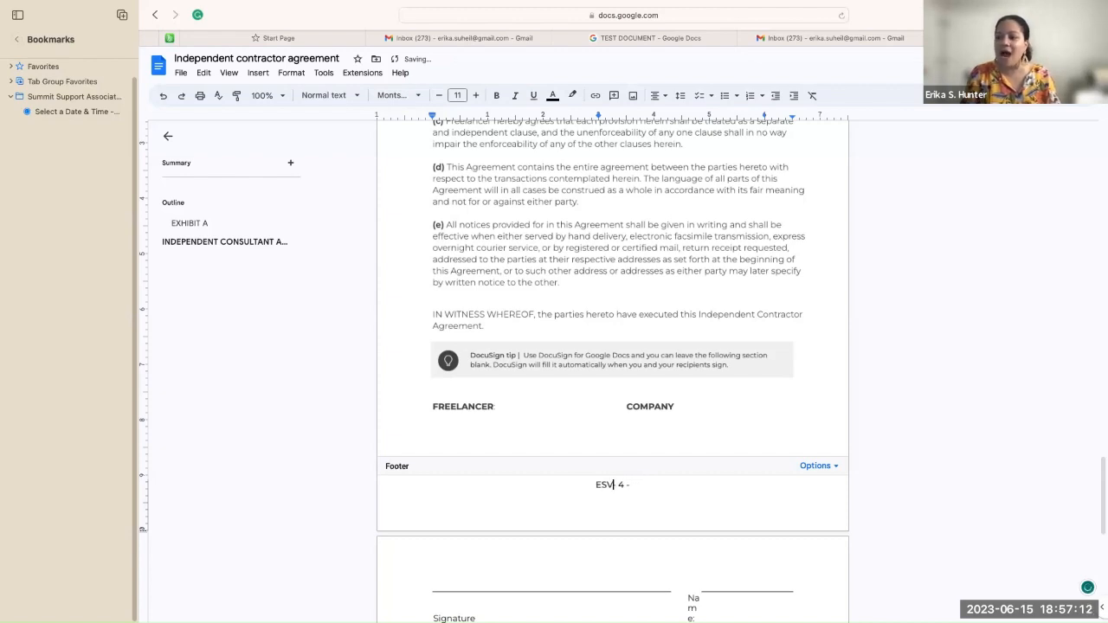
text(____)
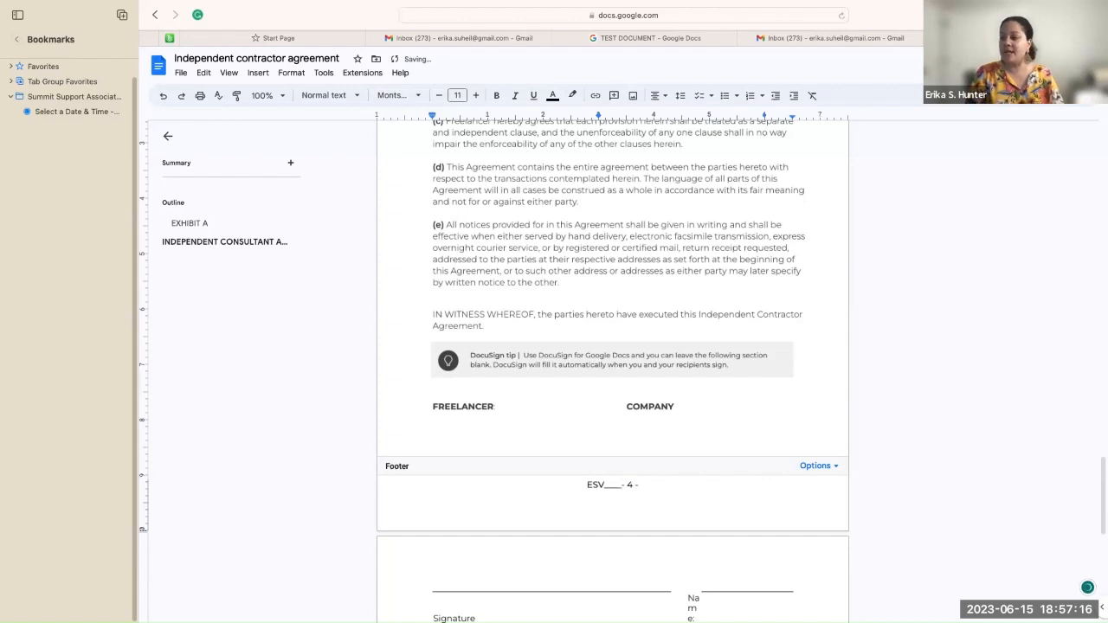
text( ES)
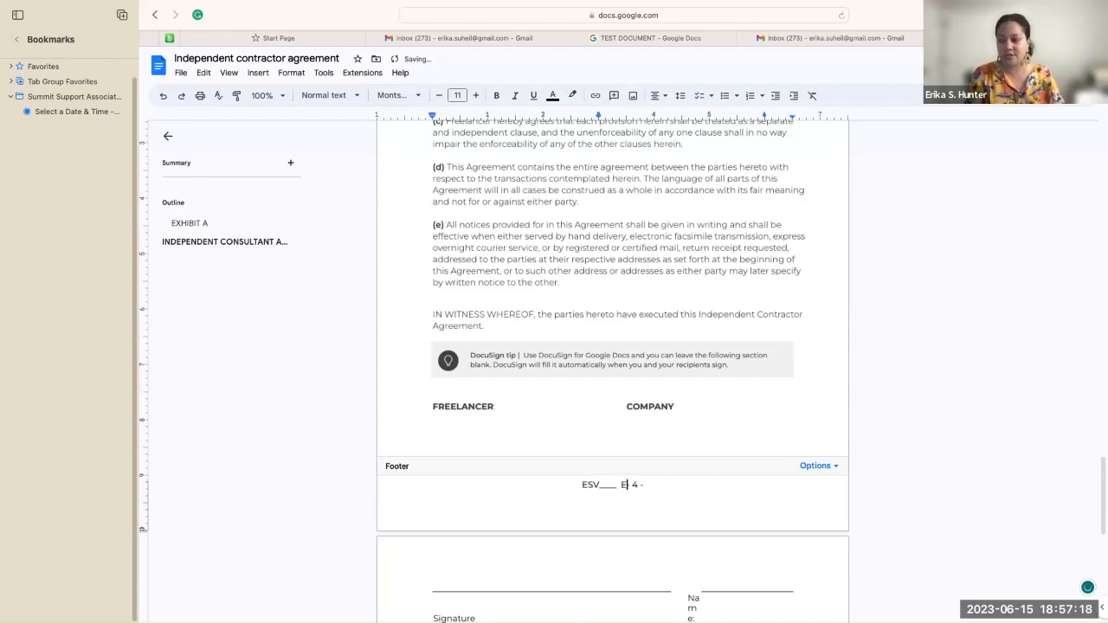
text(H)
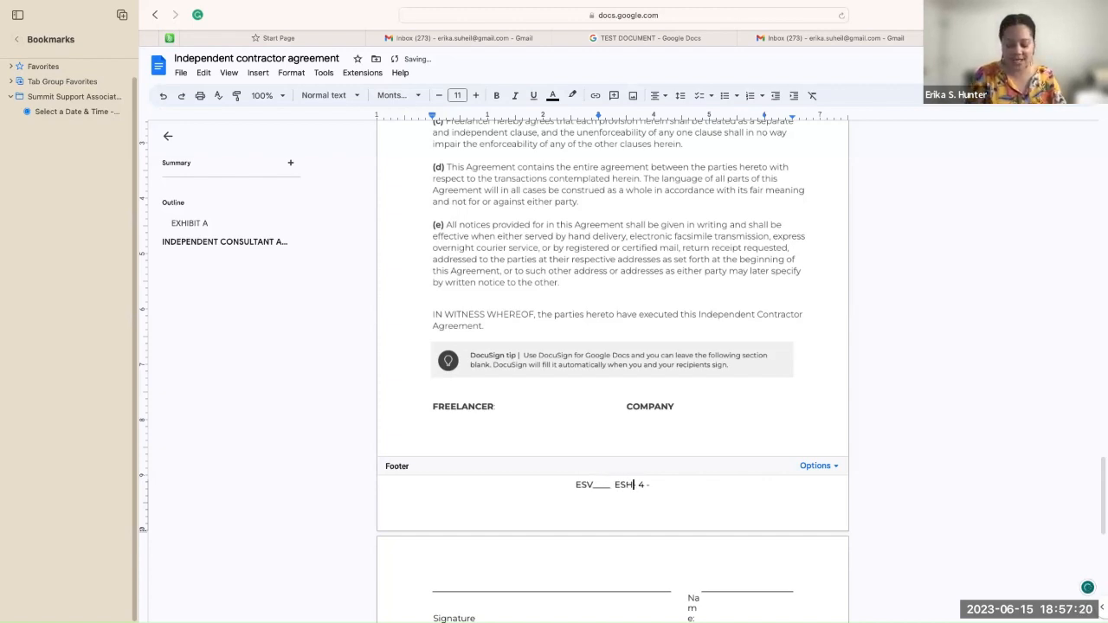
text(____)
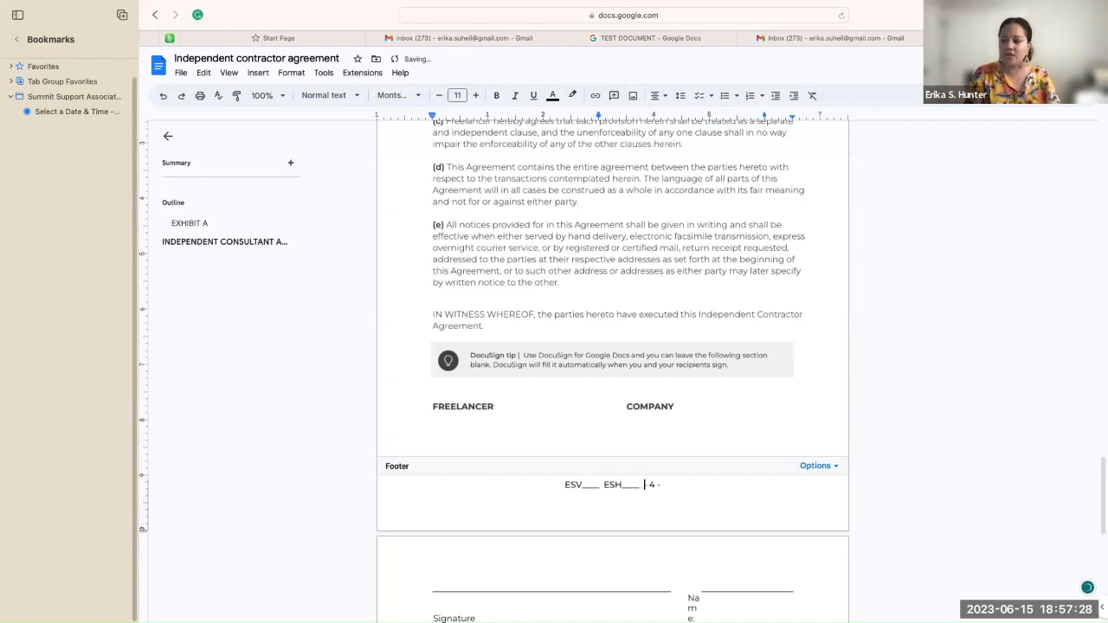
key(BackSpace)
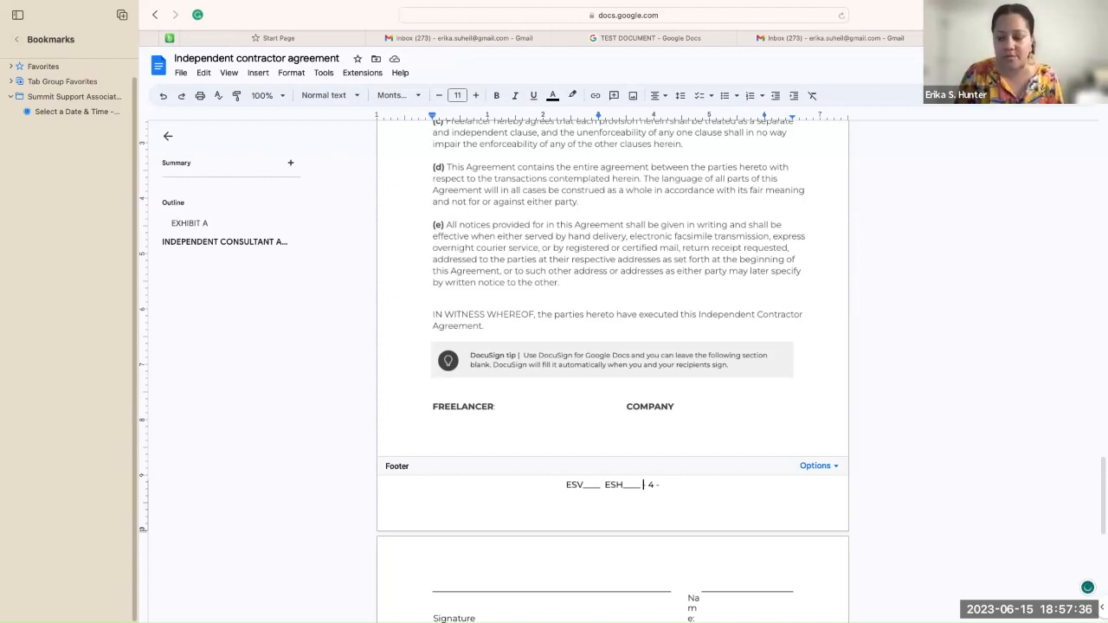
key(Tab)
key(Tab)
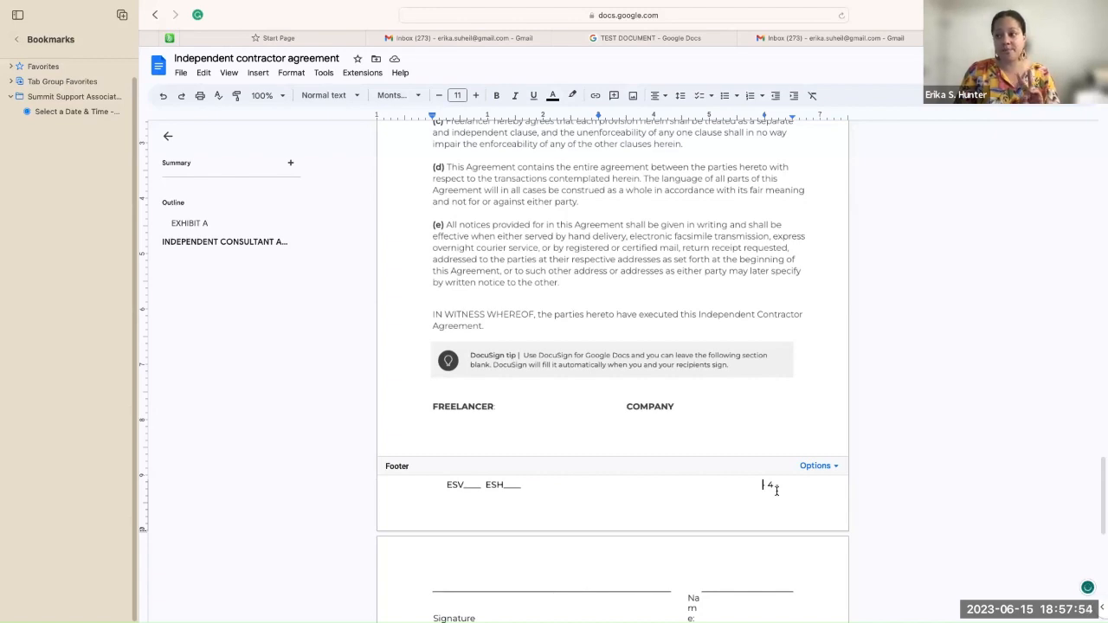
Step: Exit the footer and scroll through the pages to check it, returning to the opening sections
click(889, 430)
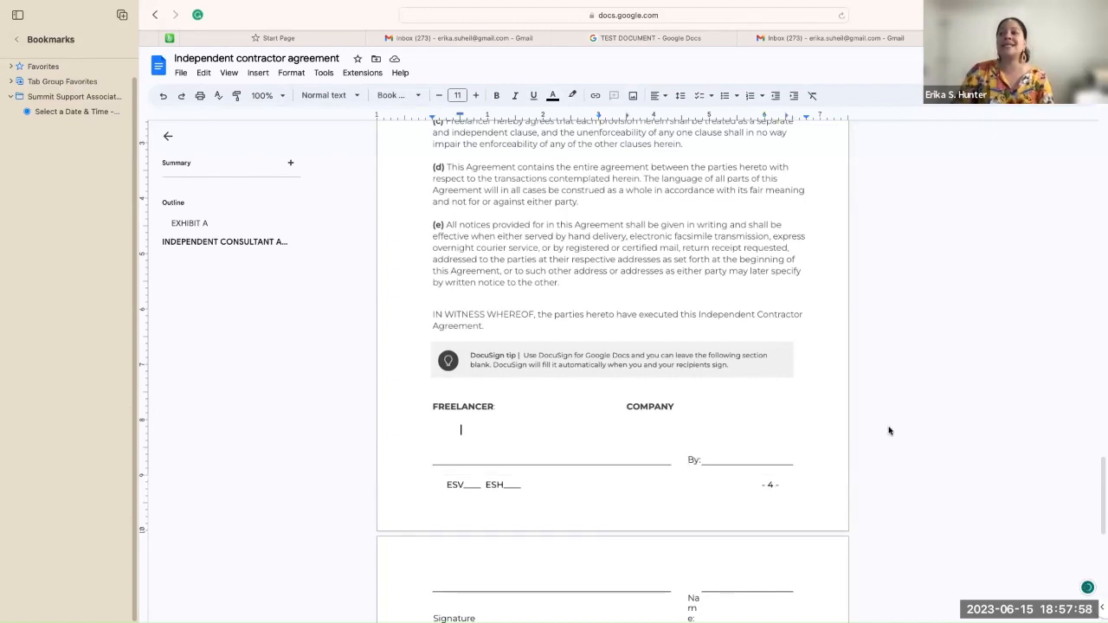
scroll(889, 430, down, 5)
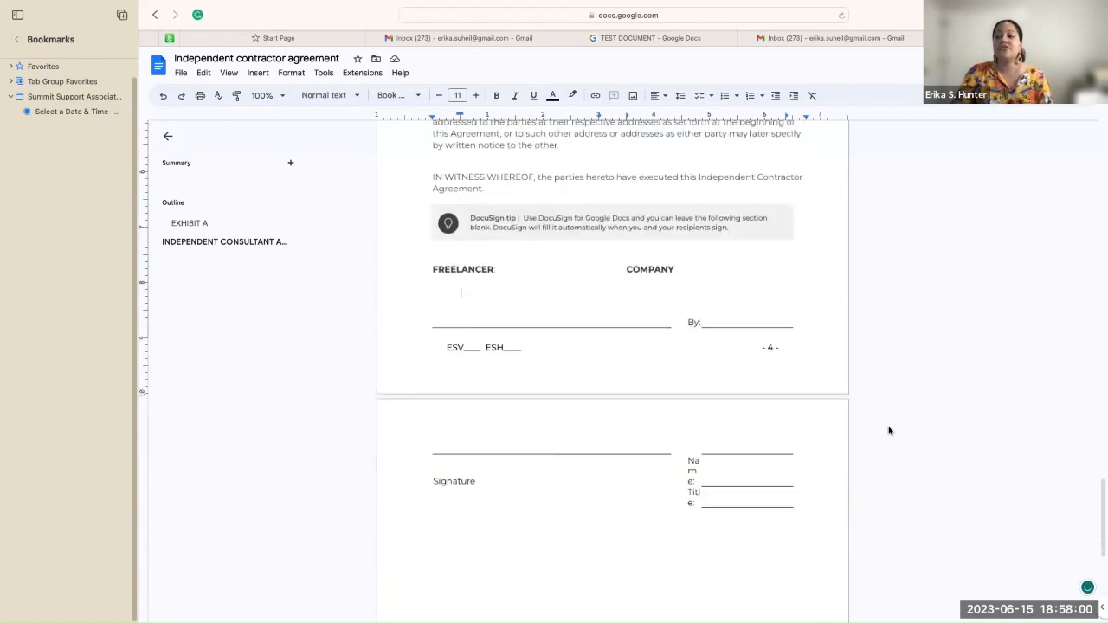
scroll(888, 430, down, 4)
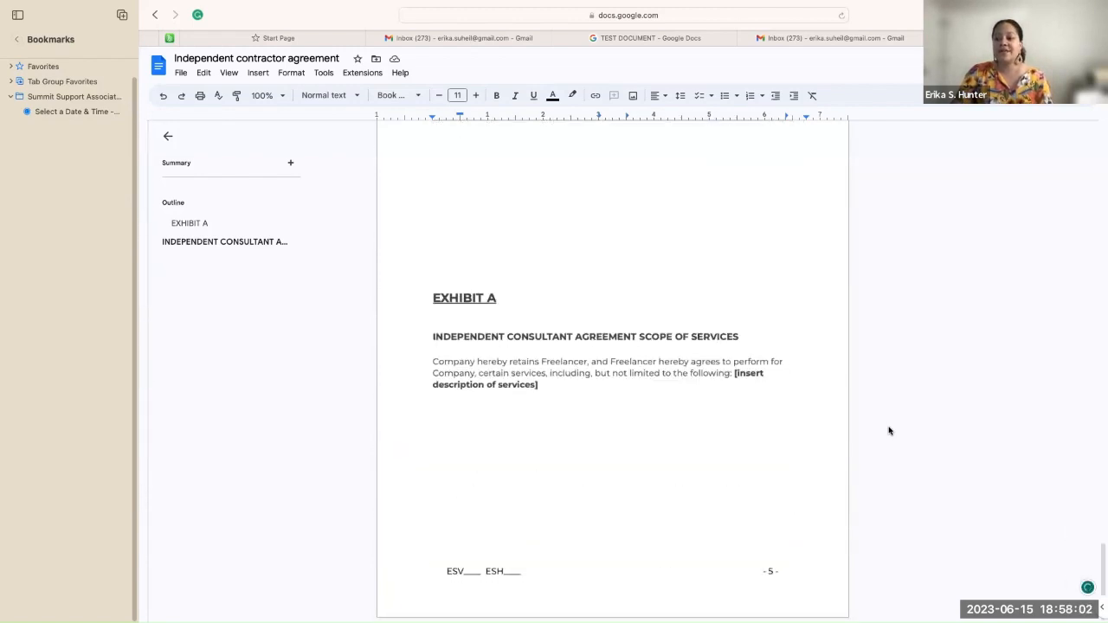
scroll(889, 430, up, 7)
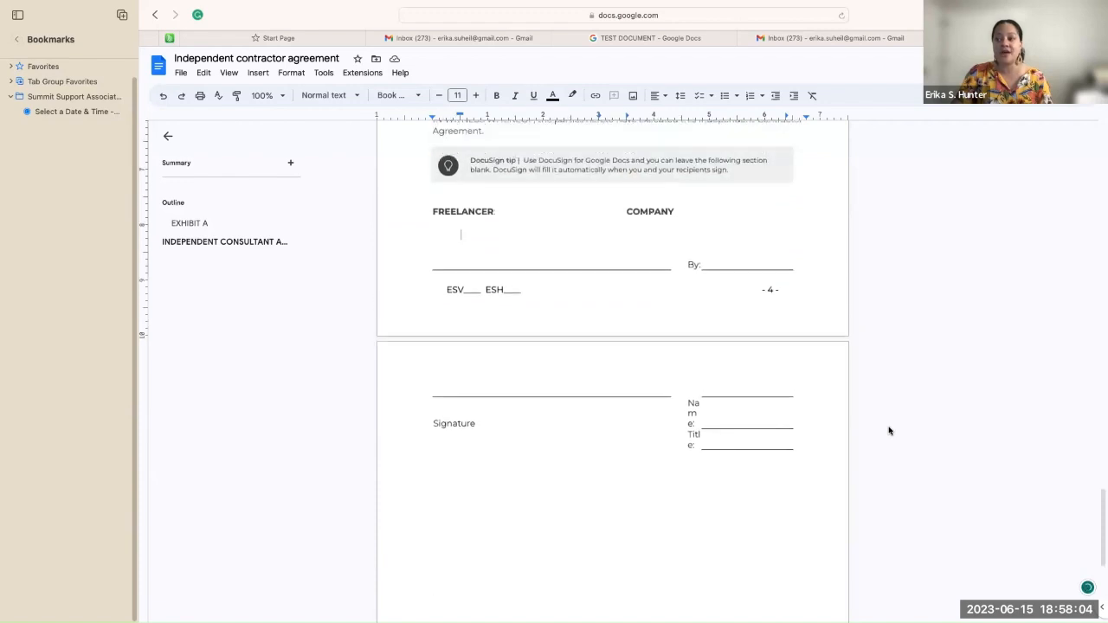
scroll(889, 430, up, 4)
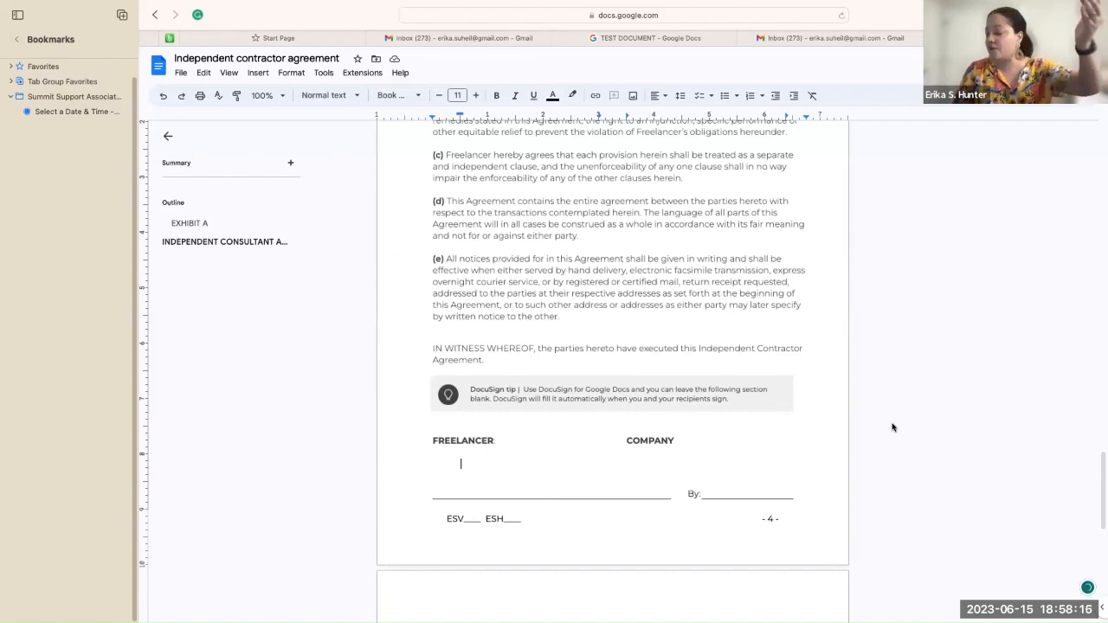
scroll(892, 427, up, 10)
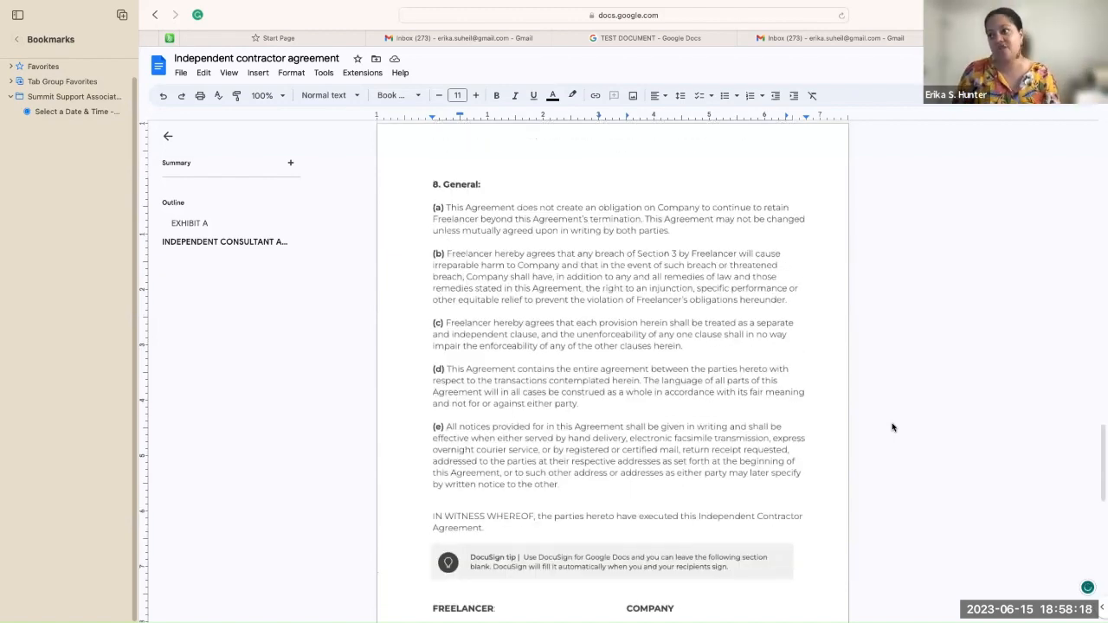
scroll(892, 426, up, 15)
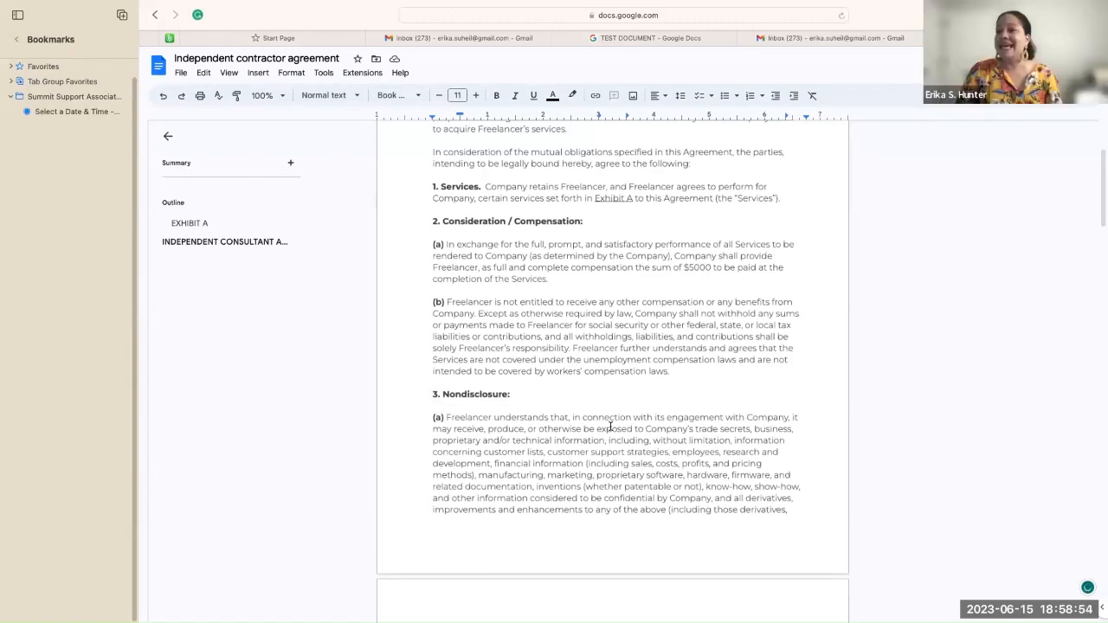
Step: Scroll to the top so the agreement's title and opening paragraph are visible
scroll(610, 425, up, 3)
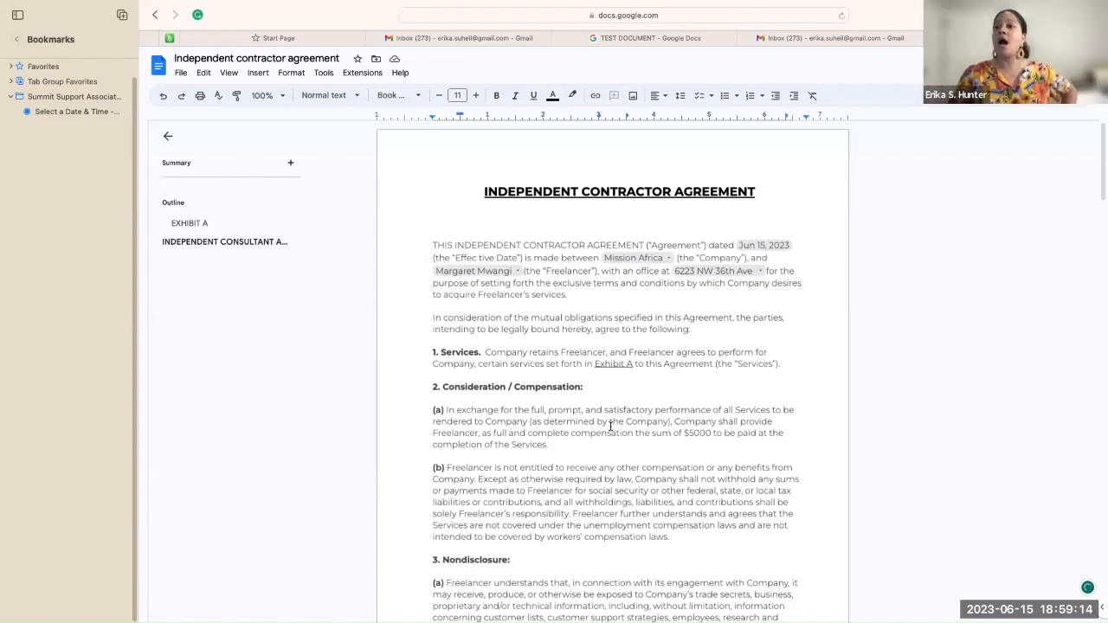
mouse_move(294, 170)
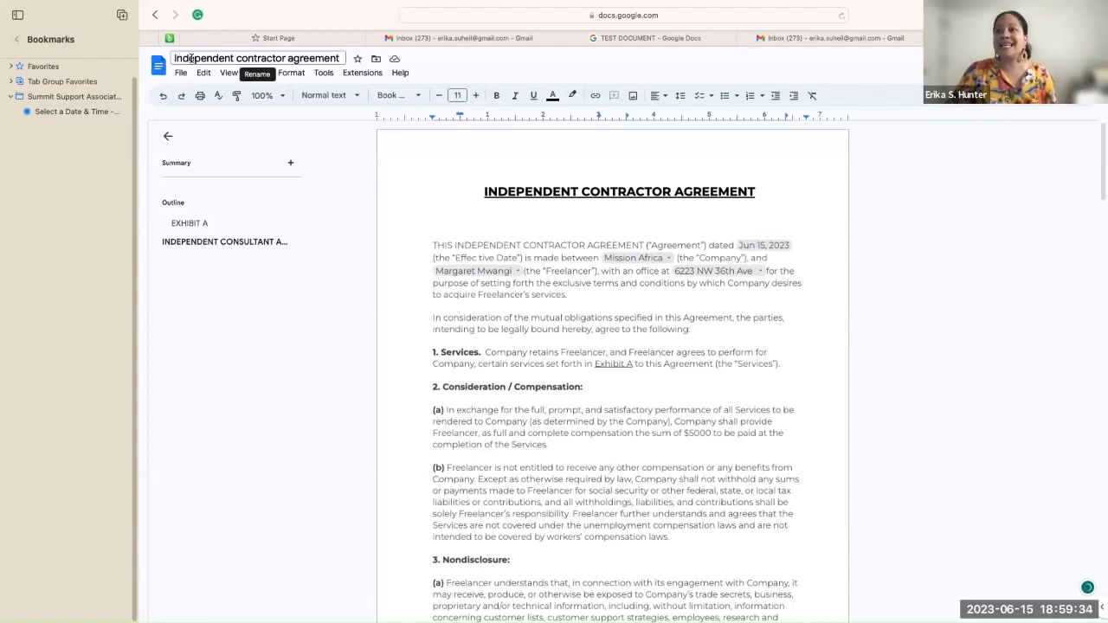
Step: Replace the document title with 'Mission Africa Class Google Docs Sample'
click(339, 57)
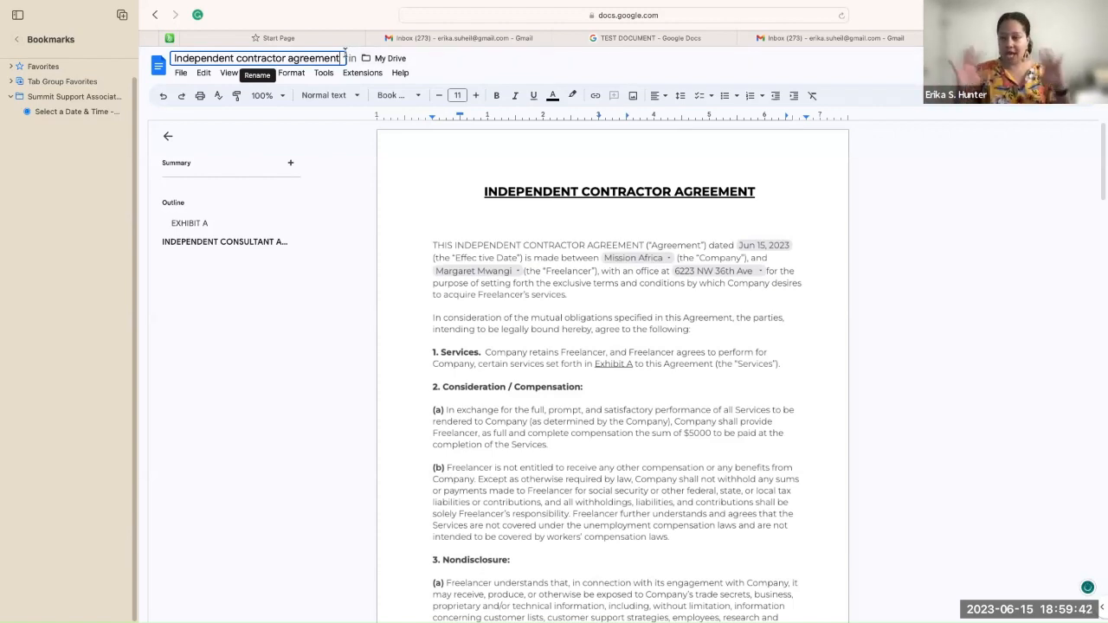
key(BackSpace)
key(BackSpace)
key(BackSpace)
key(BackSpace)
key(BackSpace)
key(BackSpace)
key(BackSpace)
key(BackSpace)
key(BackSpace)
key(BackSpace)
key(BackSpace)
key(BackSpace)
key(BackSpace)
key(BackSpace)
key(BackSpace)
key(BackSpace)
key(BackSpace)
key(BackSpace)
key(BackSpace)
key(BackSpace)
key(BackSpace)
key(BackSpace)
key(BackSpace)
key(BackSpace)
key(BackSpace)
key(BackSpace)
key(BackSpace)
key(BackSpace)
key(BackSpace)
key(BackSpace)
key(BackSpace)
key(BackSpace)
key(BackSpace)
text(Mis)
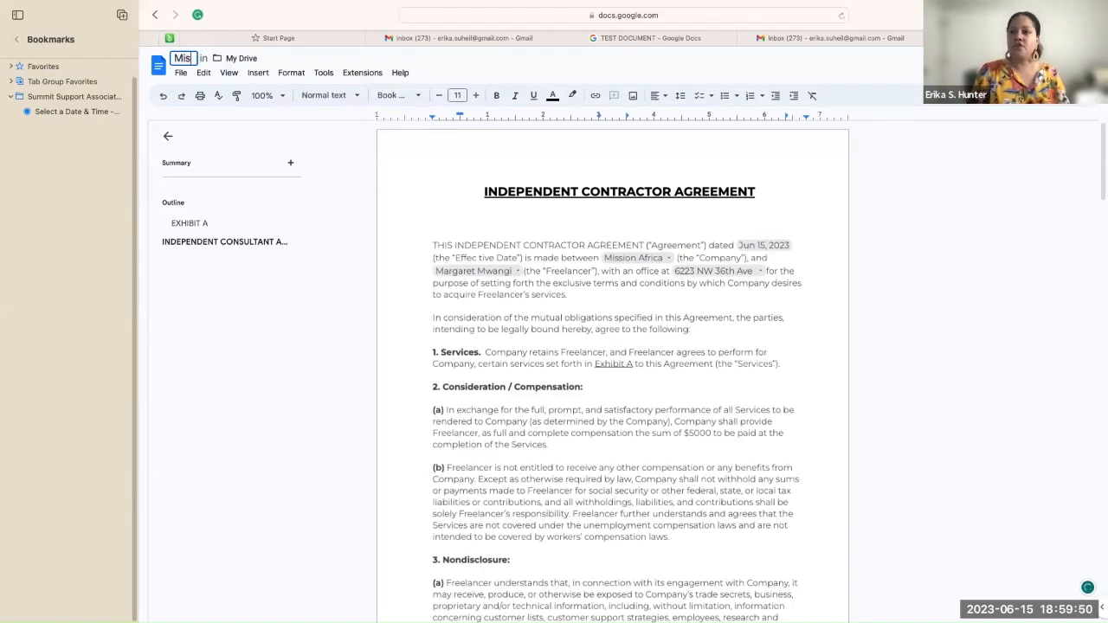
text(sion Africa)
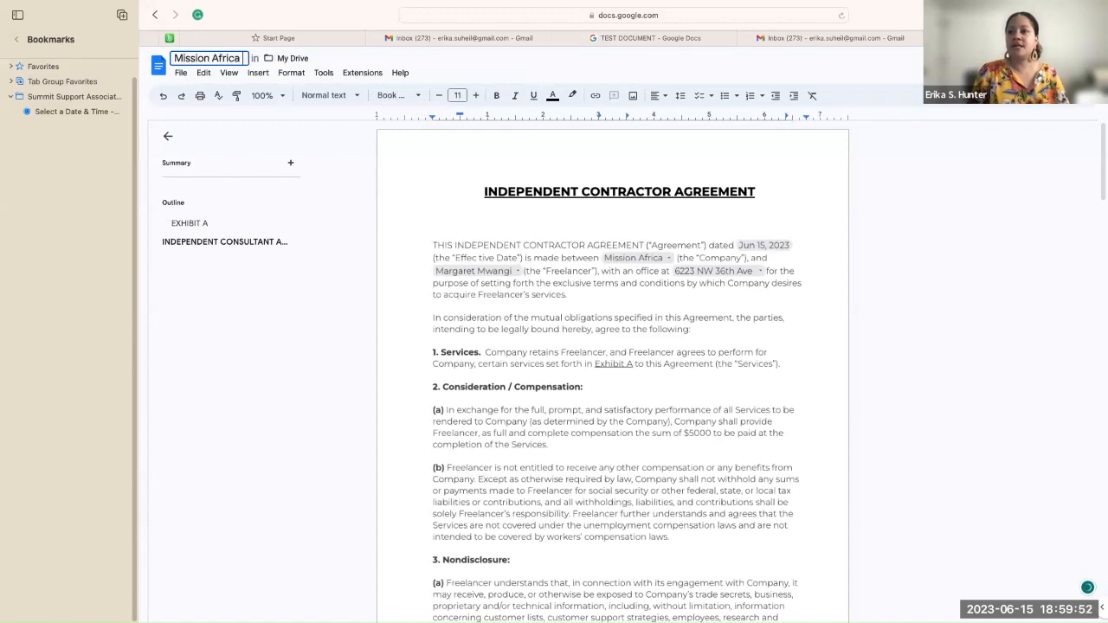
text( Class G)
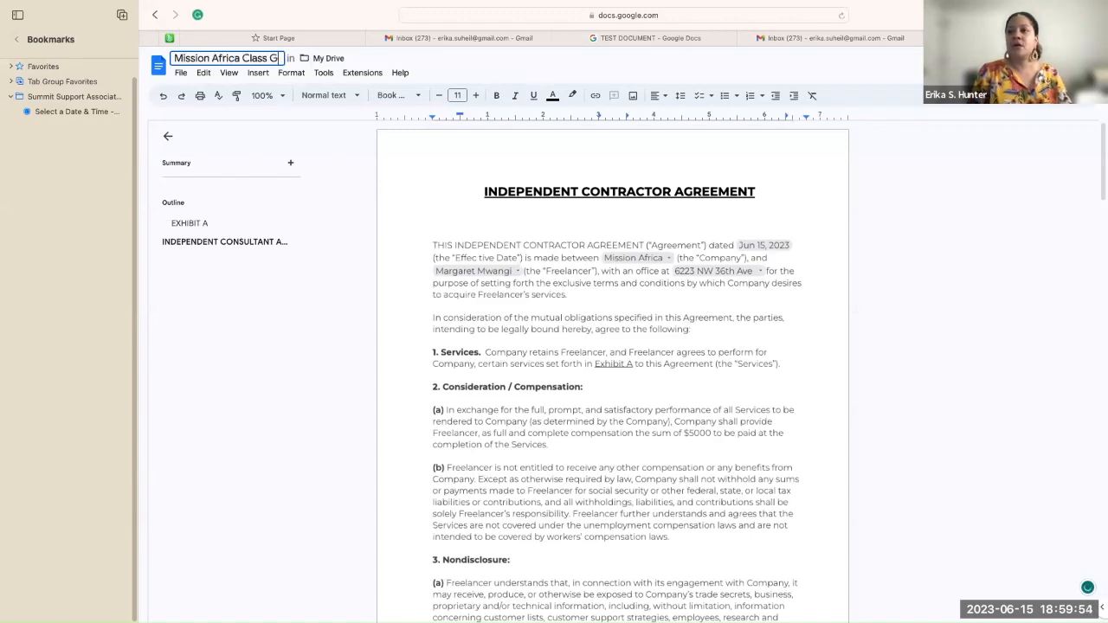
text(oogle Docs)
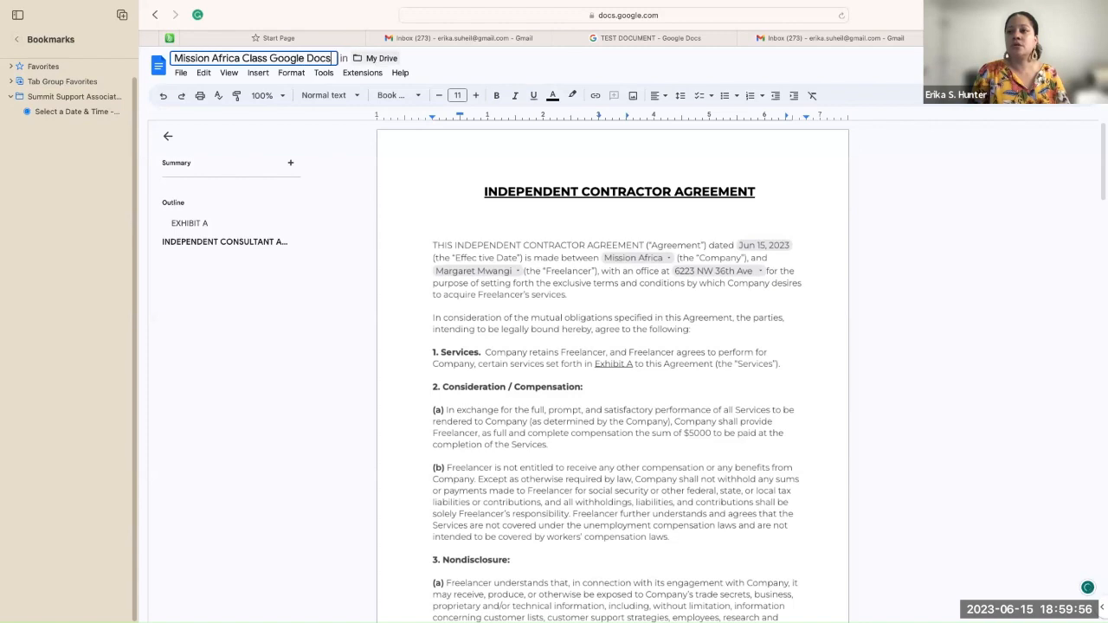
text( Sample)
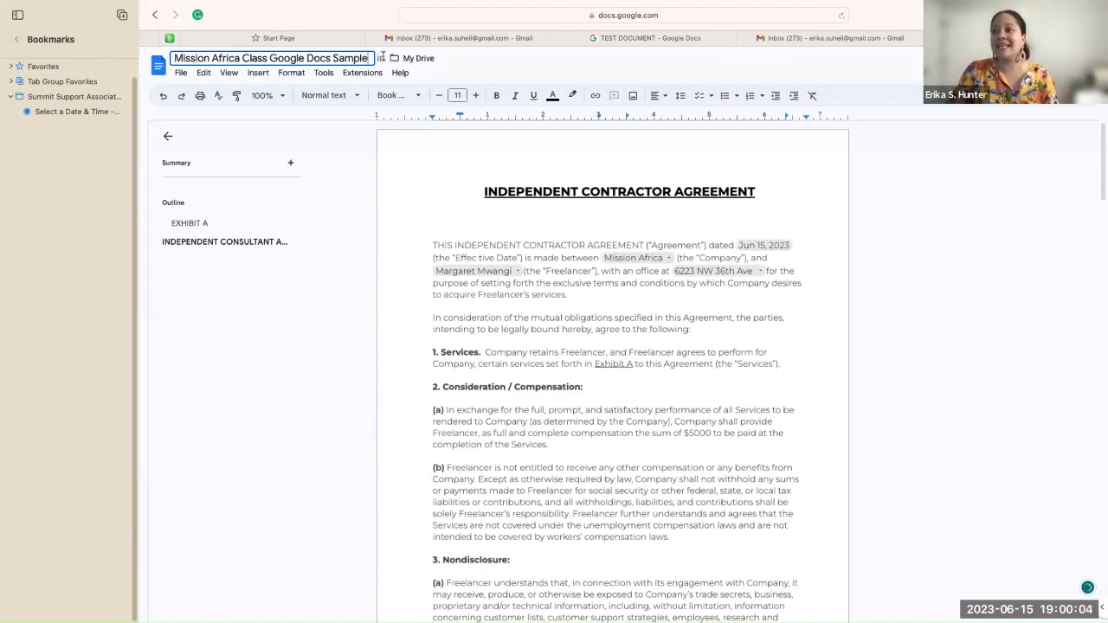
click(426, 58)
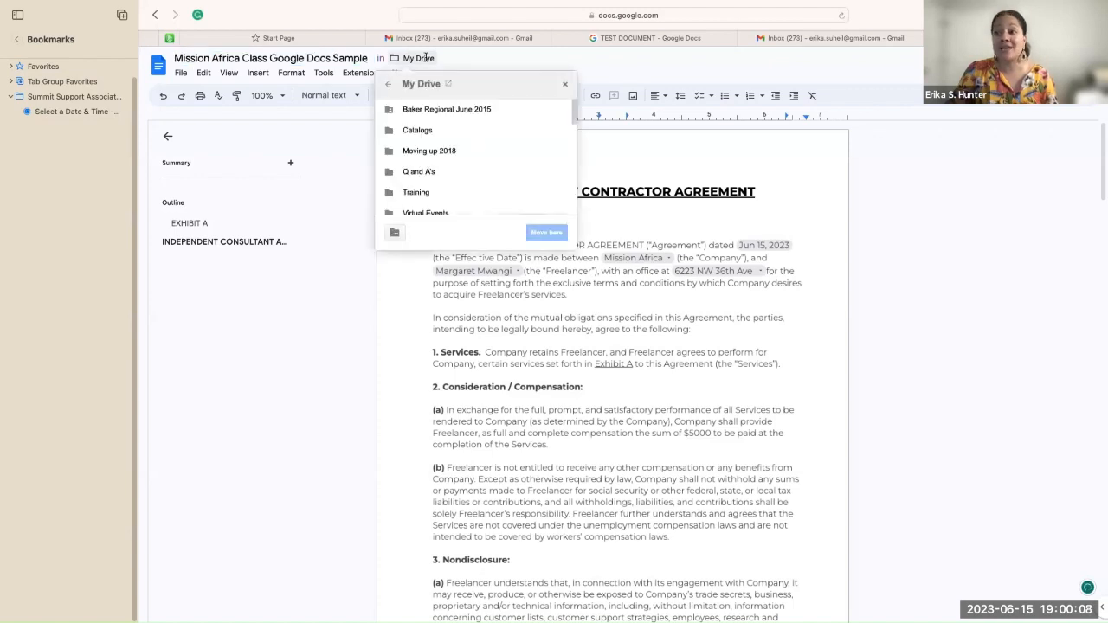
click(483, 59)
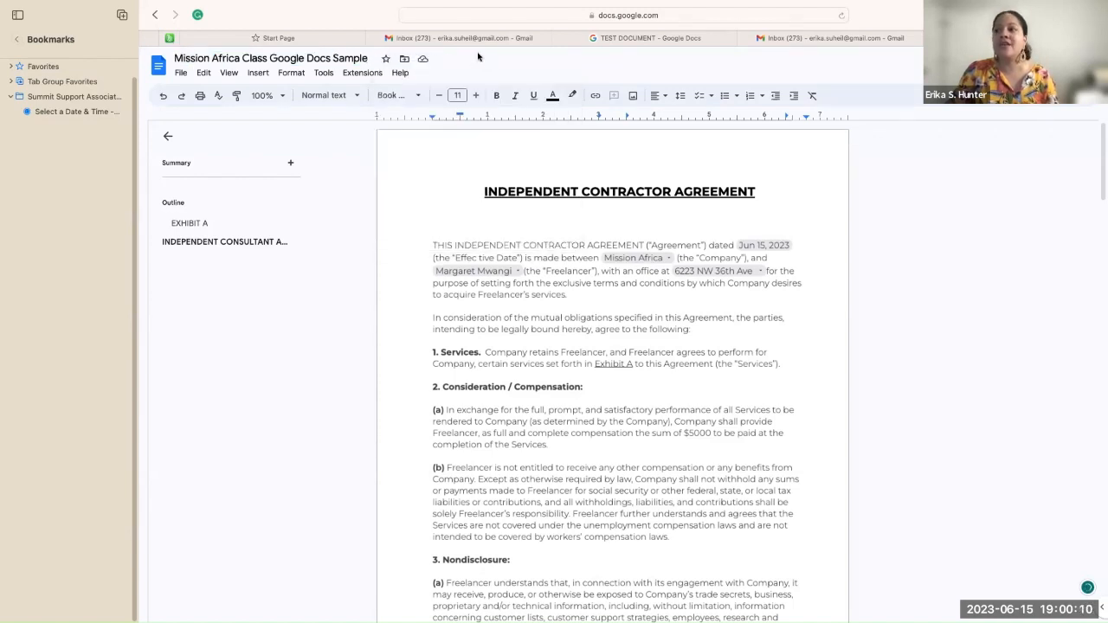
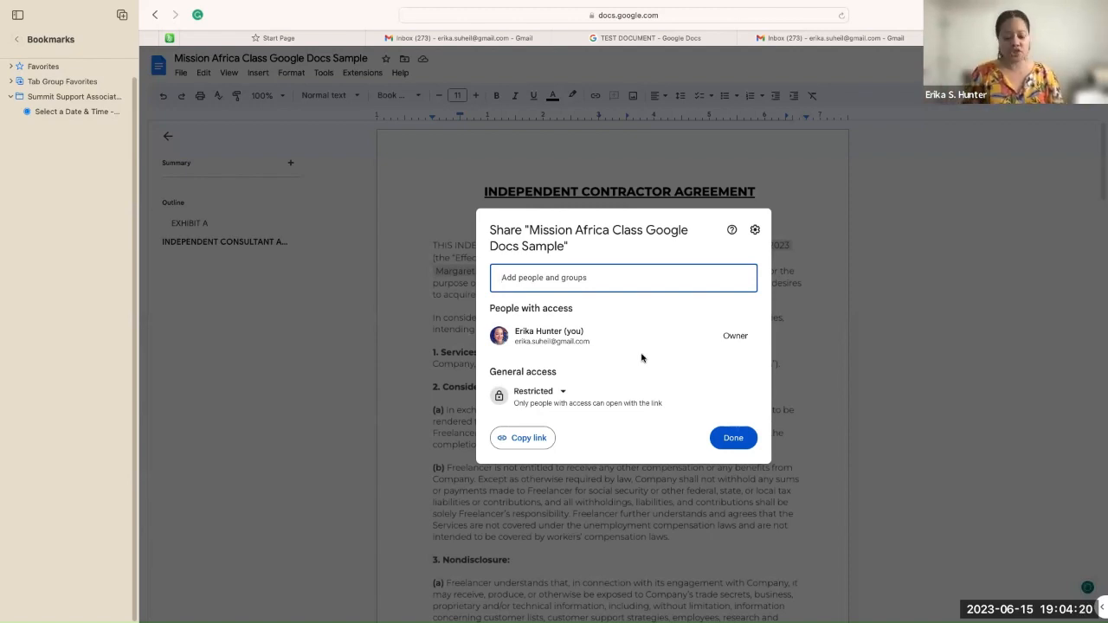
Step: Search the contacts by name and add the suggested contact as a share recipient with Editor access
text(erika)
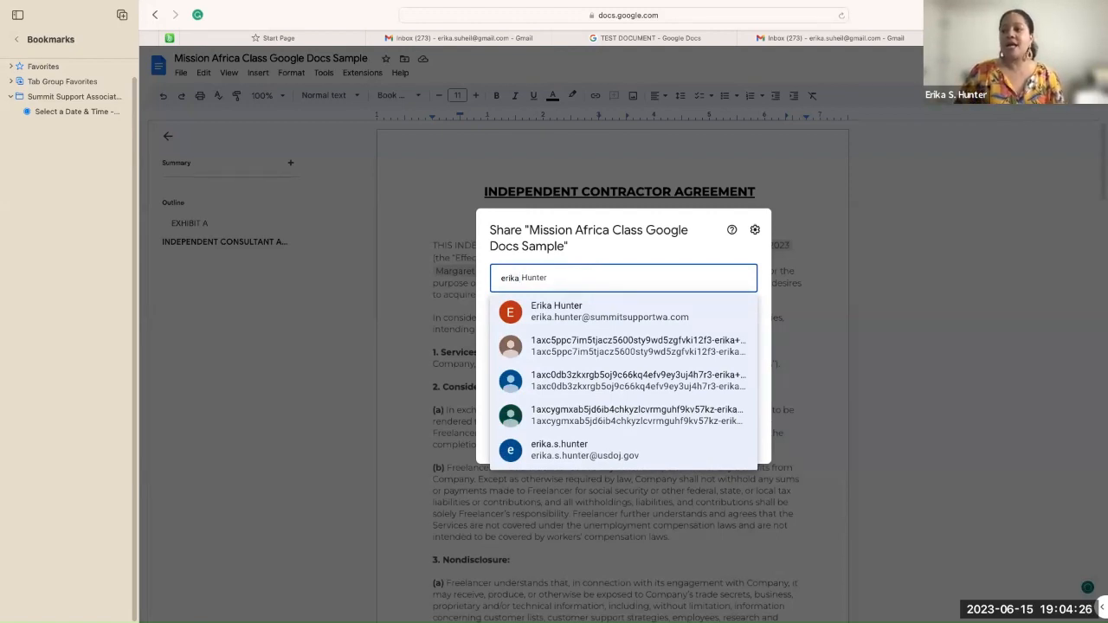
mouse_move(583, 319)
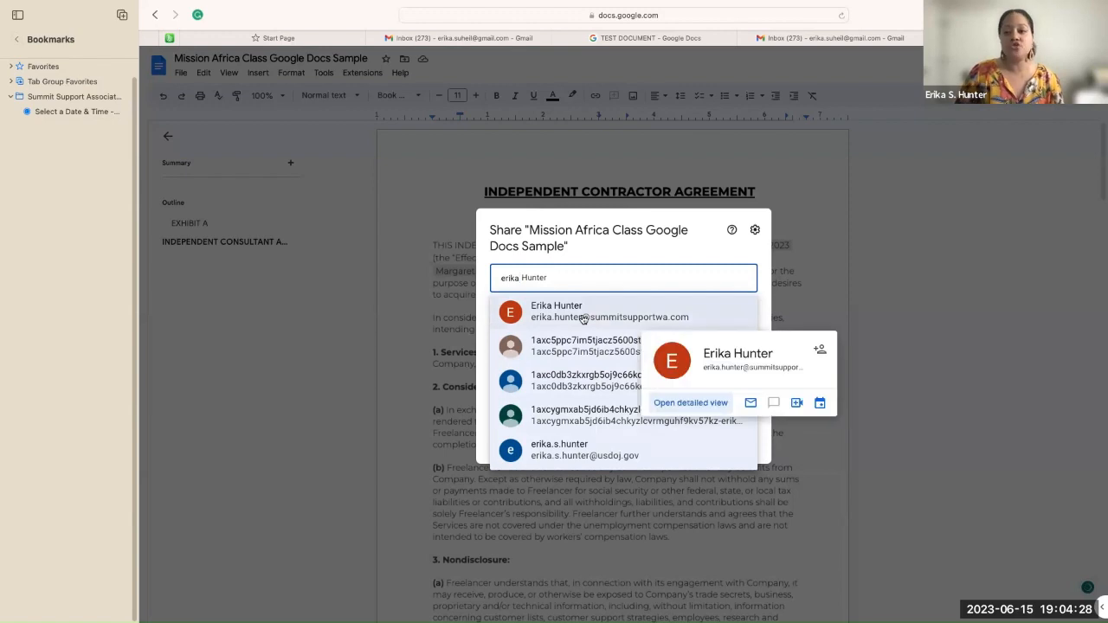
click(580, 316)
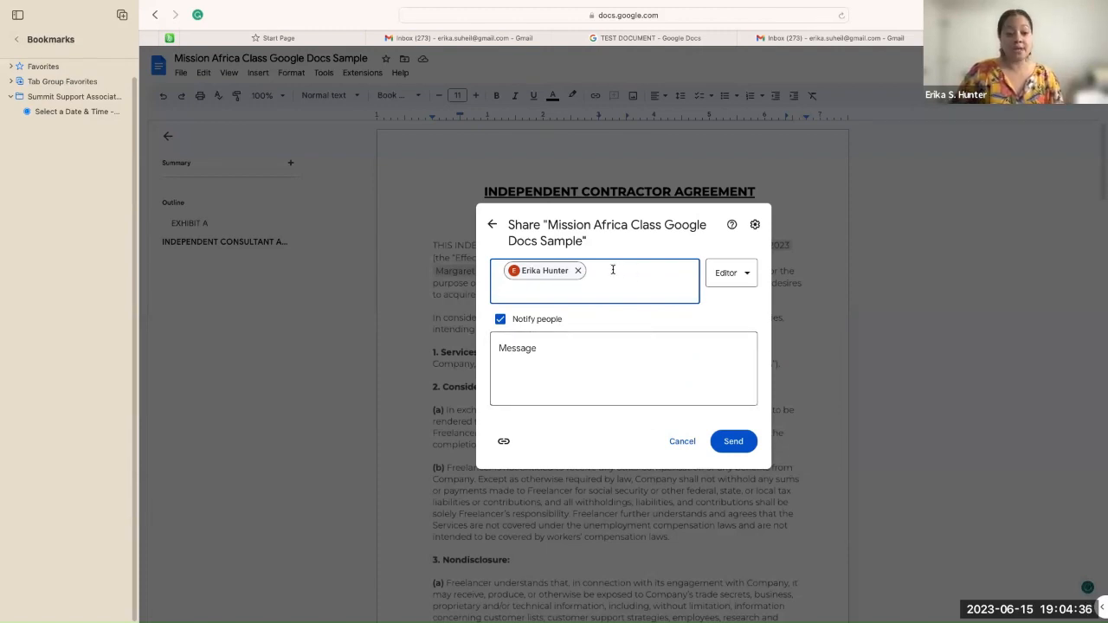
click(749, 276)
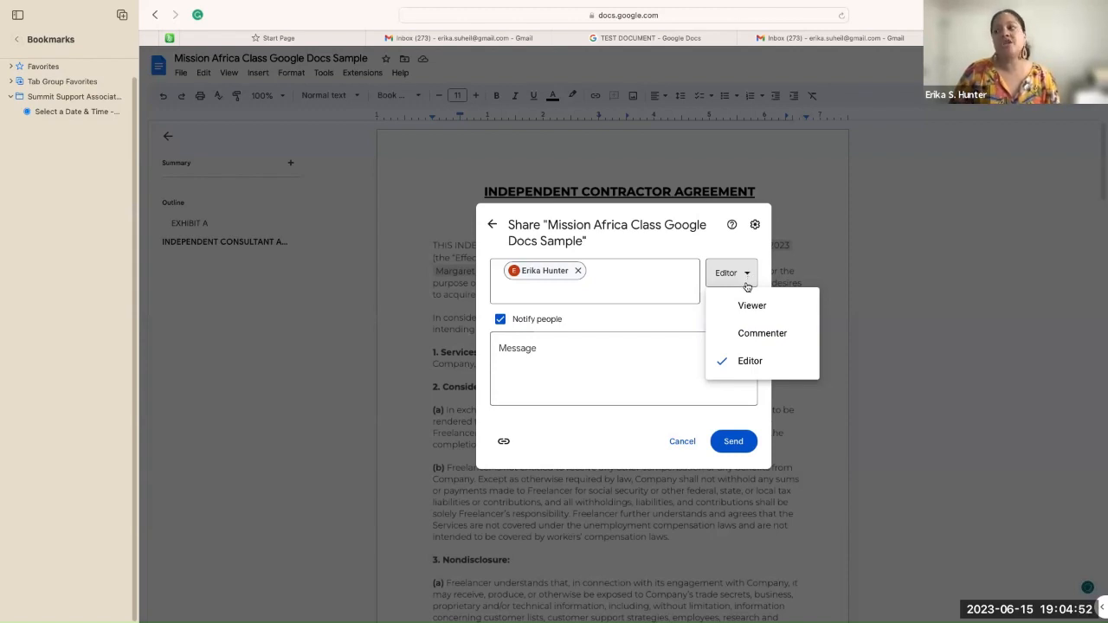
click(744, 306)
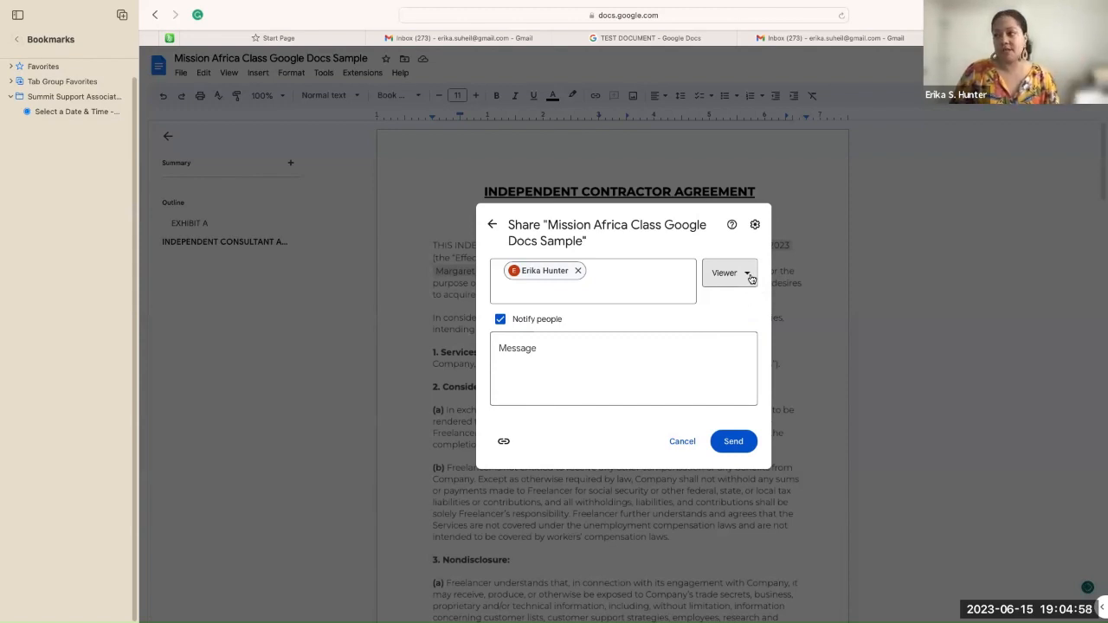
click(750, 275)
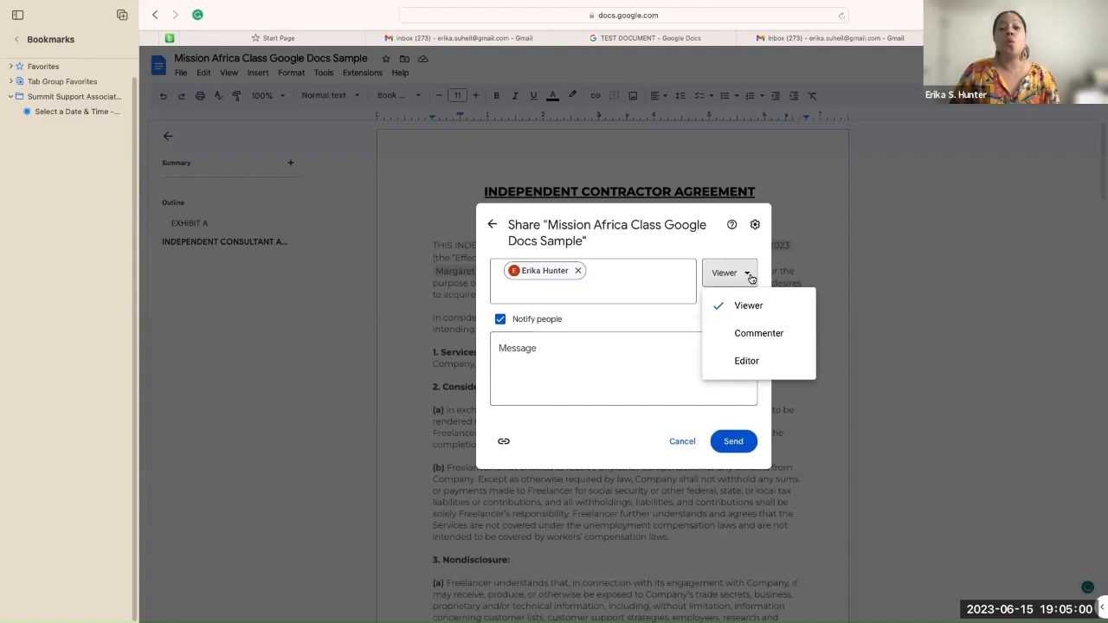
click(755, 333)
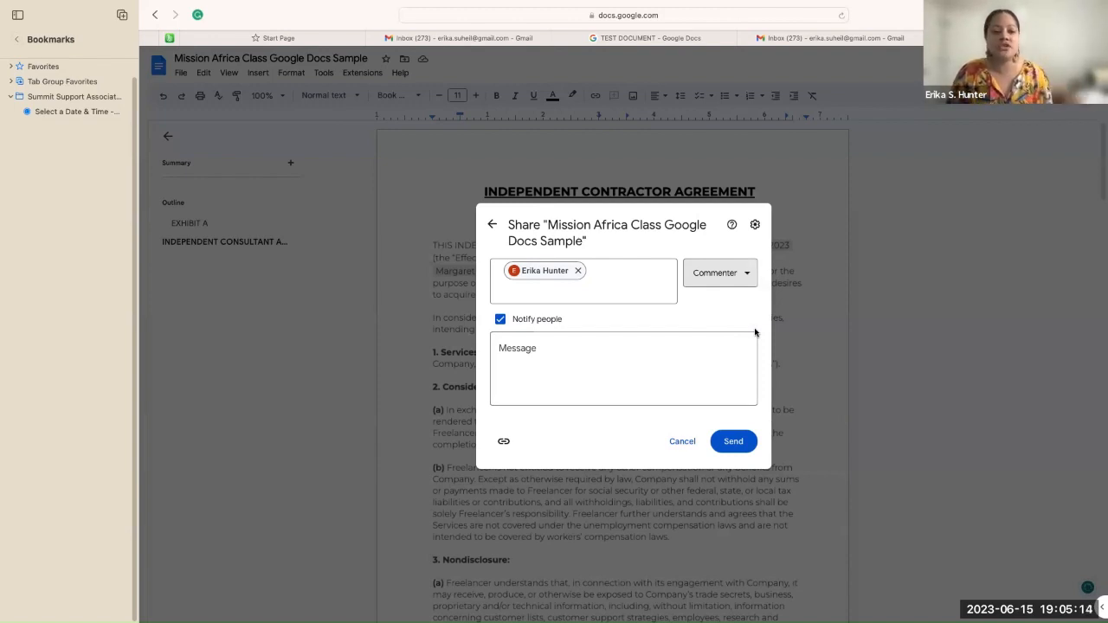
click(741, 280)
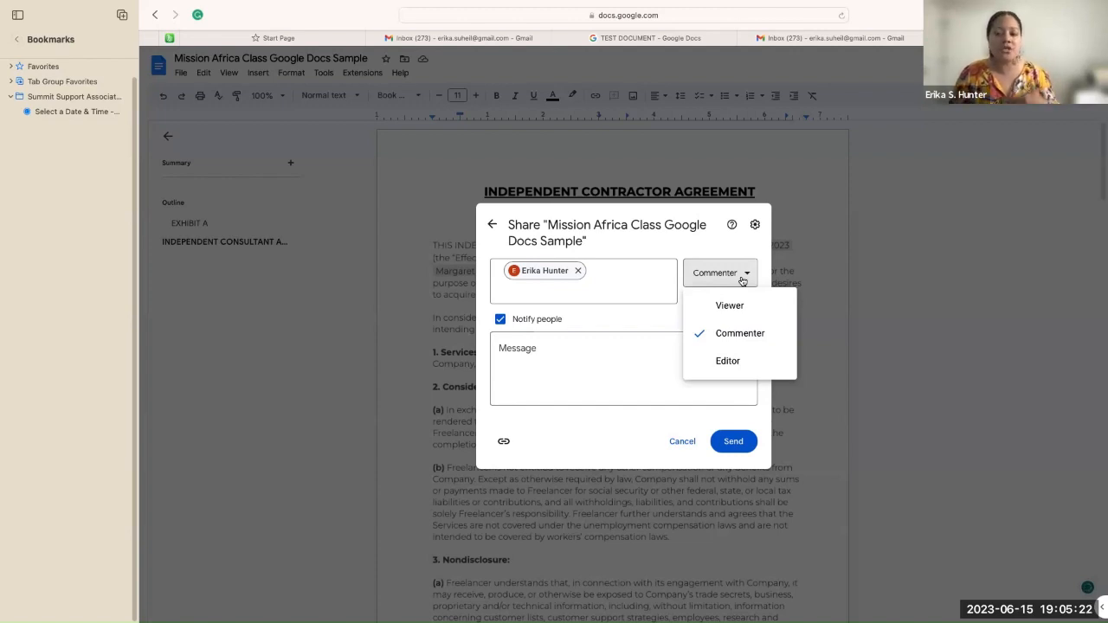
click(728, 361)
click(655, 358)
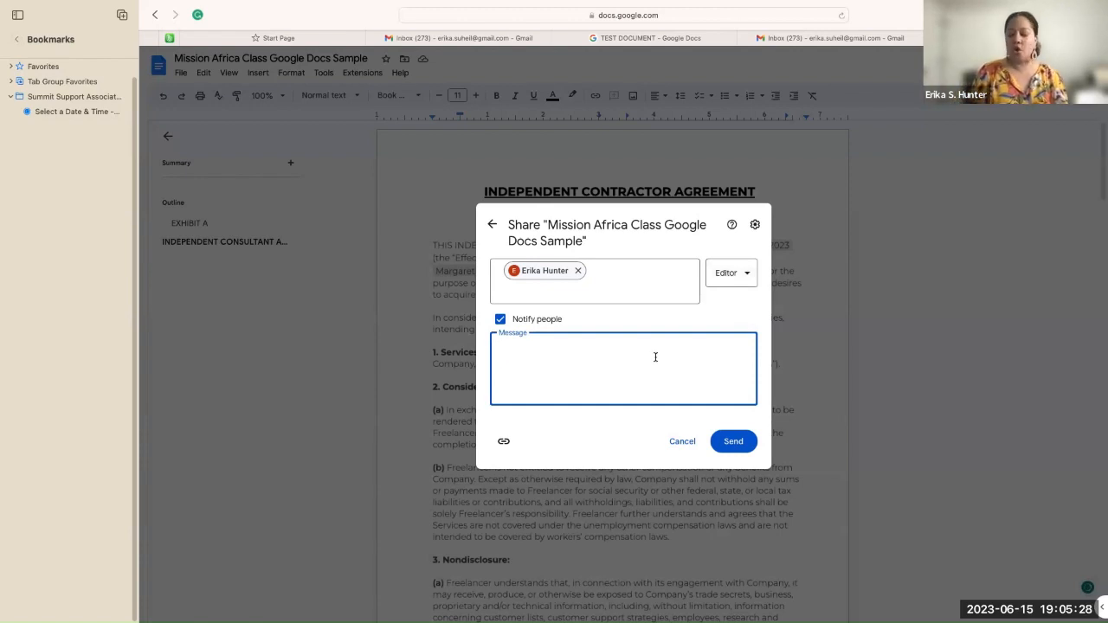
Step: Add the note 'Hello me. Here is our class document.', copy the link, and send the share
text(Hel)
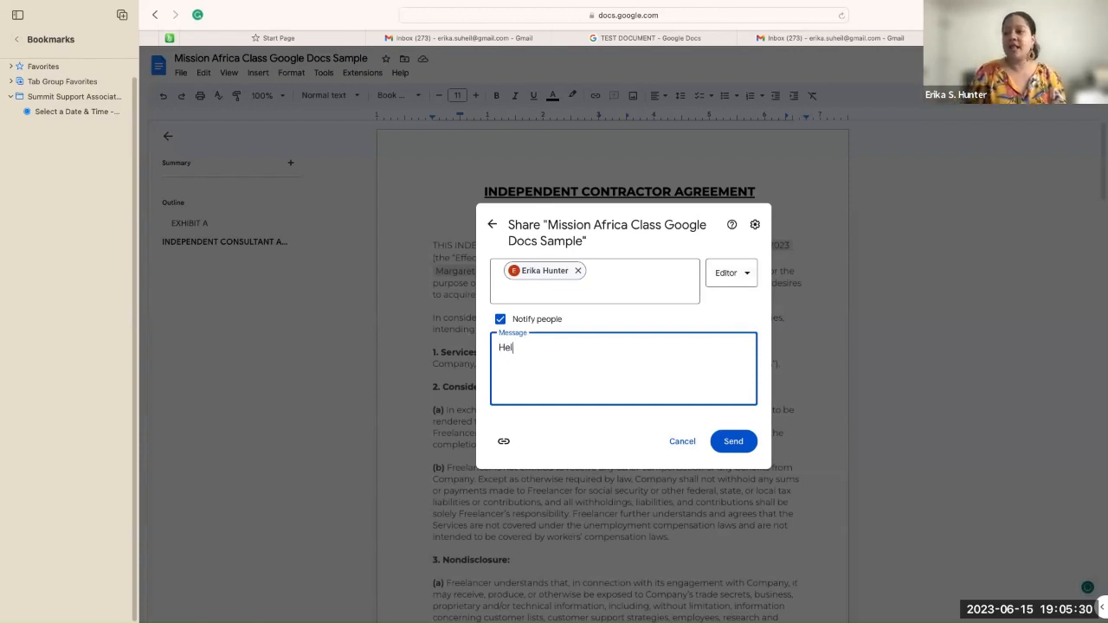
text(lo me. Here is )
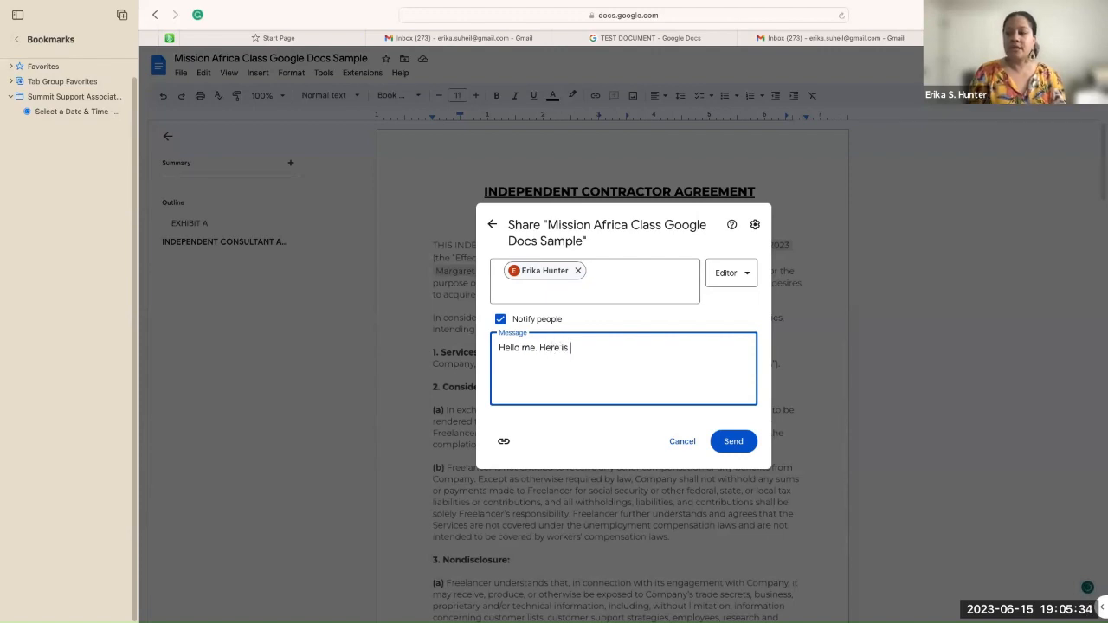
text(our class)
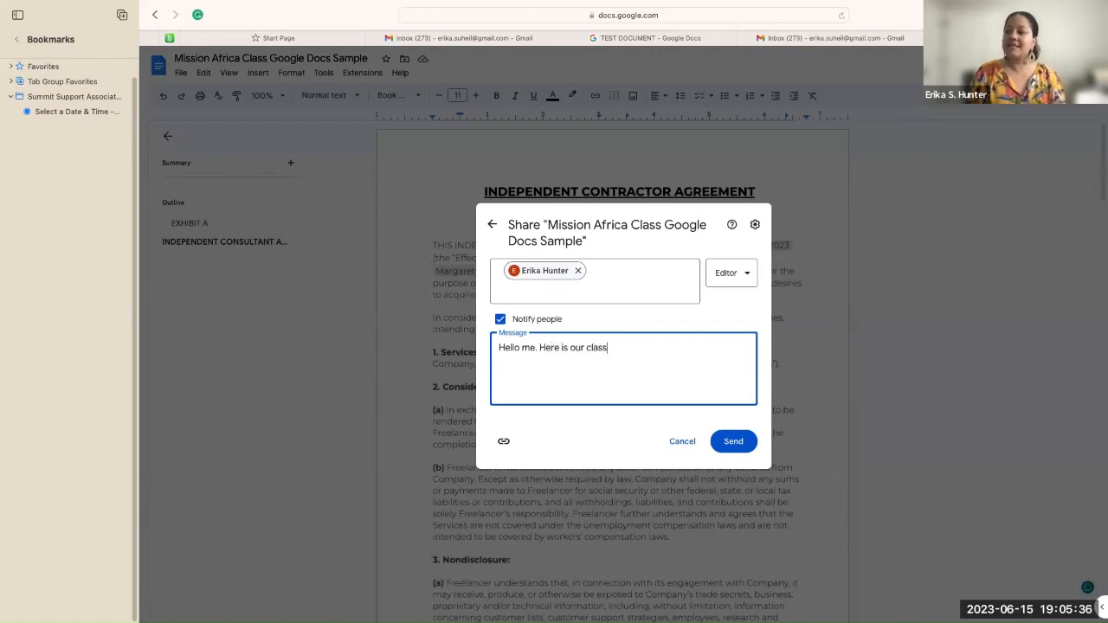
text( document.)
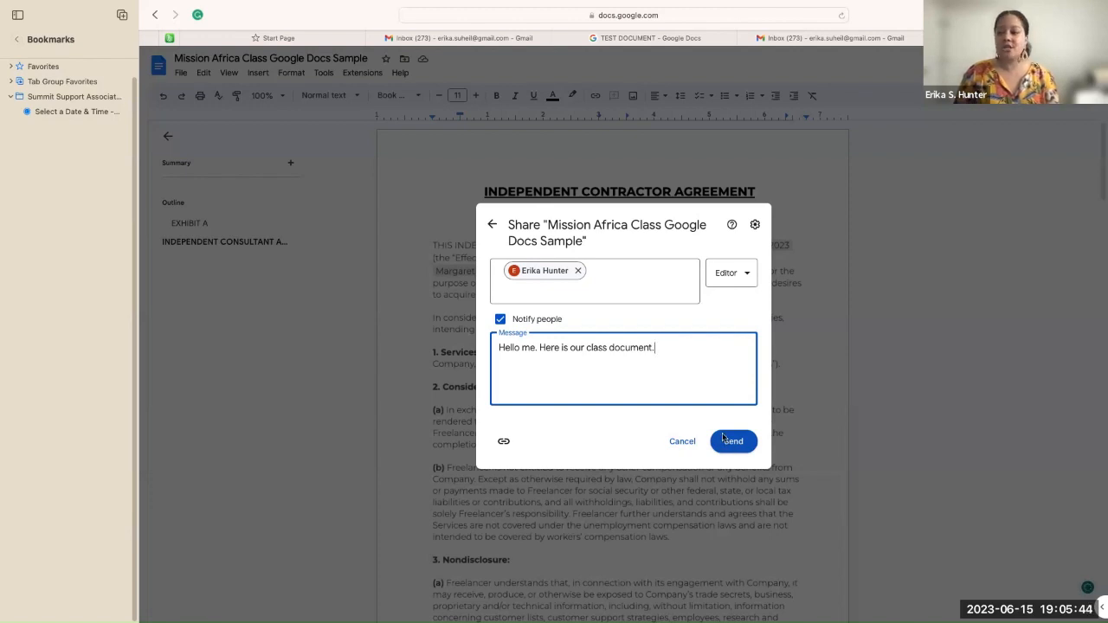
click(505, 443)
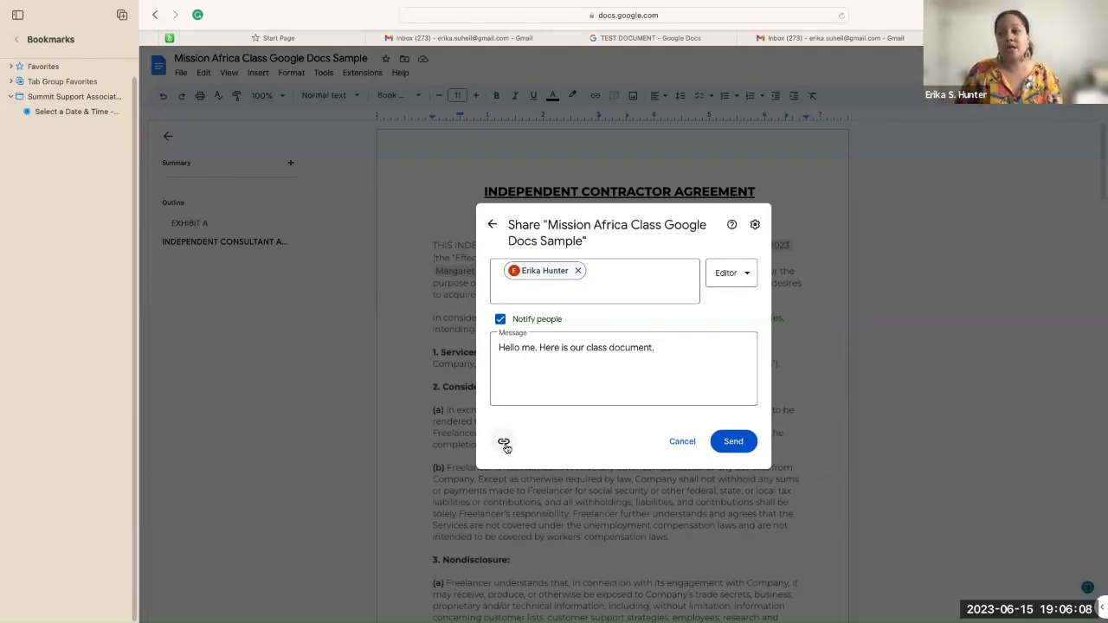
click(733, 443)
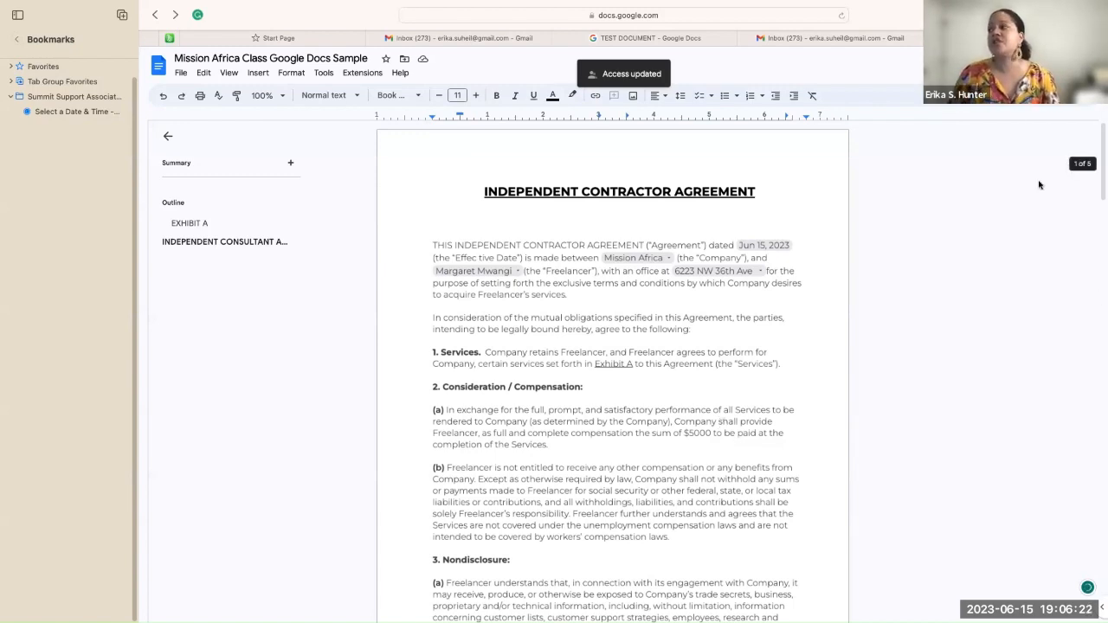
click(865, 40)
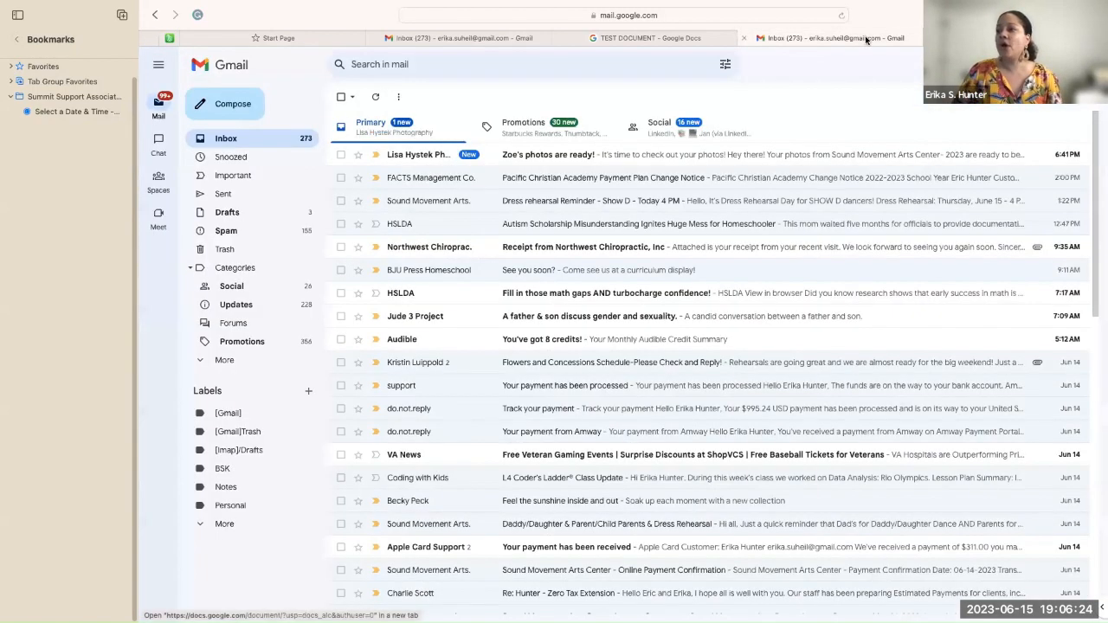
click(618, 14)
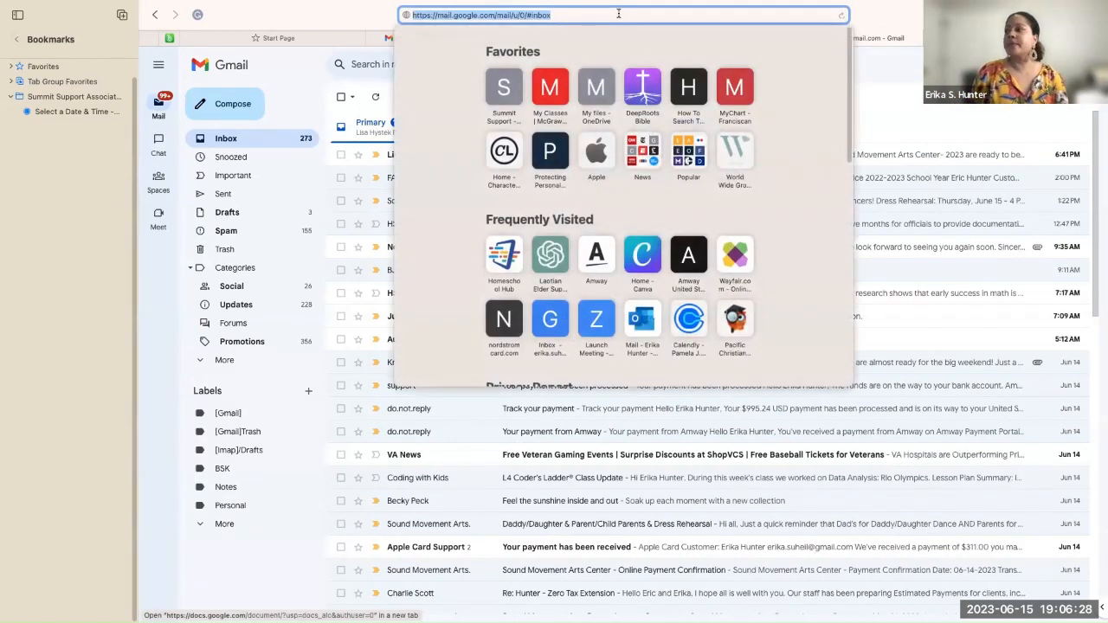
key(BackSpace)
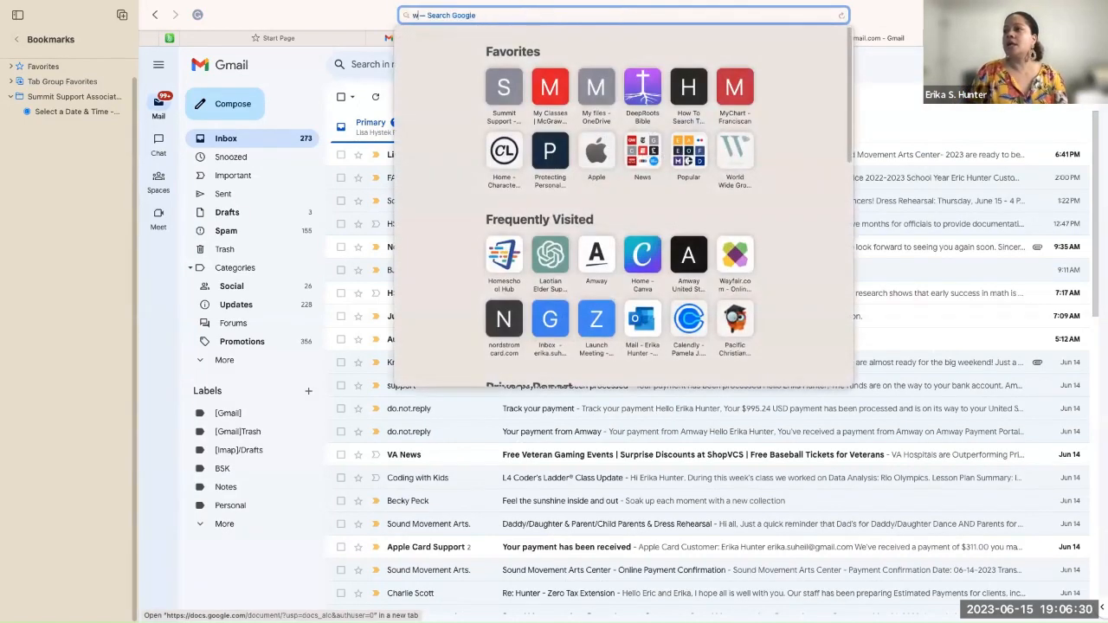
text(www.gmail.com)
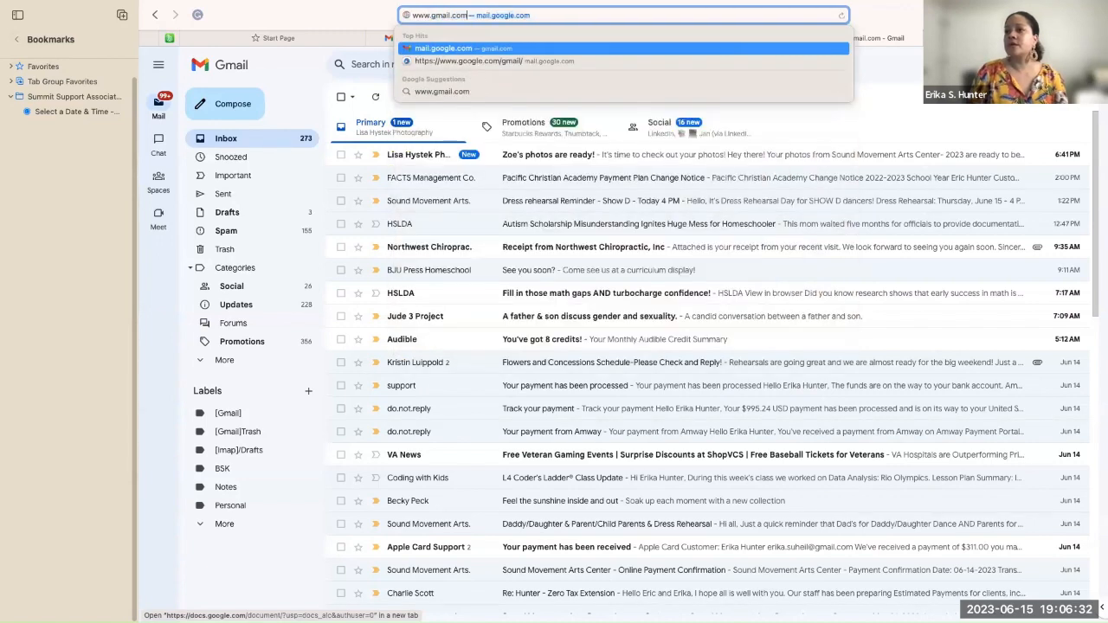
key(Return)
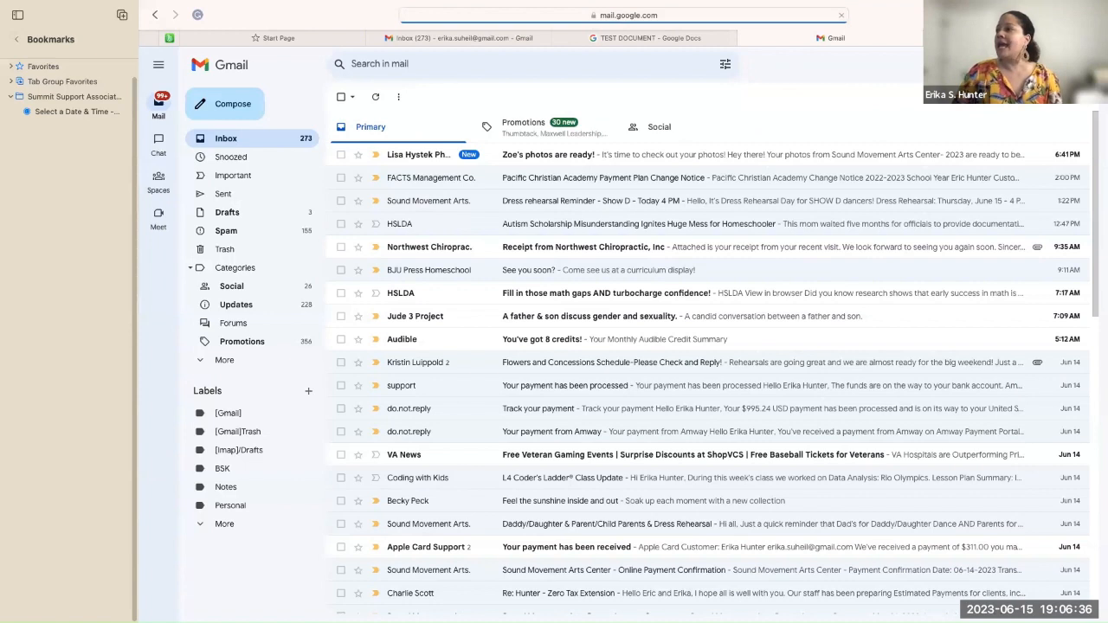
click(1079, 65)
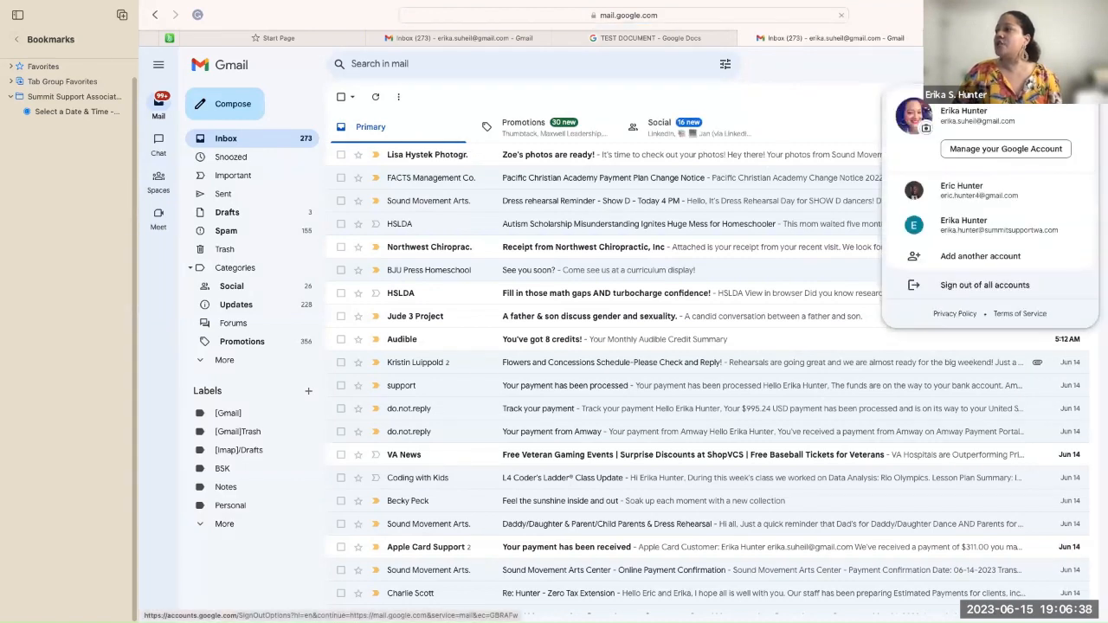
click(972, 226)
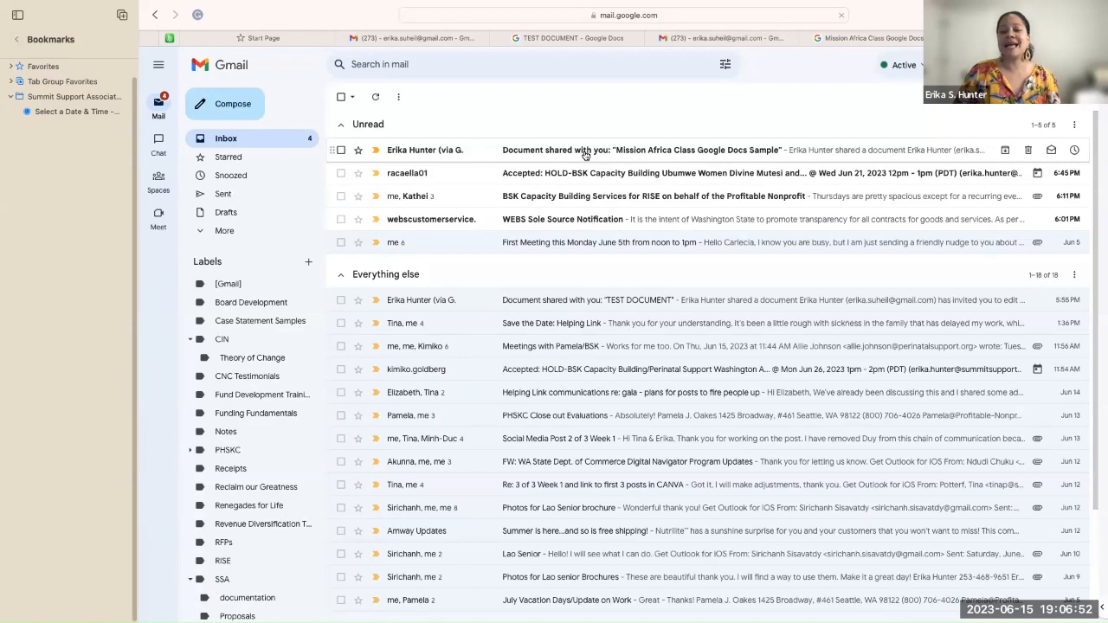
Step: Open the 'Document shared with you' email and launch the shared contract in Google Docs
click(661, 156)
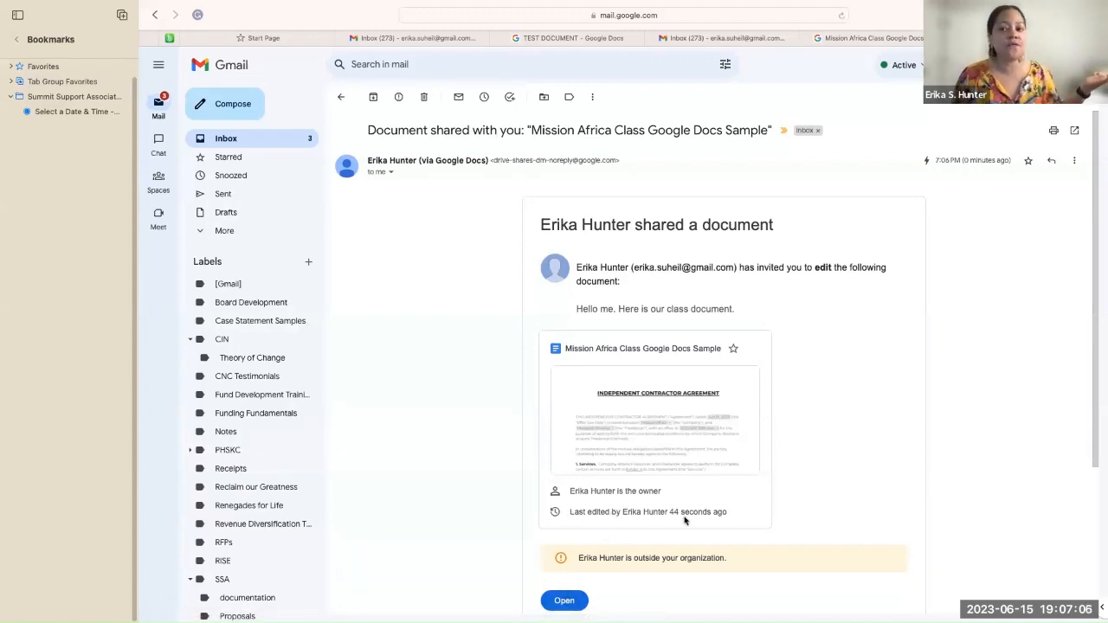
click(563, 601)
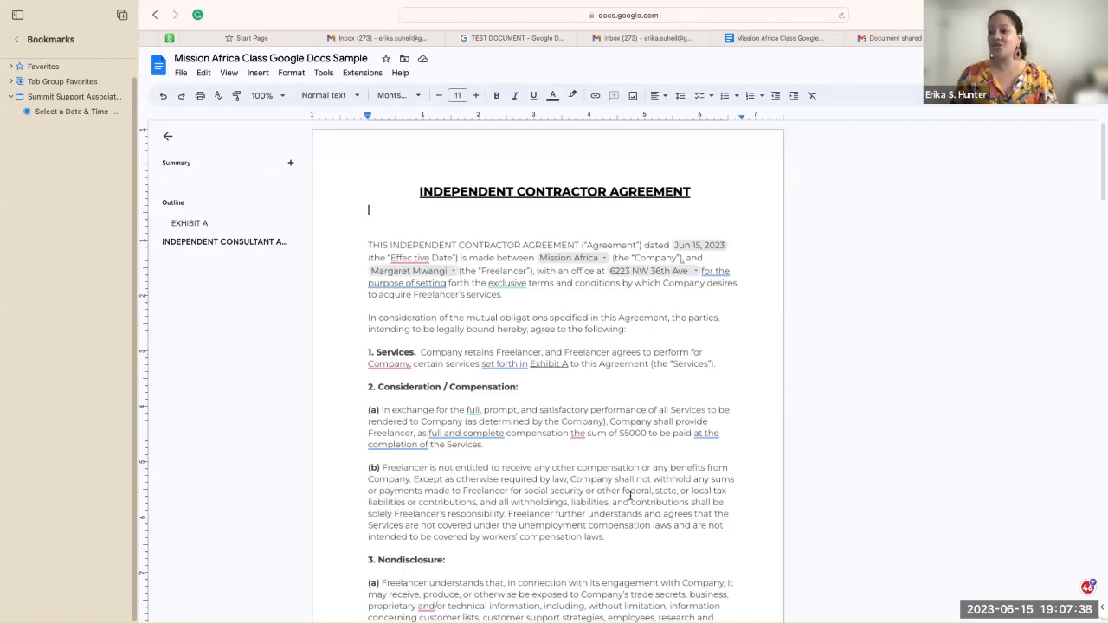
Step: Insert a text watermark and correct its wording to DRAFT
click(270, 73)
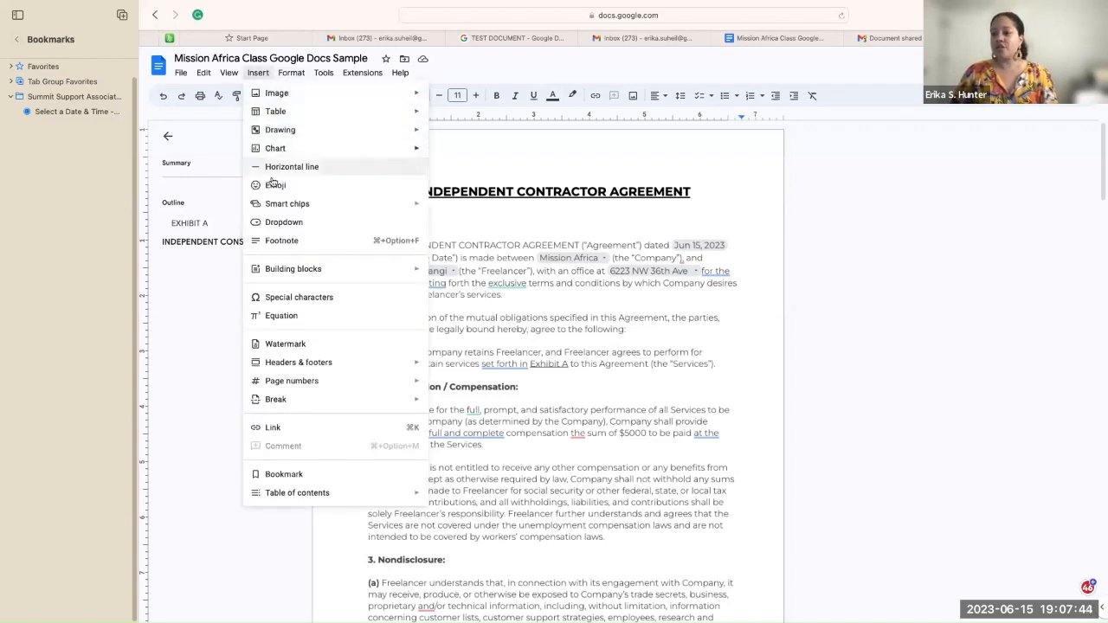
click(275, 345)
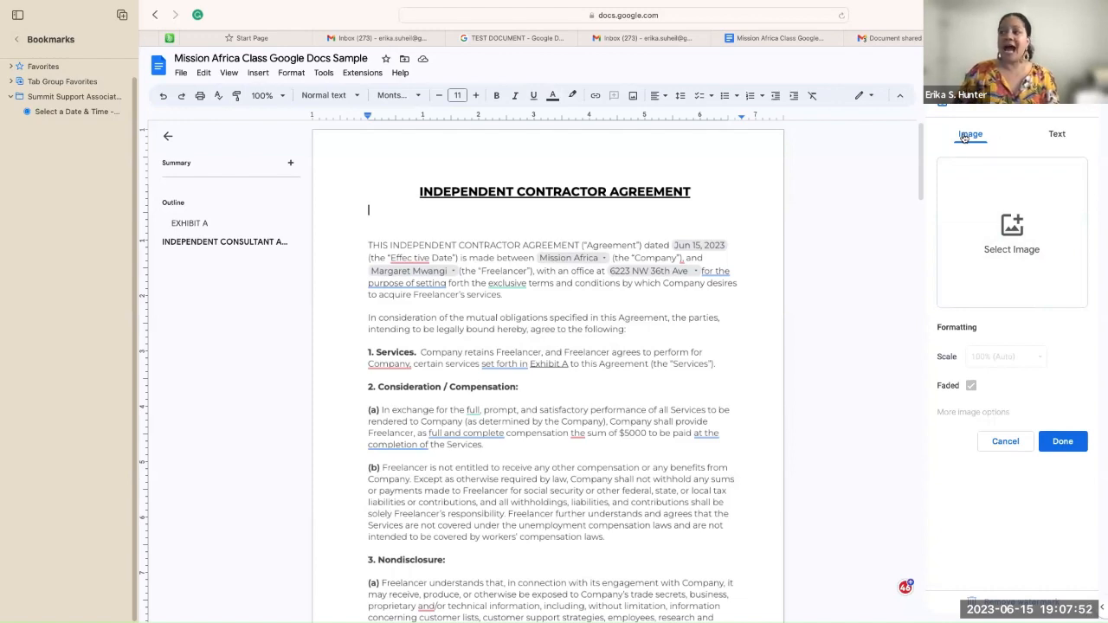
click(1058, 135)
click(1008, 165)
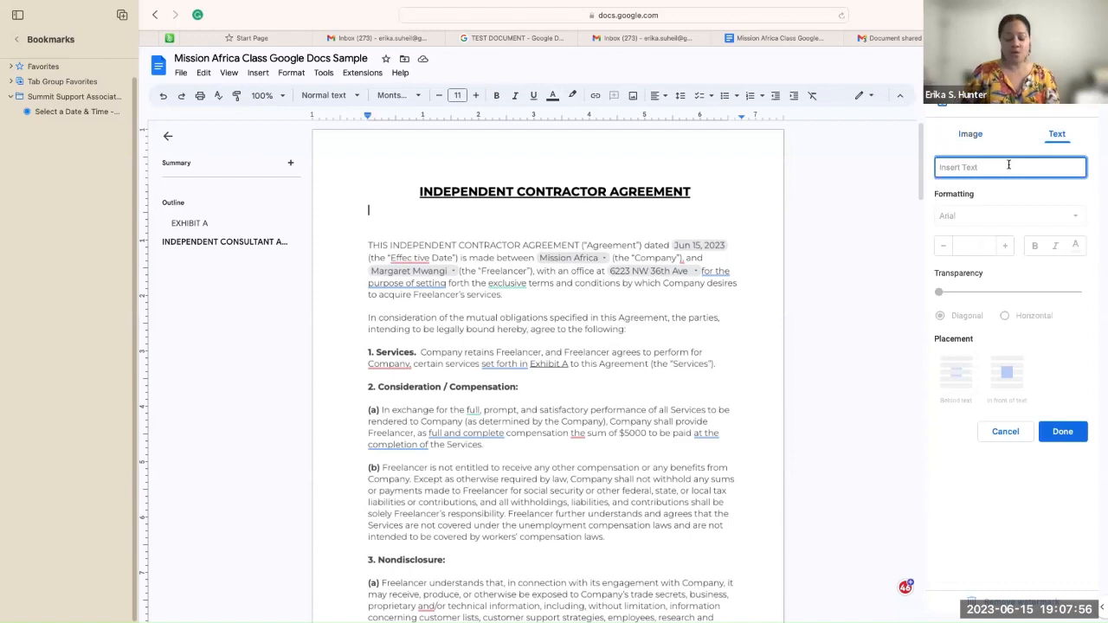
text(D)
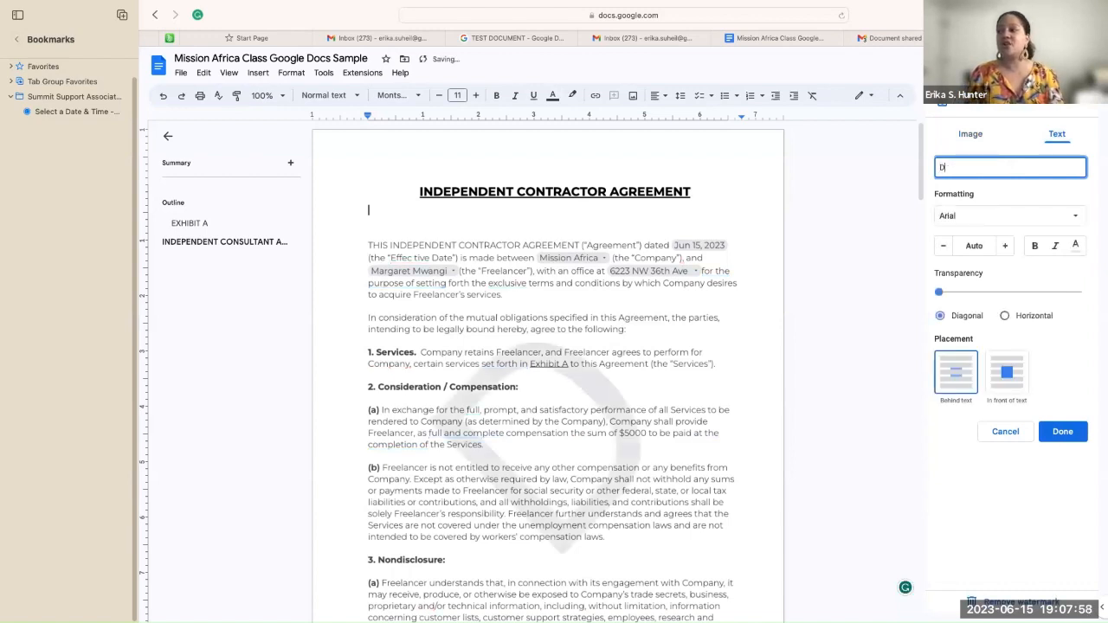
text(FRAFT)
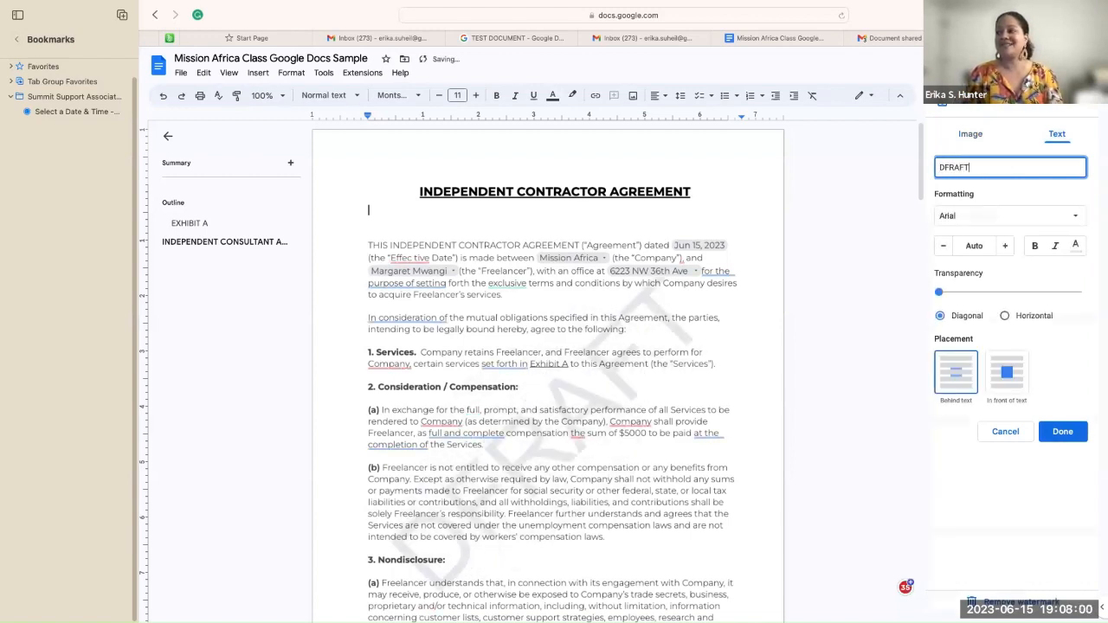
key(BackSpace)
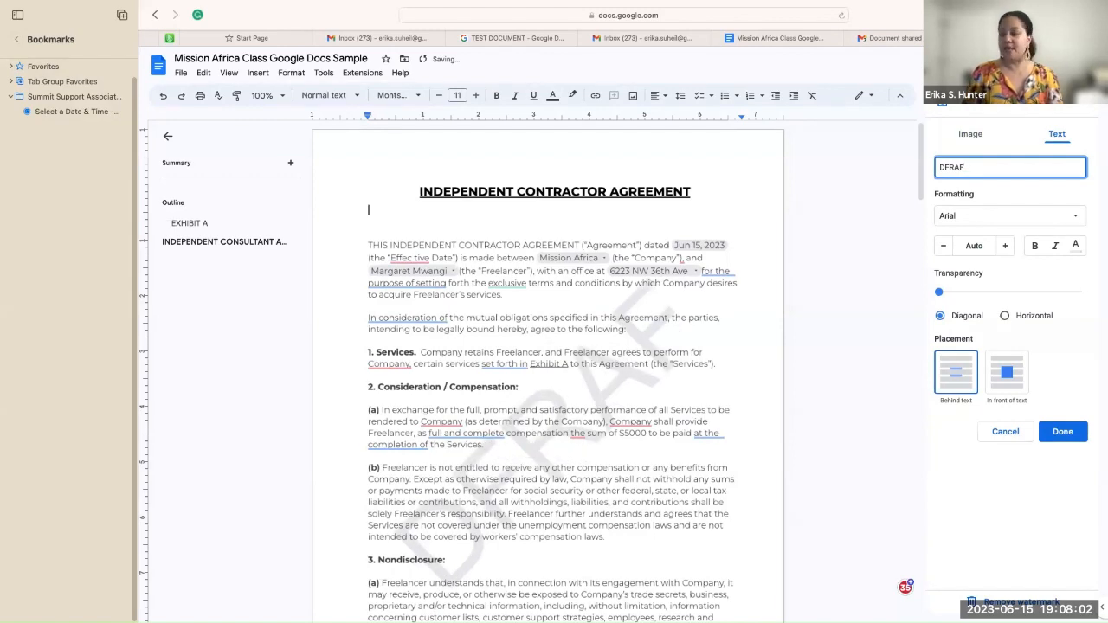
key(BackSpace)
key(BackSpace)
key(BackSpace)
key(BackSpace)
text(RA)
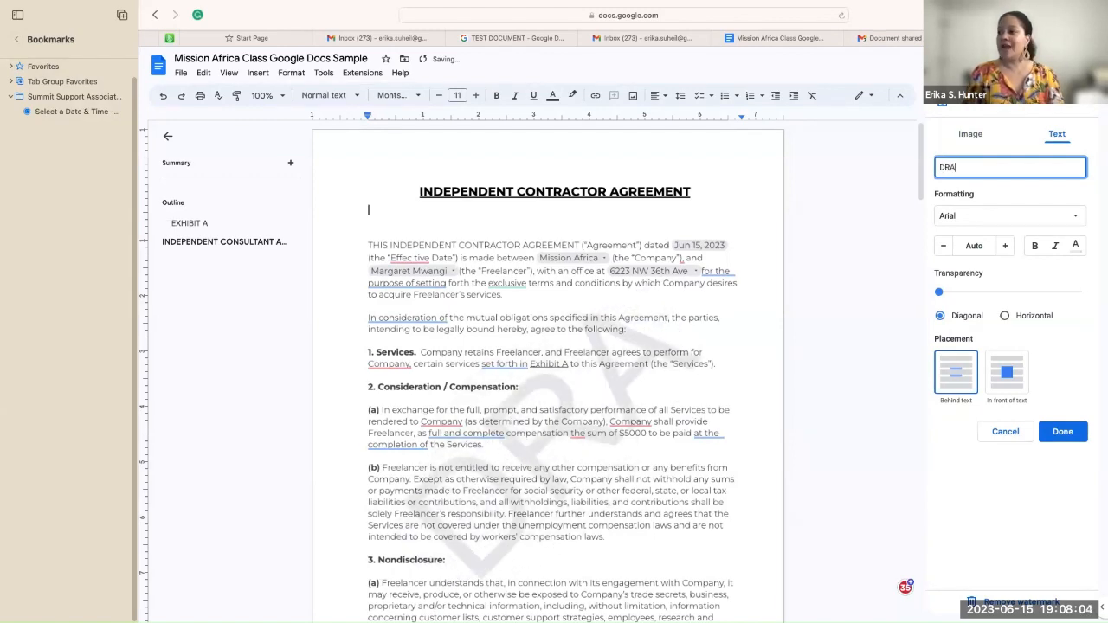
text(FT)
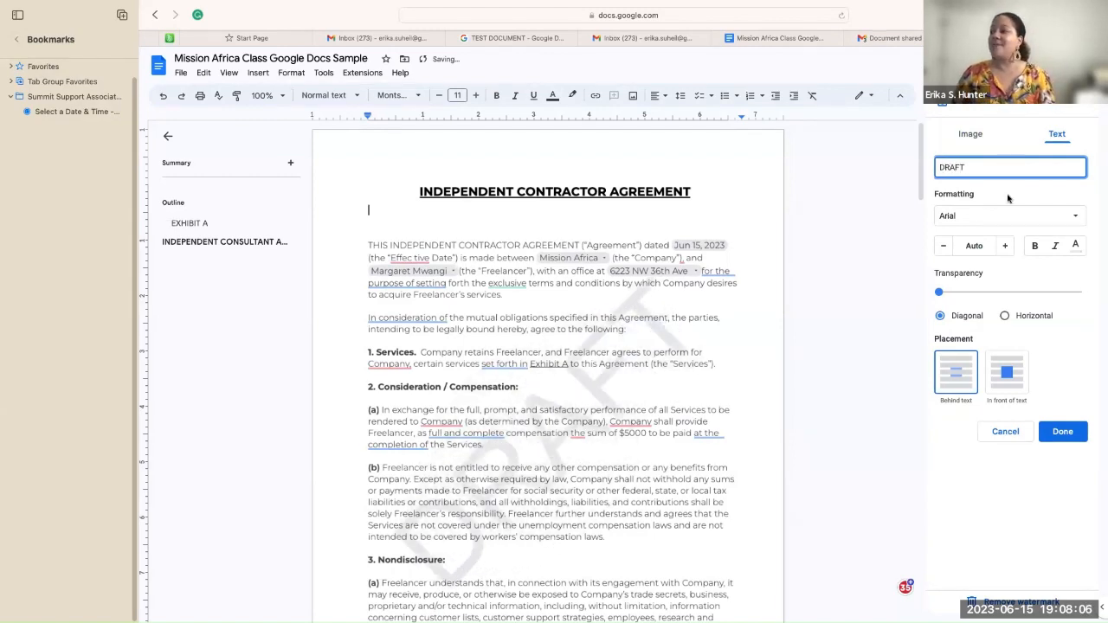
Step: Adjust the DRAFT watermark's transparency, try it in front, then settle on Behind text
mouse_move(940, 296)
mouse_down()
mouse_move(1081, 296)
mouse_move(945, 297)
mouse_up()
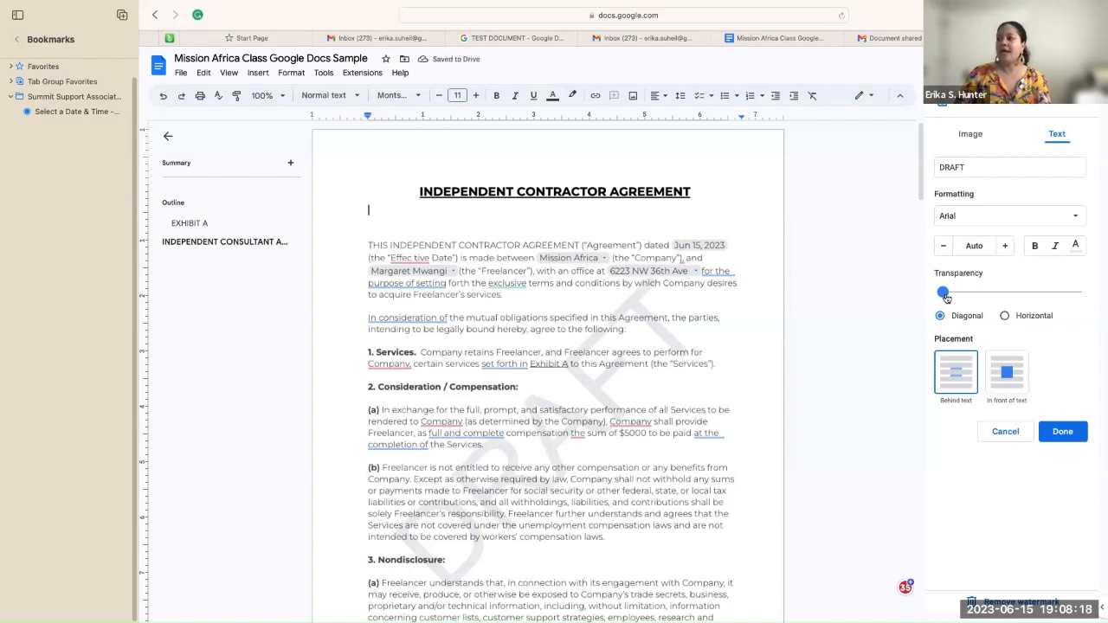
click(949, 377)
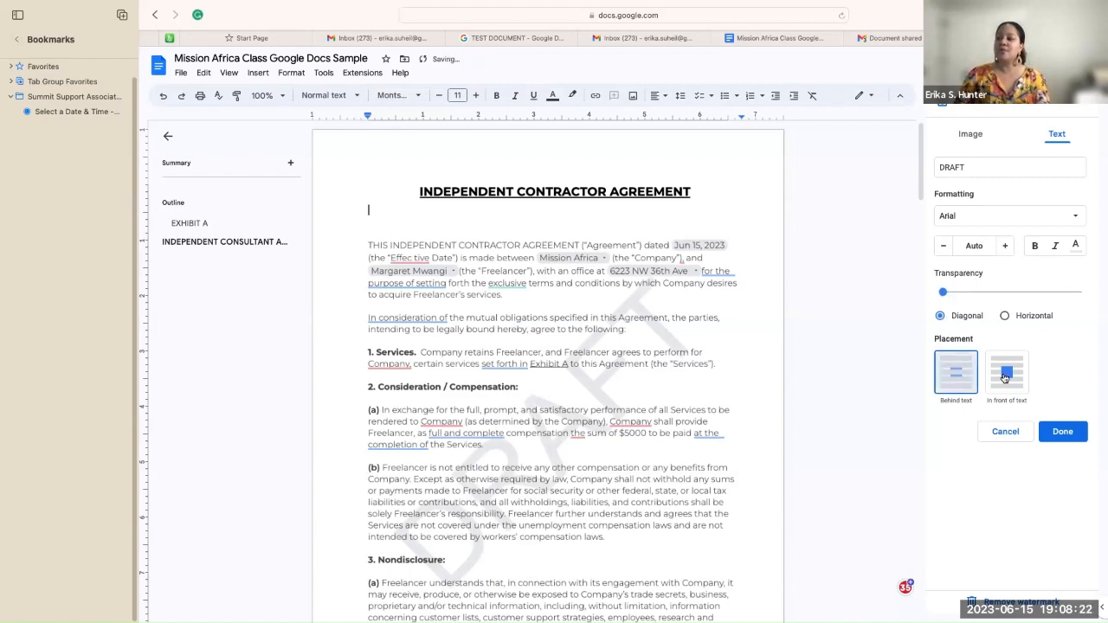
click(1005, 377)
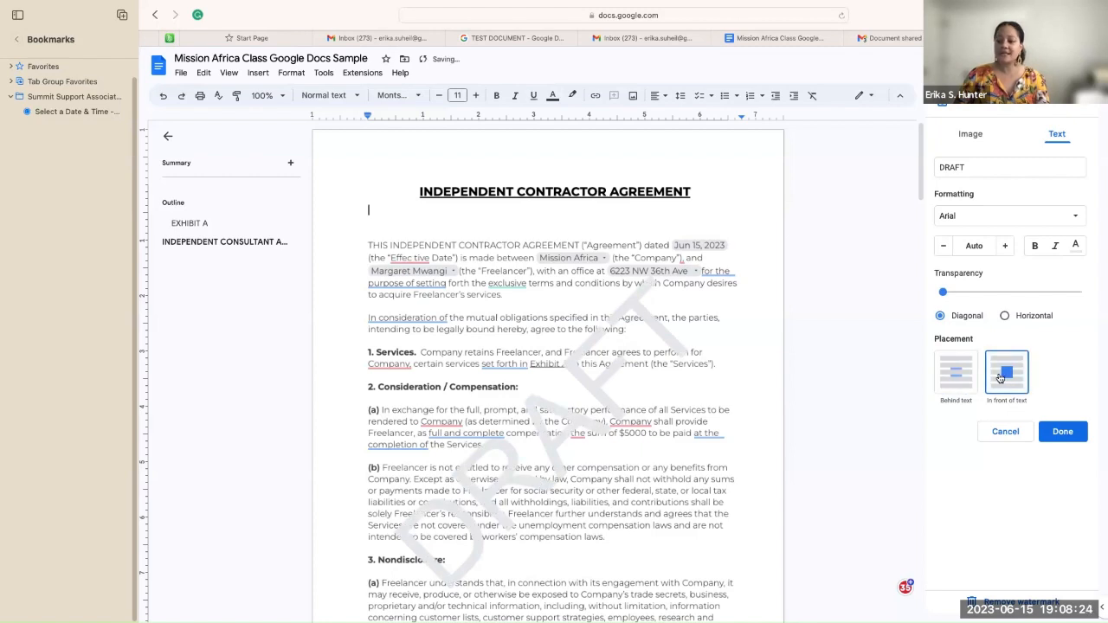
click(966, 381)
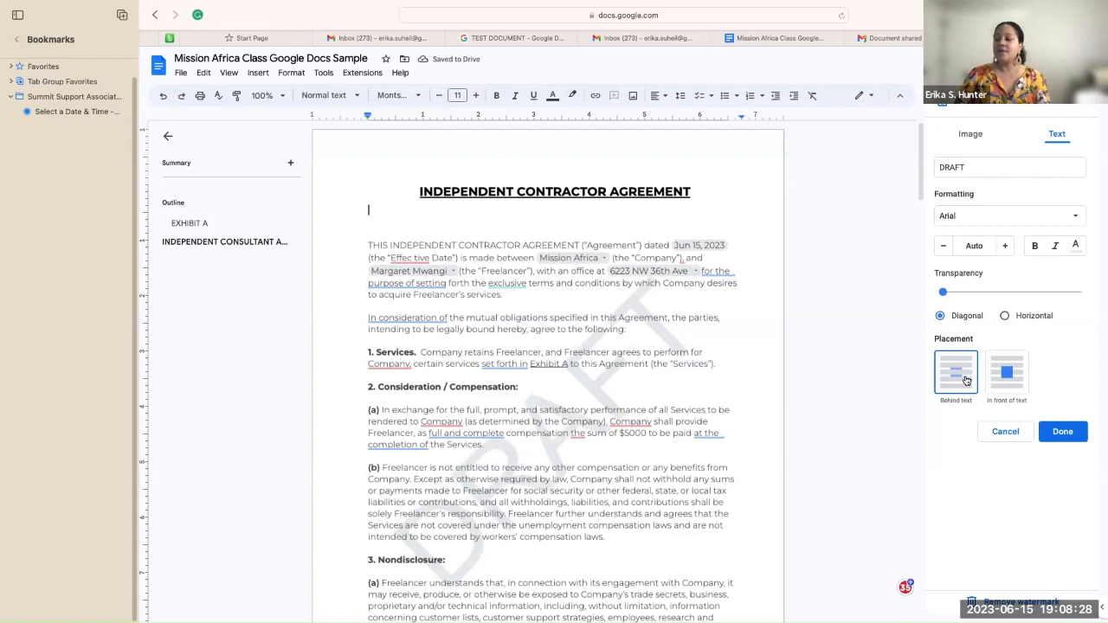
Step: Confirm the watermark with DRAFT kept behind the text, then bring up the Insert menu
click(1059, 432)
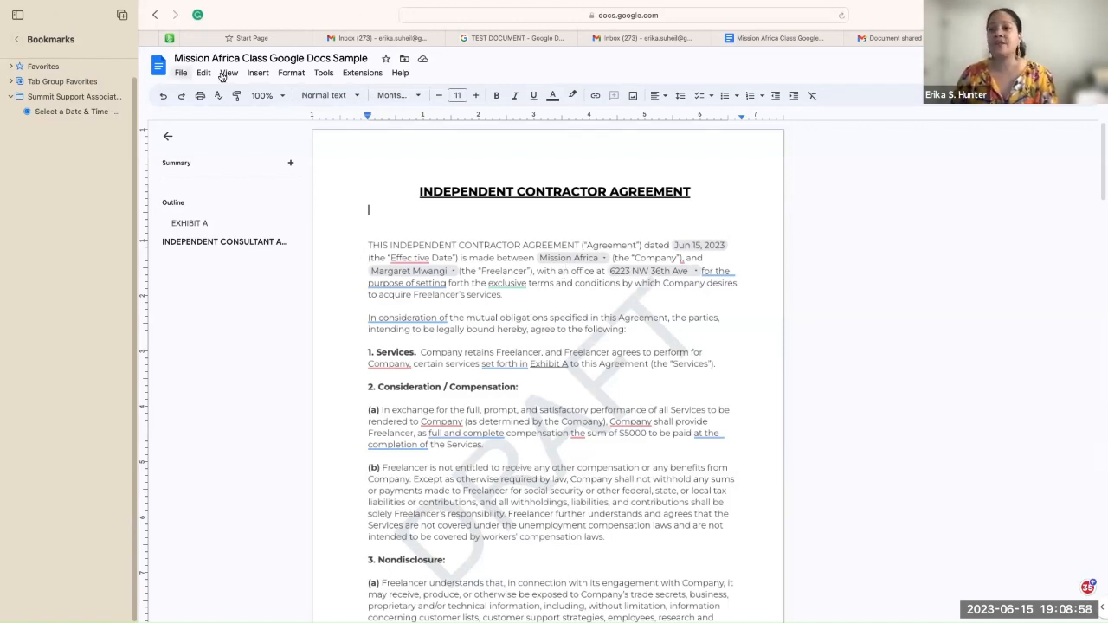
click(258, 74)
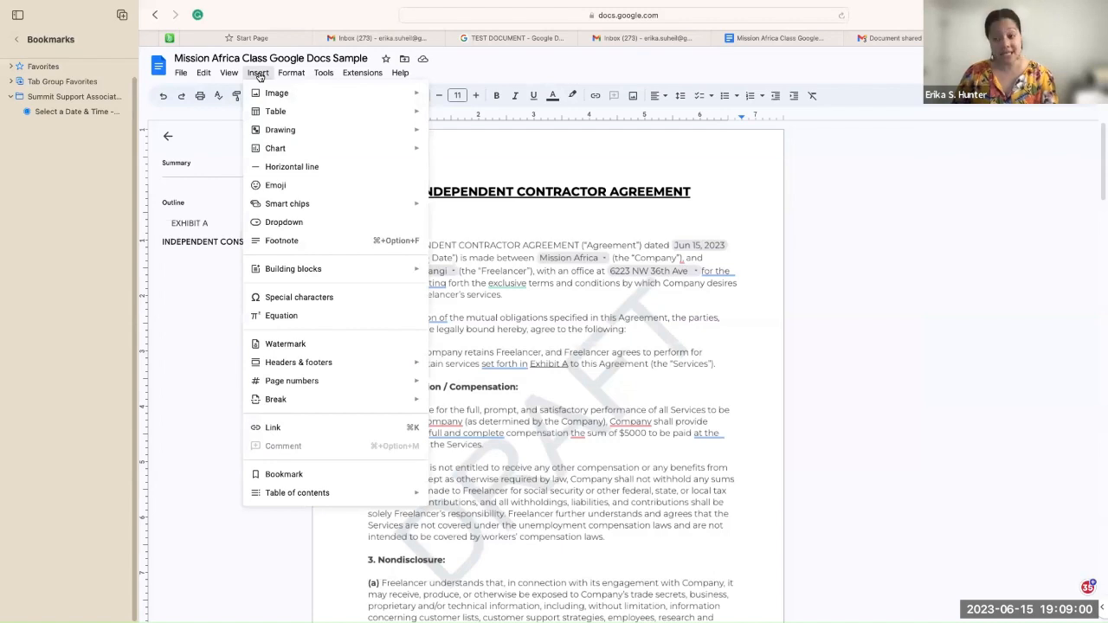
Step: Remove the DRAFT watermark via Insert > Watermark and confirm with Done
click(289, 346)
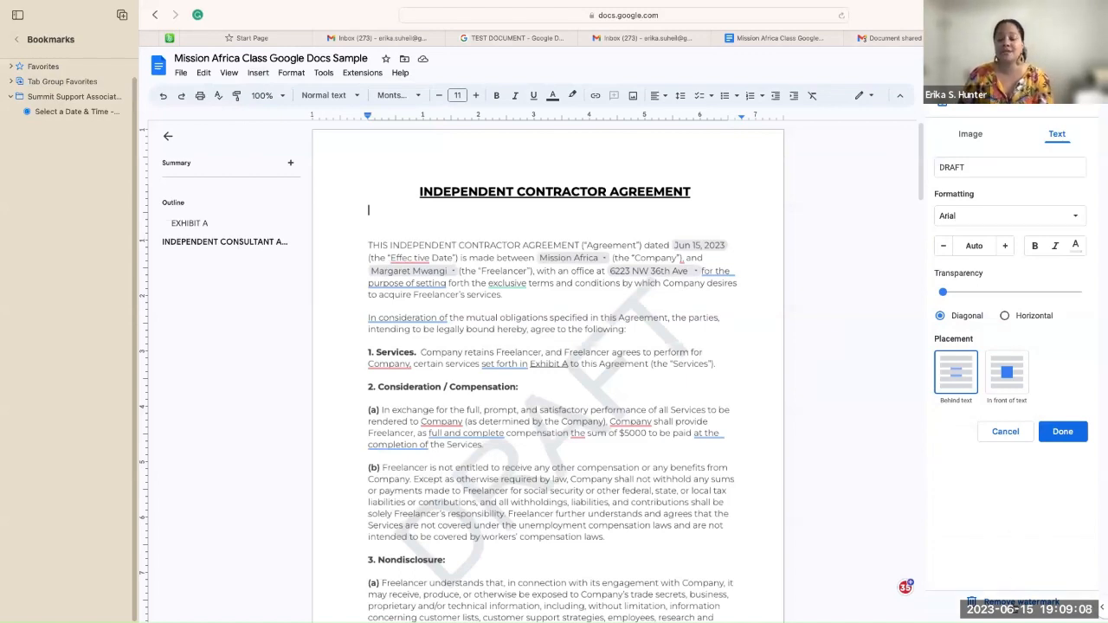
click(1021, 602)
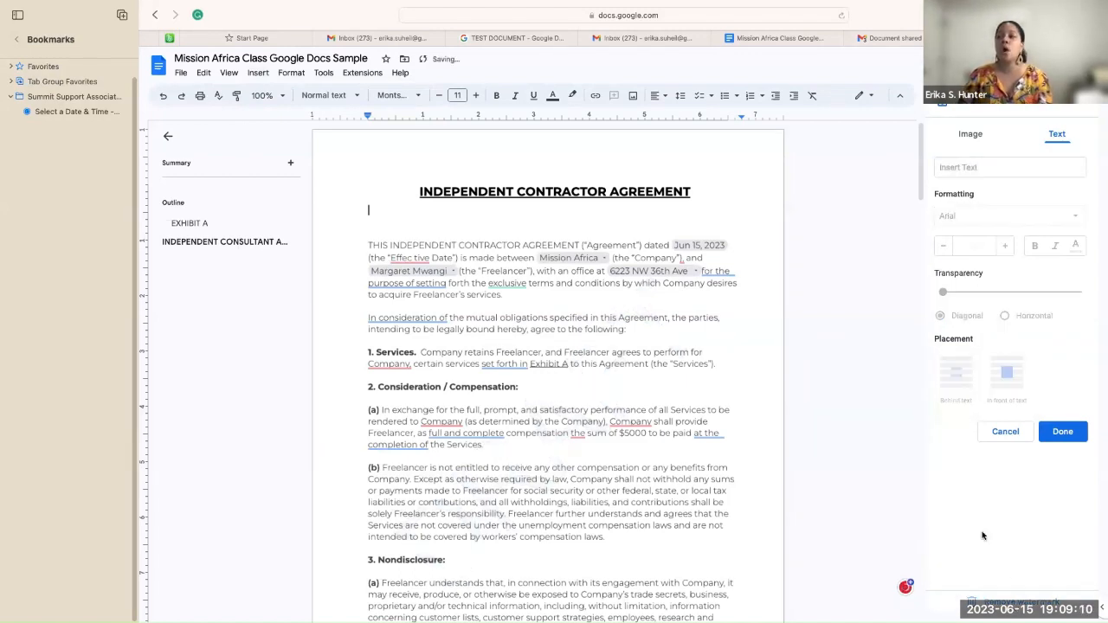
click(1063, 431)
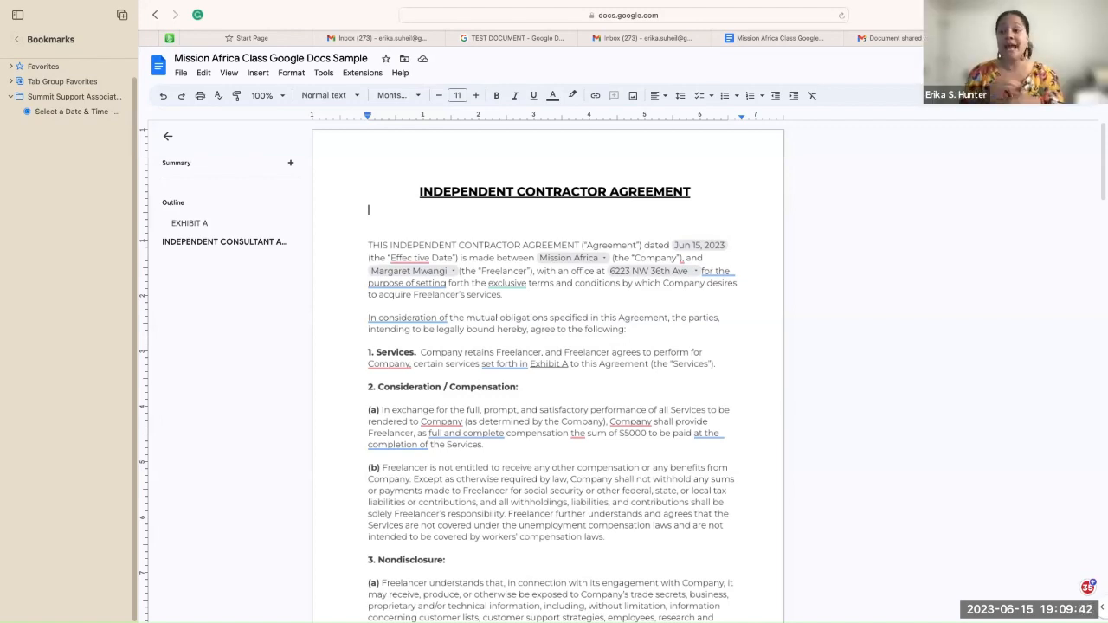
click(258, 74)
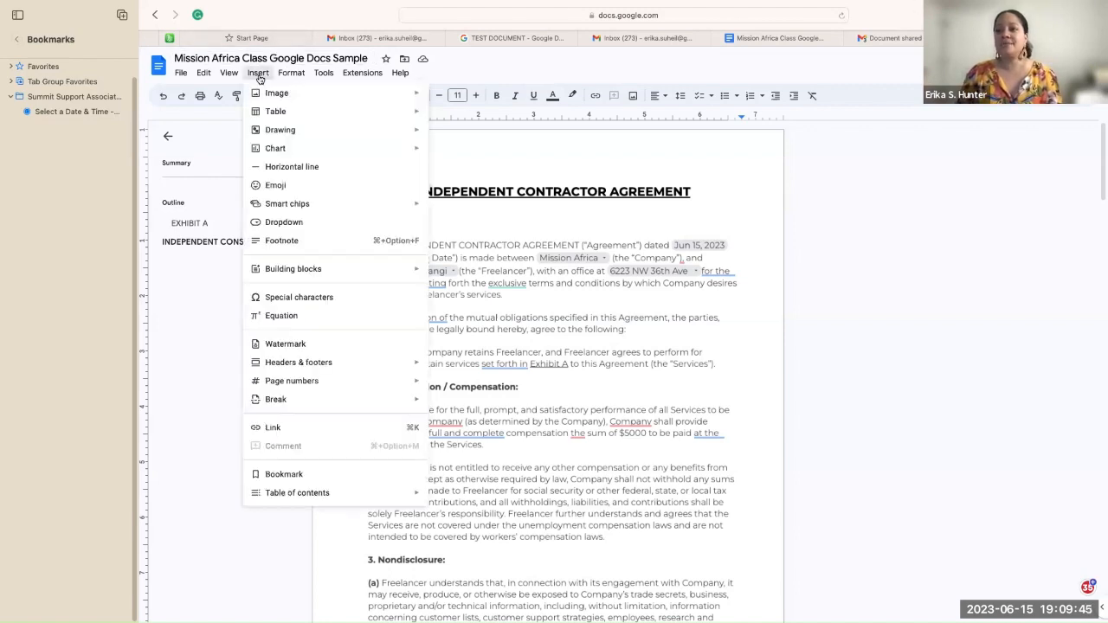
click(269, 347)
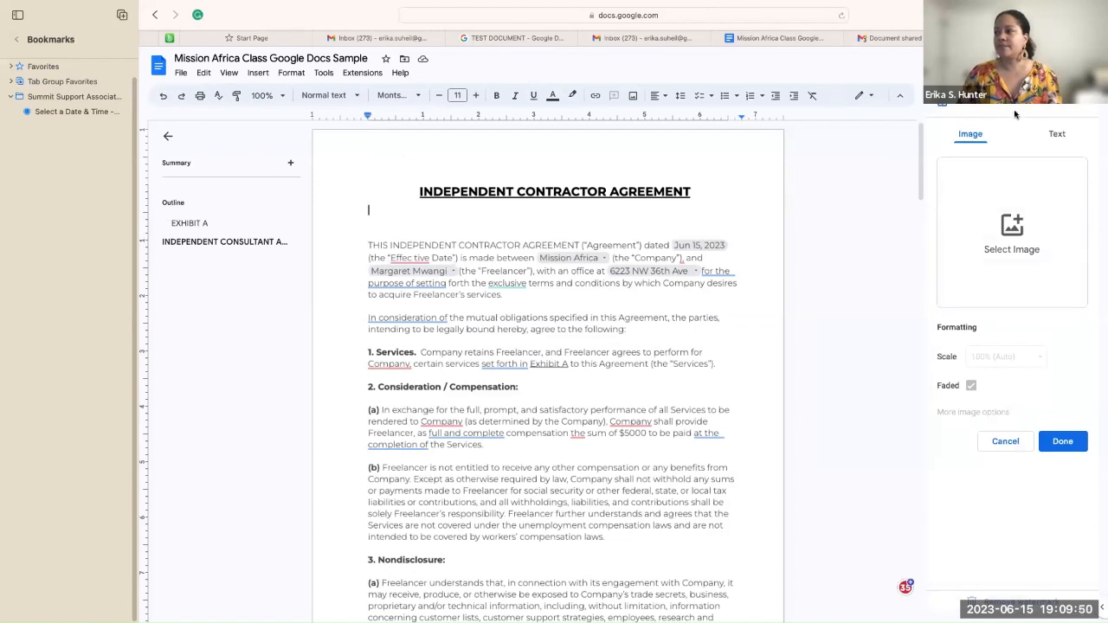
click(1057, 135)
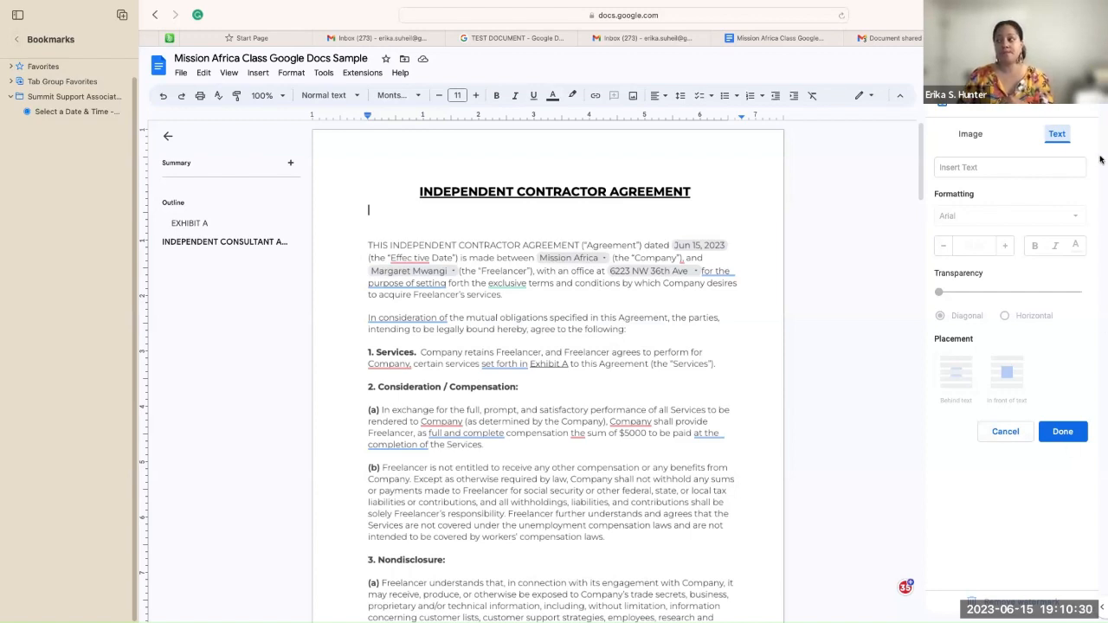
click(1085, 103)
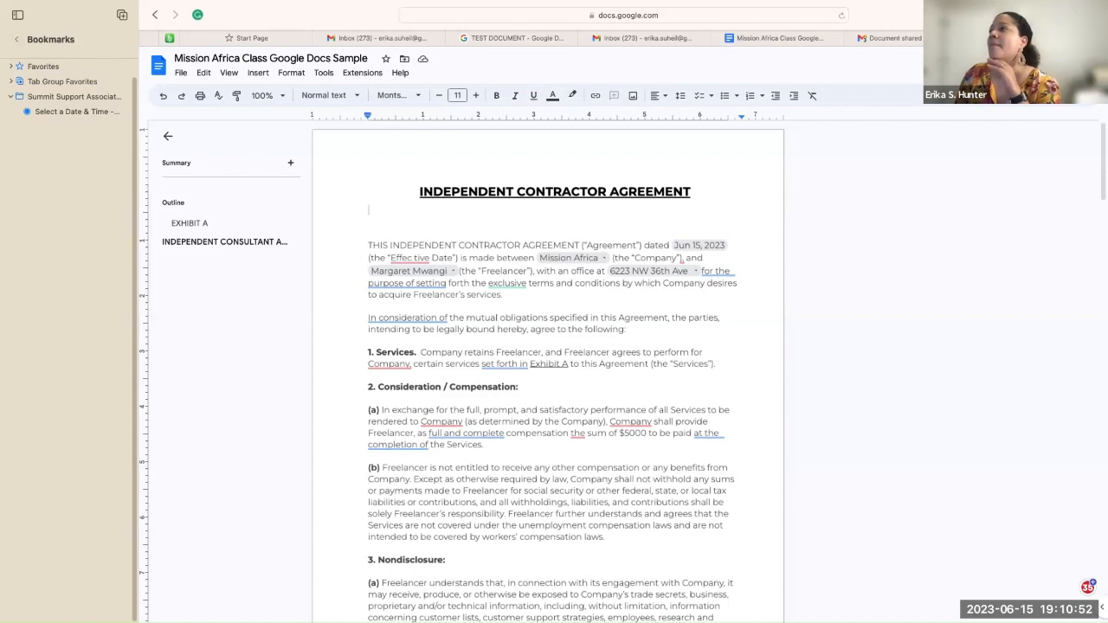
Step: Return to the Gmail inbox and launch Docs from the Google apps launcher
click(903, 40)
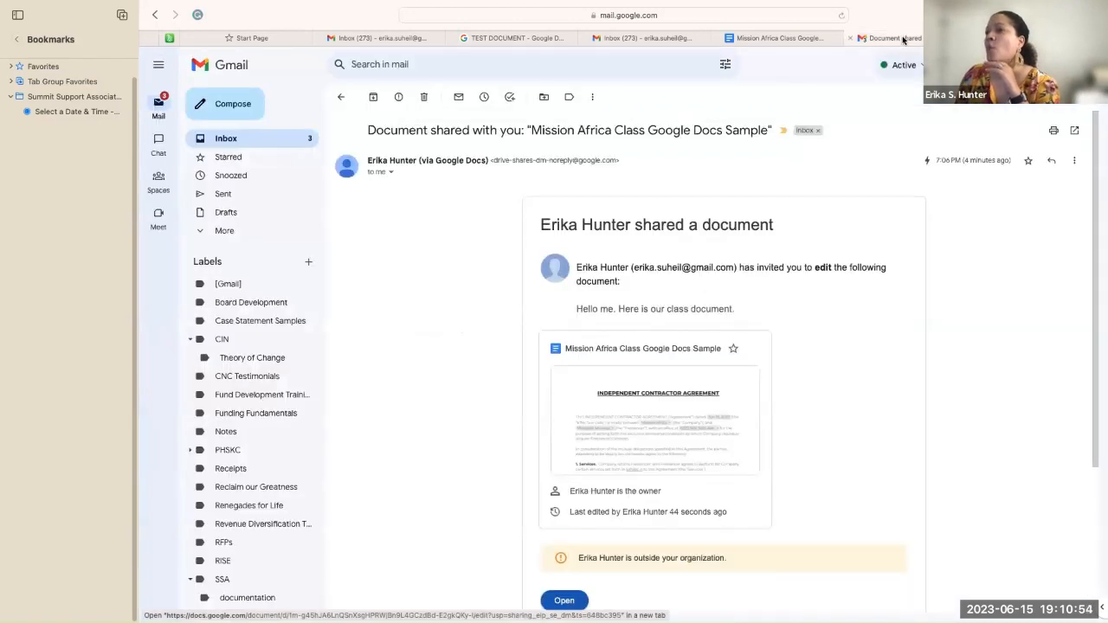
click(653, 42)
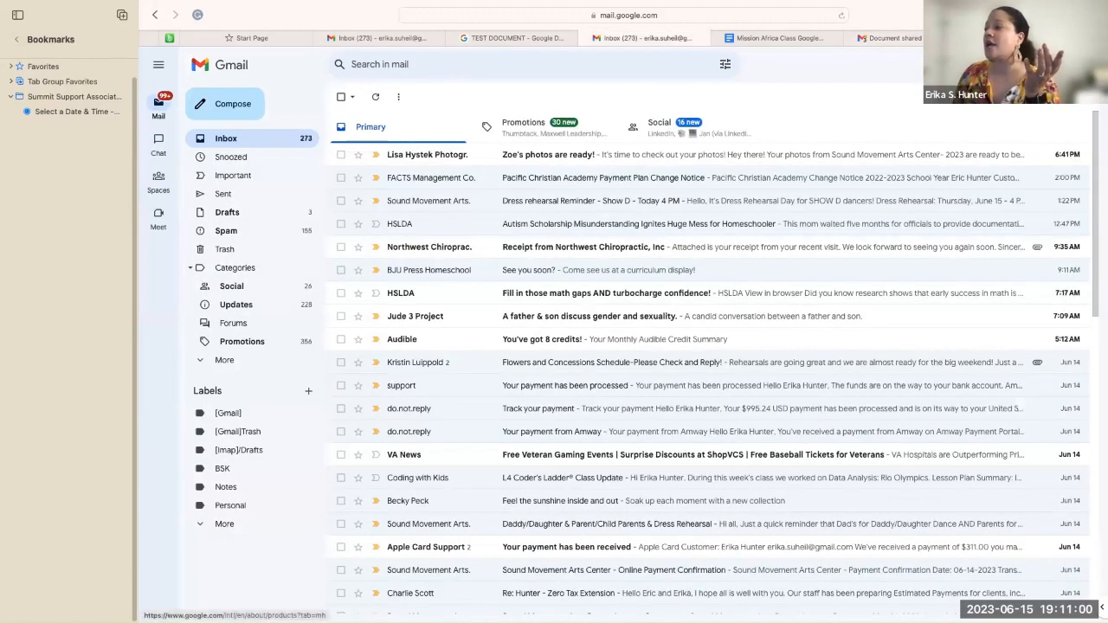
click(1043, 64)
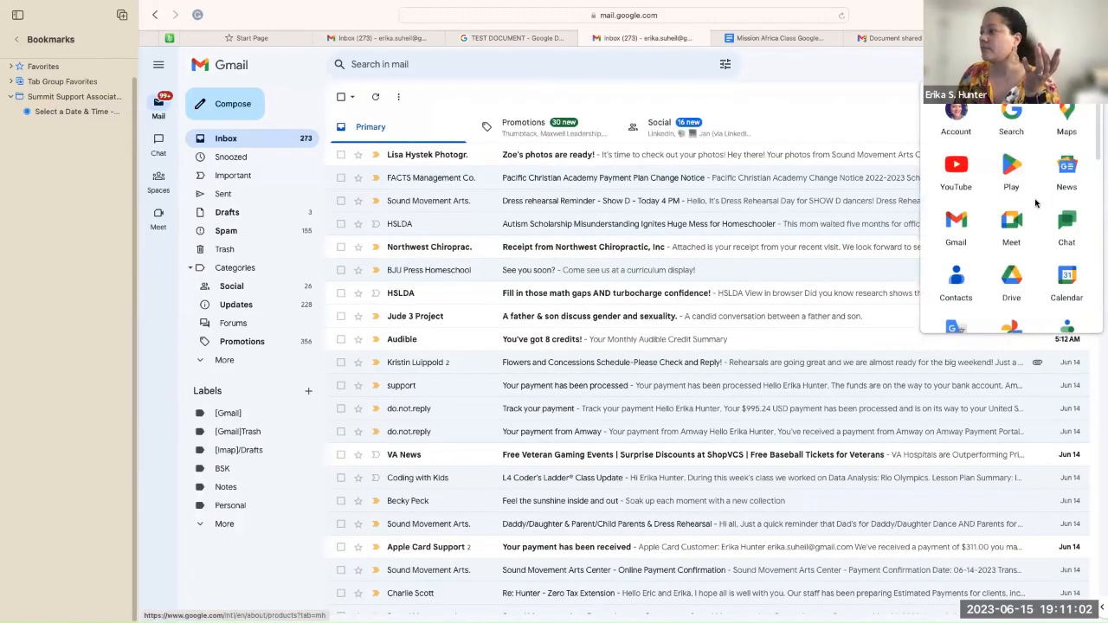
scroll(1035, 202, down, 3)
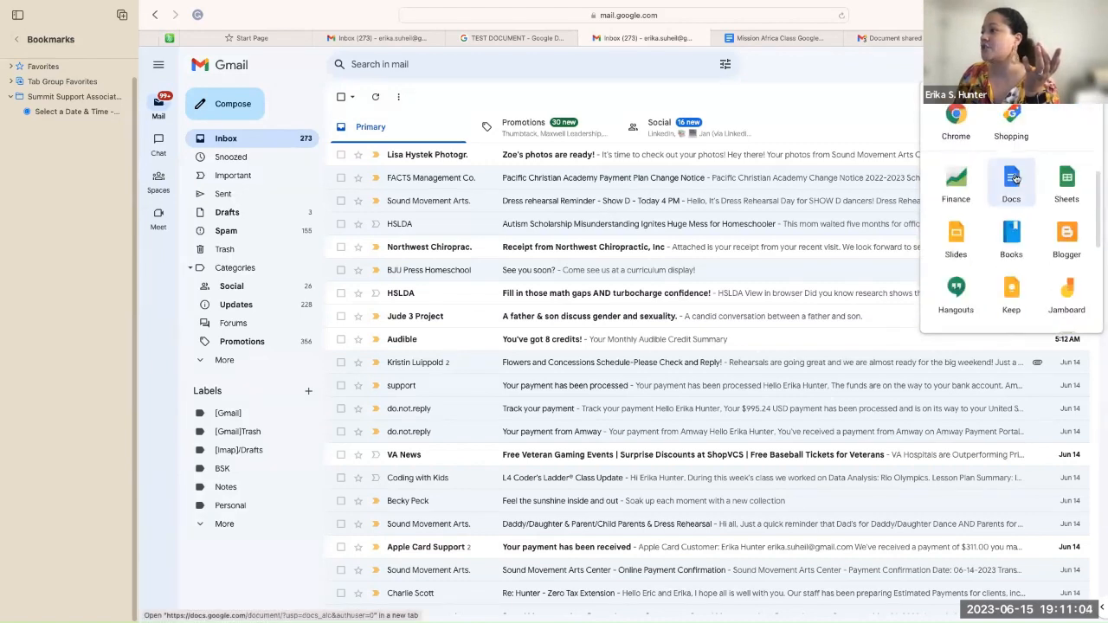
click(1012, 179)
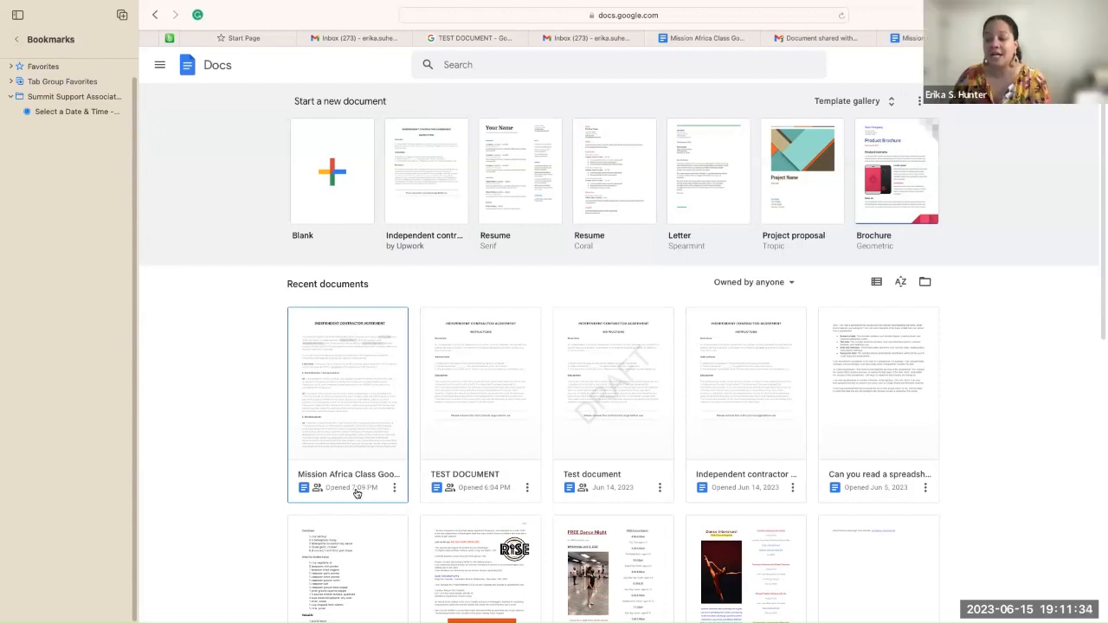
Step: Open the 'Mission Africa Class Google Docs Sample' card from Recent documents
click(356, 394)
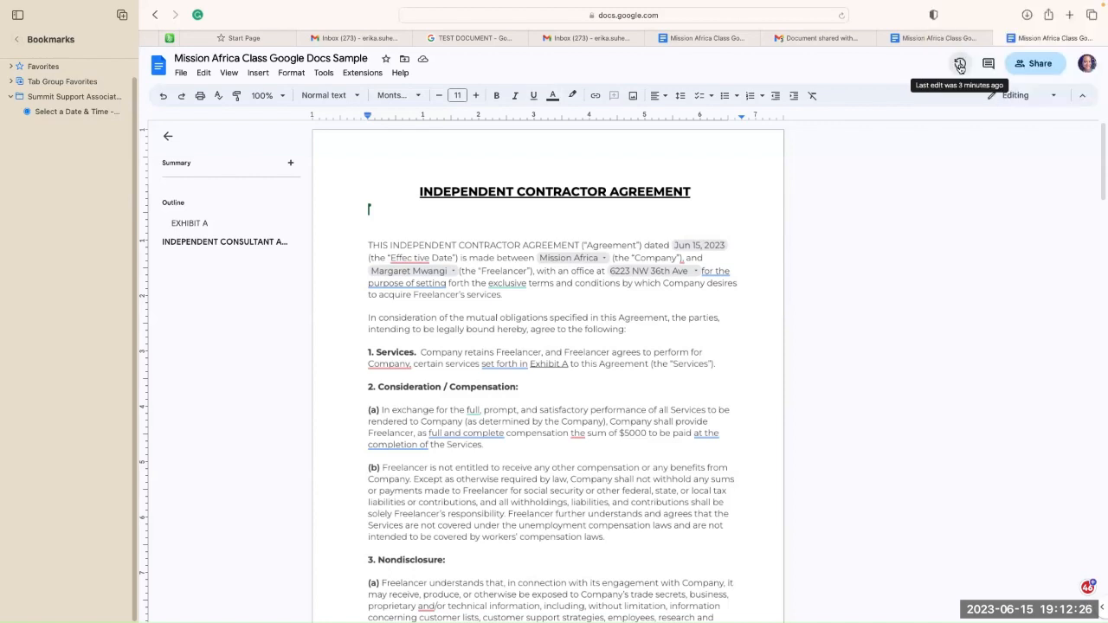
Step: Open version history on the June 15, 7:09 PM version and step forward through its tracked edits
click(959, 67)
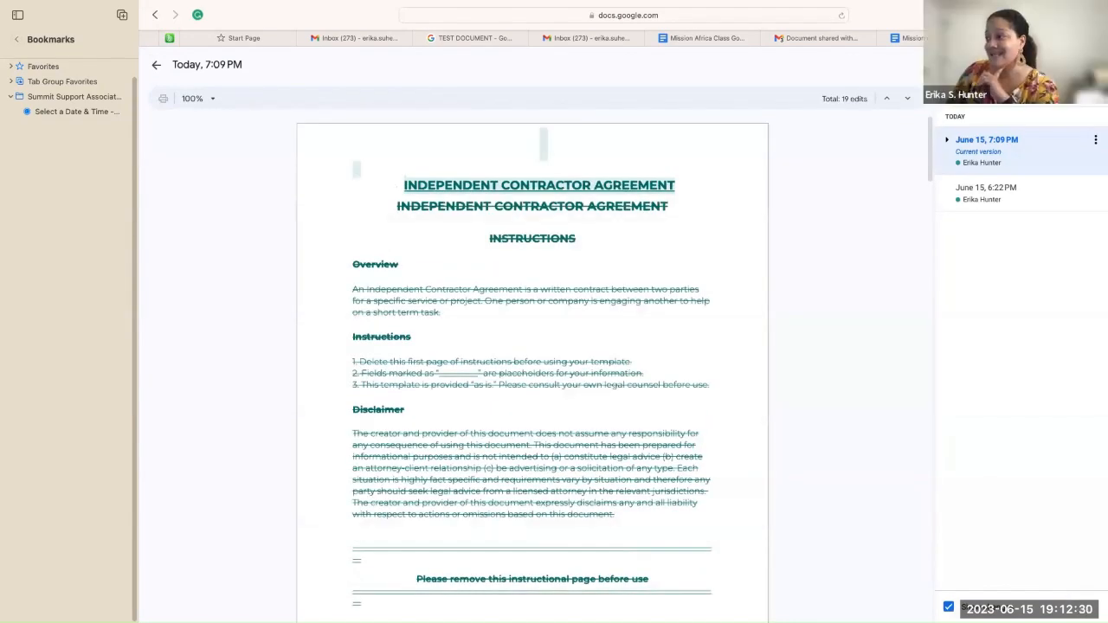
click(991, 142)
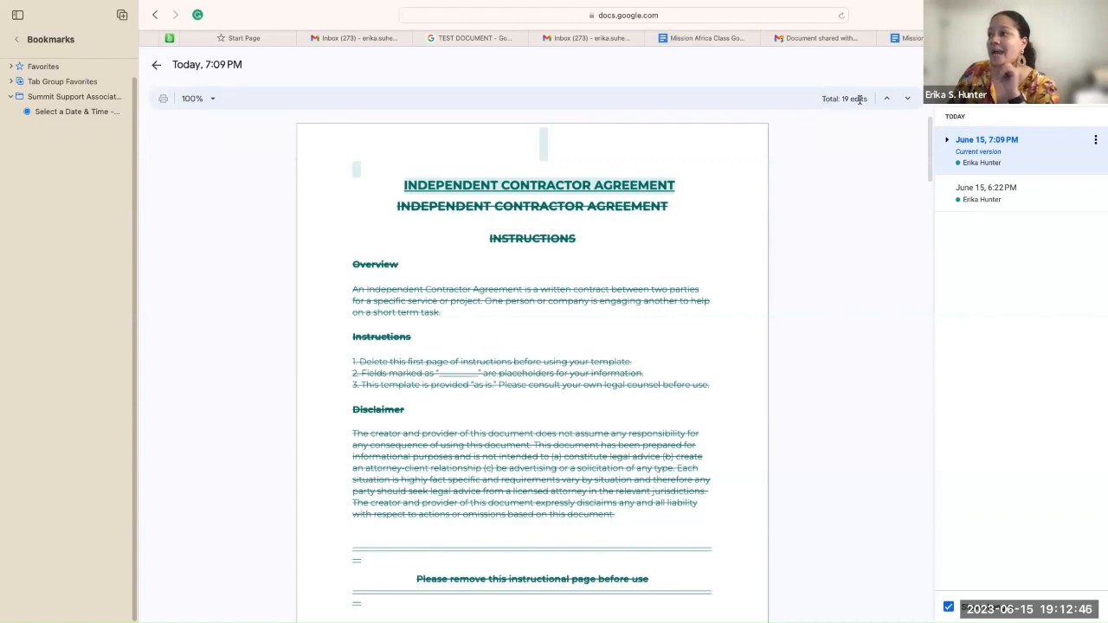
click(906, 102)
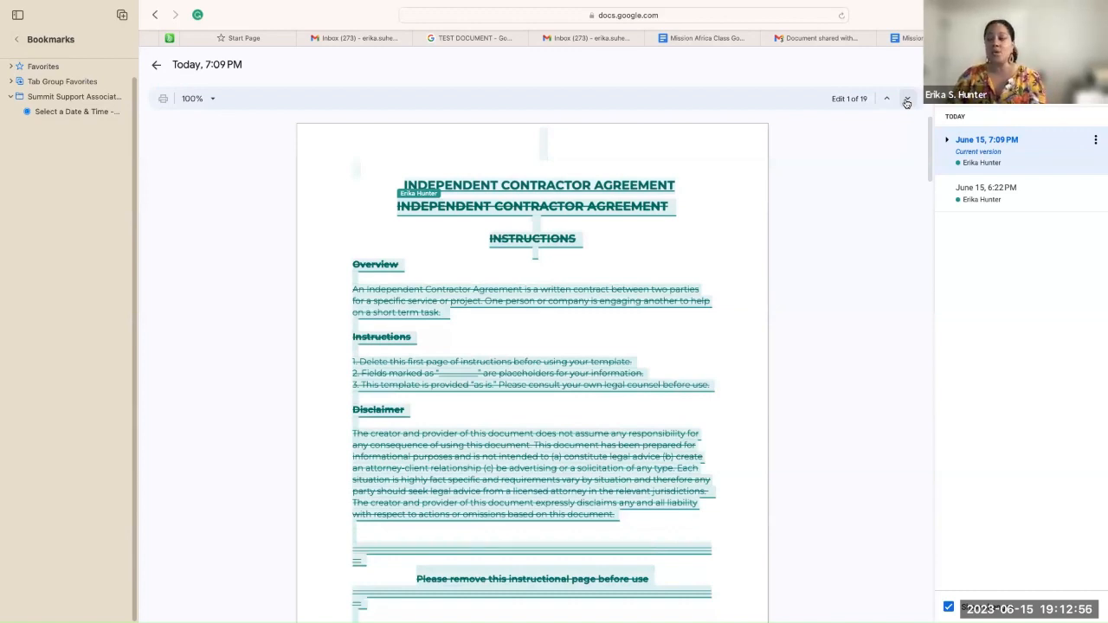
click(906, 102)
click(906, 102)
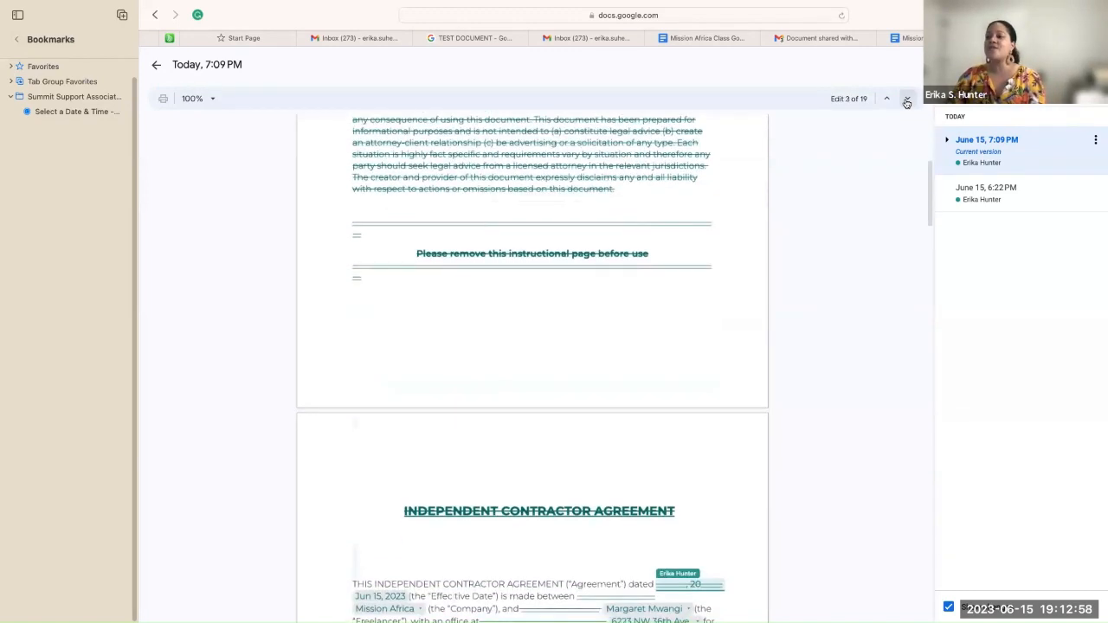
click(906, 102)
click(906, 102)
click(906, 102)
click(906, 102)
click(906, 102)
click(906, 102)
click(906, 102)
click(906, 102)
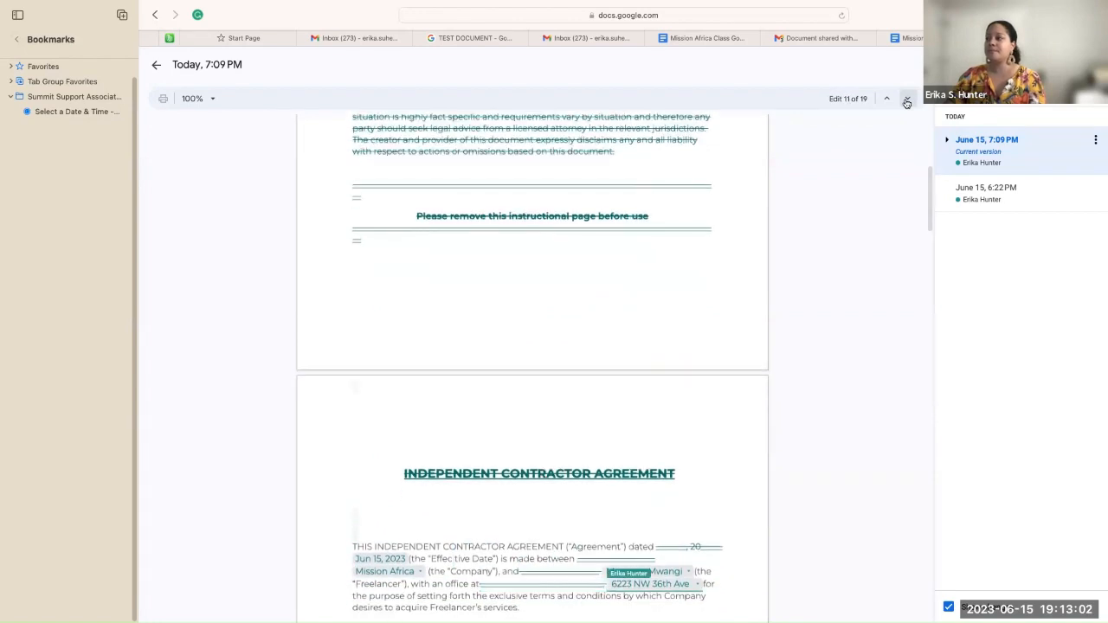
click(906, 102)
click(907, 102)
click(906, 102)
click(906, 102)
click(906, 102)
click(906, 102)
click(906, 102)
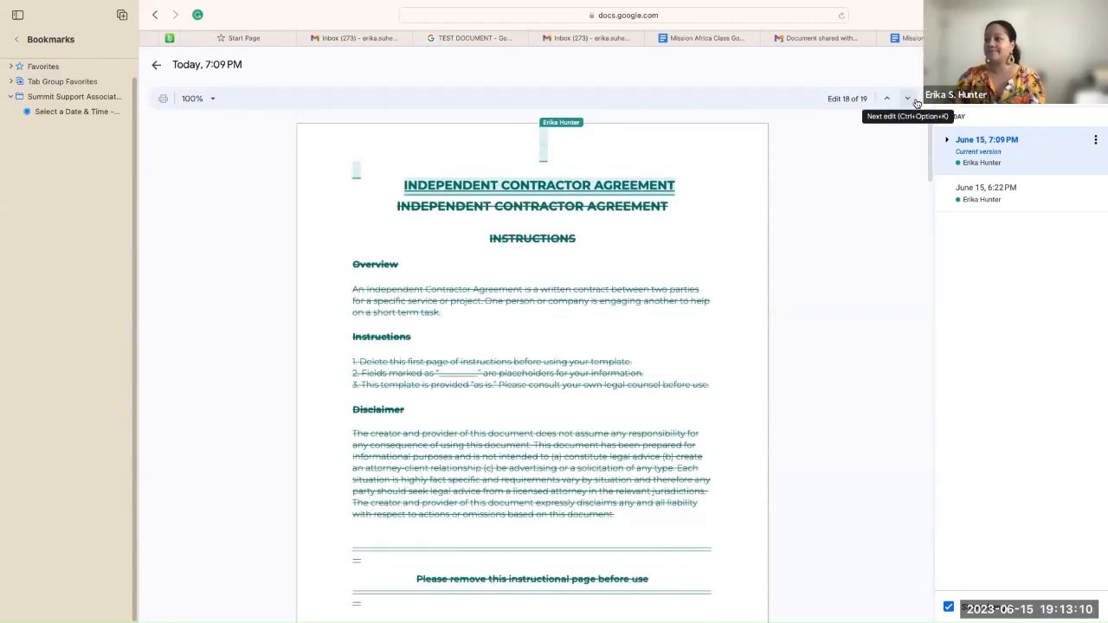
Step: Keep listing all versions and step back through the edits to edit 15 of 19
click(1092, 93)
click(1093, 94)
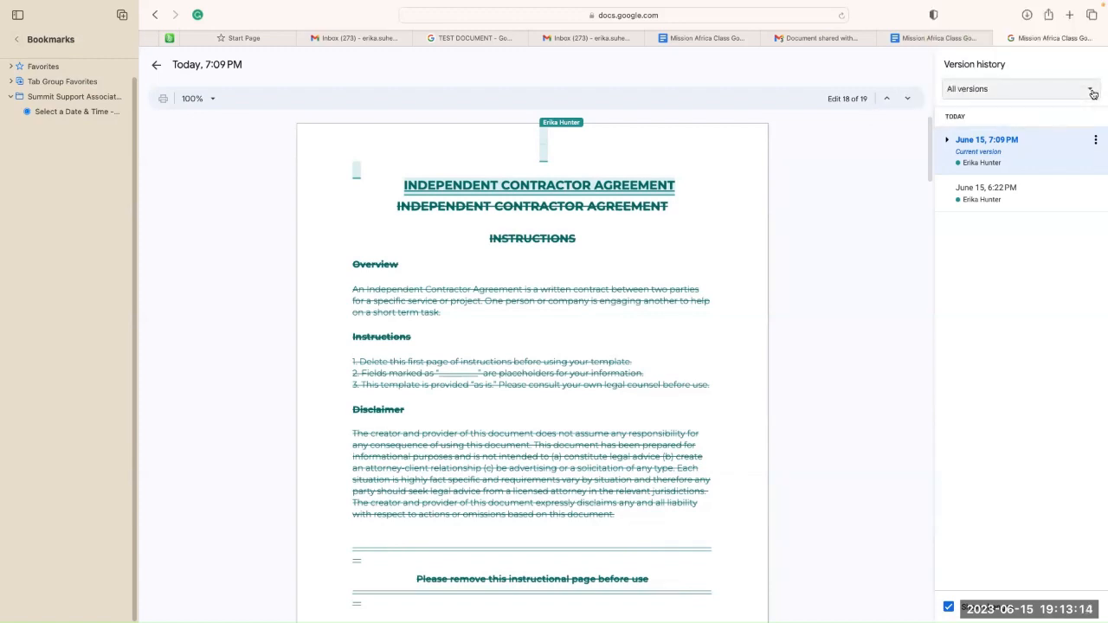
click(886, 101)
click(887, 102)
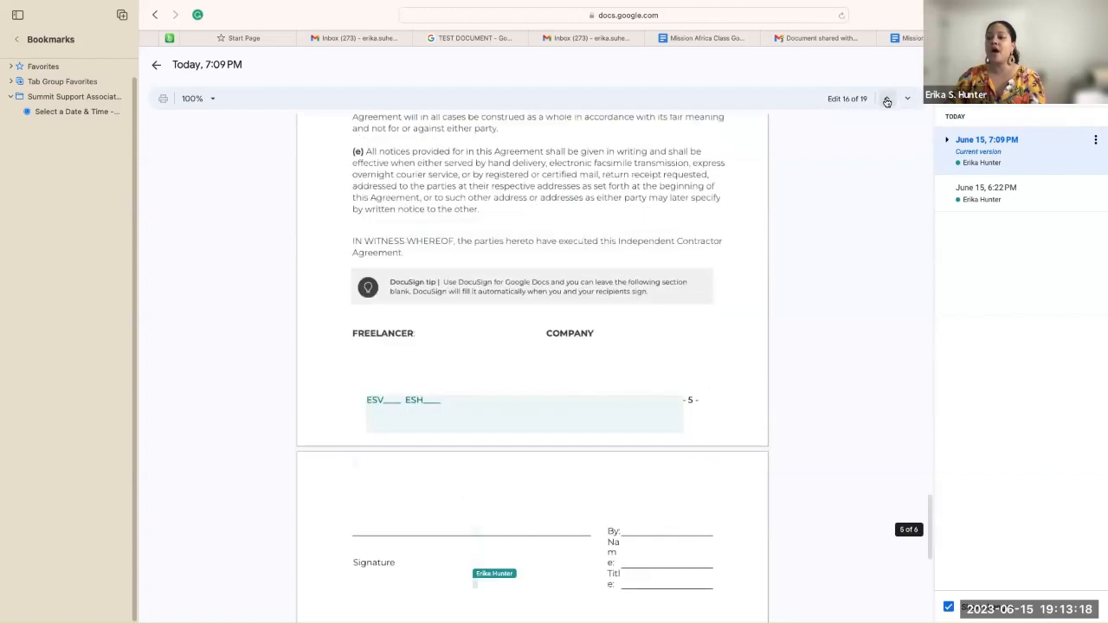
click(886, 102)
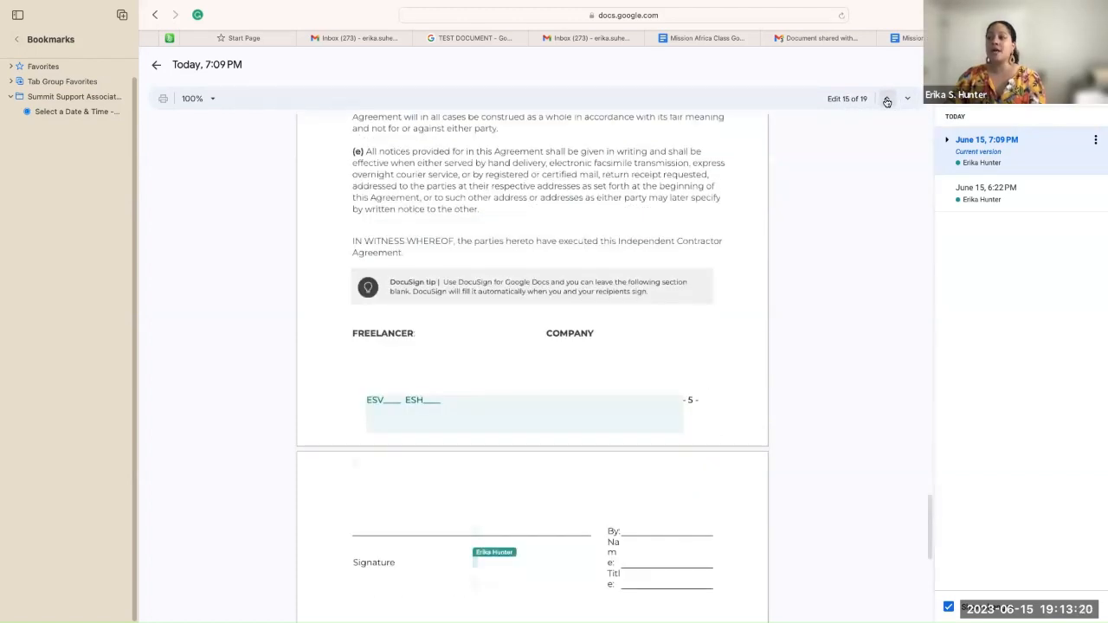